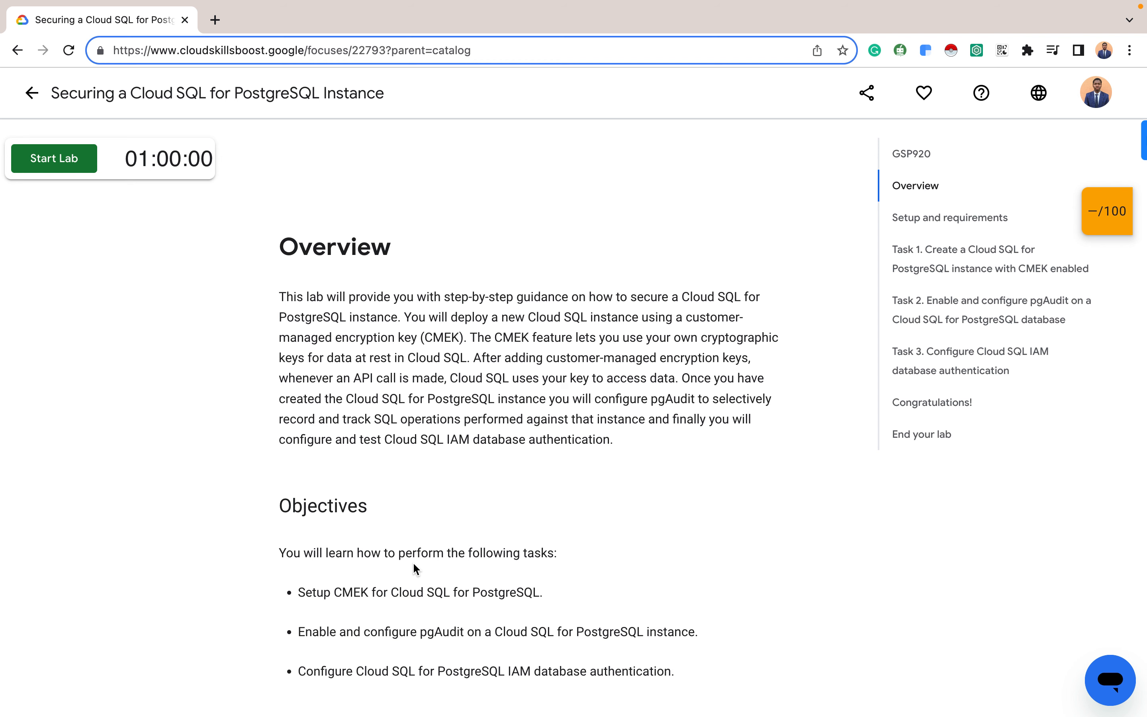
- Review the lab overview and setup requirements, and start the lab with the human verification check
scroll(413, 567, "down", 8)
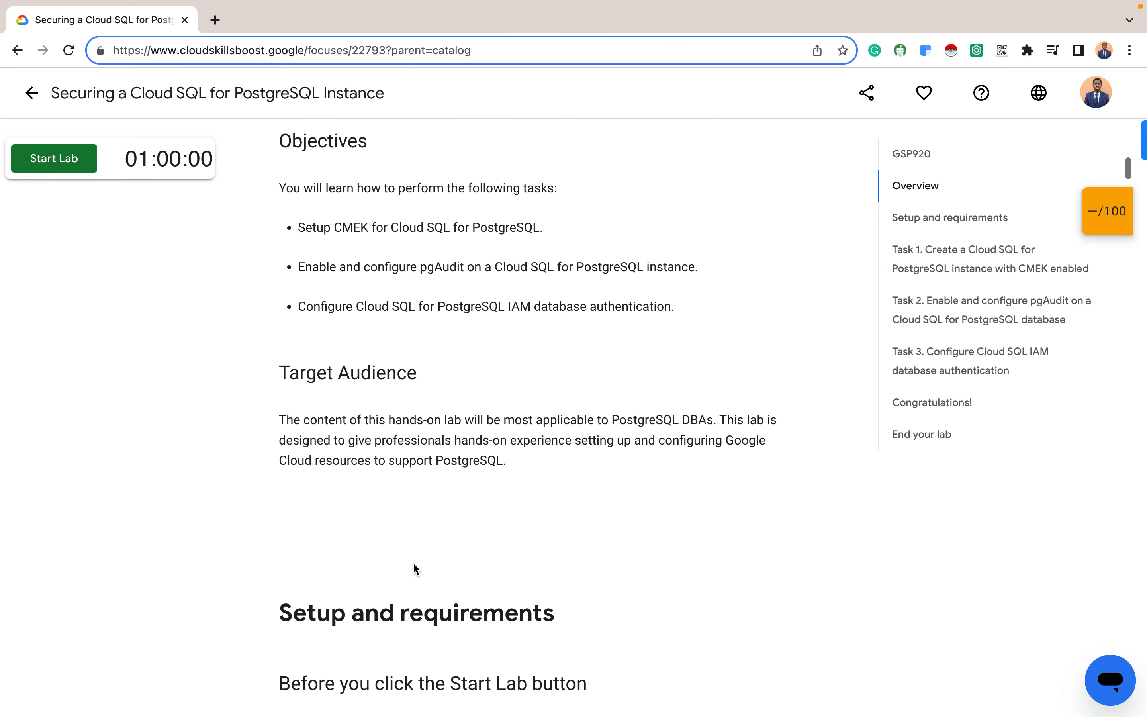
scroll(414, 568, "down", 2)
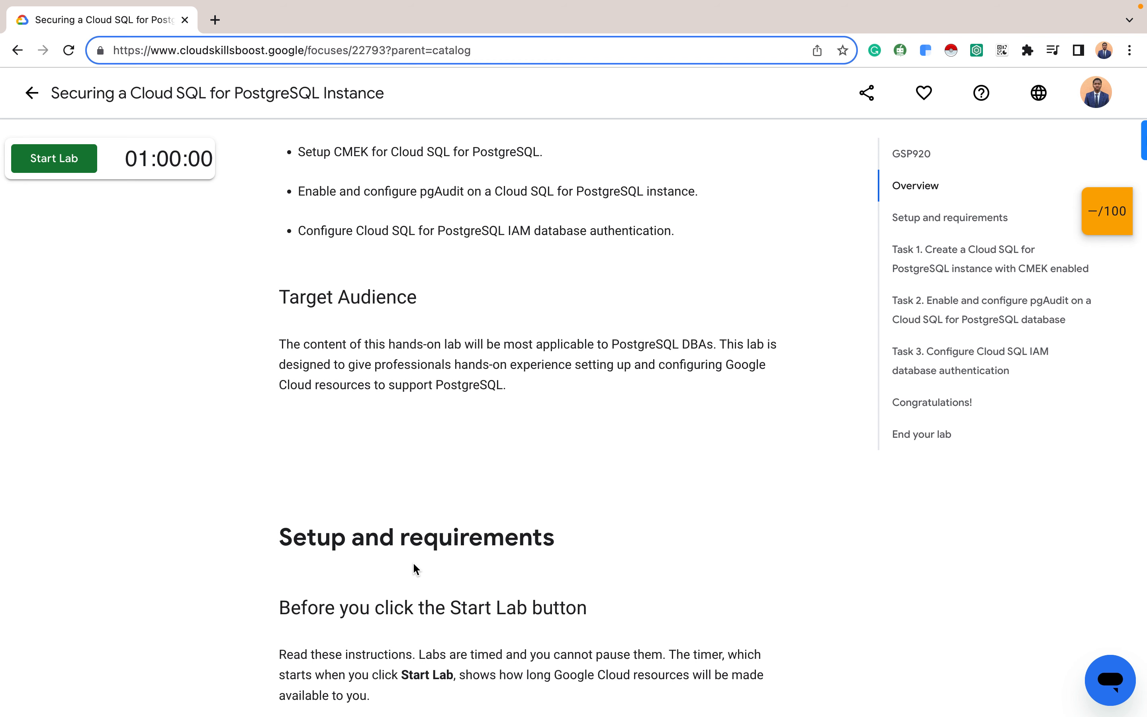
scroll(413, 568, "down", 6)
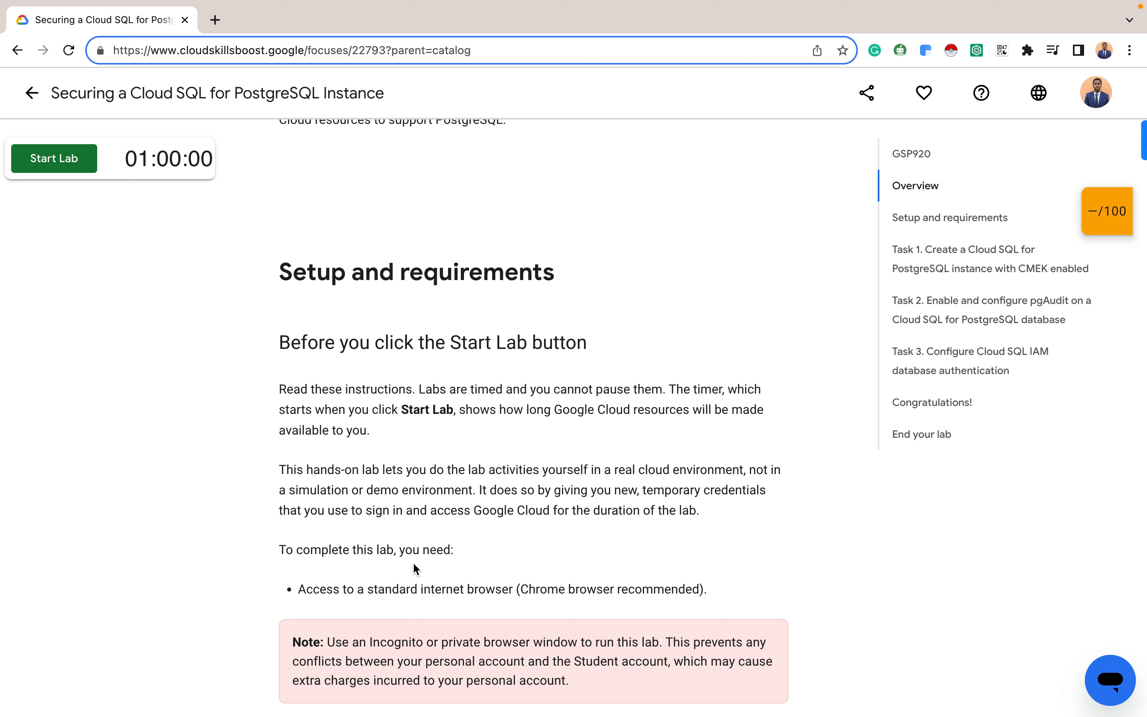
left_click(42, 171)
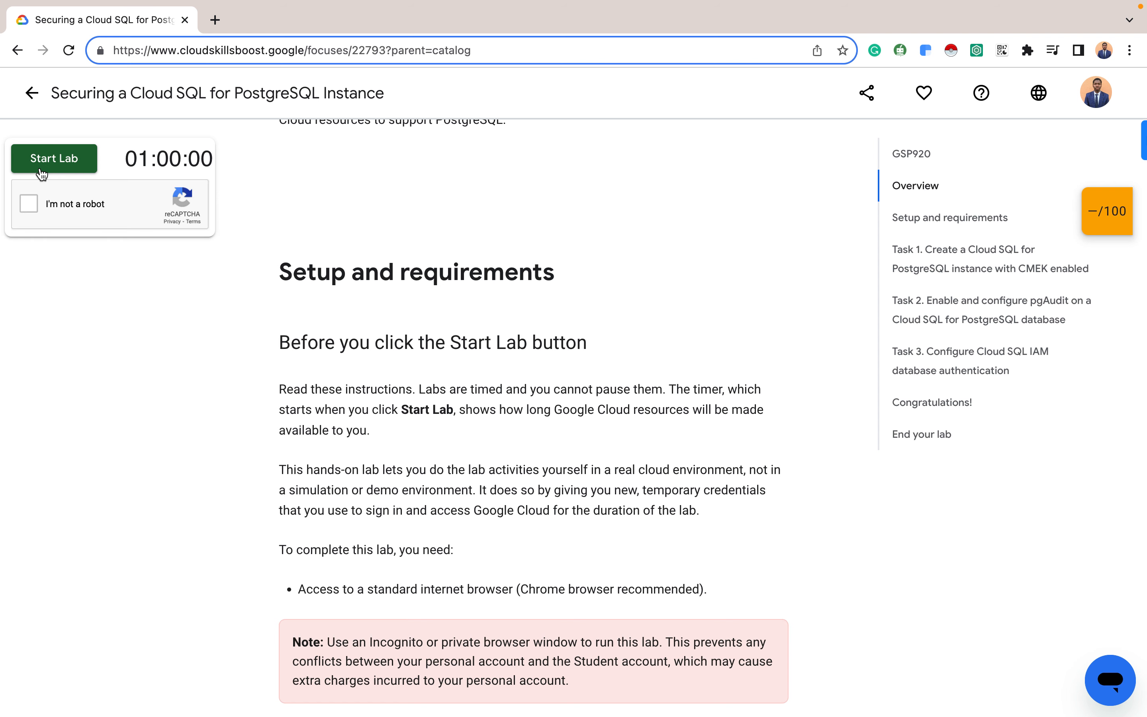
left_click(25, 205)
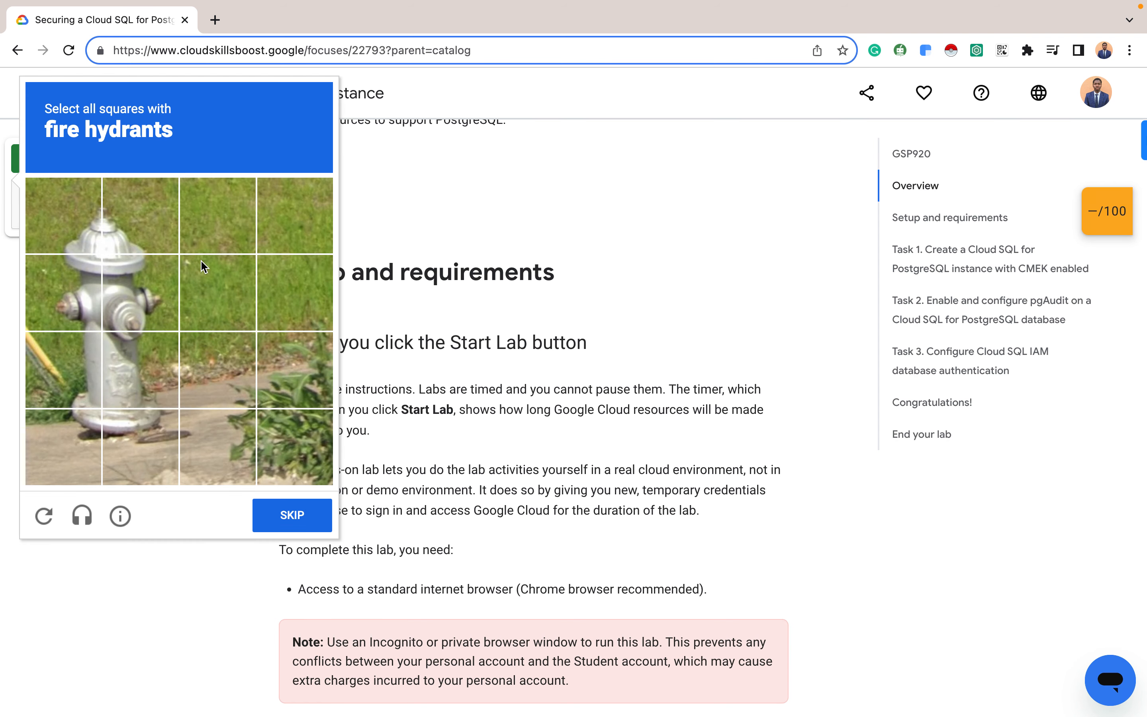
- Complete the verification by selecting all fire hydrant squares, and launch the lab with 1 credit
left_click(74, 233)
left_click(140, 231)
left_click(80, 309)
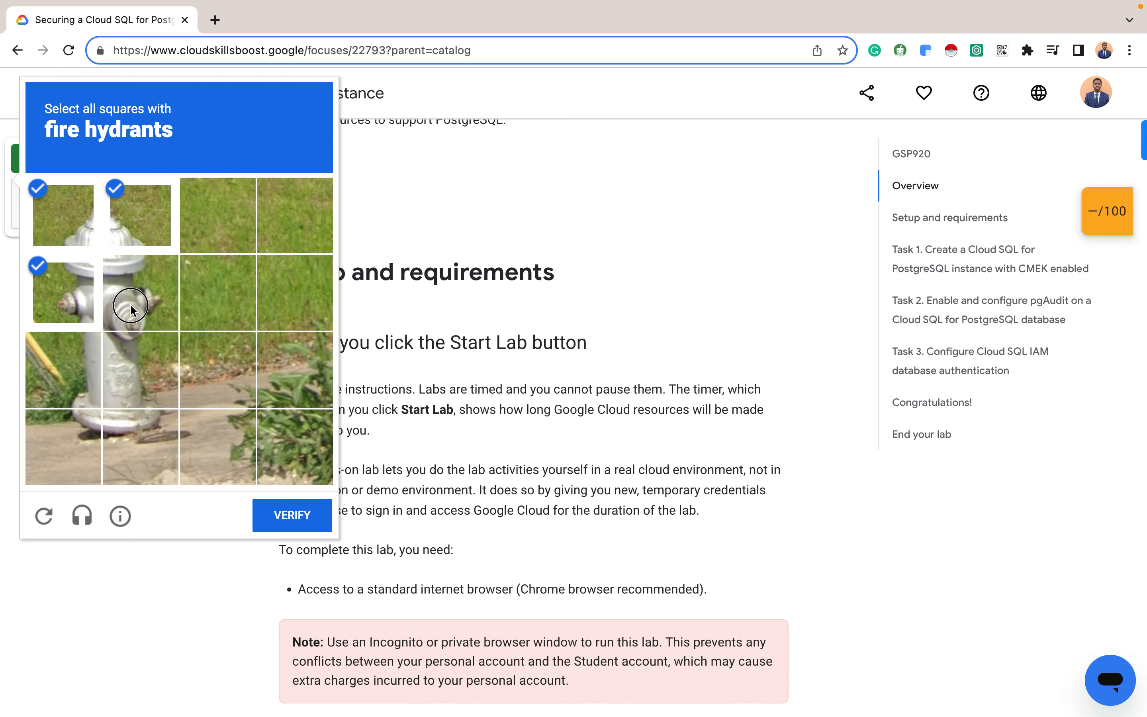
left_click(130, 306)
left_click(89, 346)
left_click(141, 360)
left_click(138, 440)
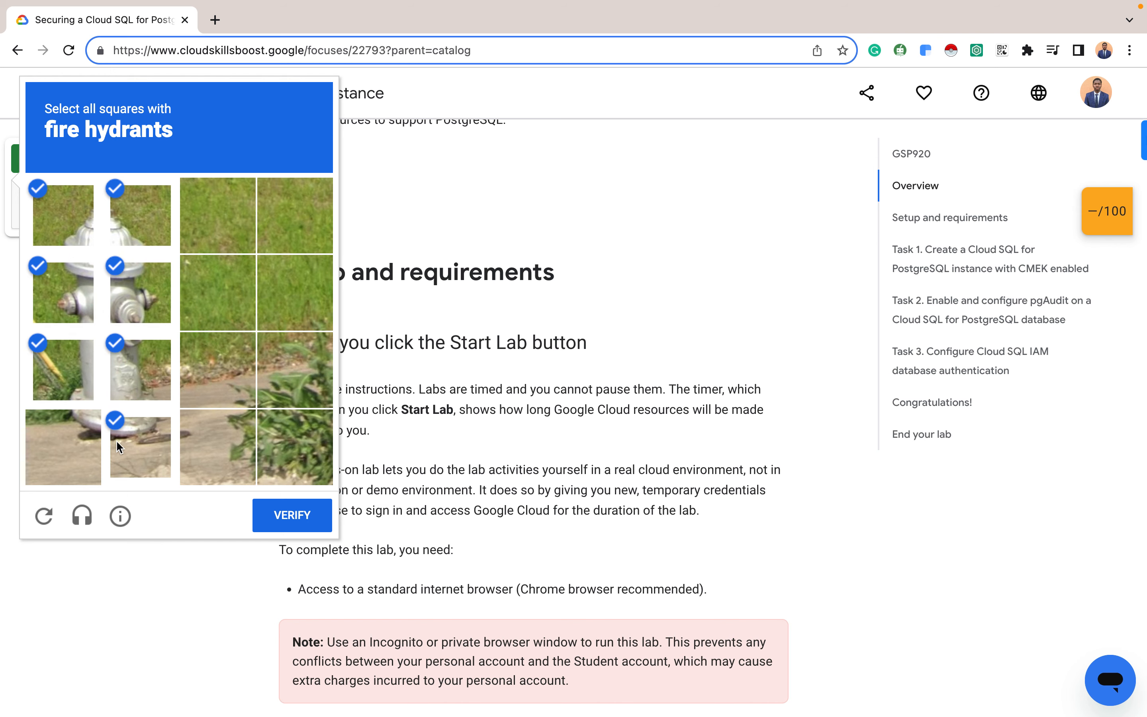
left_click(75, 445)
left_click(290, 515)
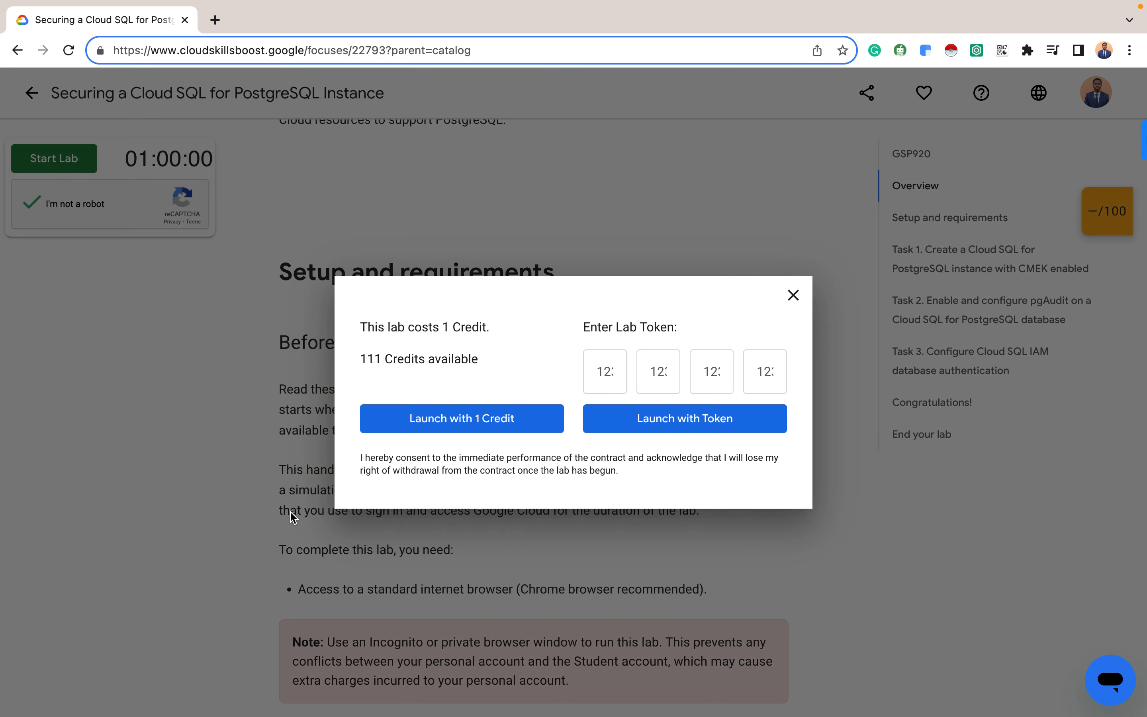
left_click(487, 432)
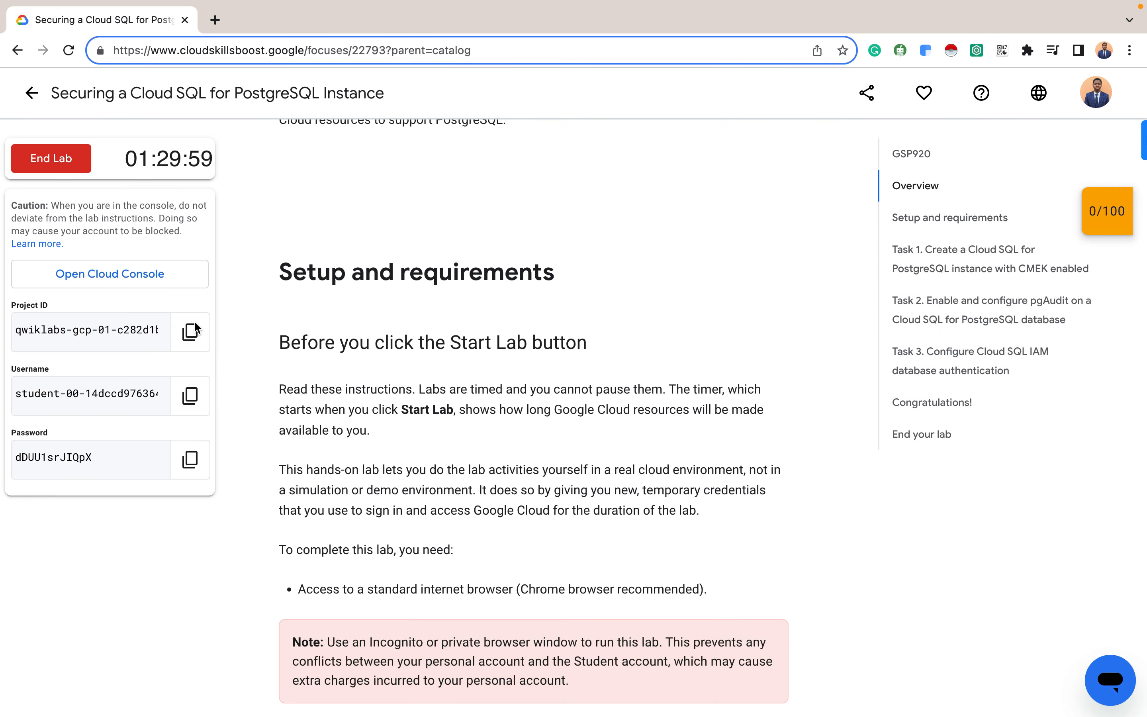
- Open the Cloud Console sign-in in an incognito window, keeping a single sign-in page, and enter the lab username
right_click(165, 280)
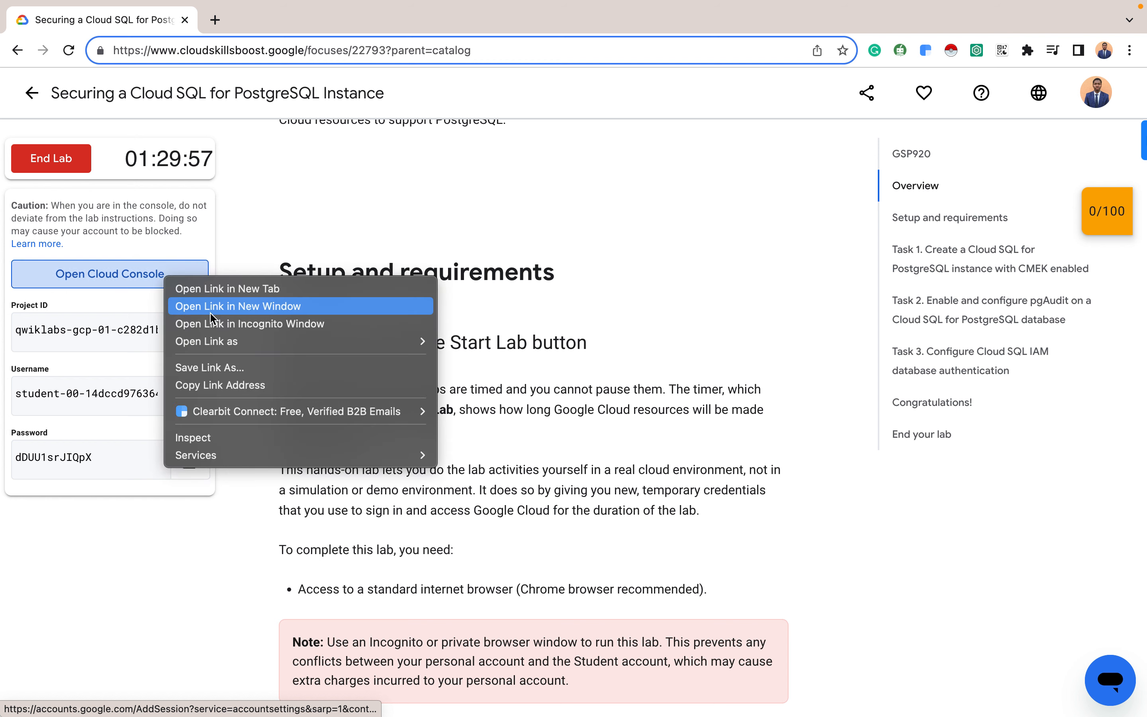
left_click(232, 324)
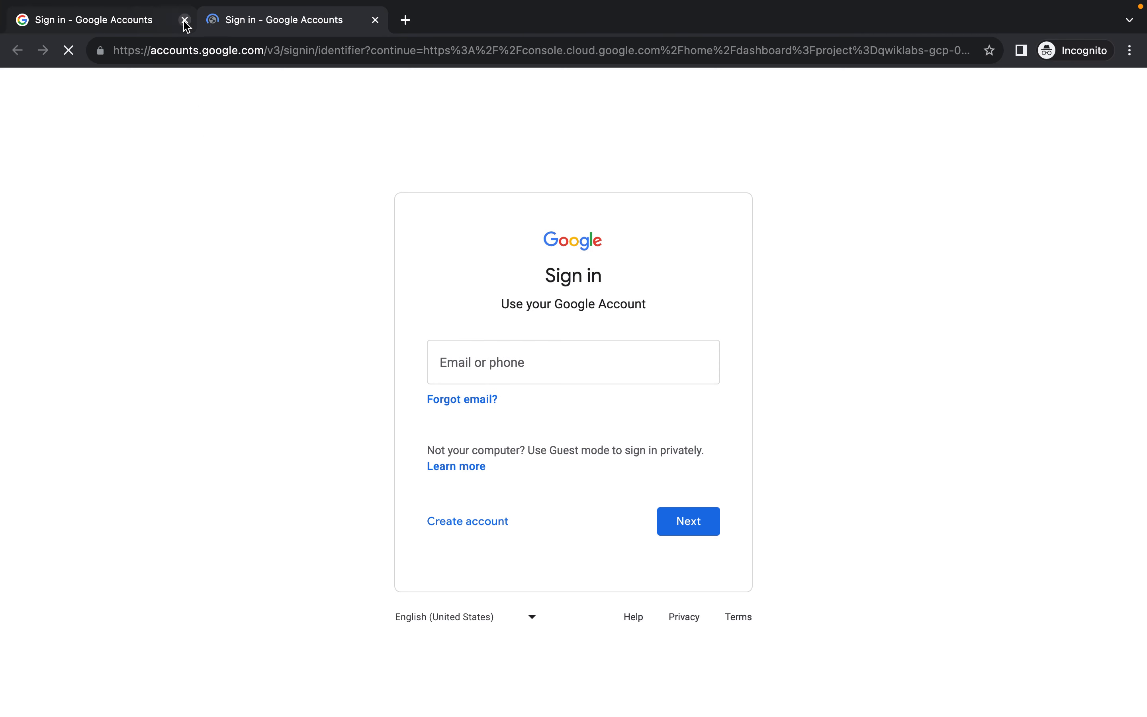
left_click(185, 20)
key("super+v")
- Copy the account password from the lab details and sign in to the student Google account with it
key("ctrl+Left")
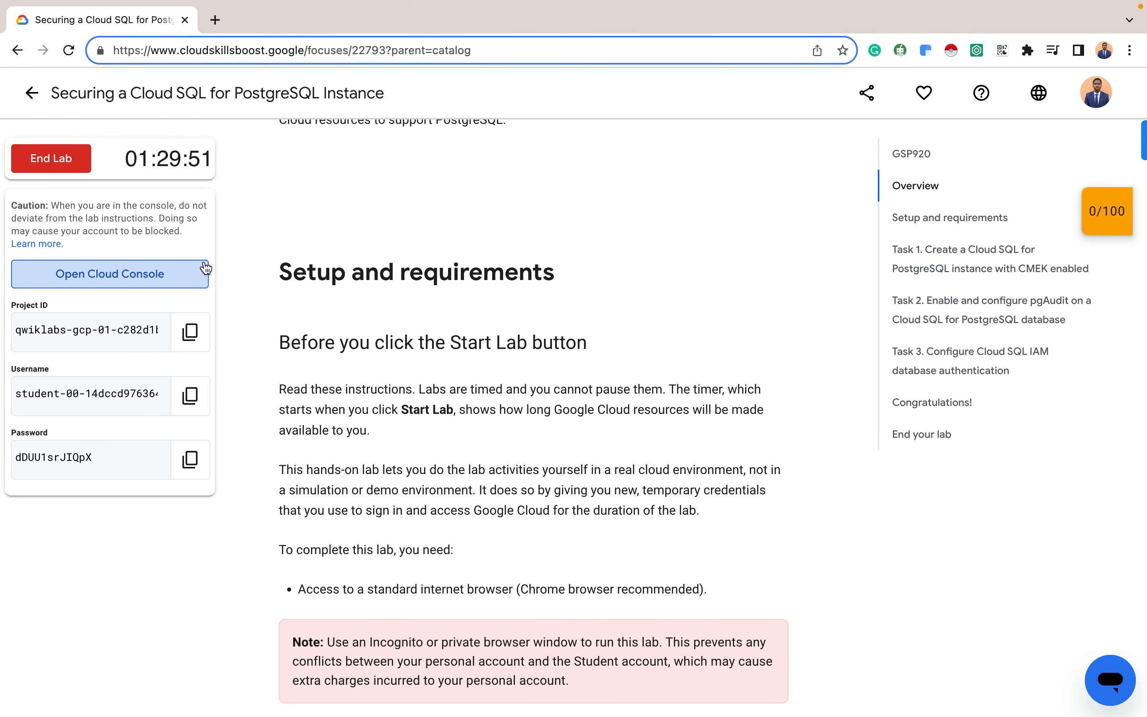
left_click(190, 459)
key("ctrl+Right")
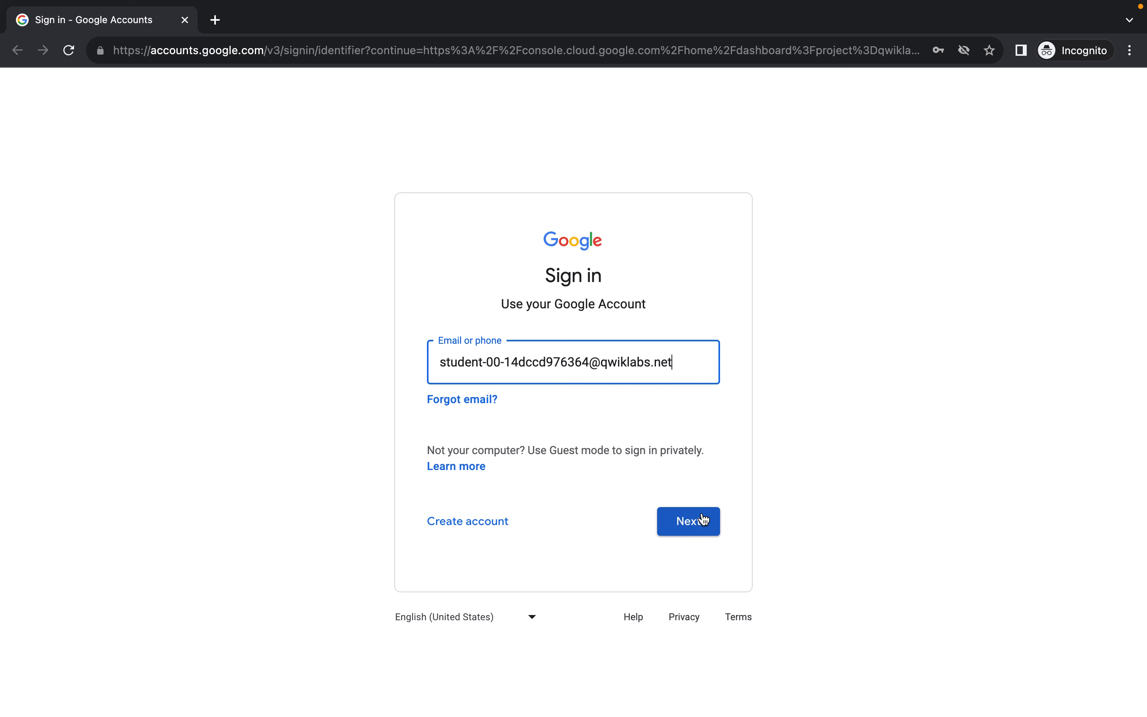
left_click(700, 522)
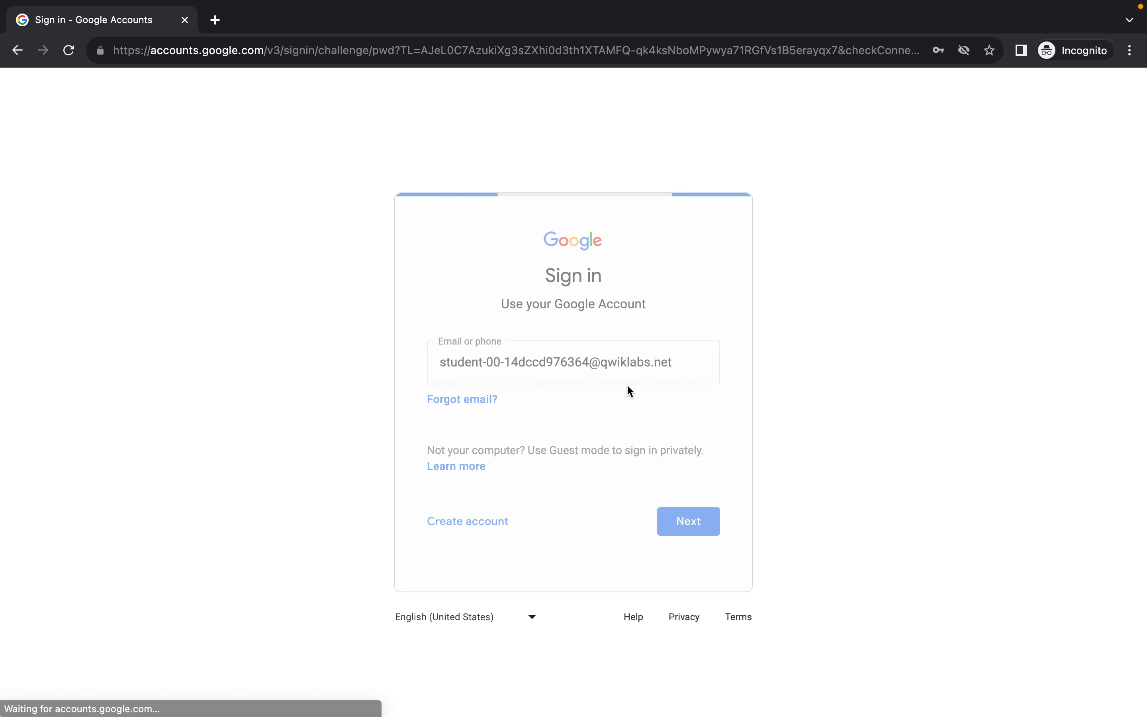
key("super+v")
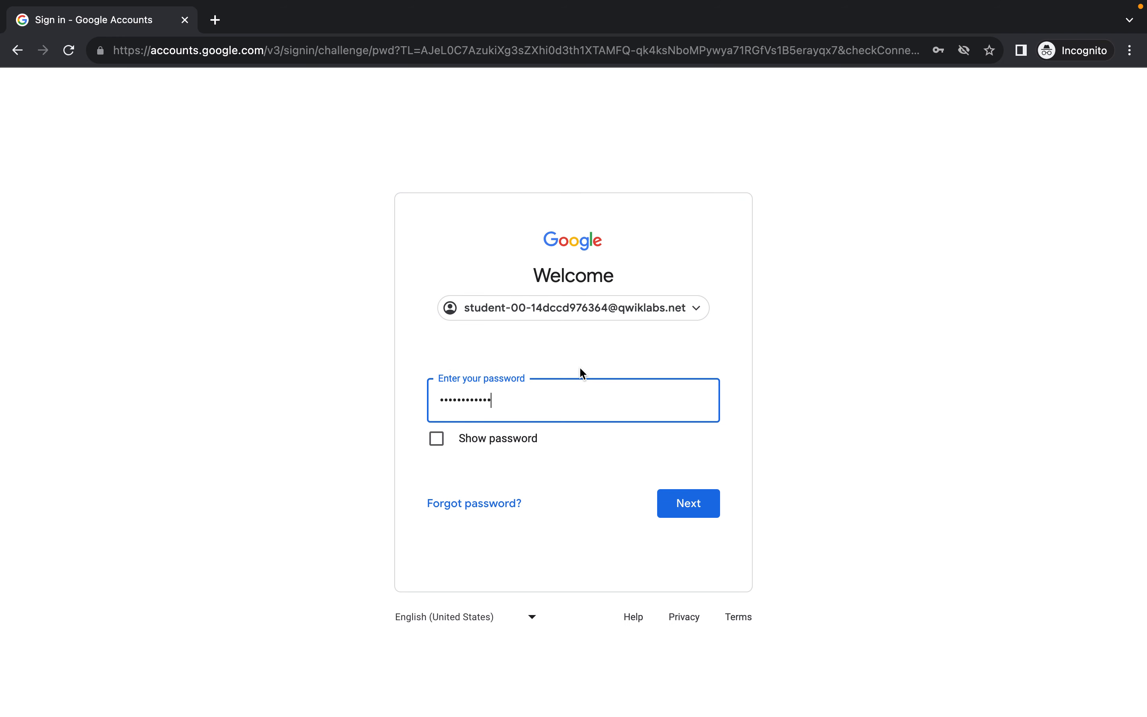
left_click(693, 520)
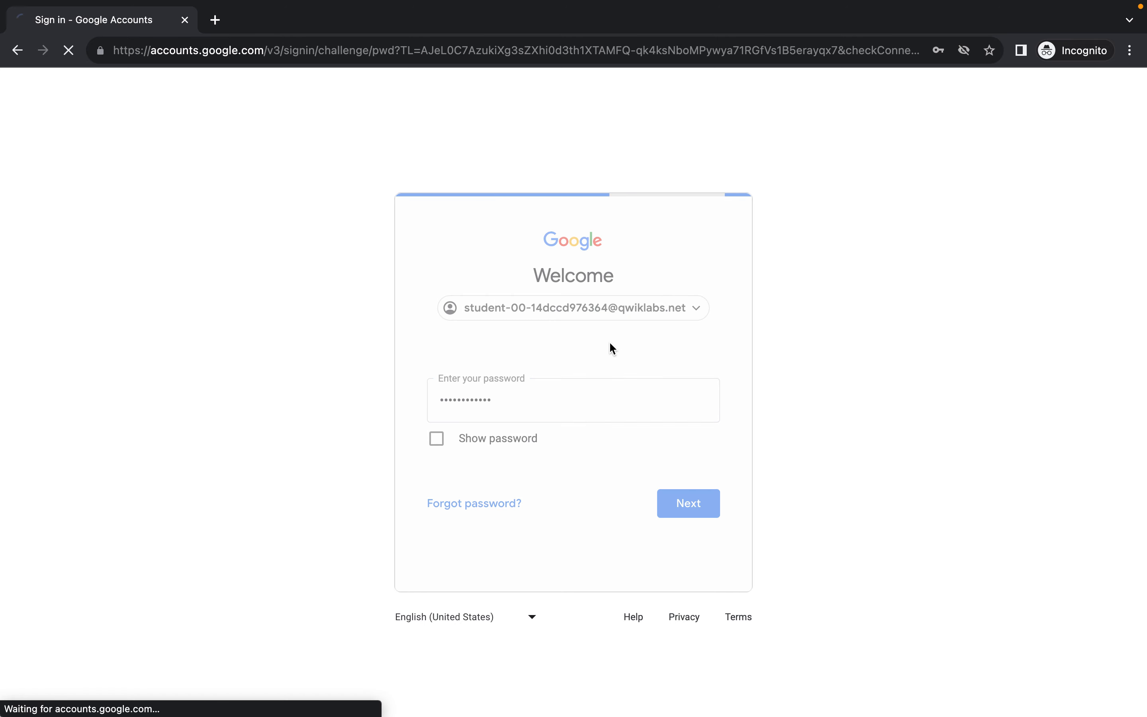
- Agree to the Google Cloud Platform Terms of Service without email updates and continue to the project dashboard
left_click(585, 528)
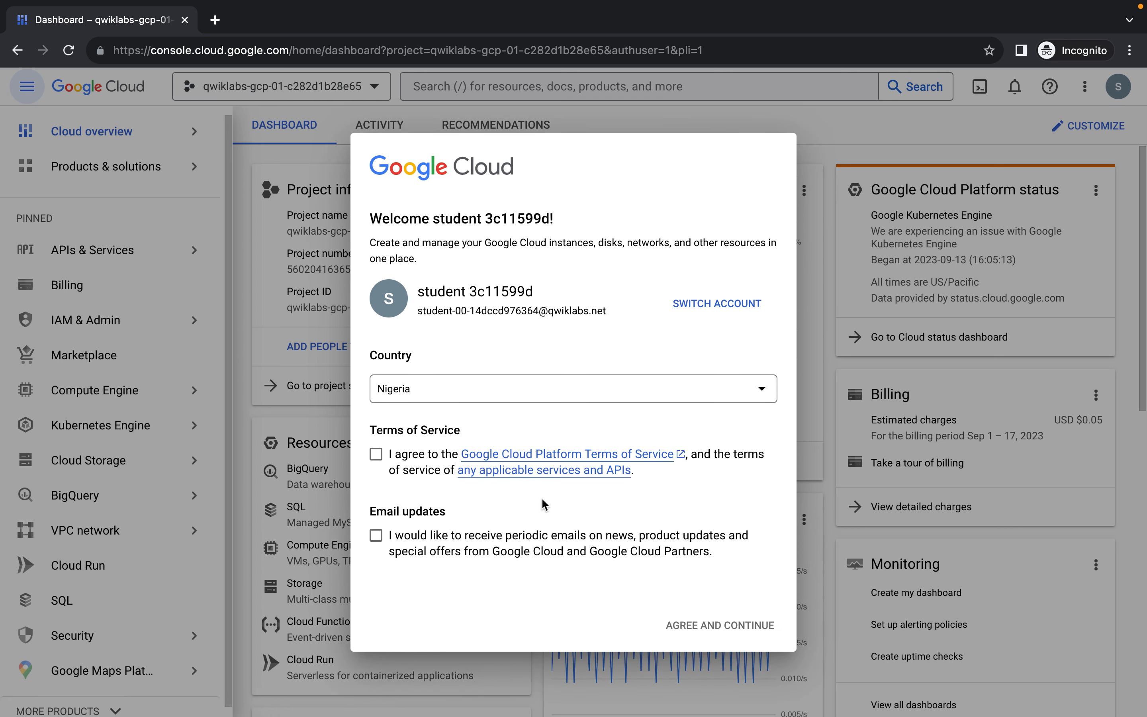
left_click(428, 460)
left_click(710, 626)
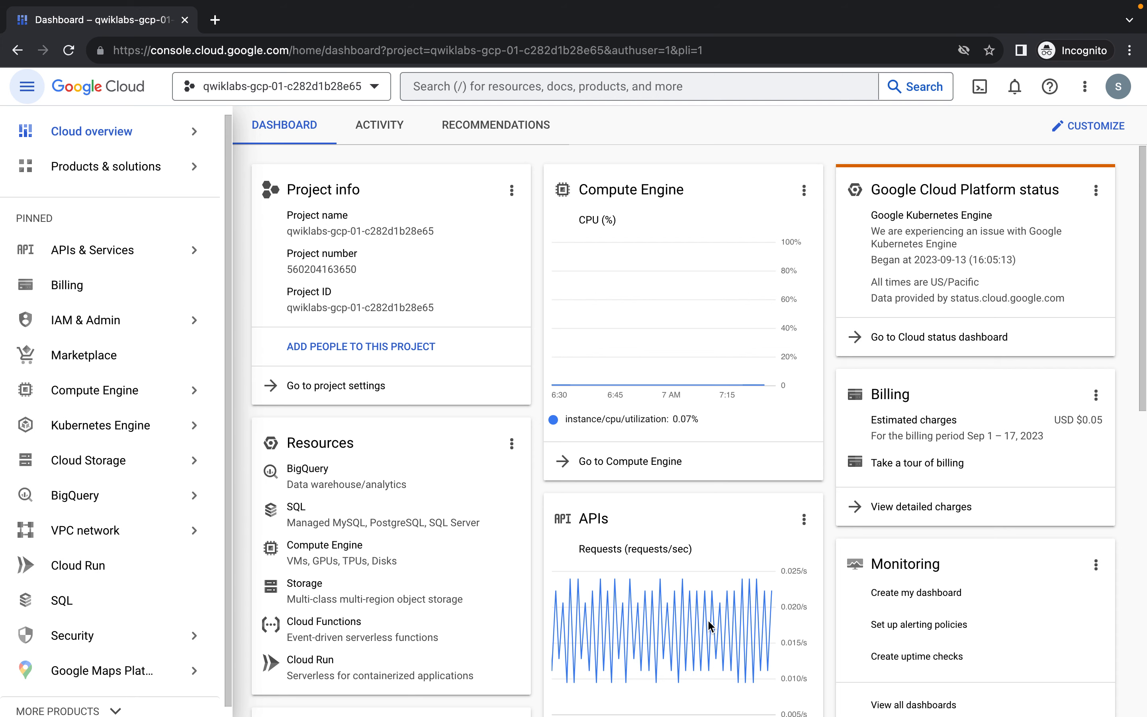
- Copy the commands for creating the Cloud SQL service account from Task 1 of the lab instructions
key("ctrl+Left")
scroll(708, 620, "down", 10)
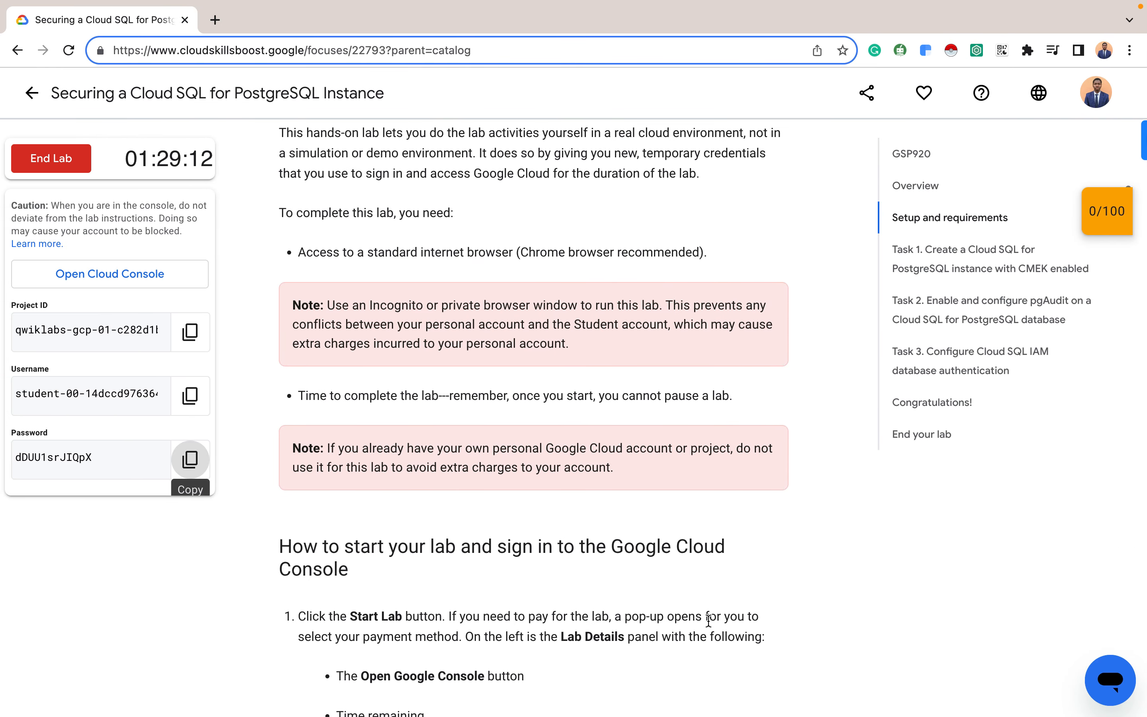
scroll(708, 620, "down", 20)
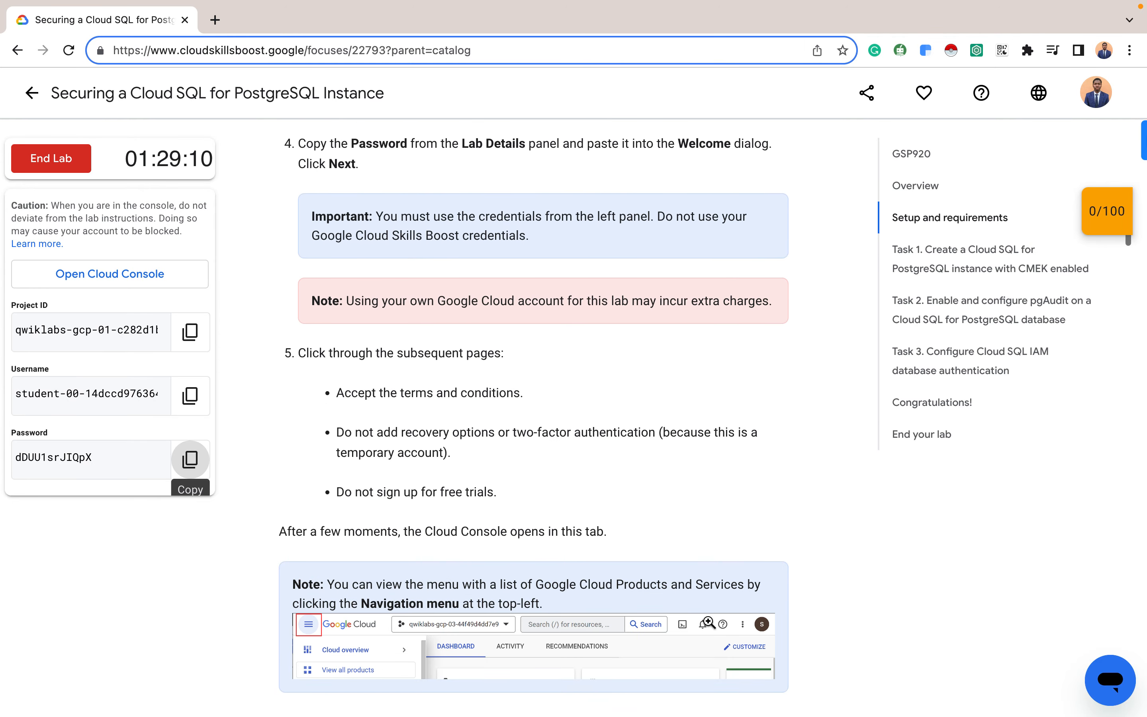
scroll(708, 621, "down", 2)
scroll(544, 372, "up", 15)
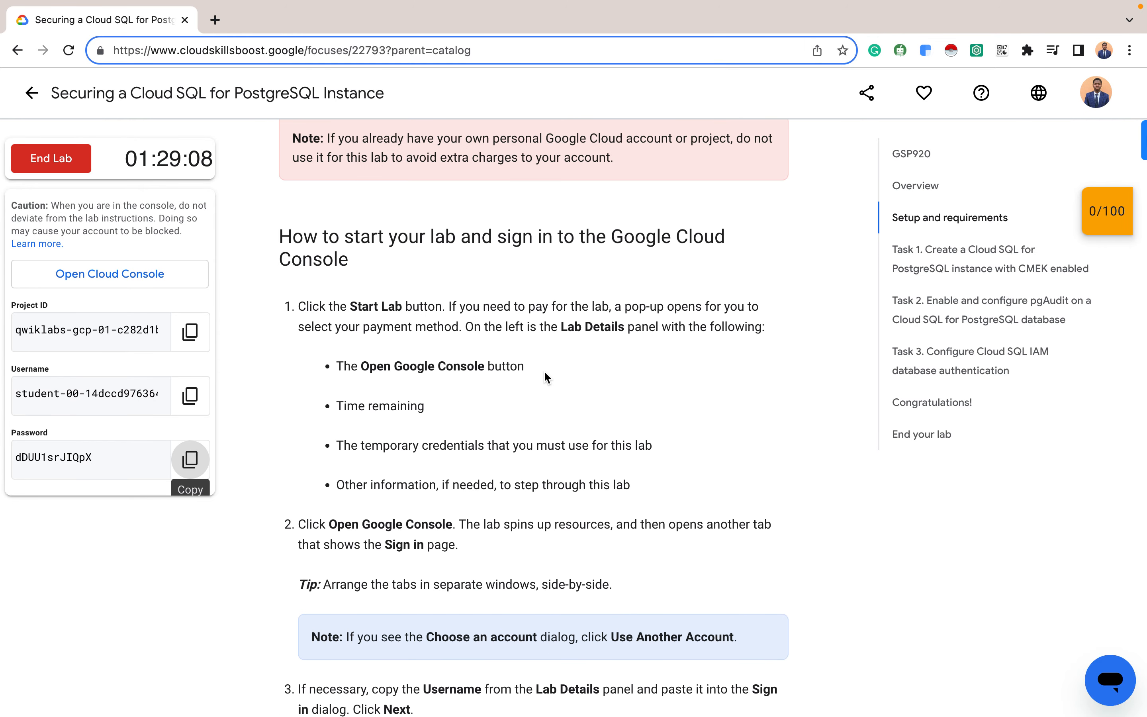
scroll(545, 372, "down", 10)
scroll(544, 374, "down", 15)
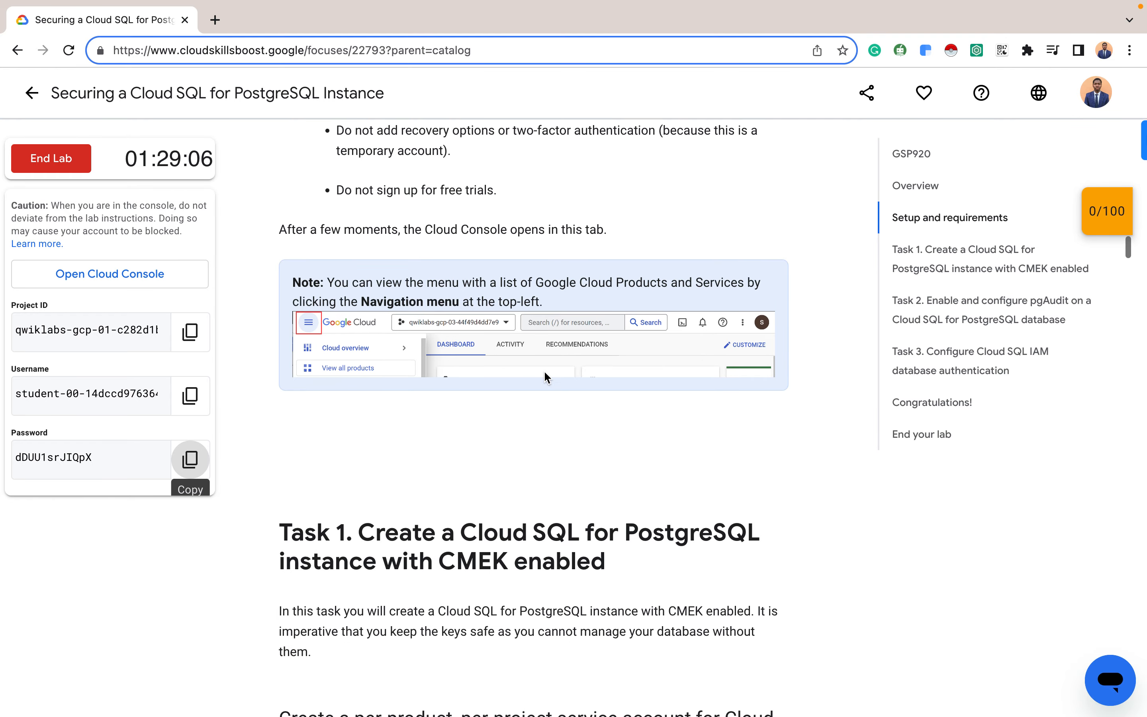
scroll(544, 375, "up", 1)
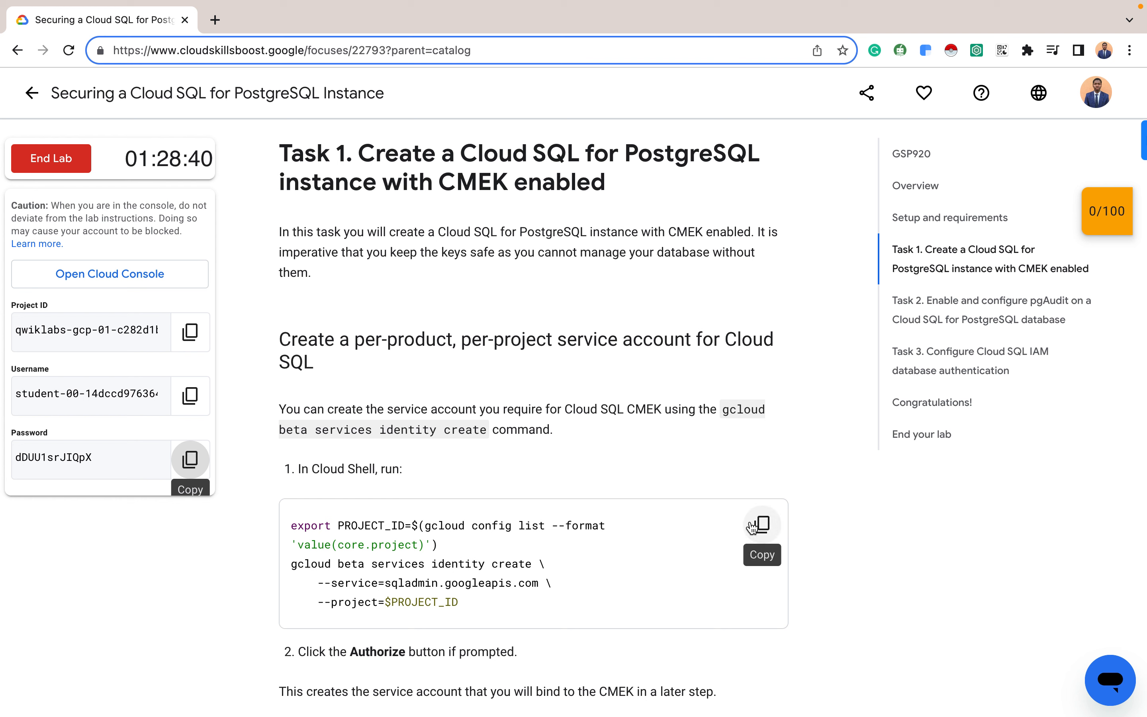
left_click(769, 527)
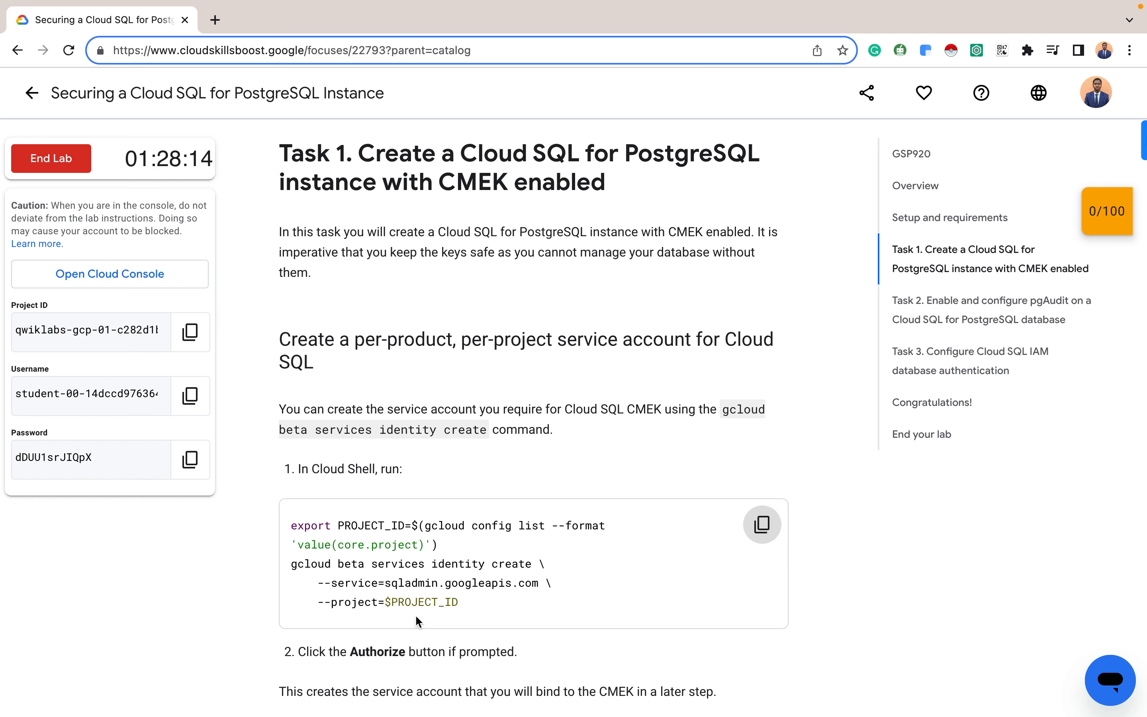
left_click(767, 528)
- Activate Cloud Shell in the Google Cloud console, enlarge its pane and dismiss the introductory notices
key("ctrl+Right")
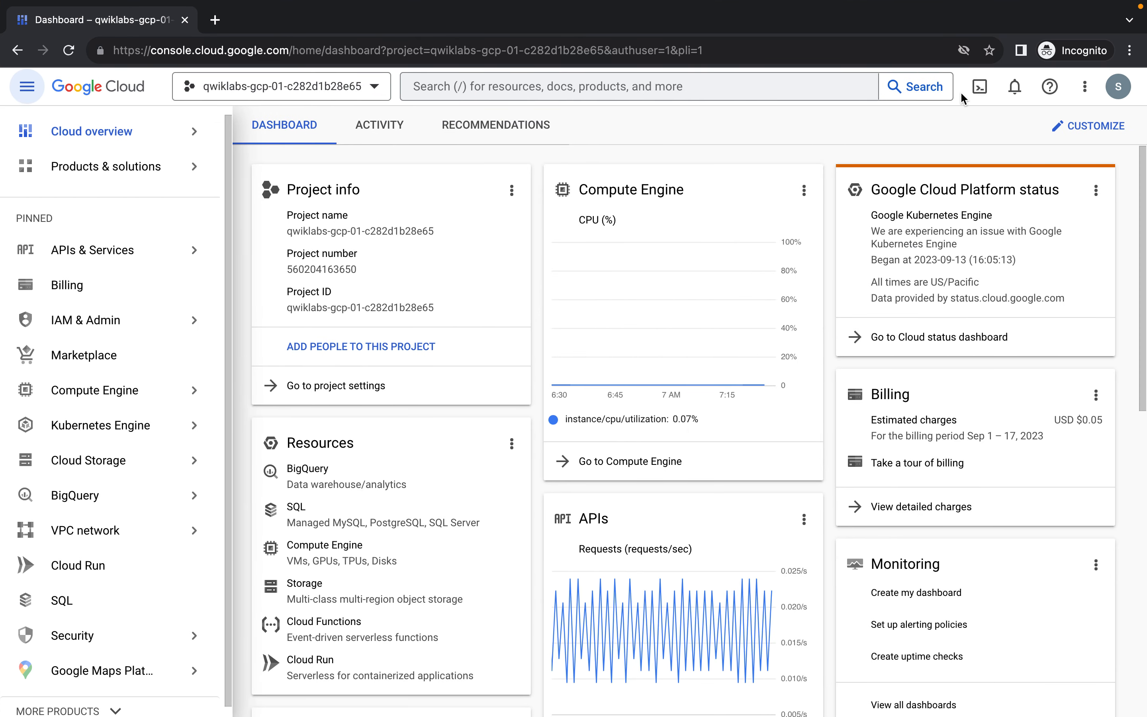
left_click(981, 94)
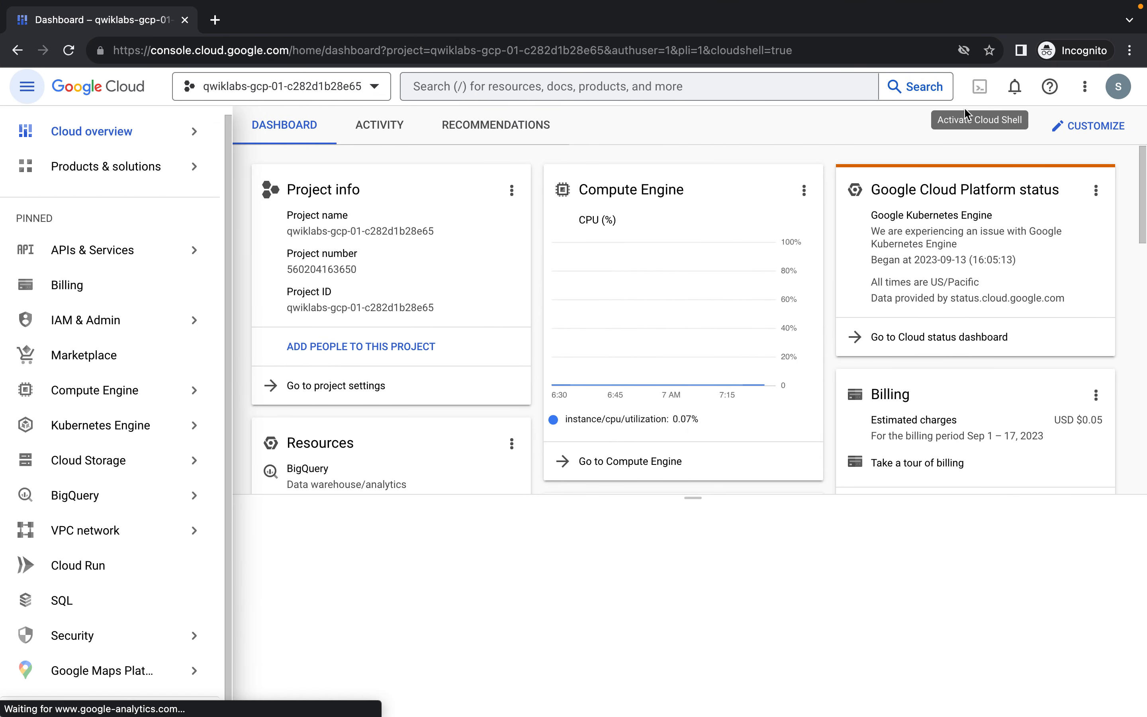
left_click_drag(694, 498, 677, 274)
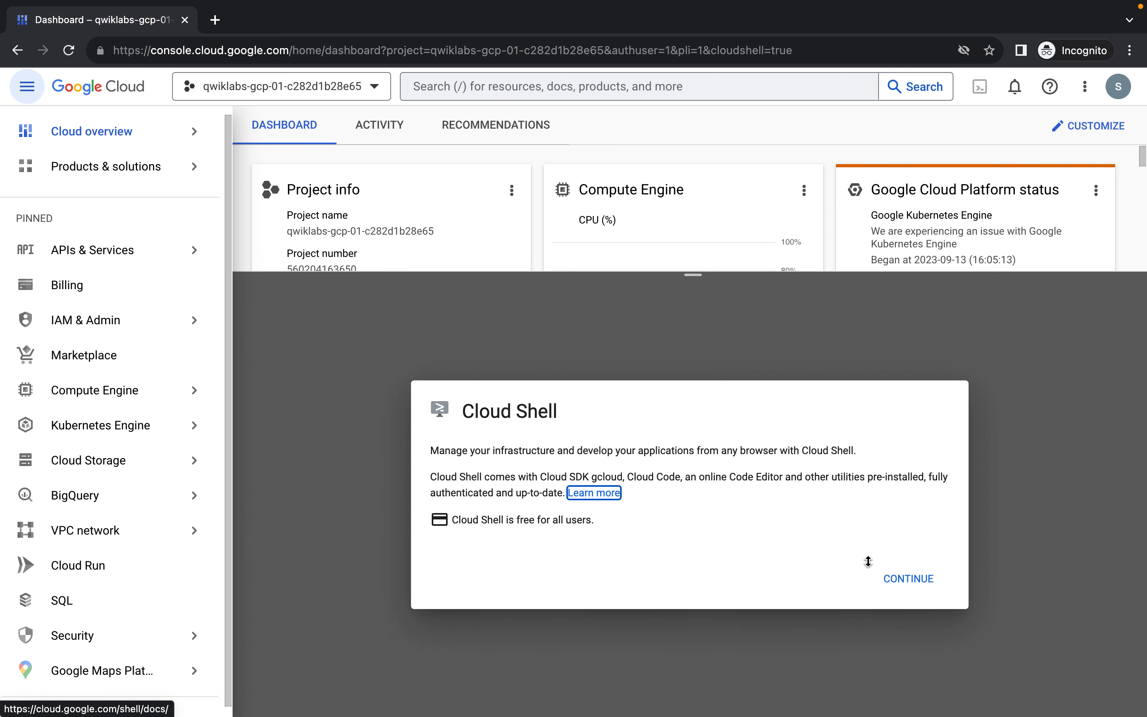
left_click(900, 579)
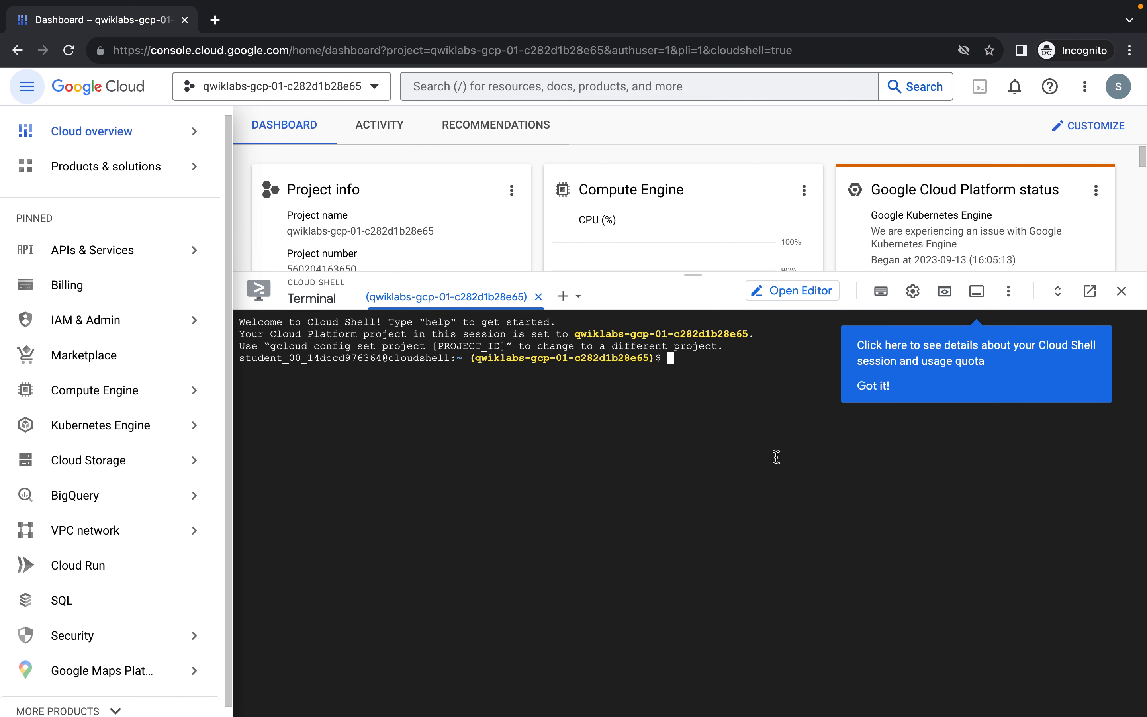
left_click(860, 390)
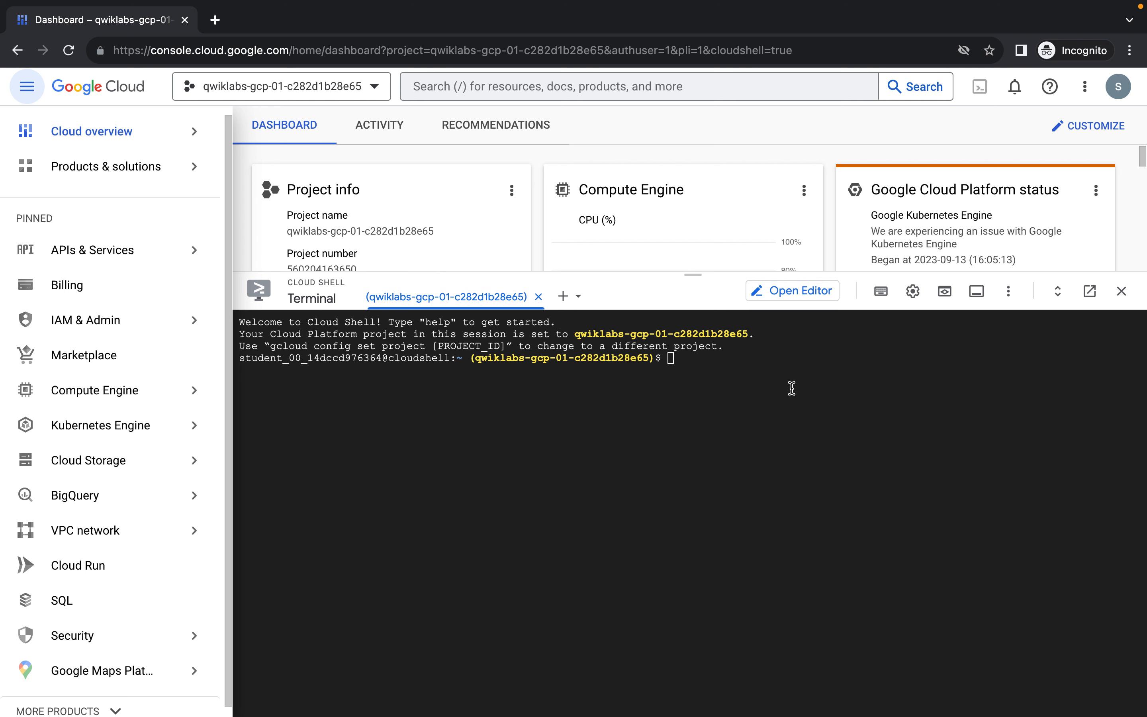
- Run the copied commands to create the sqladmin.googleapis.com service identity, and authorize Cloud Shell
key("ctrl+v")
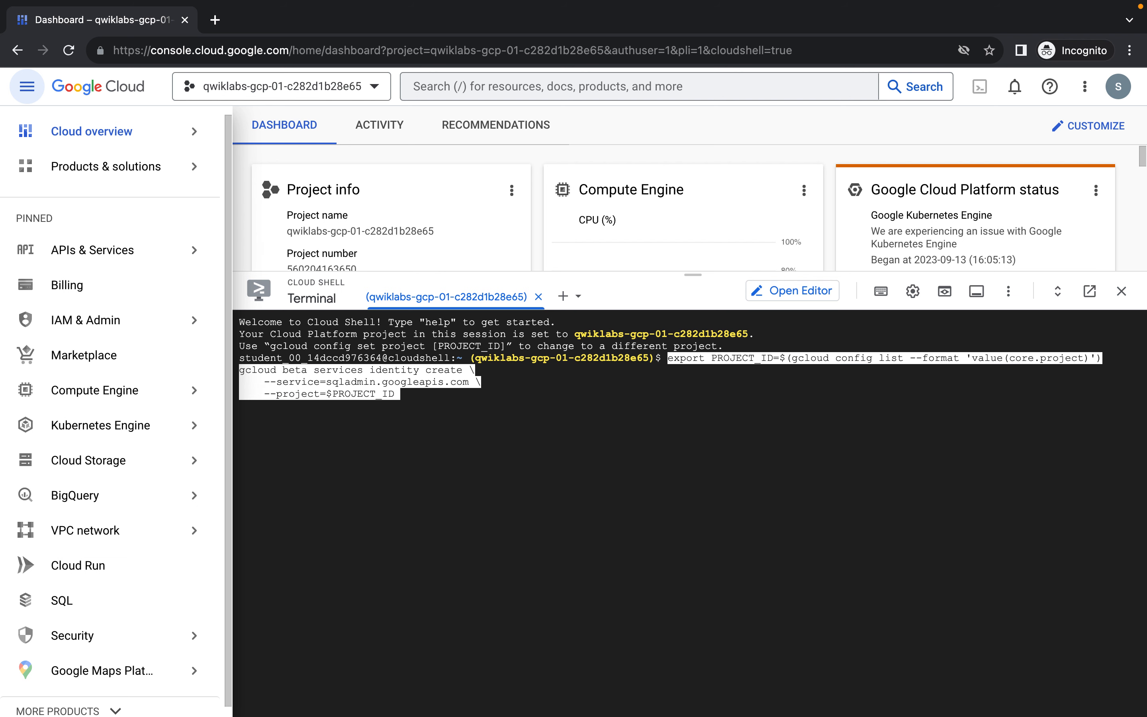
key("Return")
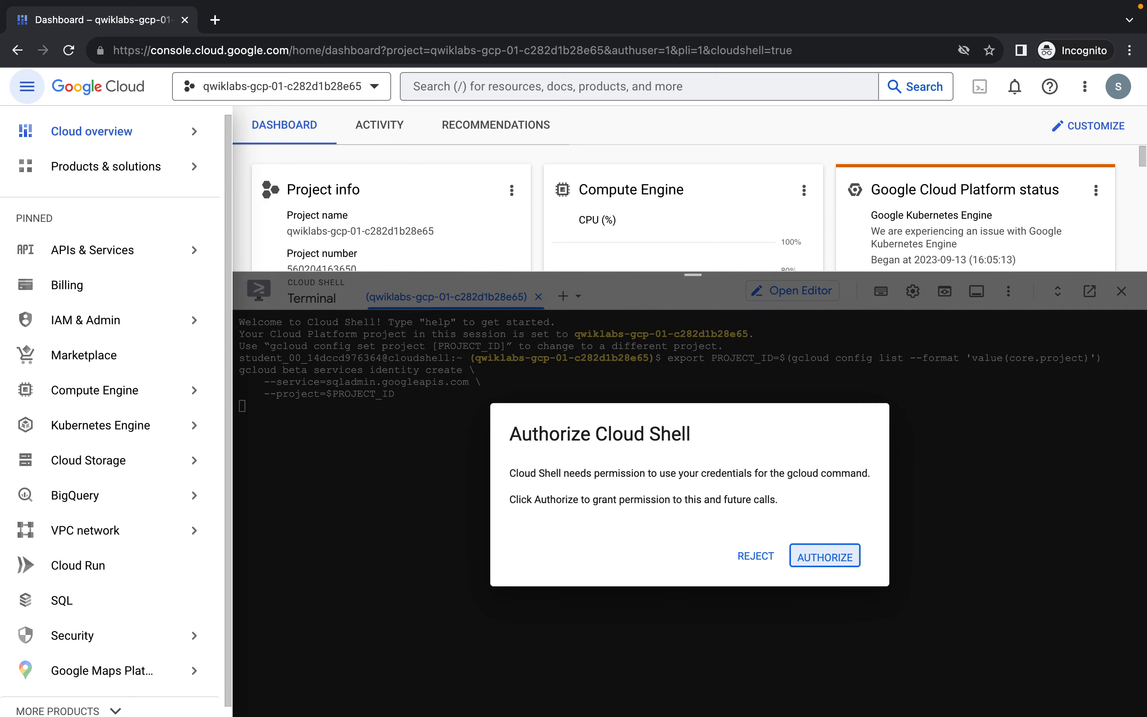
left_click(833, 563)
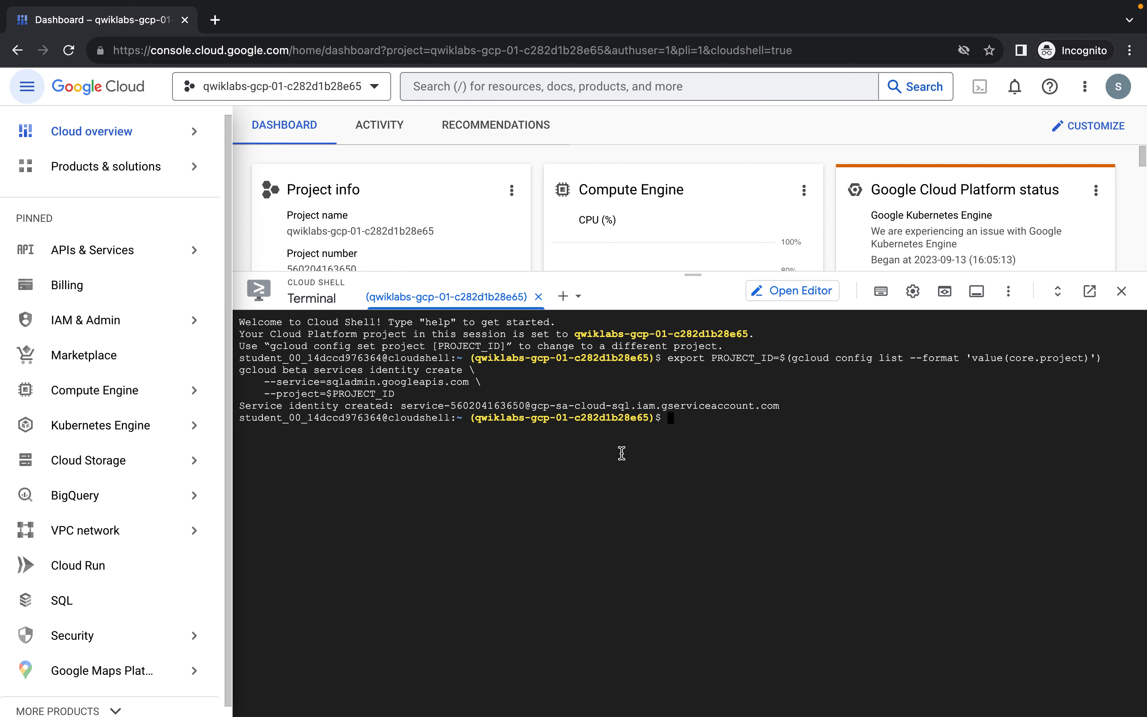
- Return to the lab instructions and copy the commands for creating the cloud-sql-keyring Cloud KMS keyring
key("ctrl+Left")
scroll(620, 452, "down", 10)
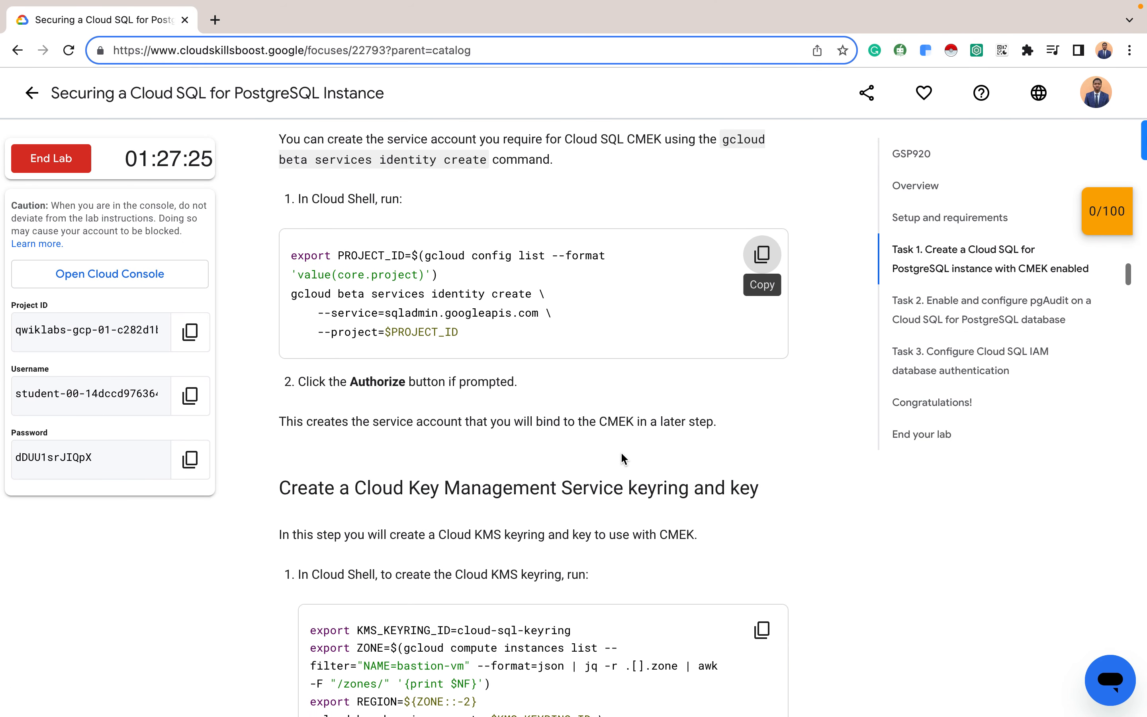
scroll(621, 452, "down", 5)
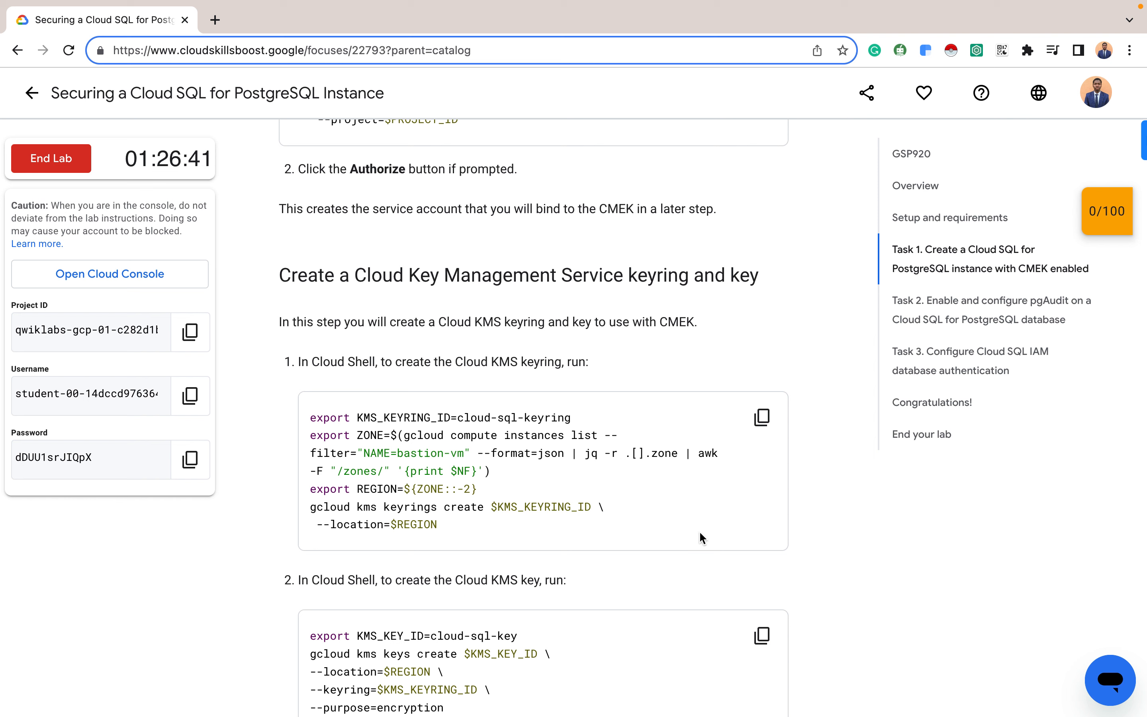
left_click(761, 418)
left_click_drag(462, 416, 569, 415)
left_click(590, 418)
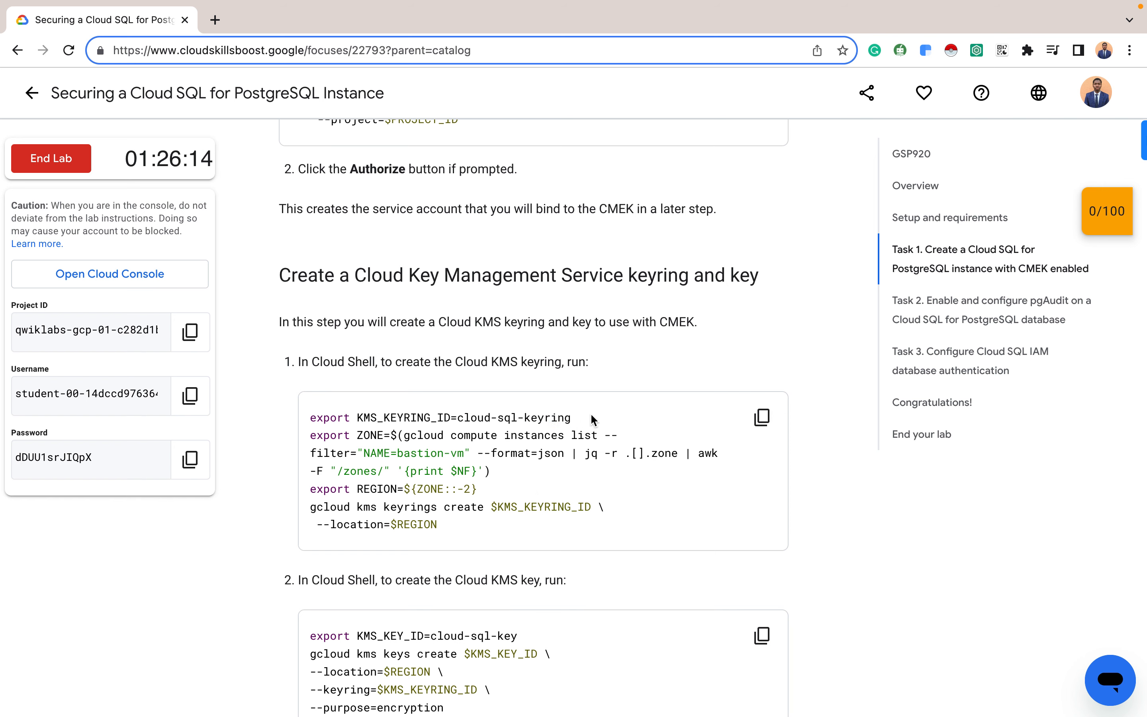
- Copy the Cloud KMS keyring commands from the lab instructions and run them in Cloud Shell to create cloud-sql-keyring
left_click(761, 417)
key("ctrl+Right")
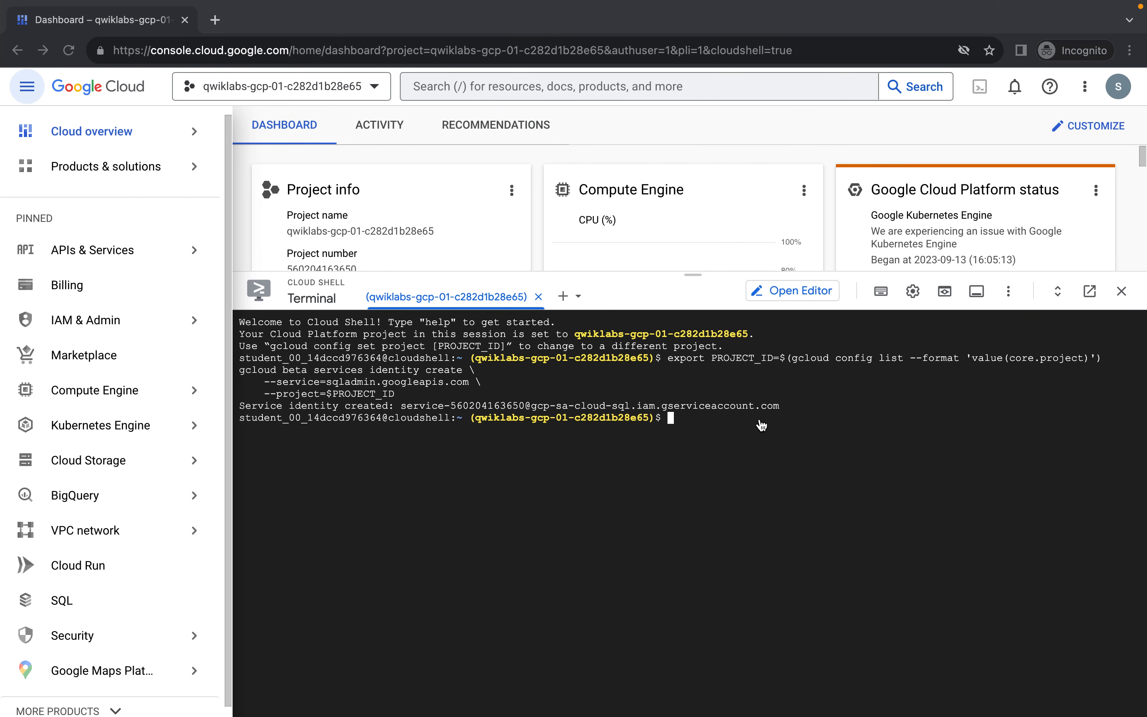
key("super+v")
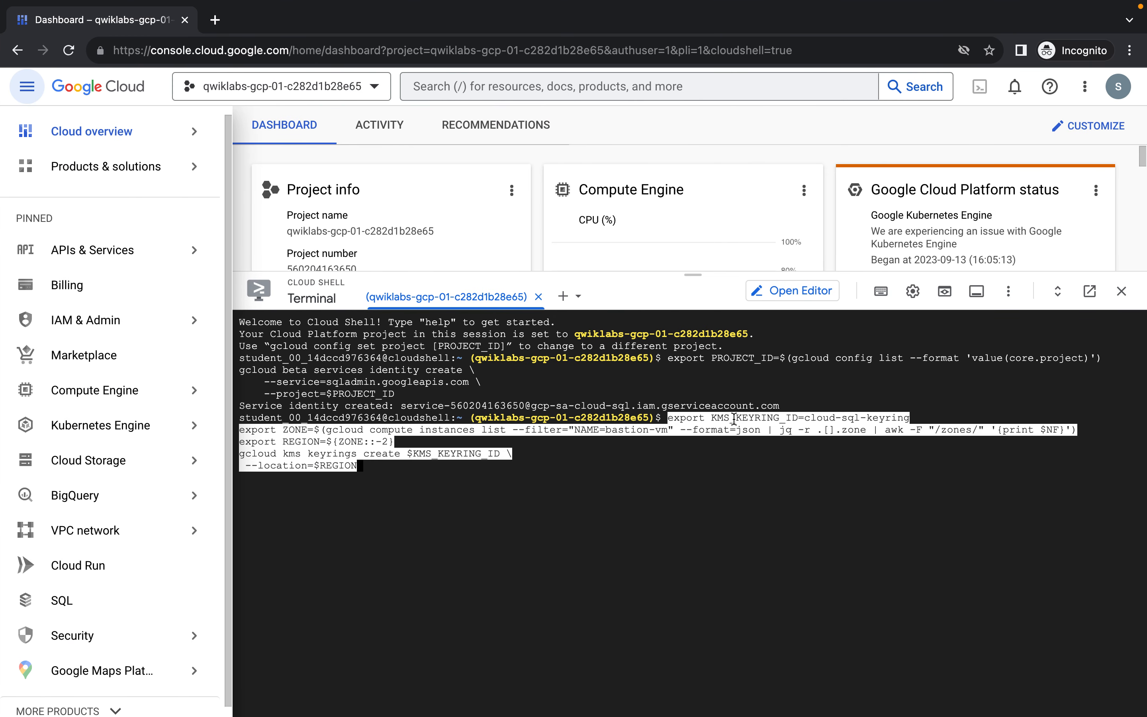
key("Return")
key("Return")
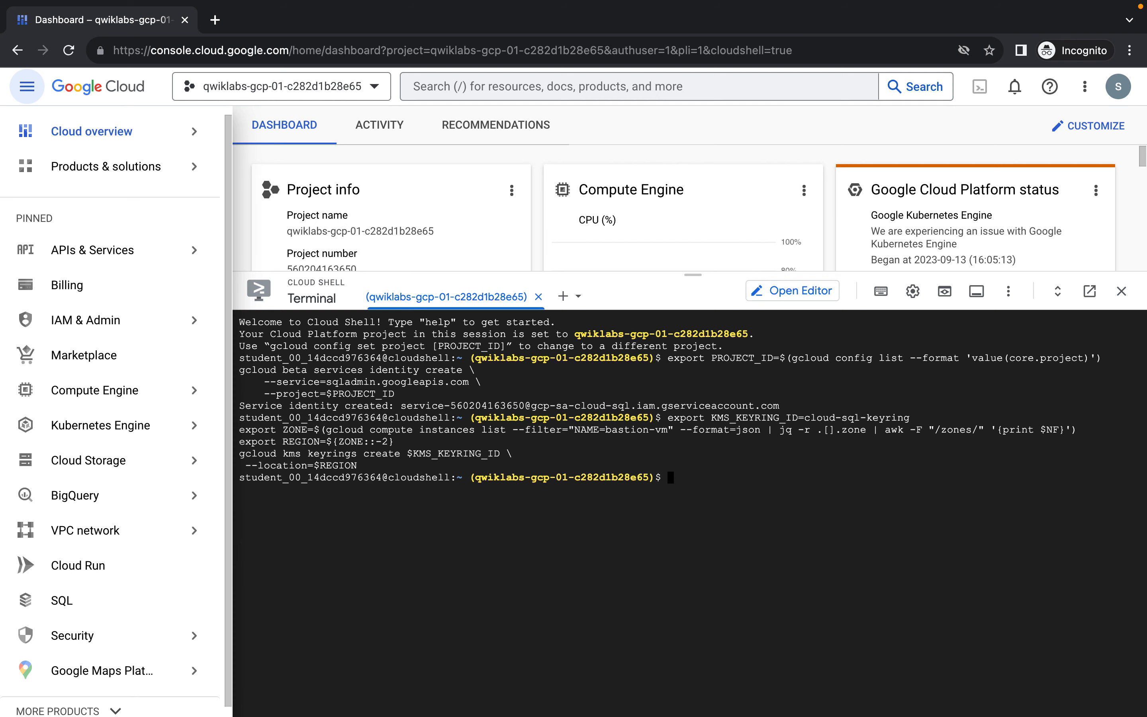
- Copy the Cloud KMS key commands from the lab instructions and run them in Cloud Shell to create the encryption key cloud-sql-key
key("ctrl+Left")
scroll(734, 410, "down", 3)
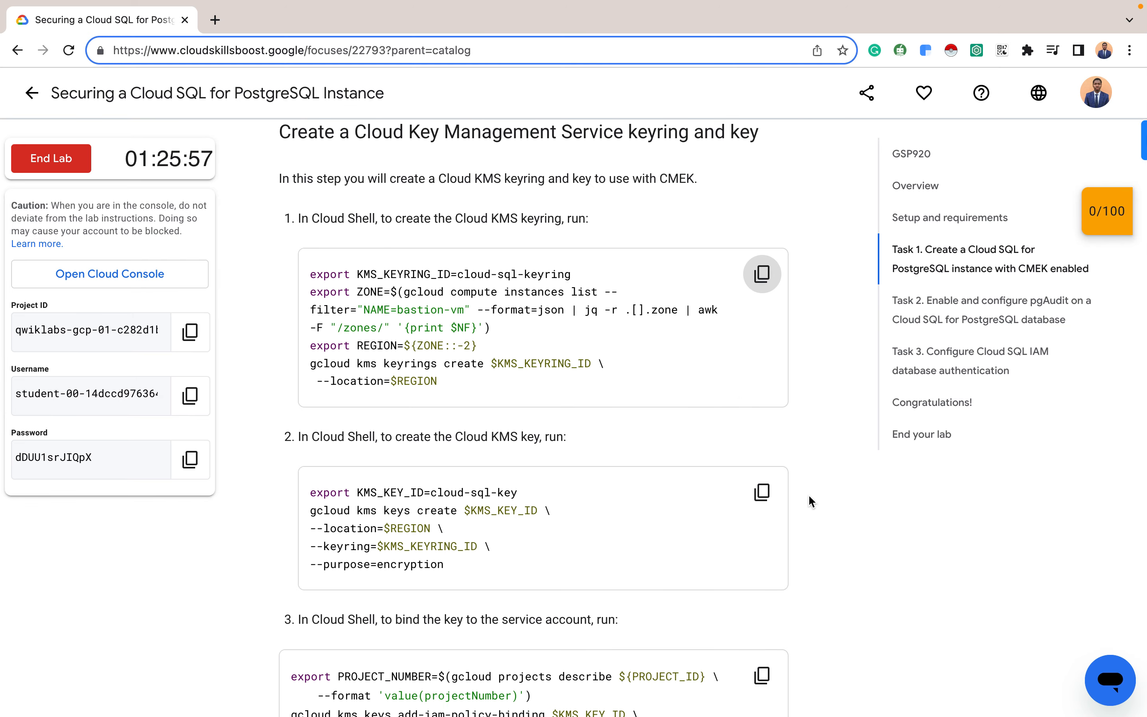
left_click(763, 499)
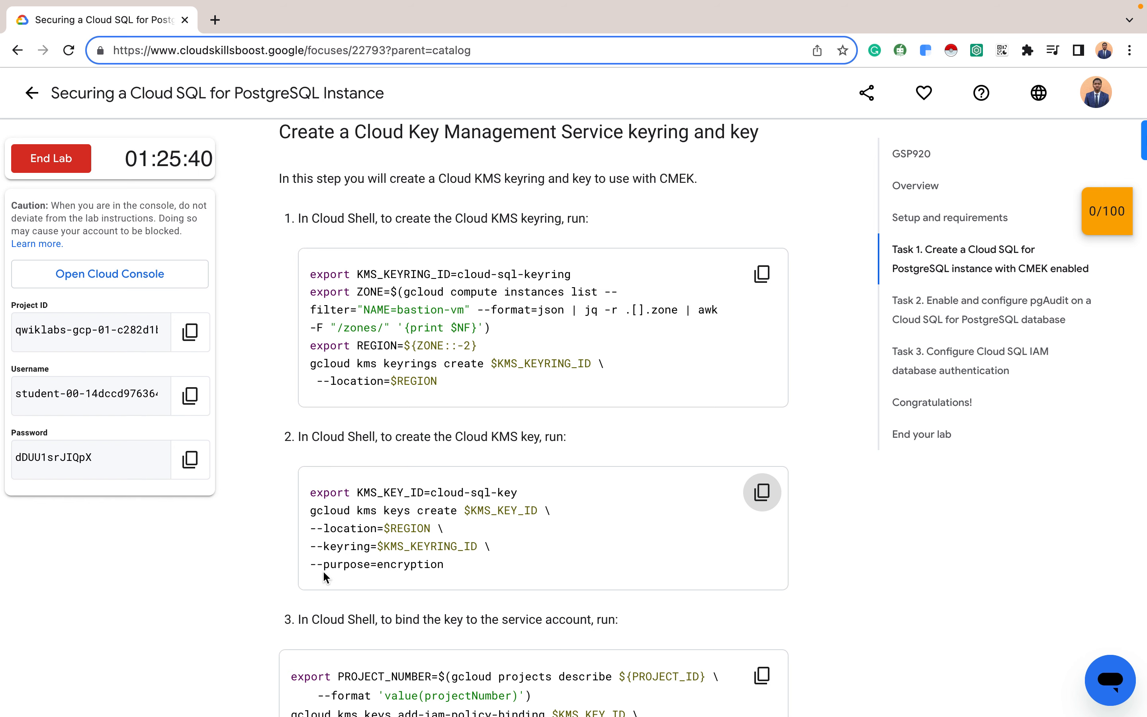
left_click(776, 486)
key("ctrl+Right")
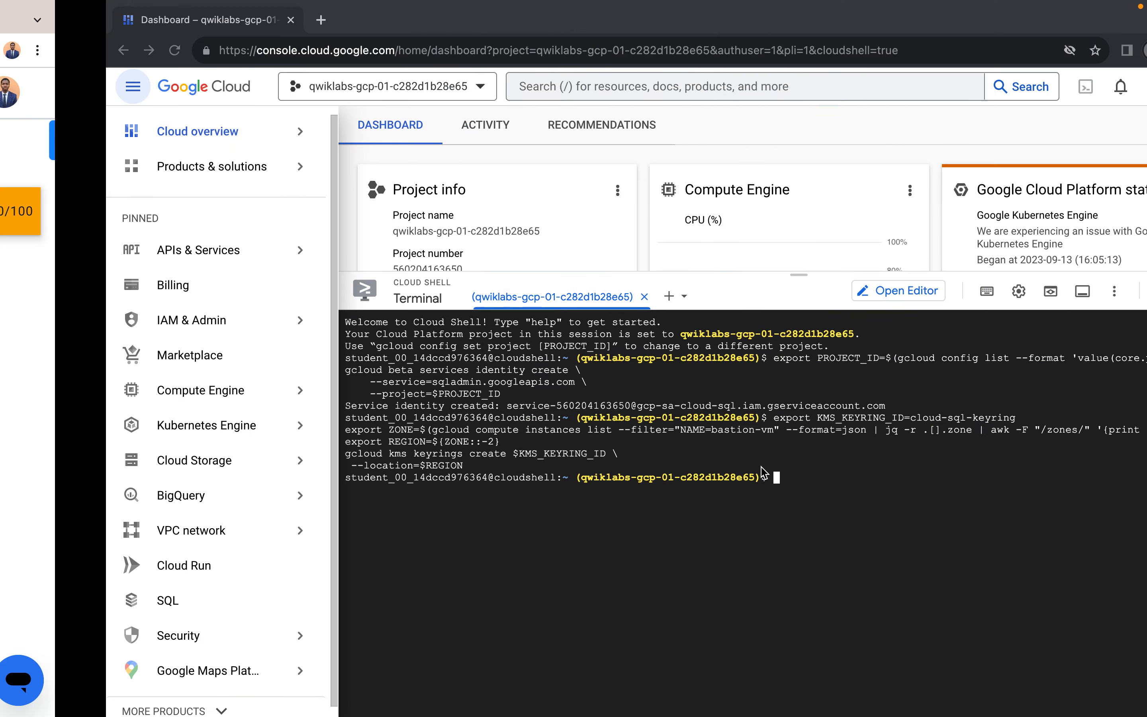
key("super+v")
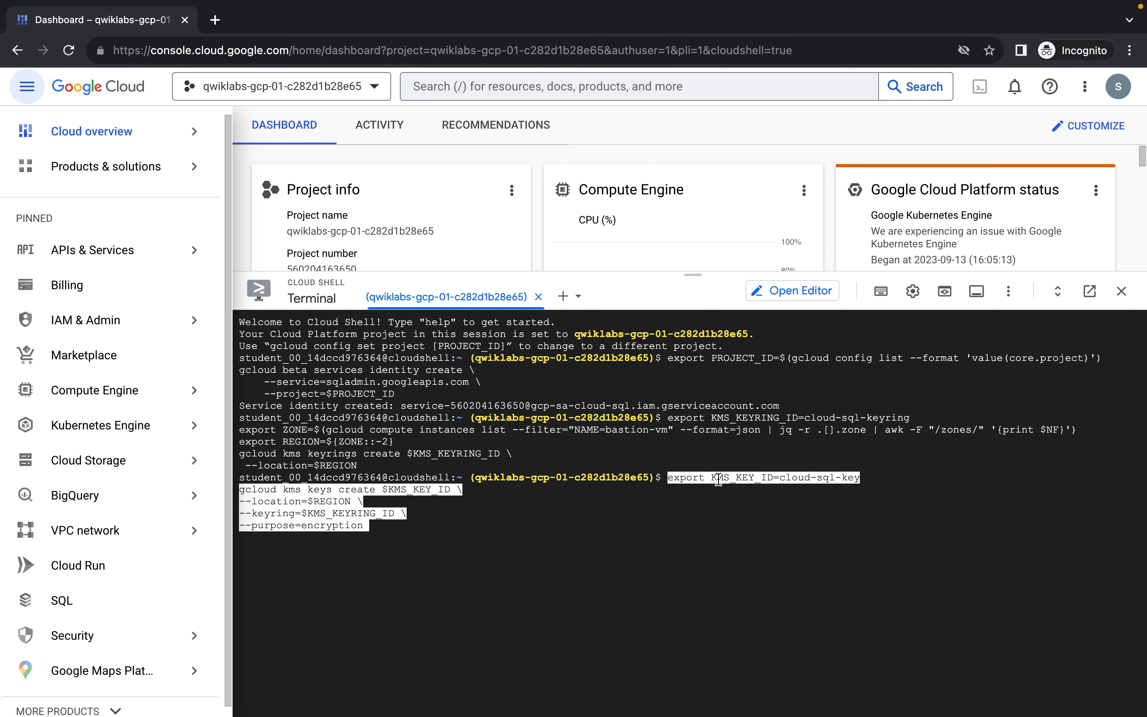
key("Return")
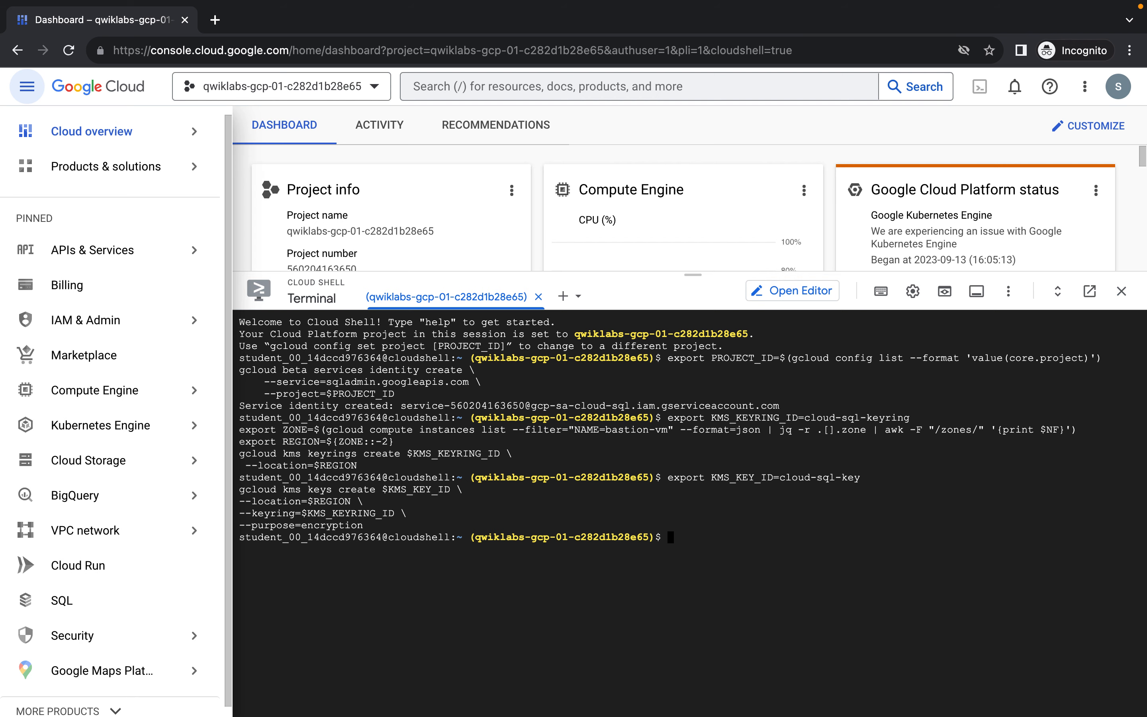
- Copy the key-binding commands from the lab and run them in Cloud Shell, granting the Cloud SQL service account the cloudkms.cryptoKeyEncrypterDecrypter role on the key
key("ctrl+Left")
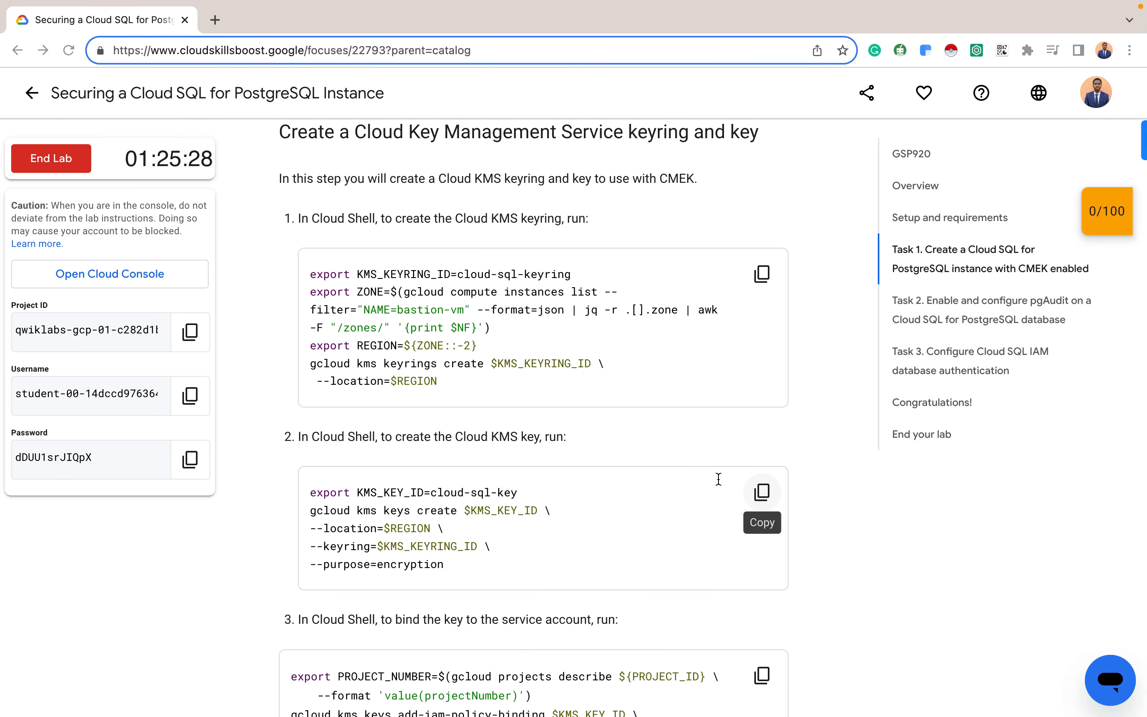
scroll(718, 479, "down", 5)
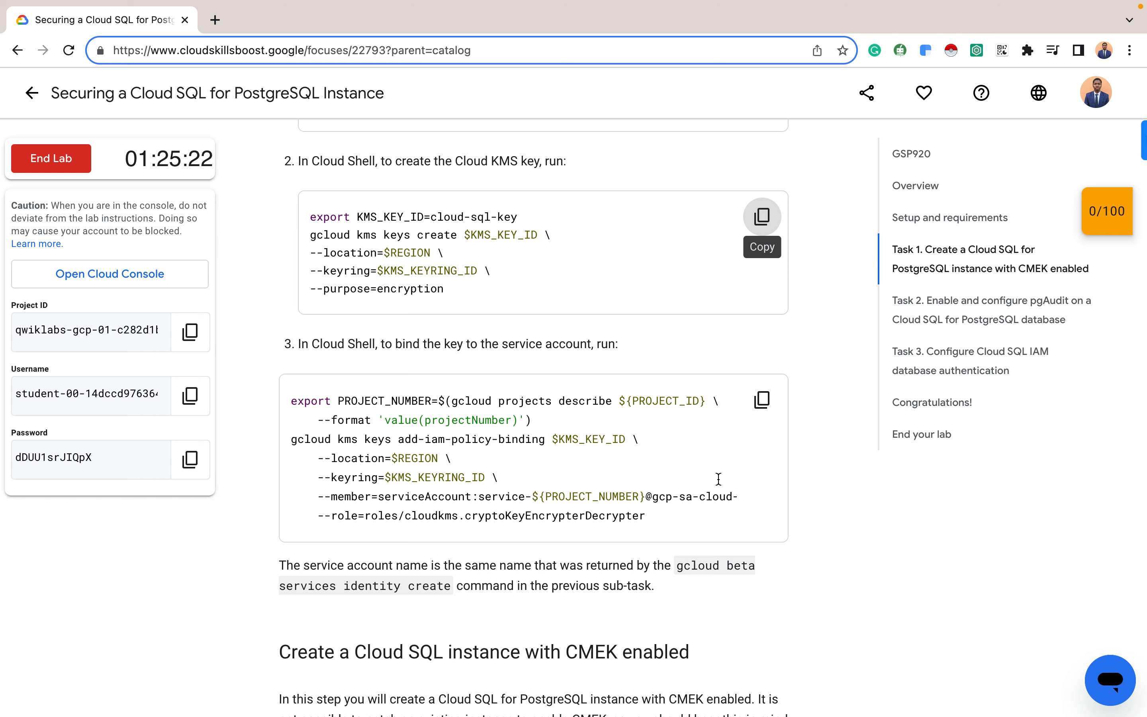
scroll(718, 478, "up", 15)
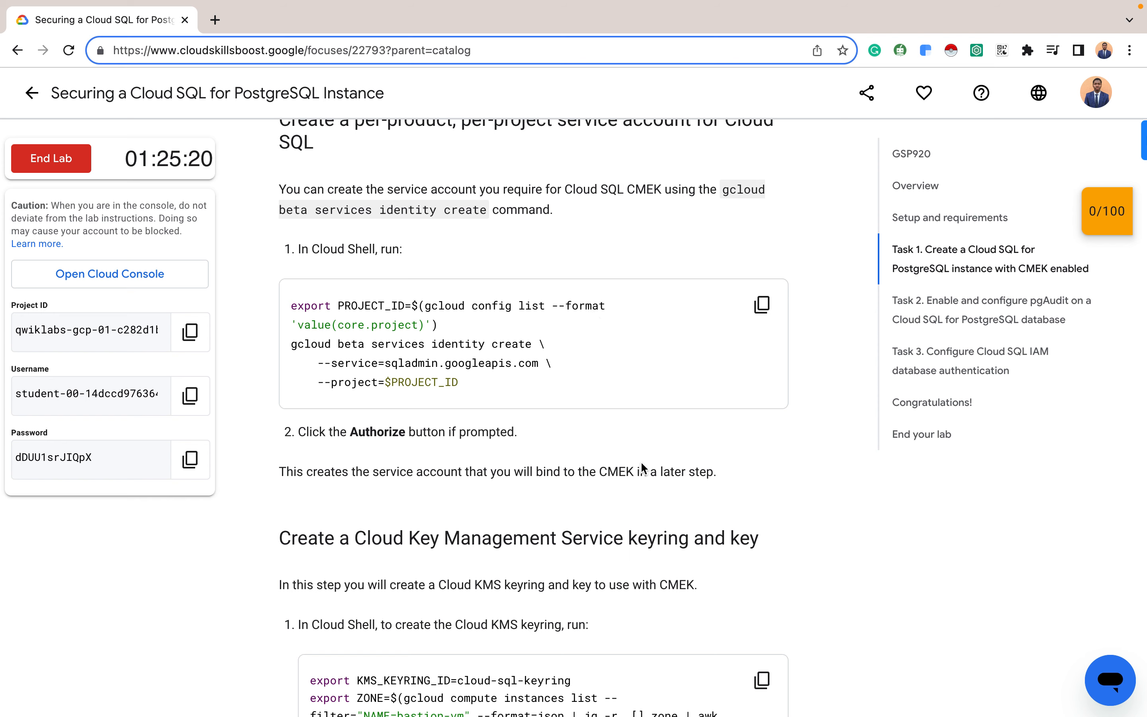
scroll(641, 460, "down", 15)
scroll(641, 461, "down", 5)
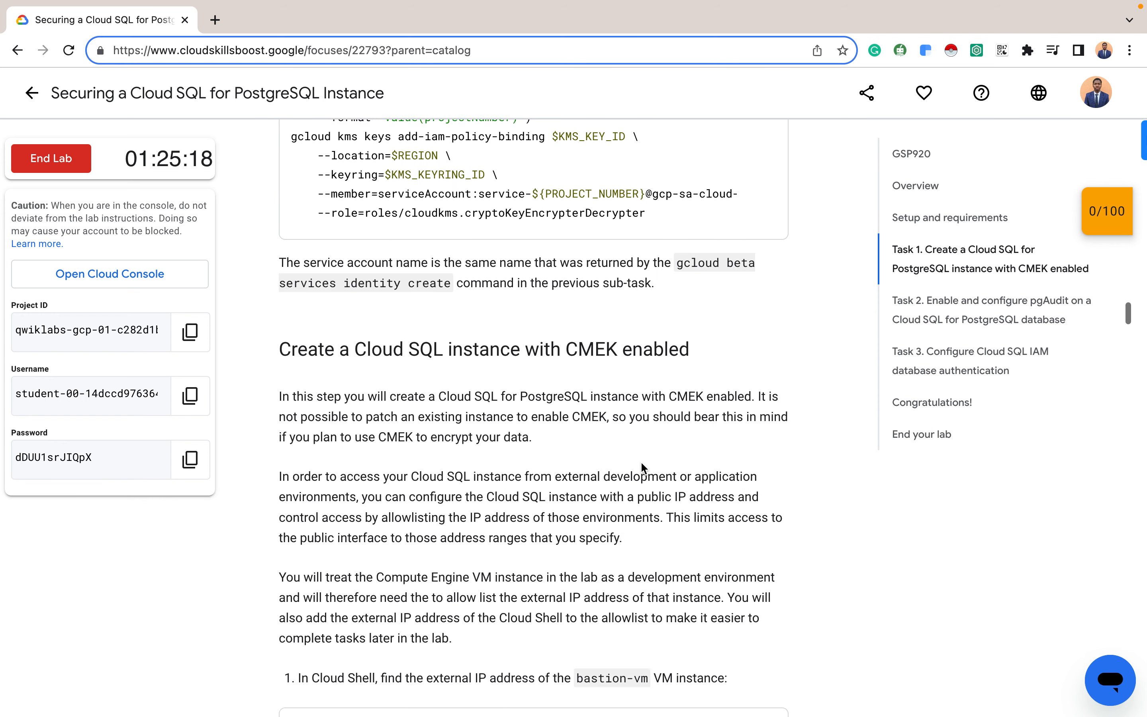
scroll(785, 297, "up", 5)
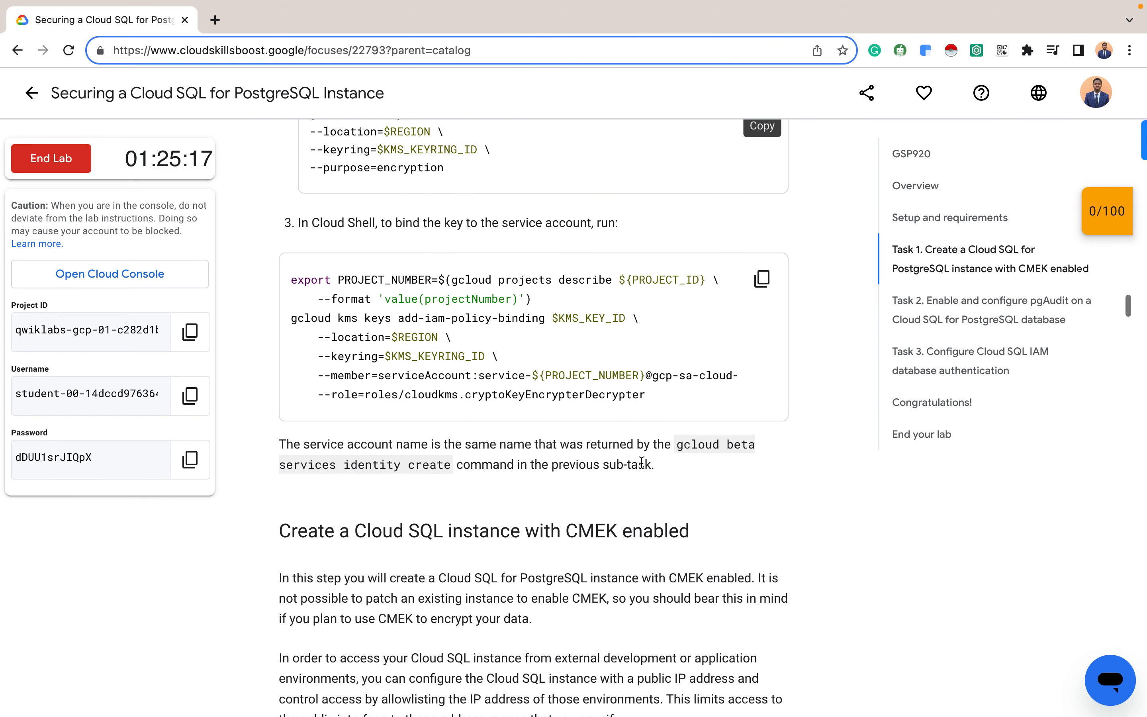
left_click(761, 279)
key("ctrl+Right")
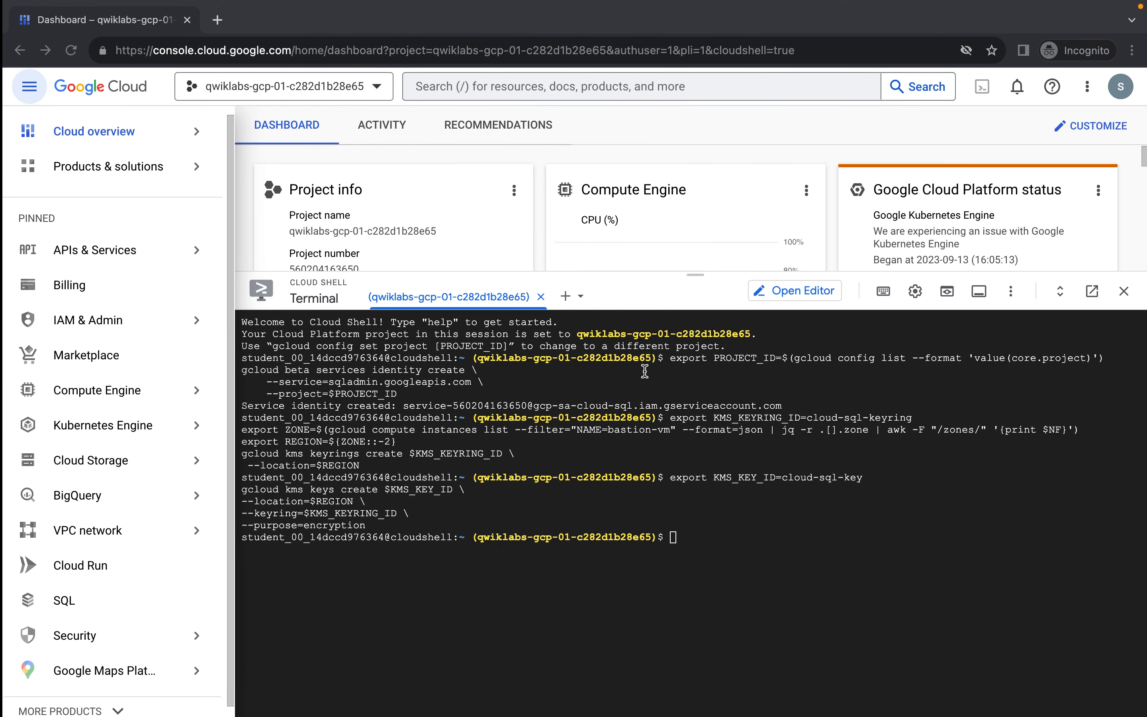
key("ctrl+v")
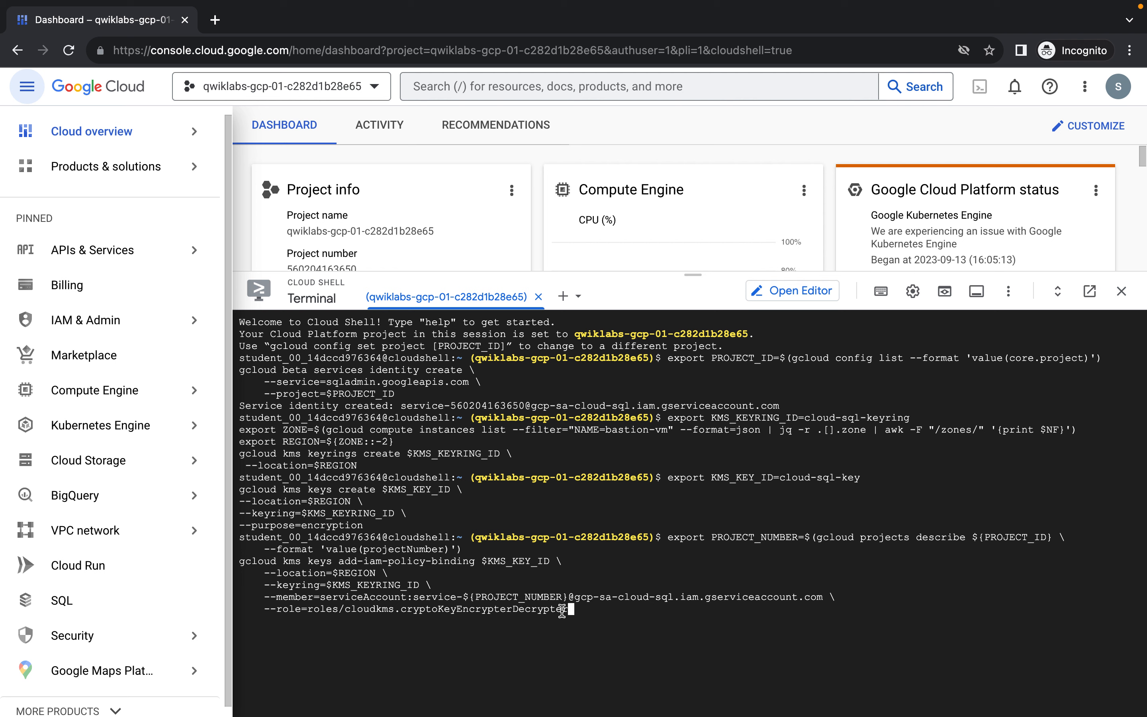
key("Return")
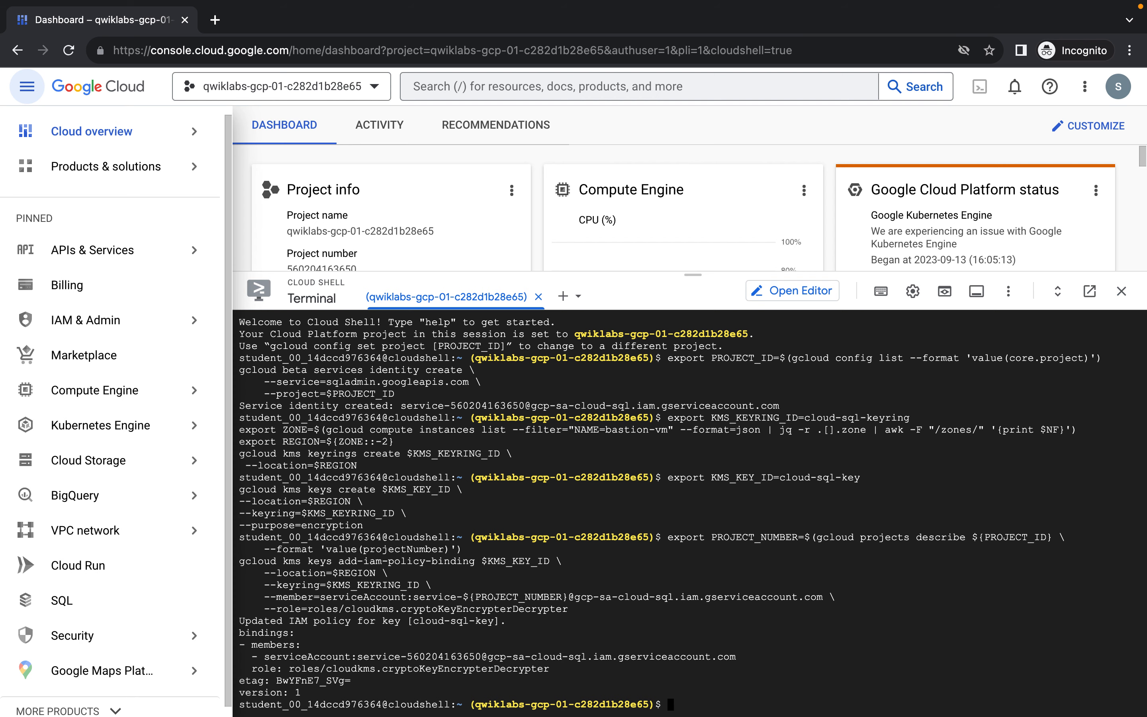
- Return to the lab's section on creating a CMEK-enabled Cloud SQL instance and copy the commands for finding bastion-vm's external IP address
key("ctrl+Left")
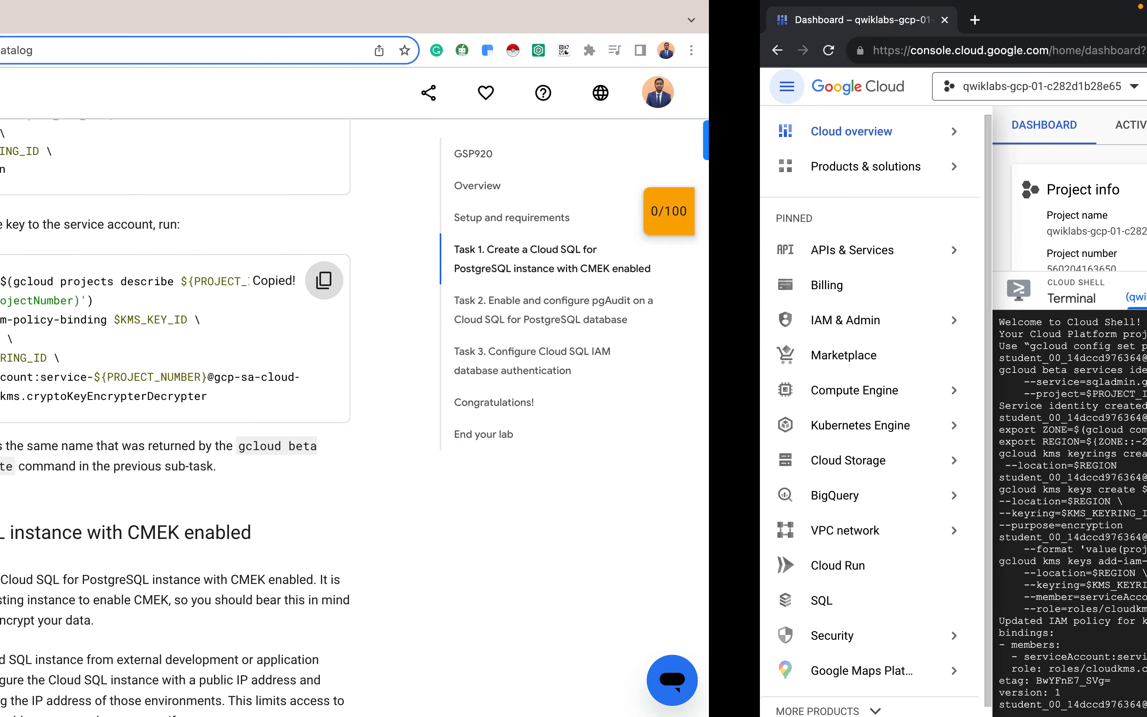
scroll(558, 473, "down", 4)
scroll(558, 473, "down", 1)
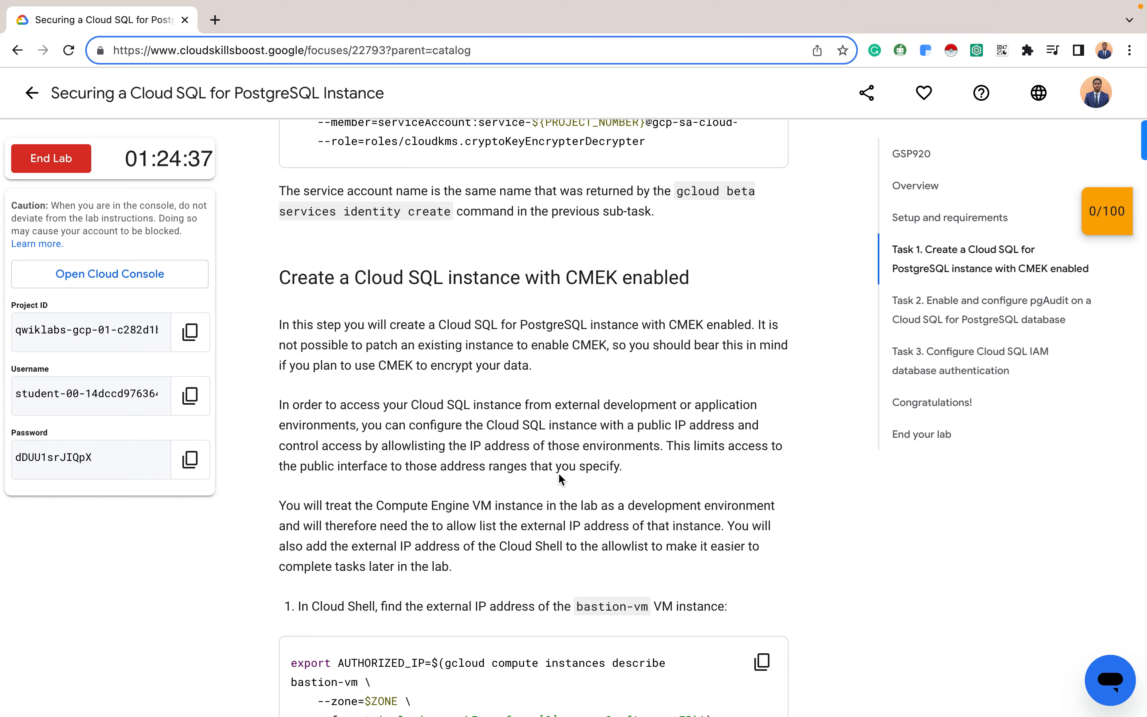
scroll(559, 476, "down", 1)
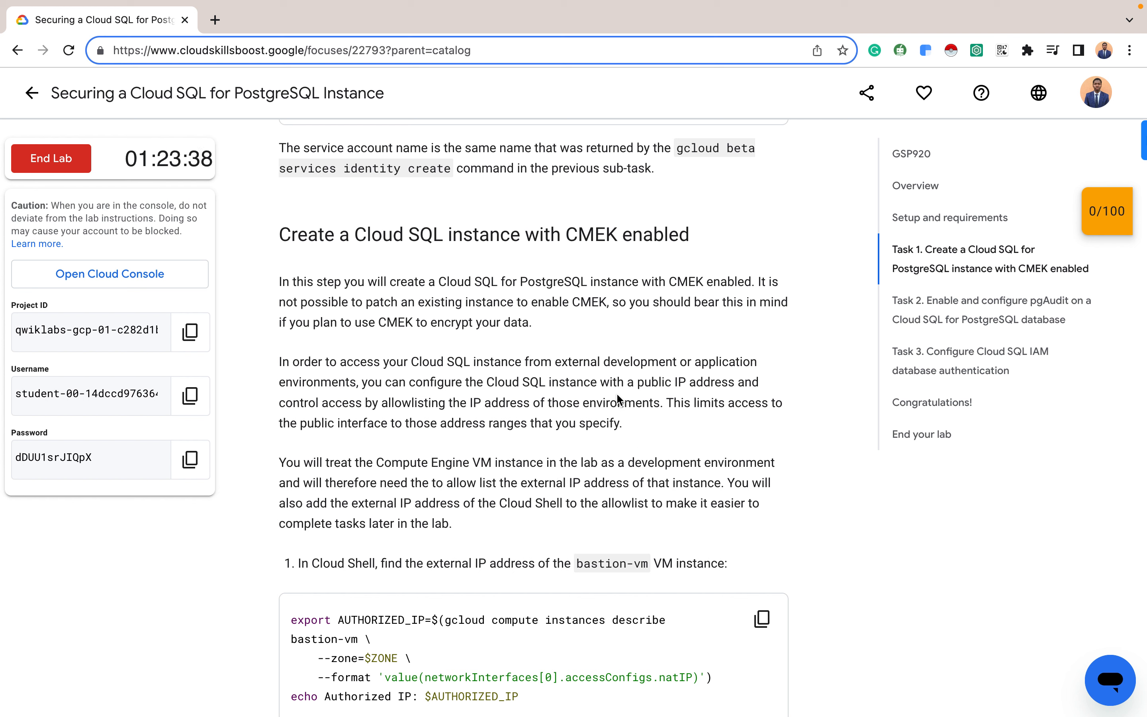
scroll(619, 397, "down", 3)
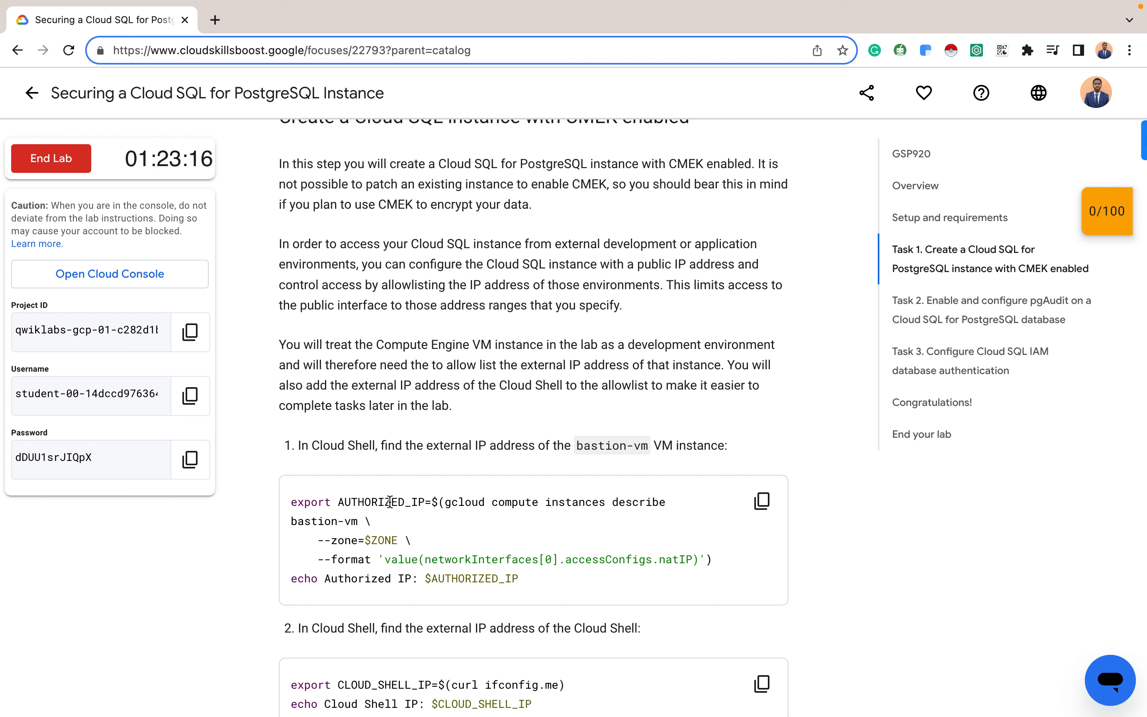
left_click(761, 501)
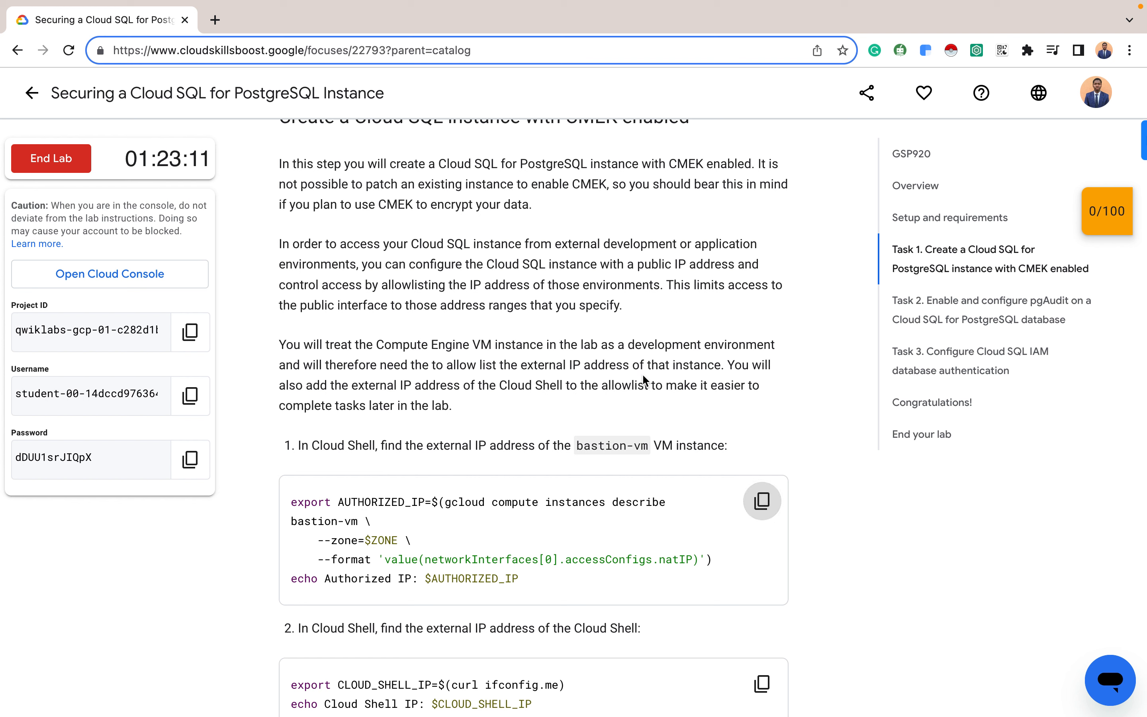
- Run the copied AUTHORIZED_IP commands in Cloud Shell, and open Compute Engine's VM instances page to check bastion-vm's external IP
key("ctrl+Left")
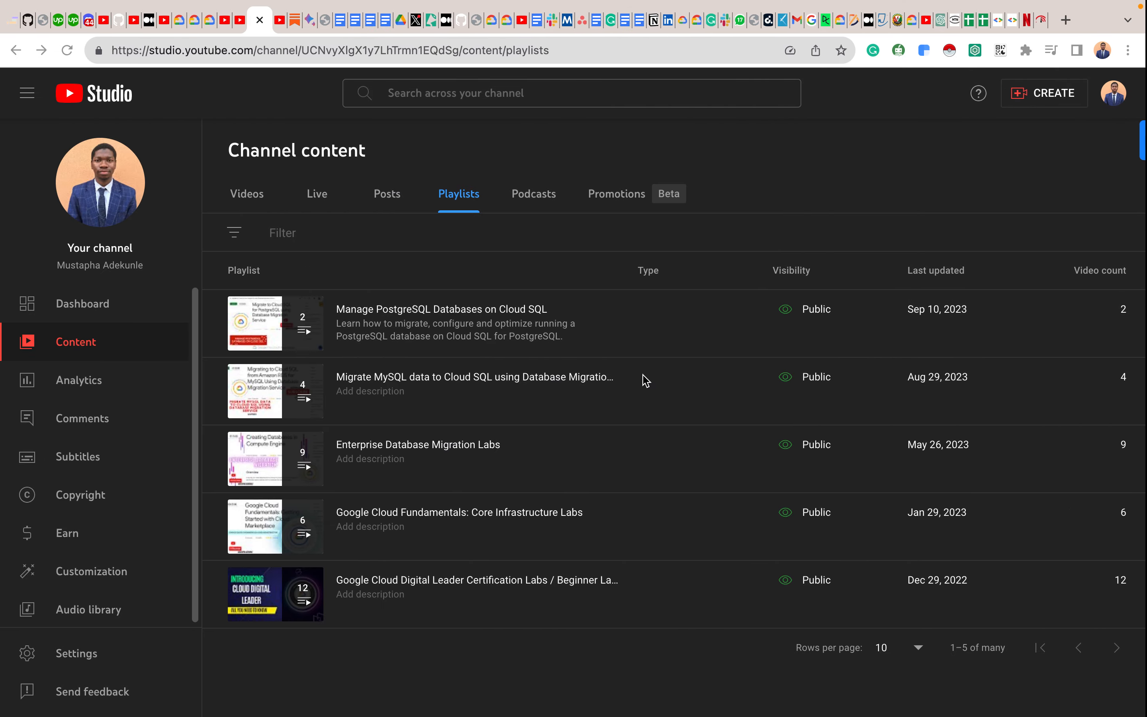
key("ctrl+Right")
key("ctrl+Right")
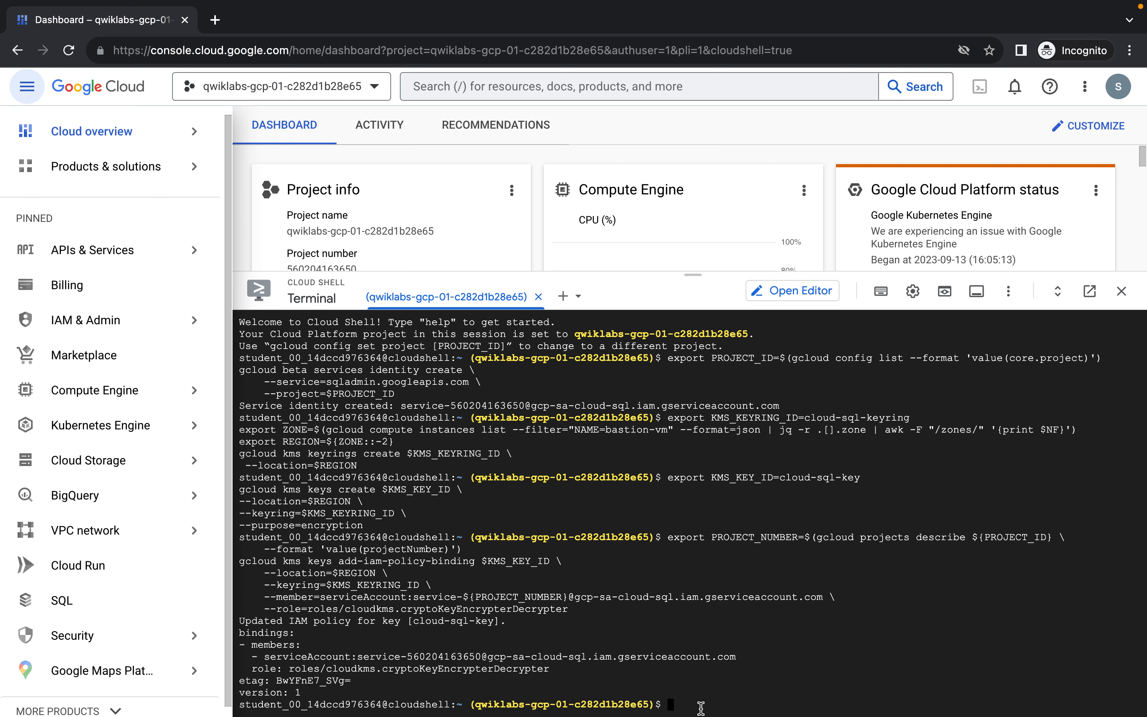
key("super+v")
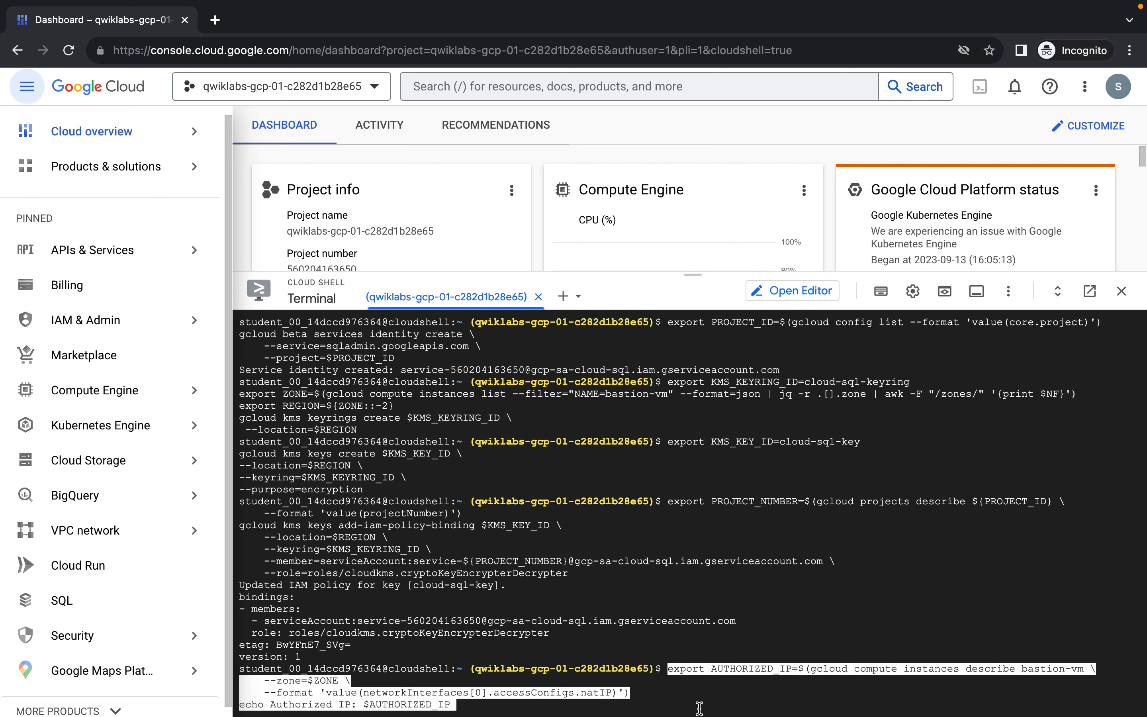
key("Return")
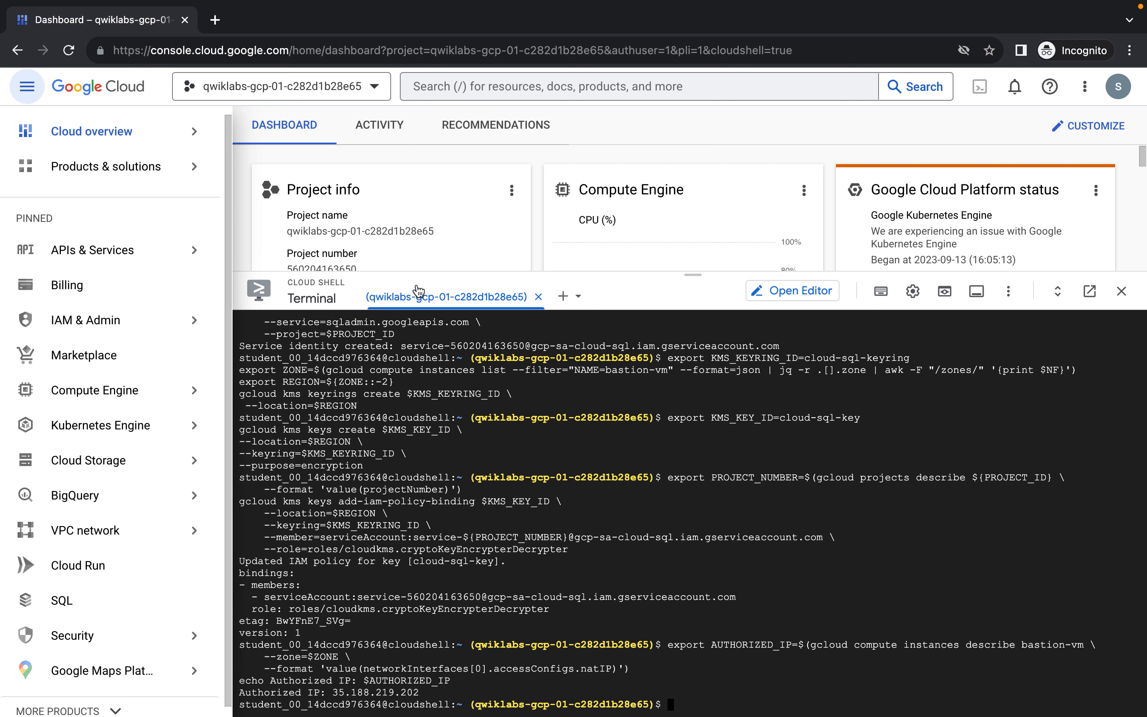
mouse_move(114, 397)
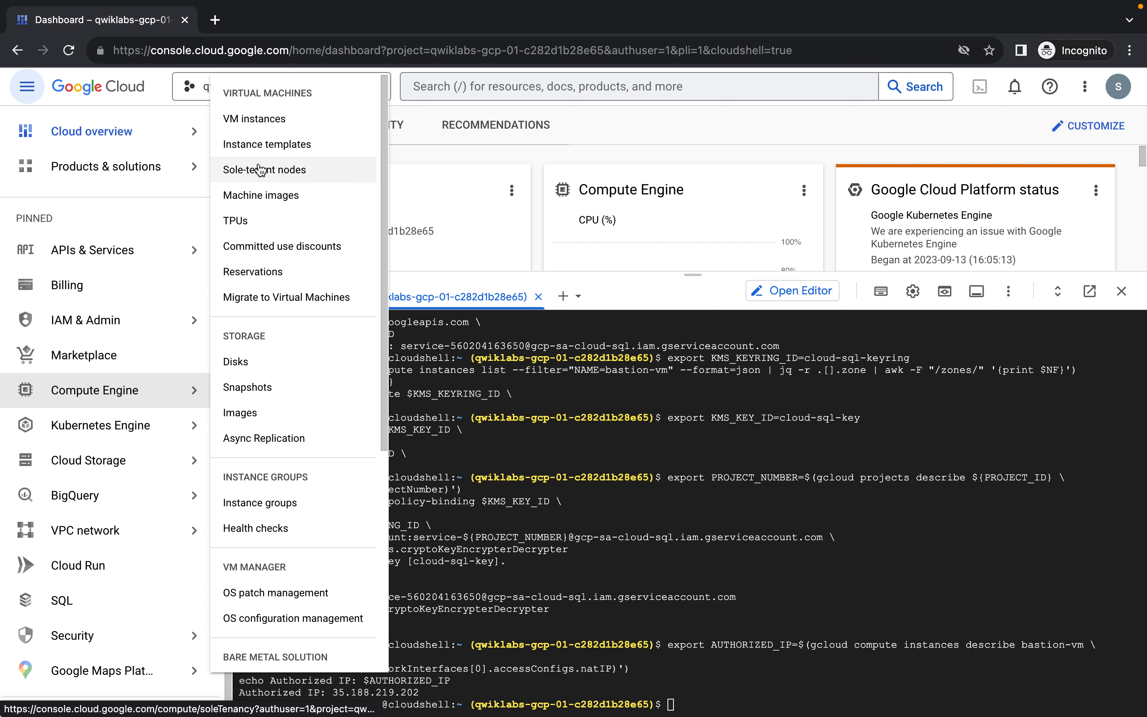
left_click(286, 117)
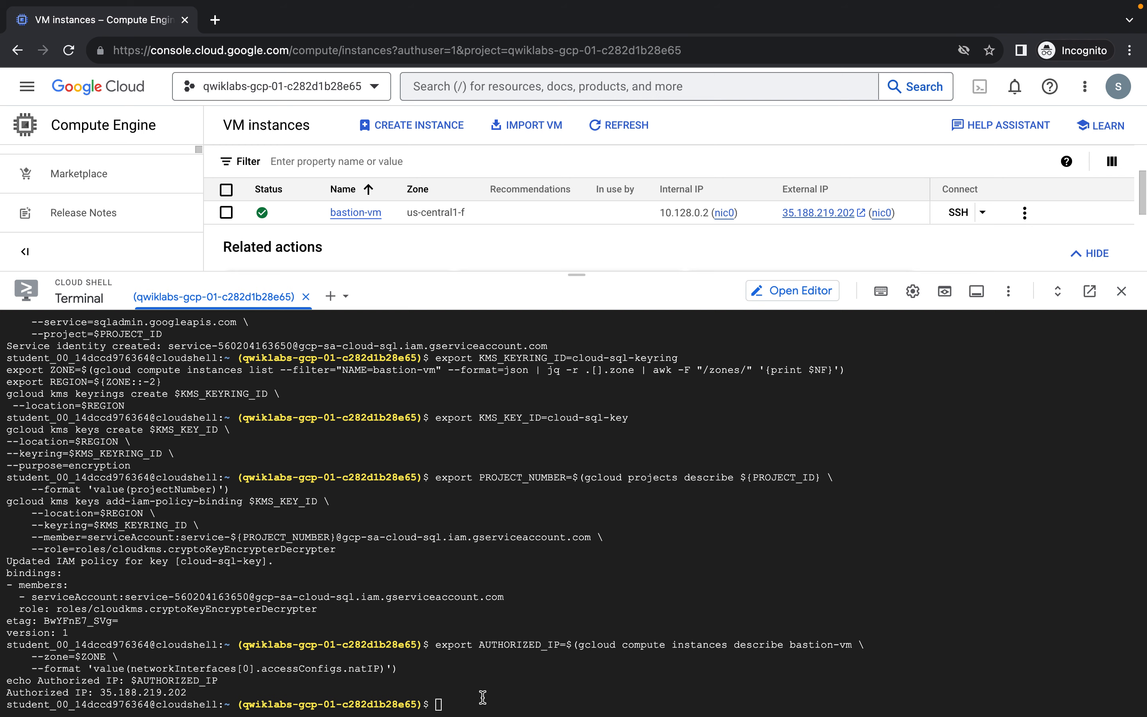
- Copy the CLOUD_SHELL_IP commands from the lab instructions and run them in Cloud Shell to find its external IP address
key("ctrl+Left")
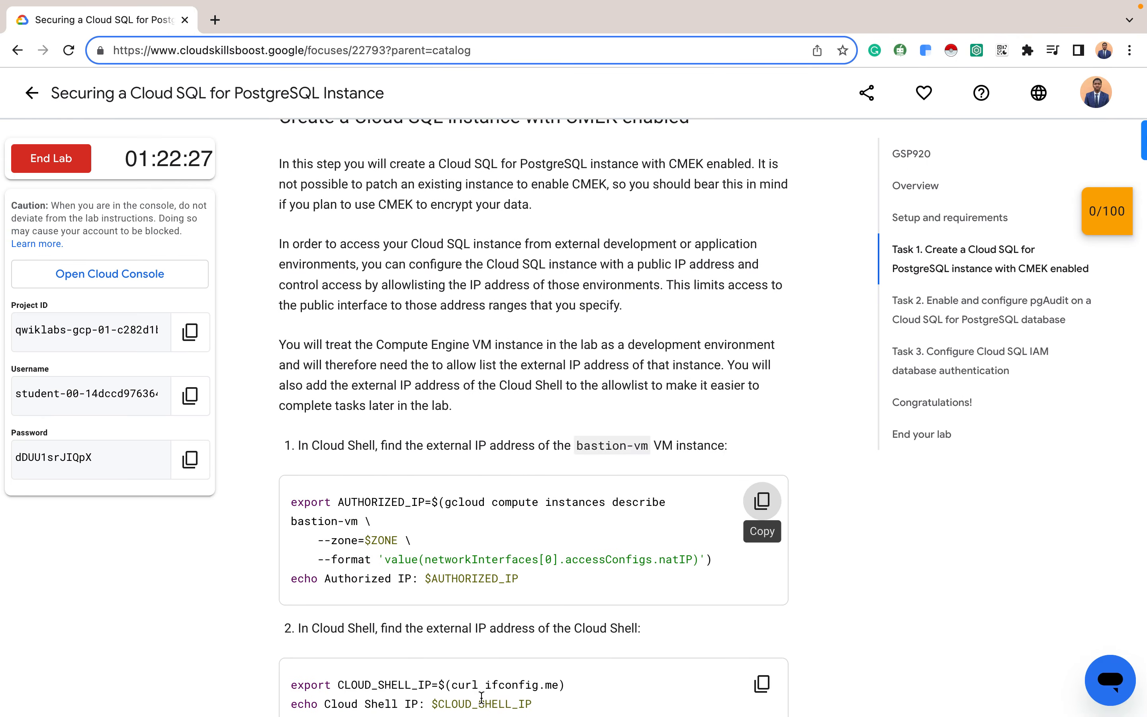
scroll(483, 702, "down", 5)
scroll(483, 702, "down", 1)
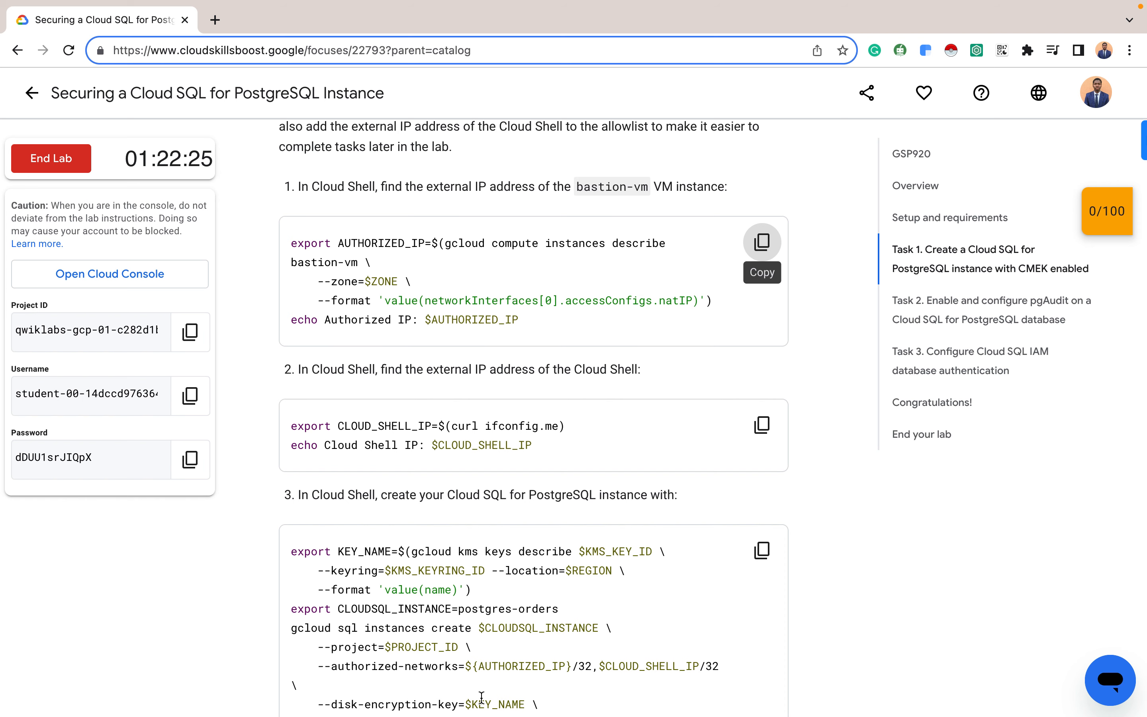
left_click(762, 424)
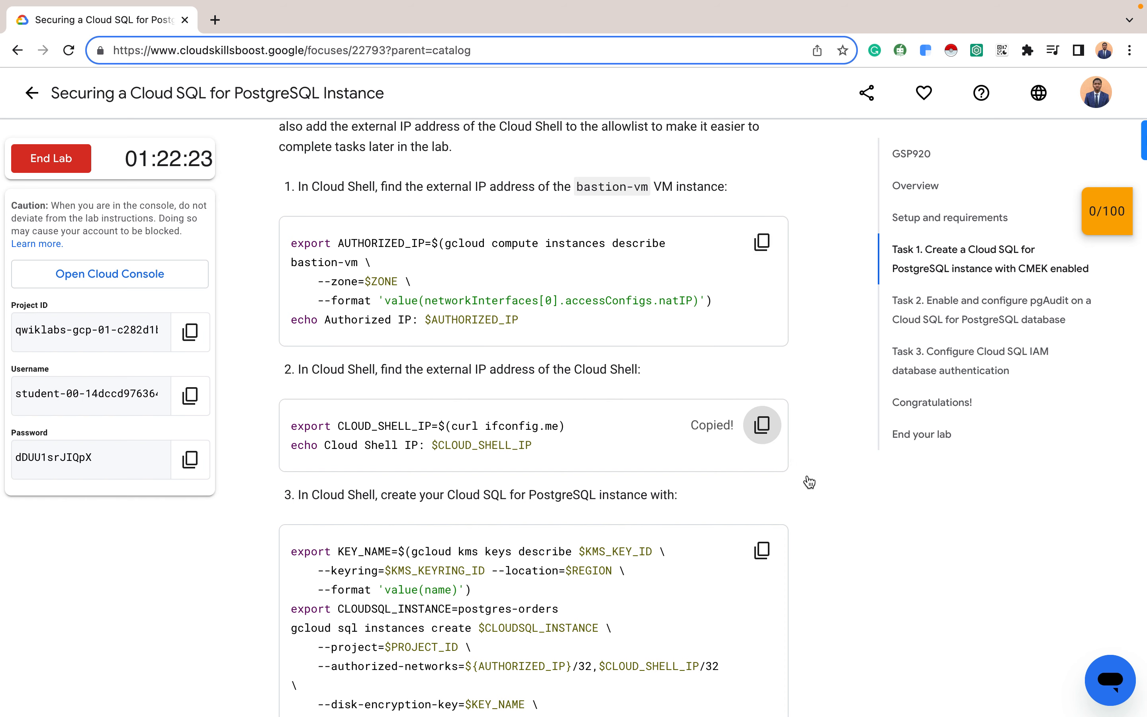
key("ctrl+Right")
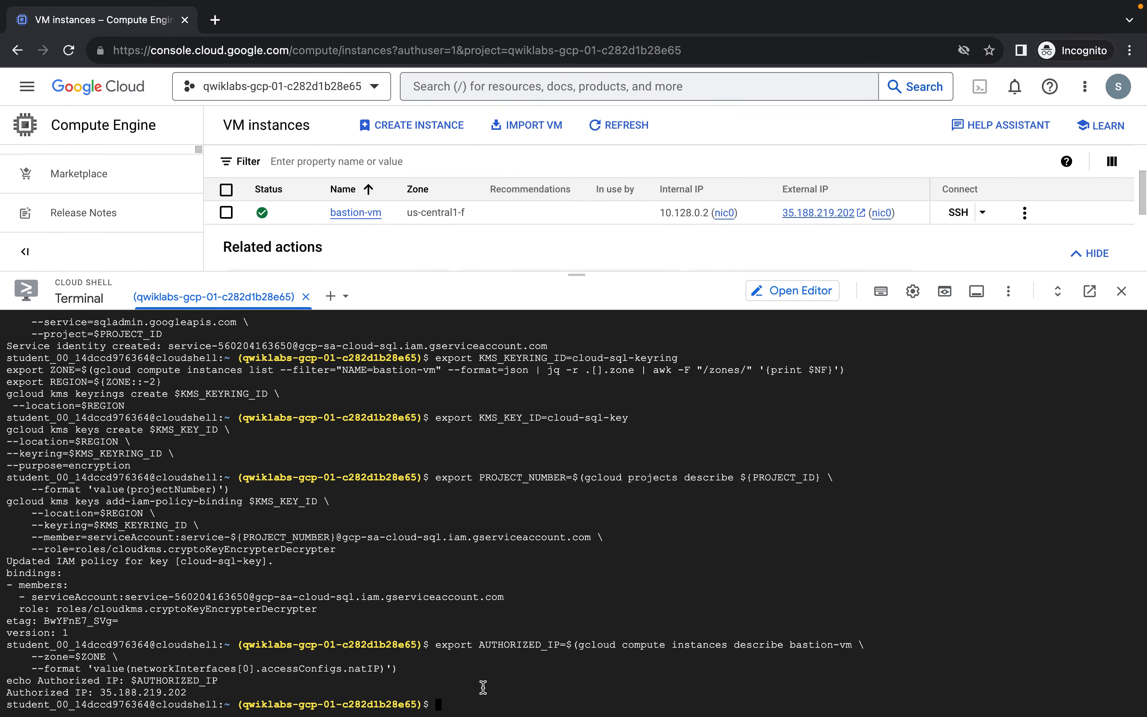
key("ctrl+v")
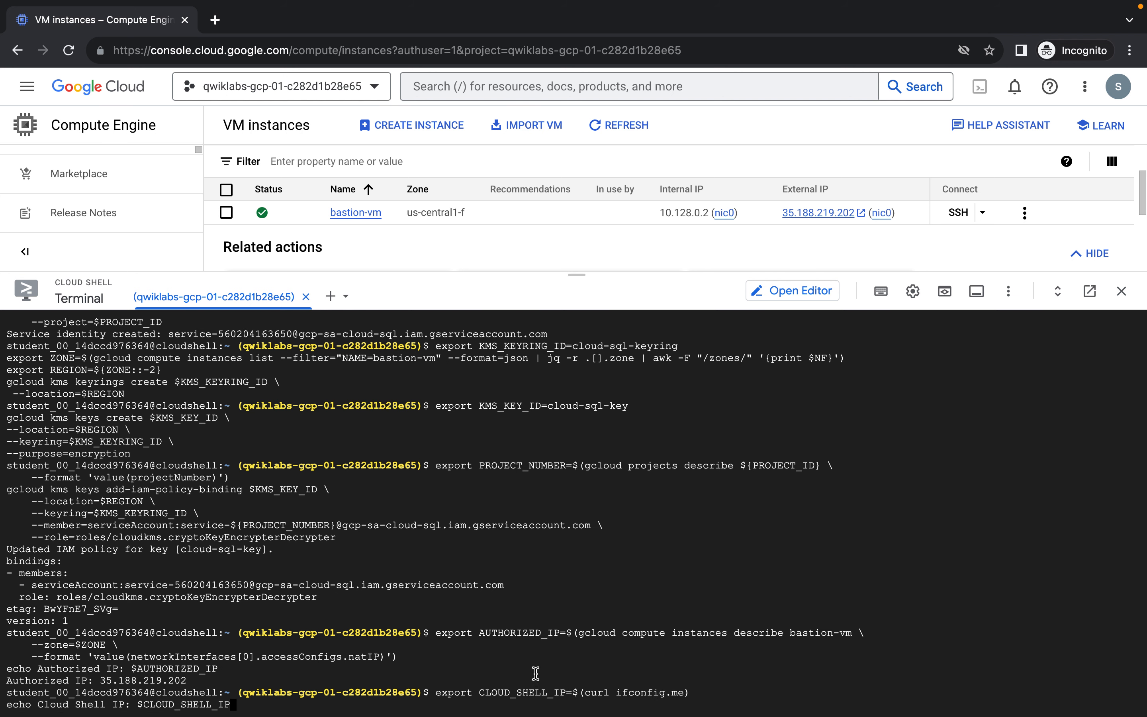
key("Return")
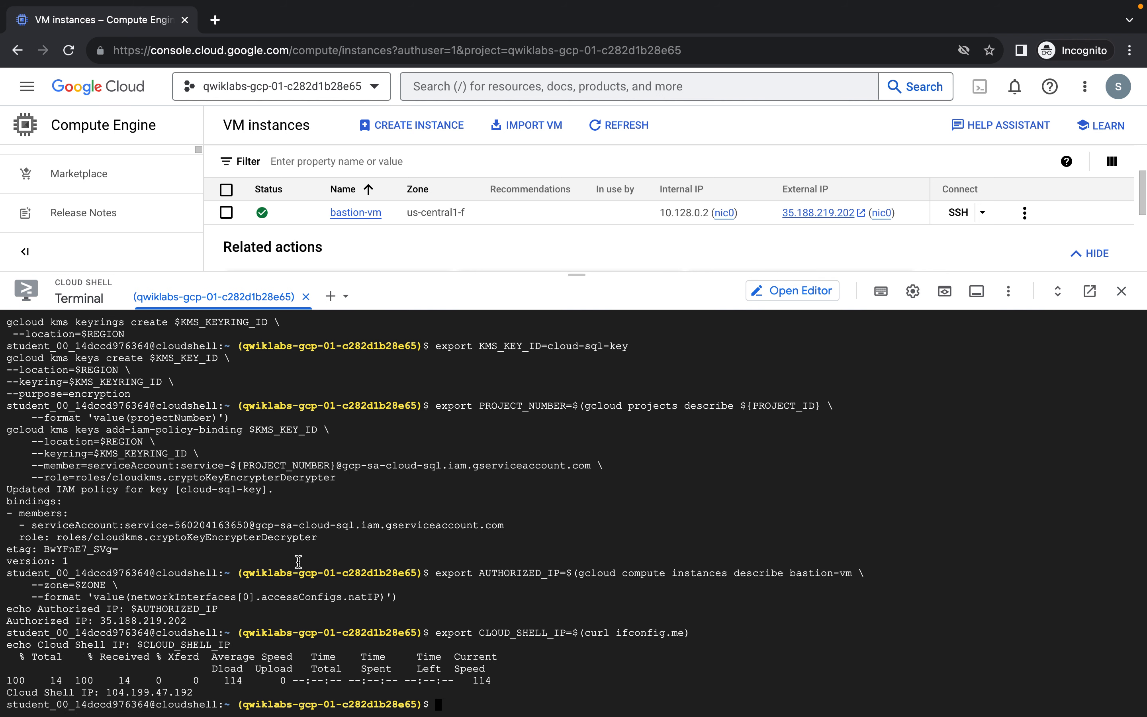
- Return to the lab instructions and copy the commands for creating the postgres-orders Cloud SQL for PostgreSQL instance
key("super+Tab")
scroll(542, 513, "down", 3)
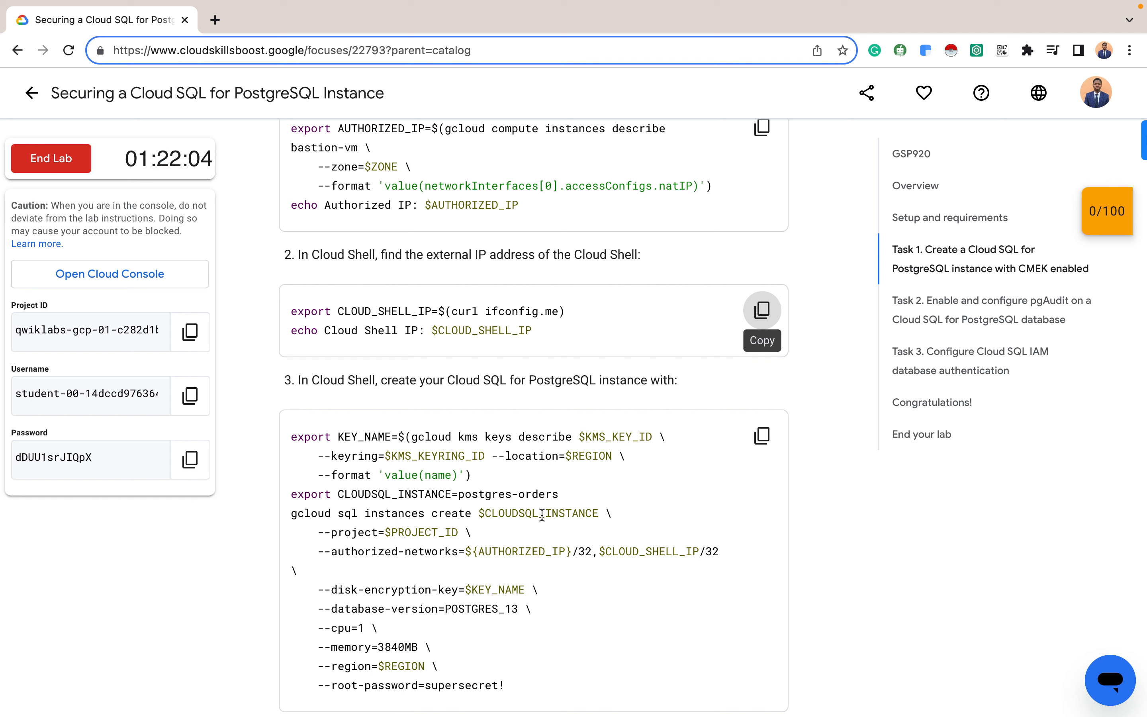
left_click(761, 435)
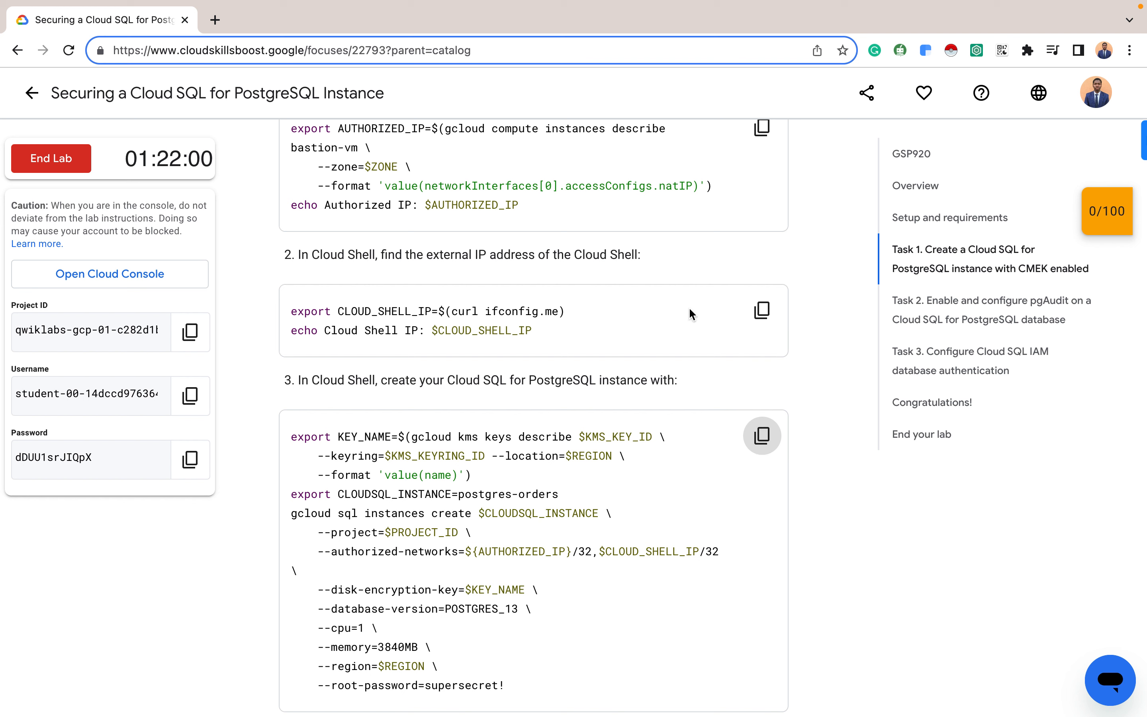
- Run the copied commands in Cloud Shell to create the CMEK-encrypted postgres-orders POSTGRES_13 instance, including its root password, and accept the continuation prompt
key("ctrl+Right")
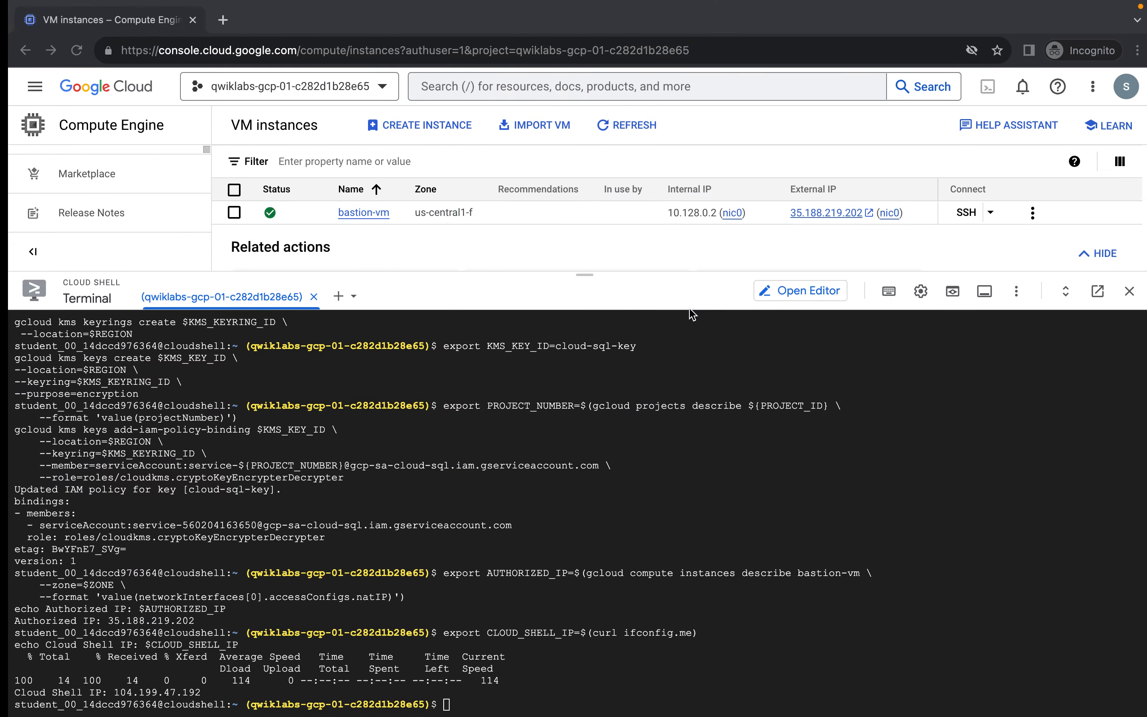
key("ctrl+v")
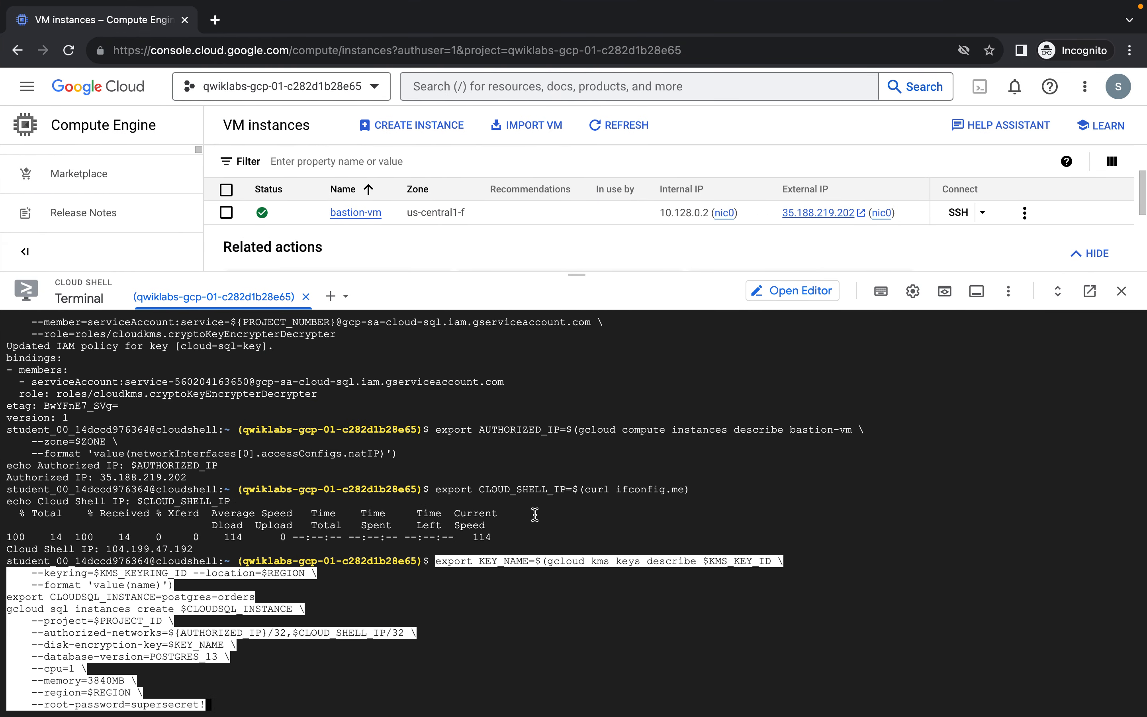
key("Right")
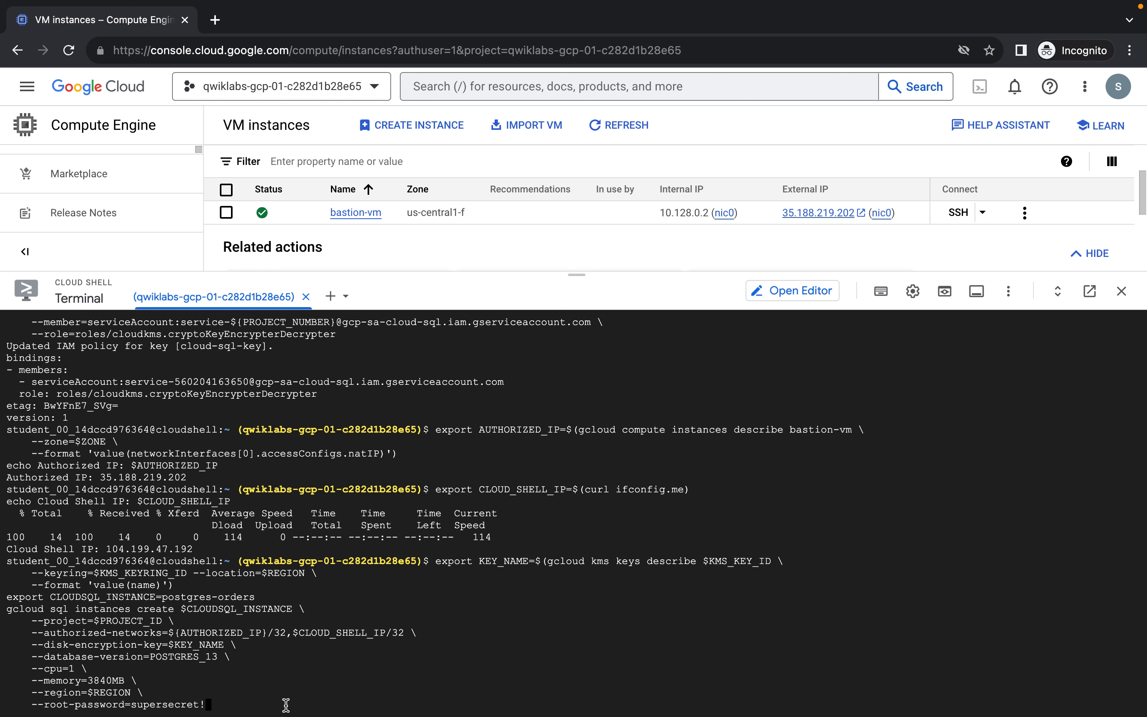
key("Return")
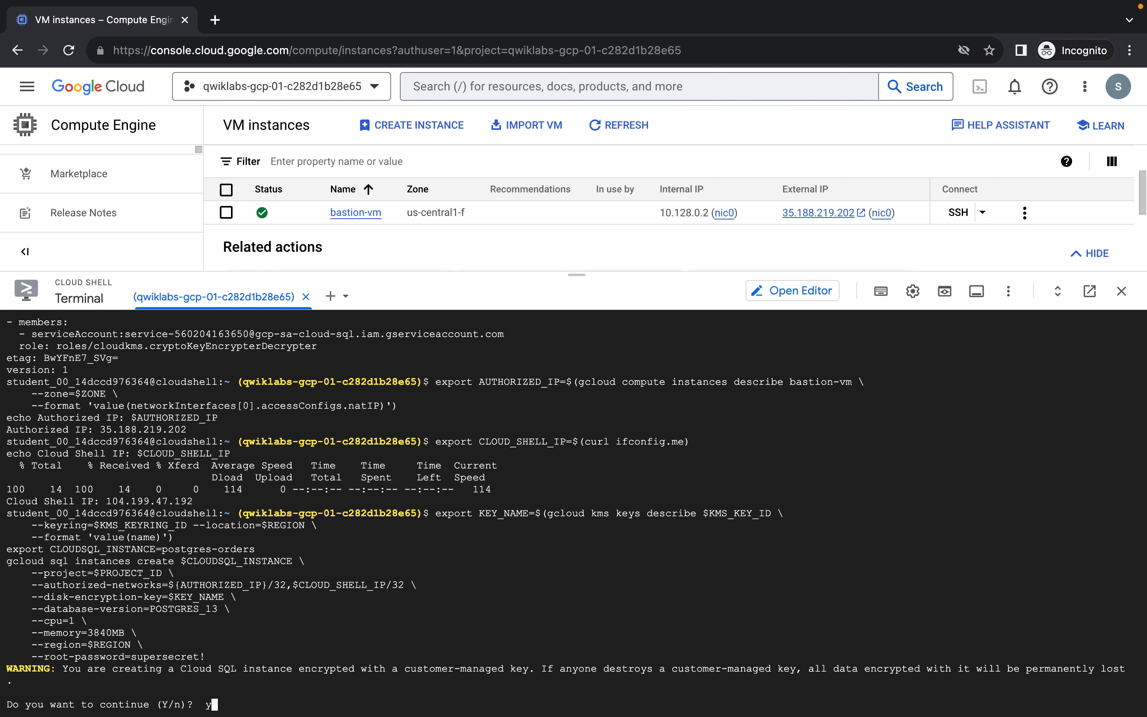
type("y")
key("Return")
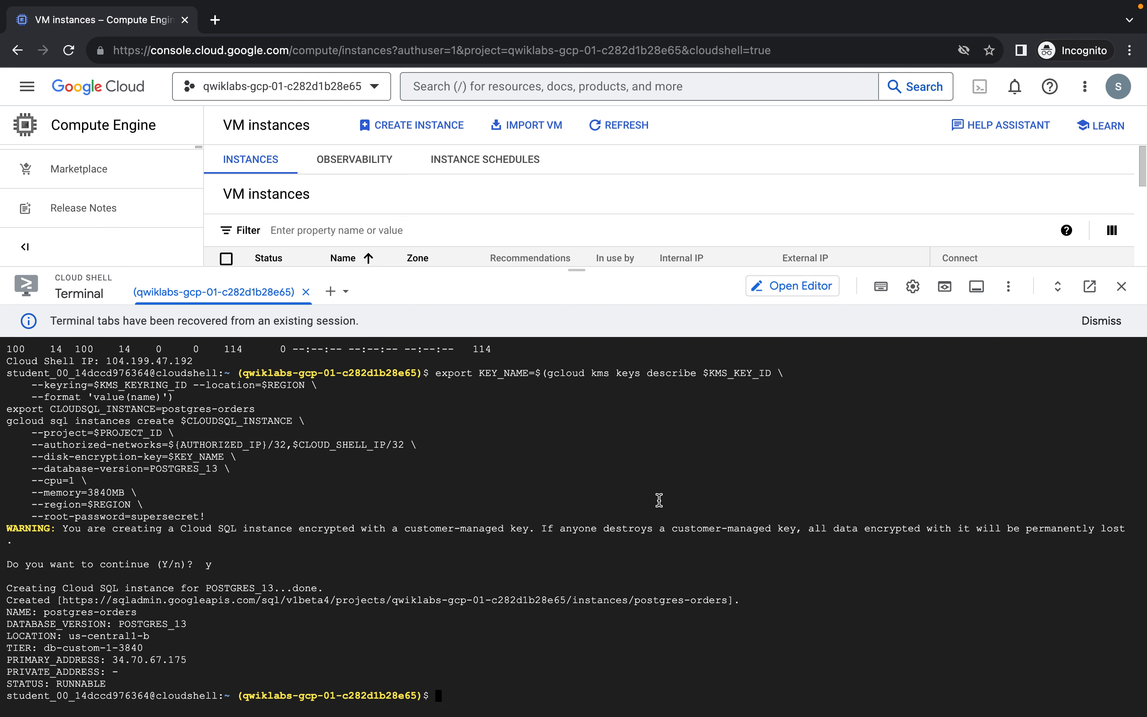
left_click(1101, 321)
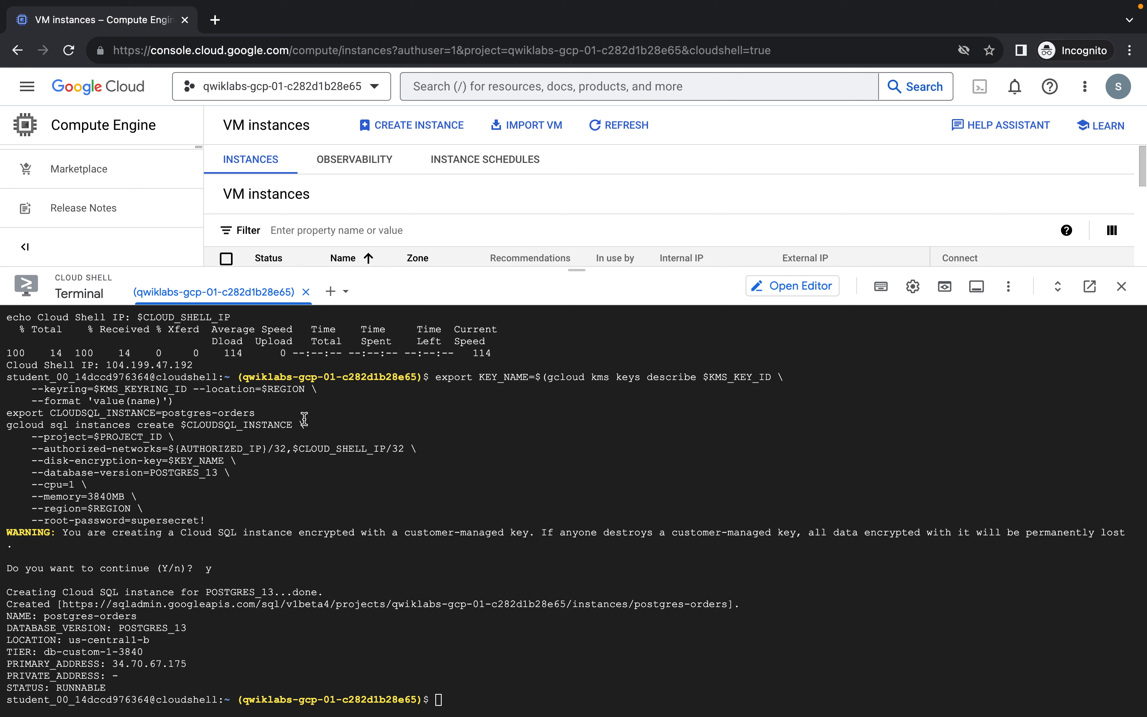
- Return to Task 2 of the lab instructions and copy the command that adds the pgAudit database flags to the Cloud SQL instance
key("ctrl+Left")
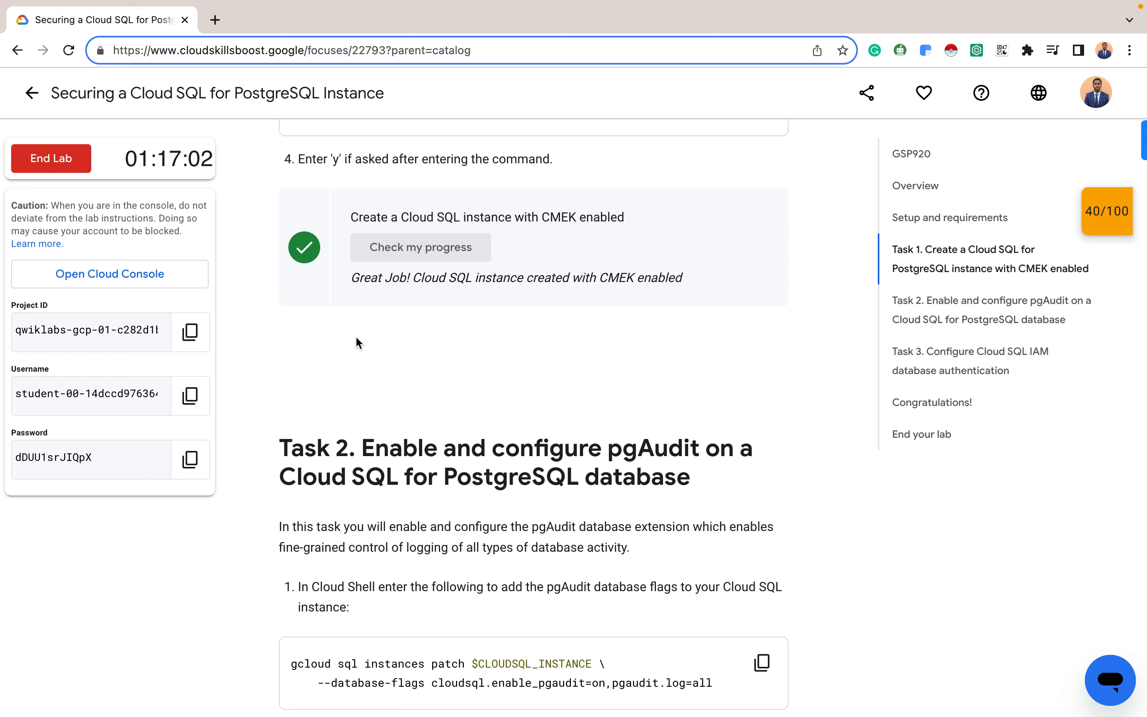
key("ctrl+Right")
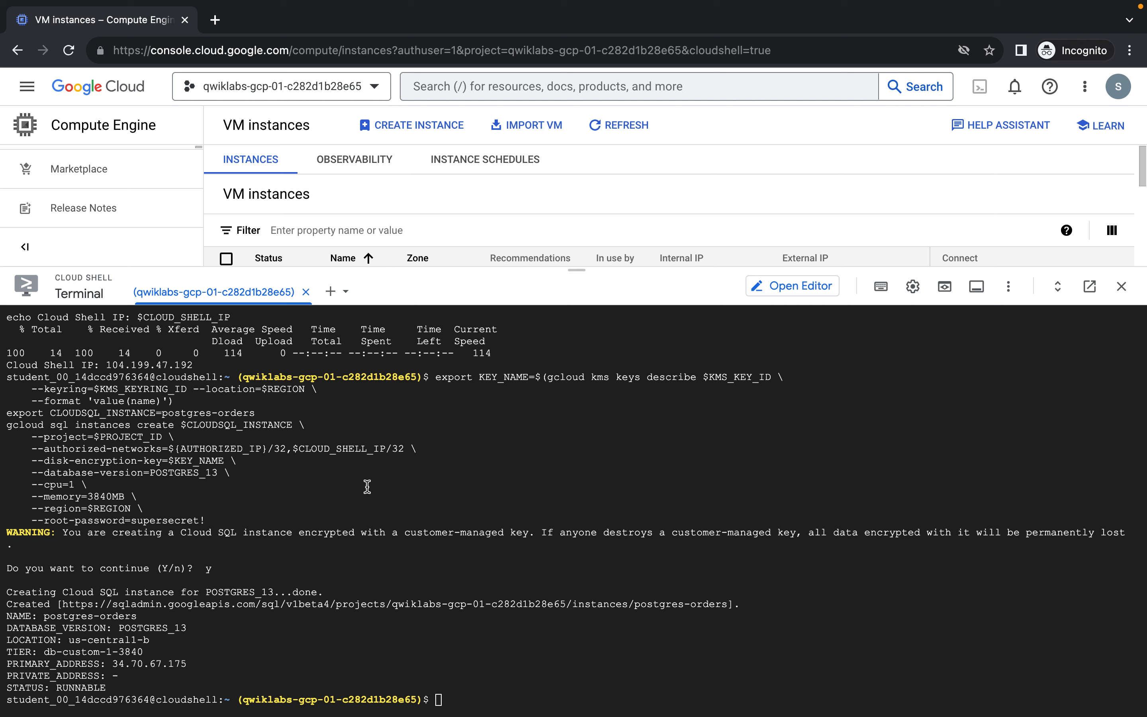
key("ctrl+Left")
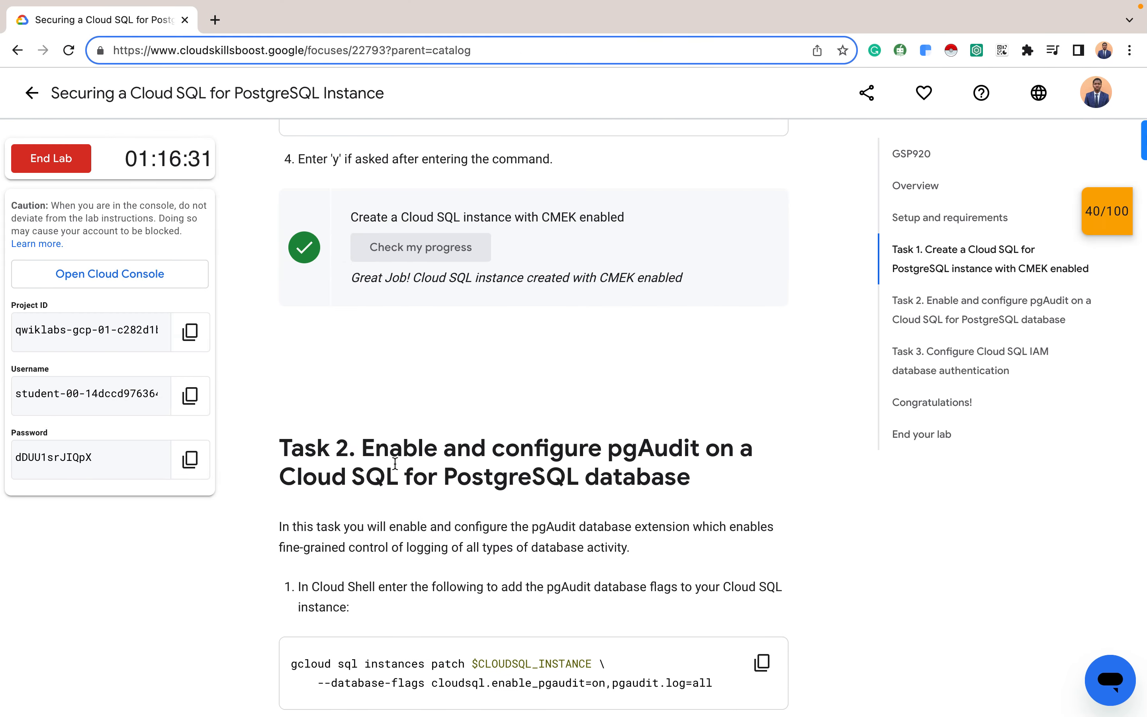
scroll(394, 464, "down", 7)
scroll(395, 463, "up", 1)
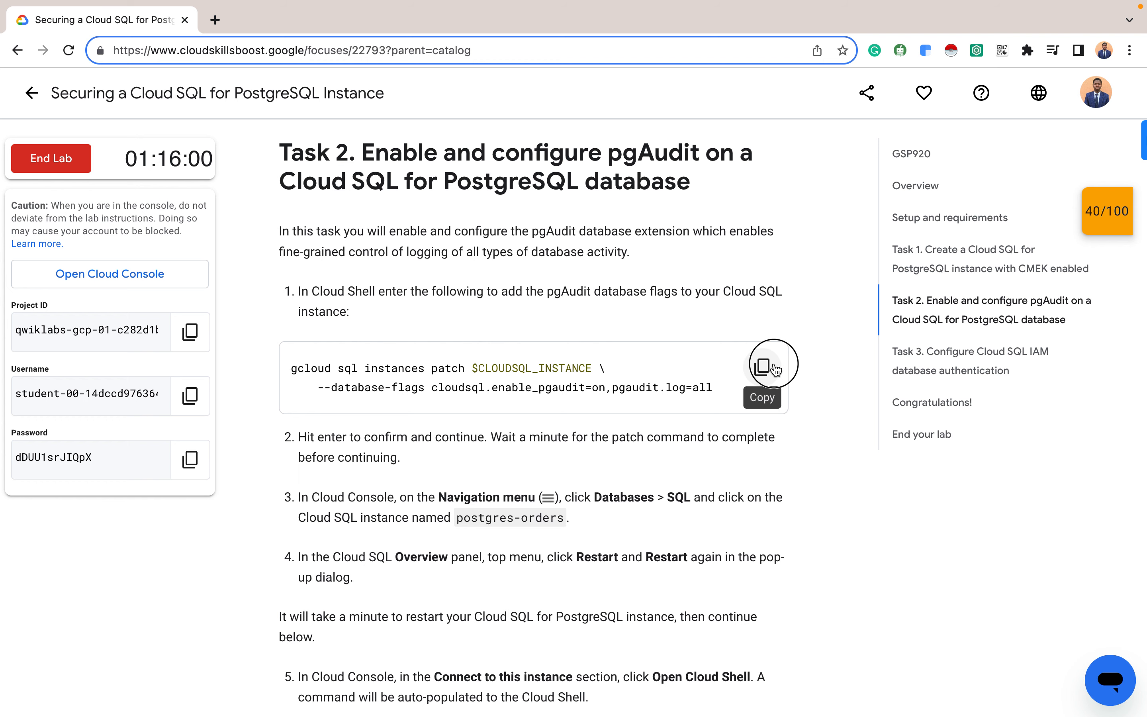
left_click(762, 366)
- Run the copied patch command in Cloud Shell with cloudsql.enable_pgaudit=on and pgaudit.log=all, and confirm the change with y
key("ctrl+Right")
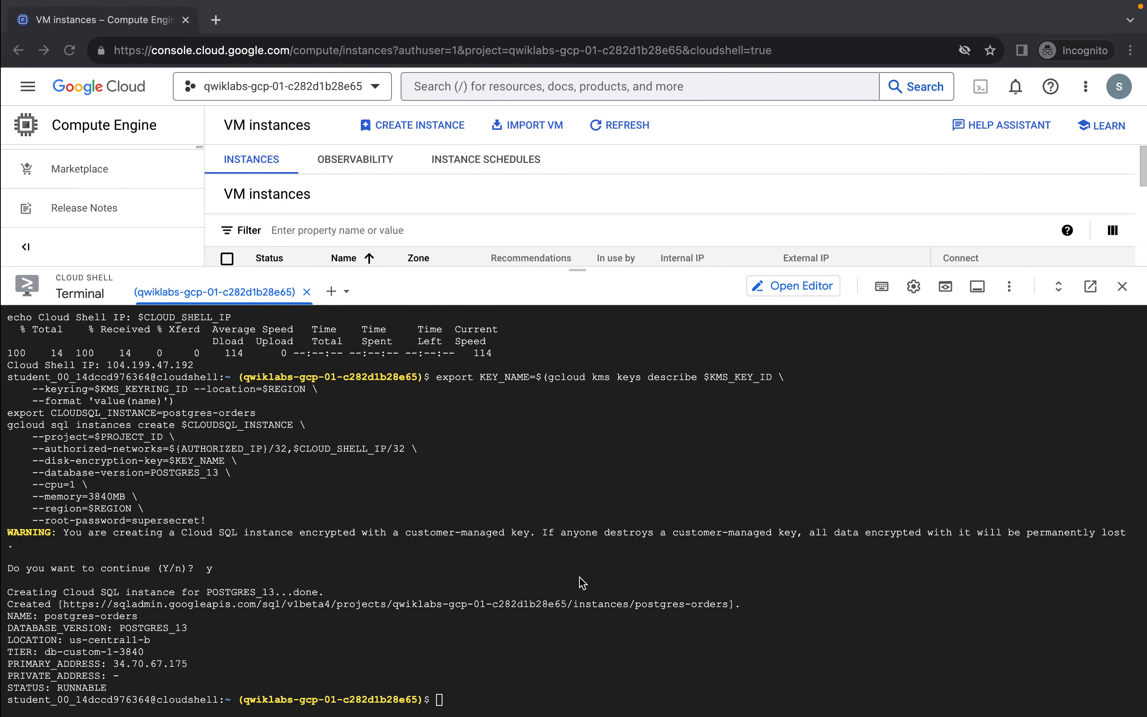
key("super+v")
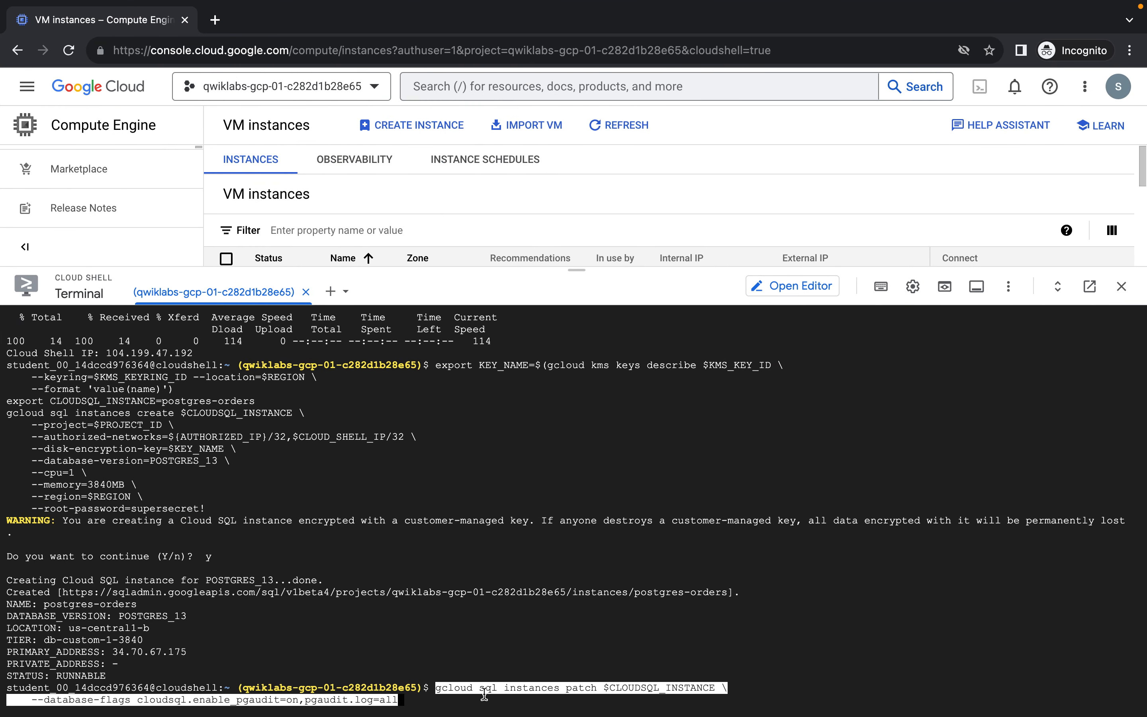
key("Right")
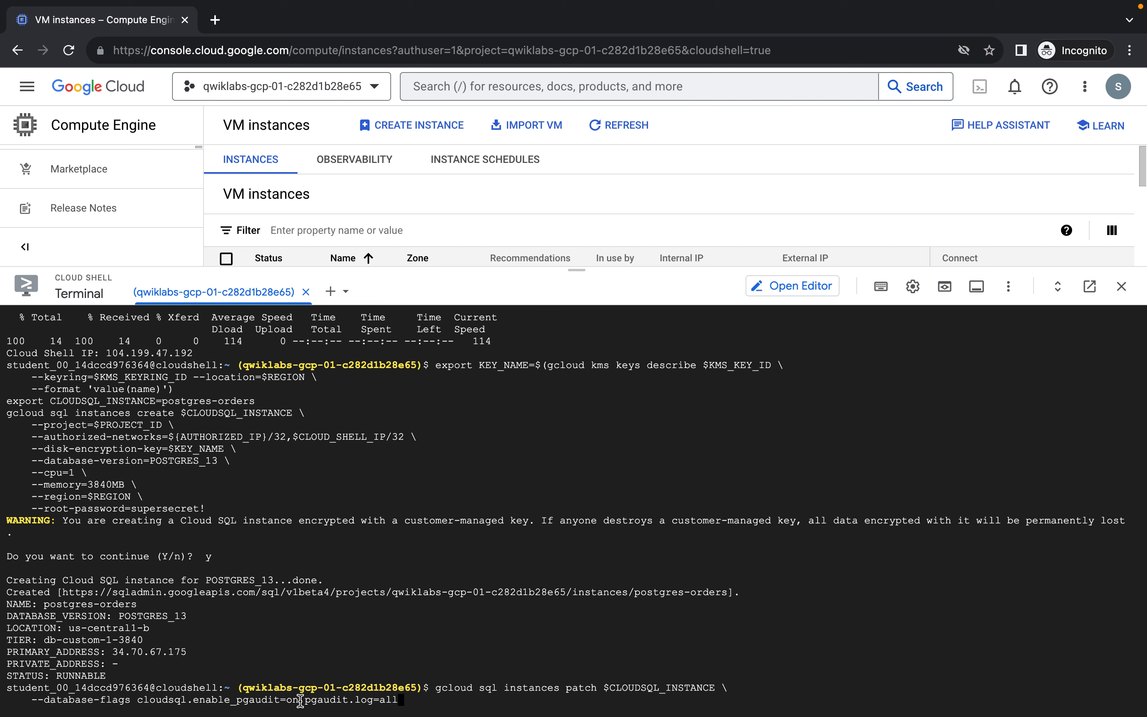
key("Return")
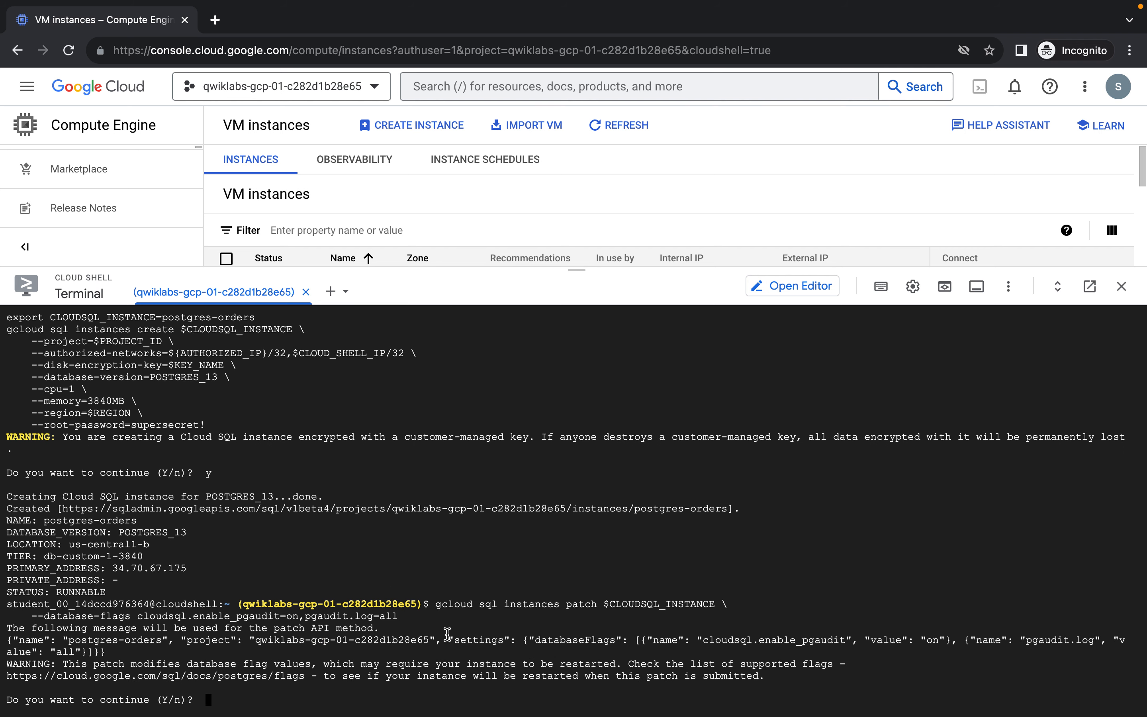
type("y")
key("Return")
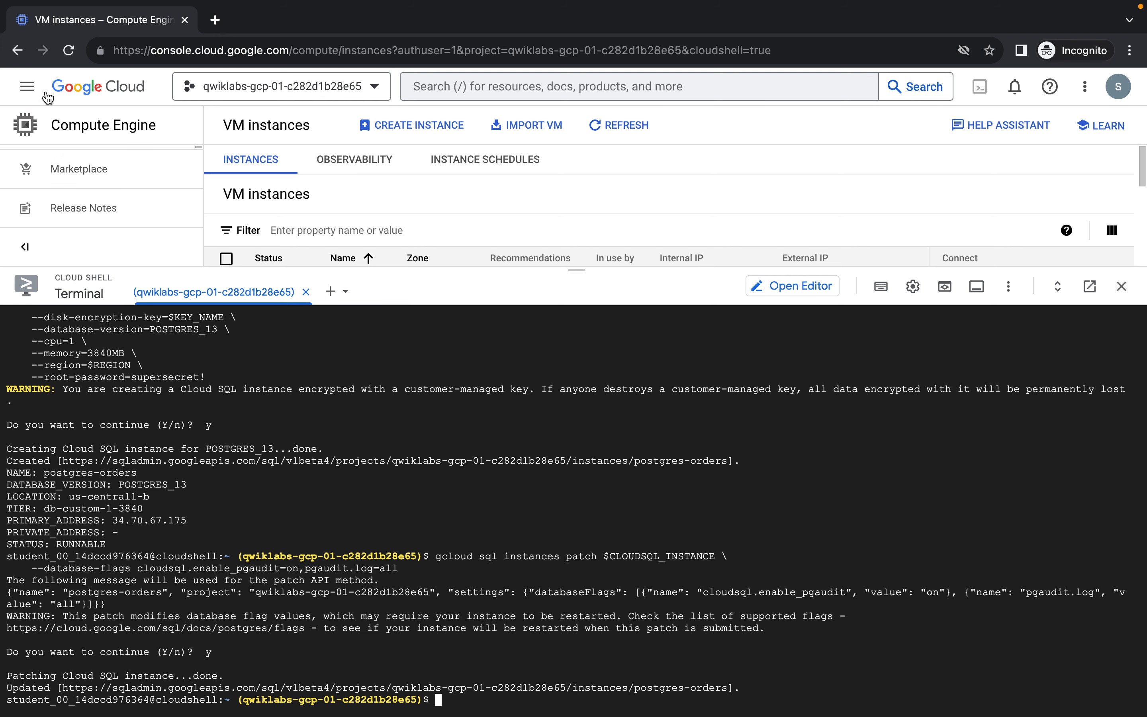
- Go to Cloud SQL's instances, open the postgres-orders overview, and shrink the Cloud Shell pane to make room for it
left_click(27, 87)
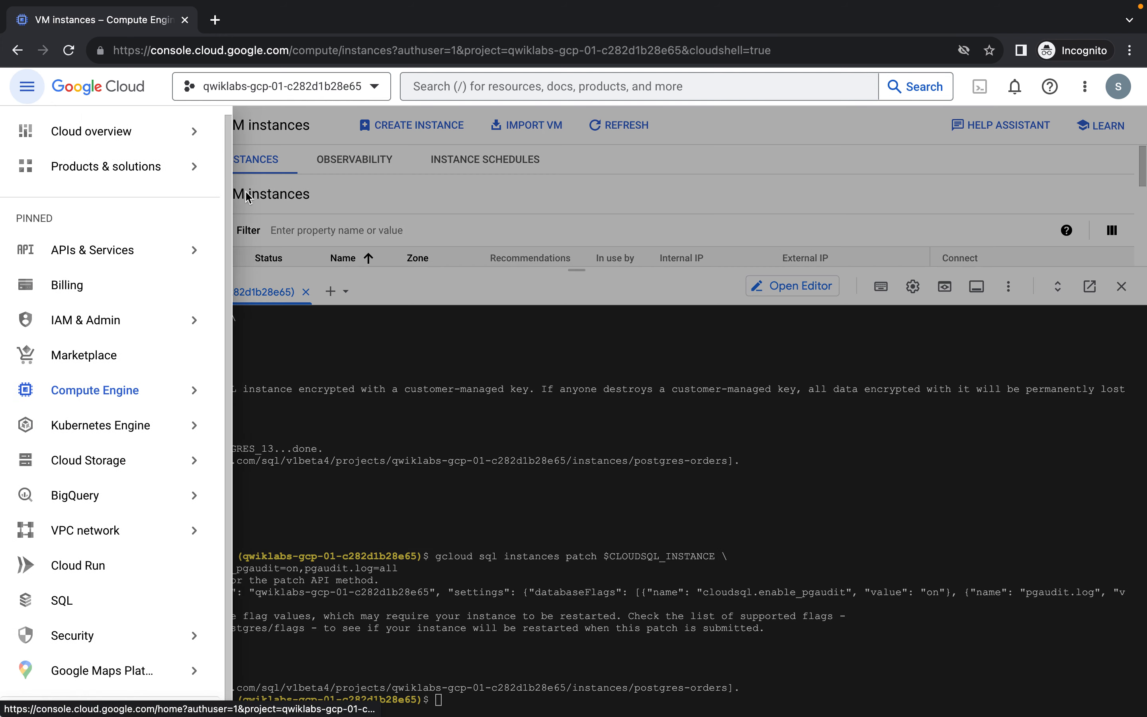
left_click(116, 610)
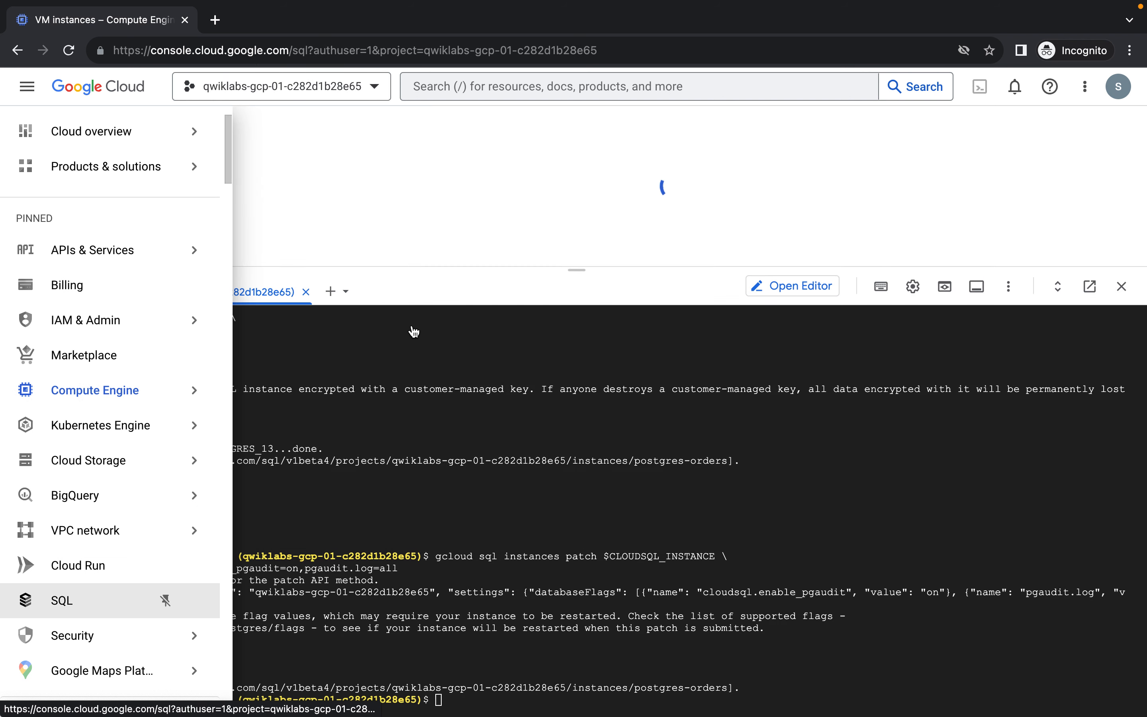
left_click_drag(576, 267, 584, 333)
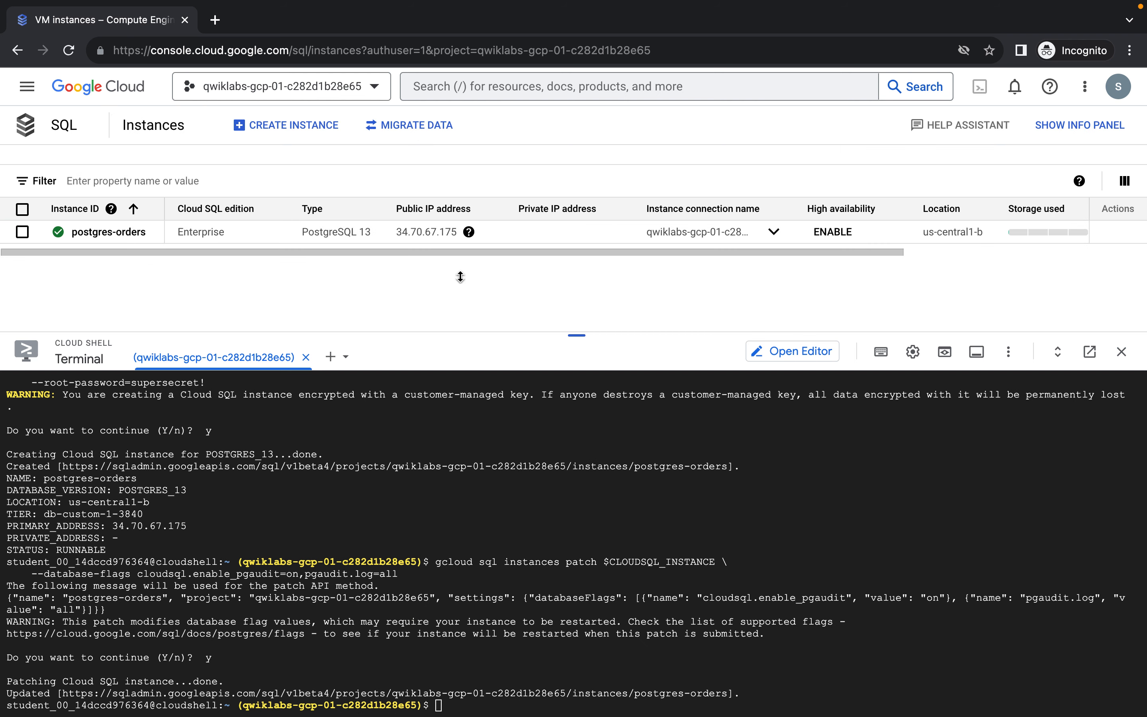
left_click(108, 232)
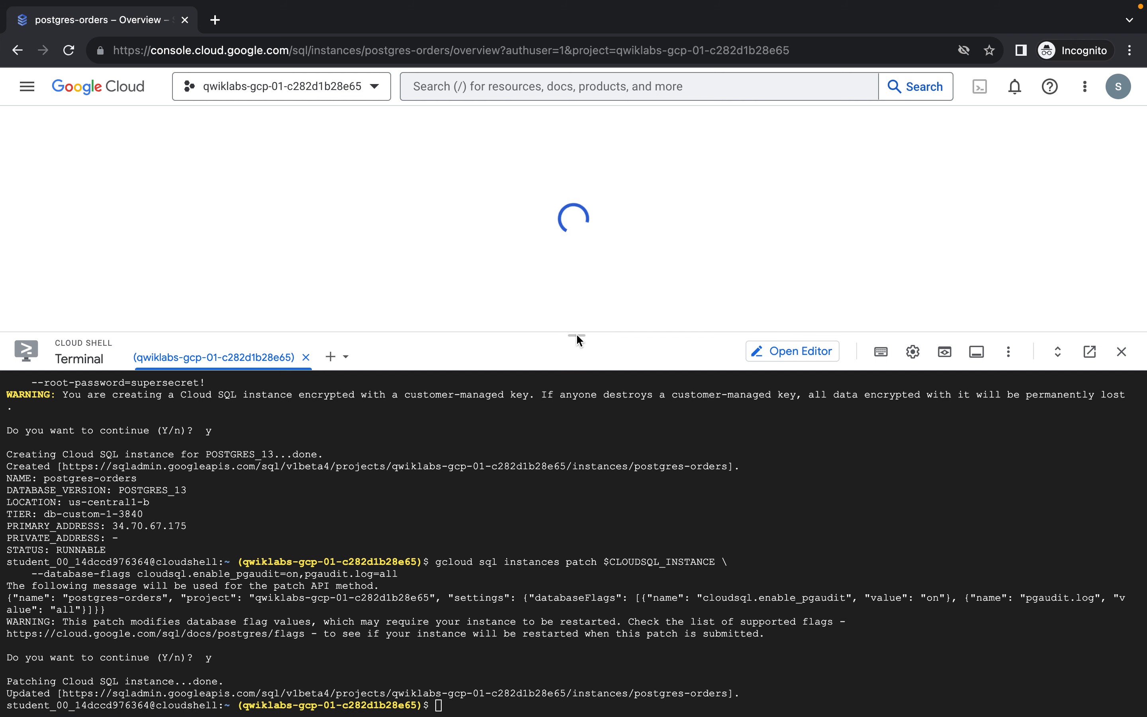
left_click_drag(579, 328, 578, 433)
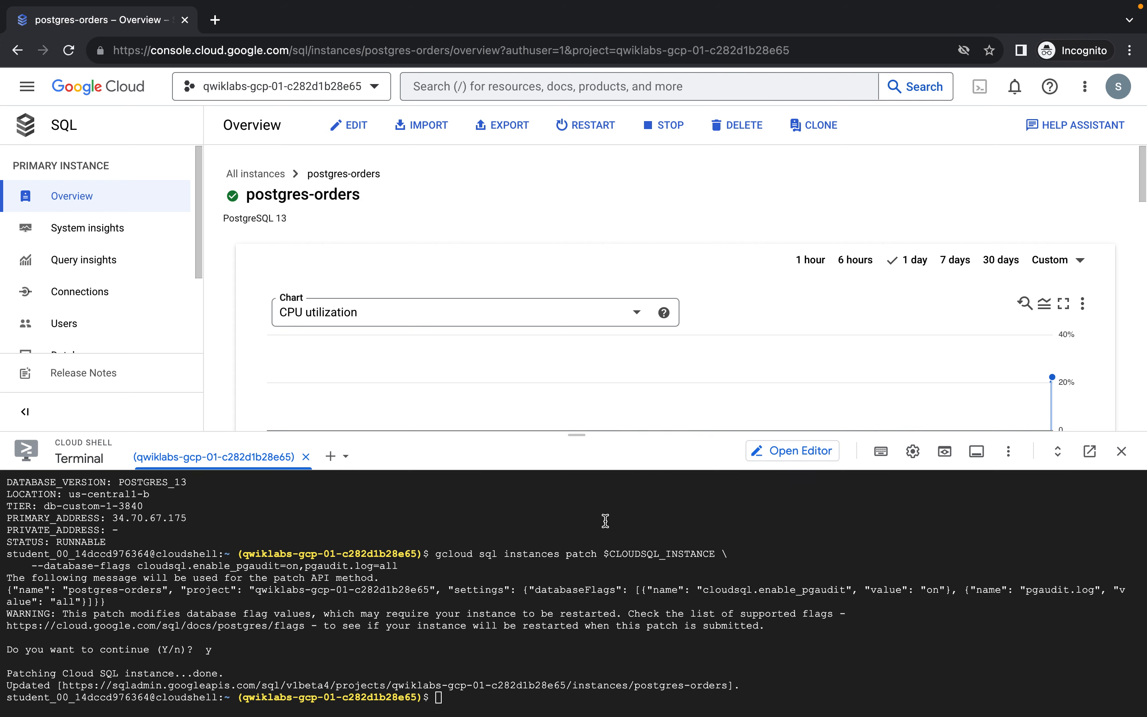
- Restart the postgres-orders database instance, and collapse the operations notice once the restart is done
left_click(587, 124)
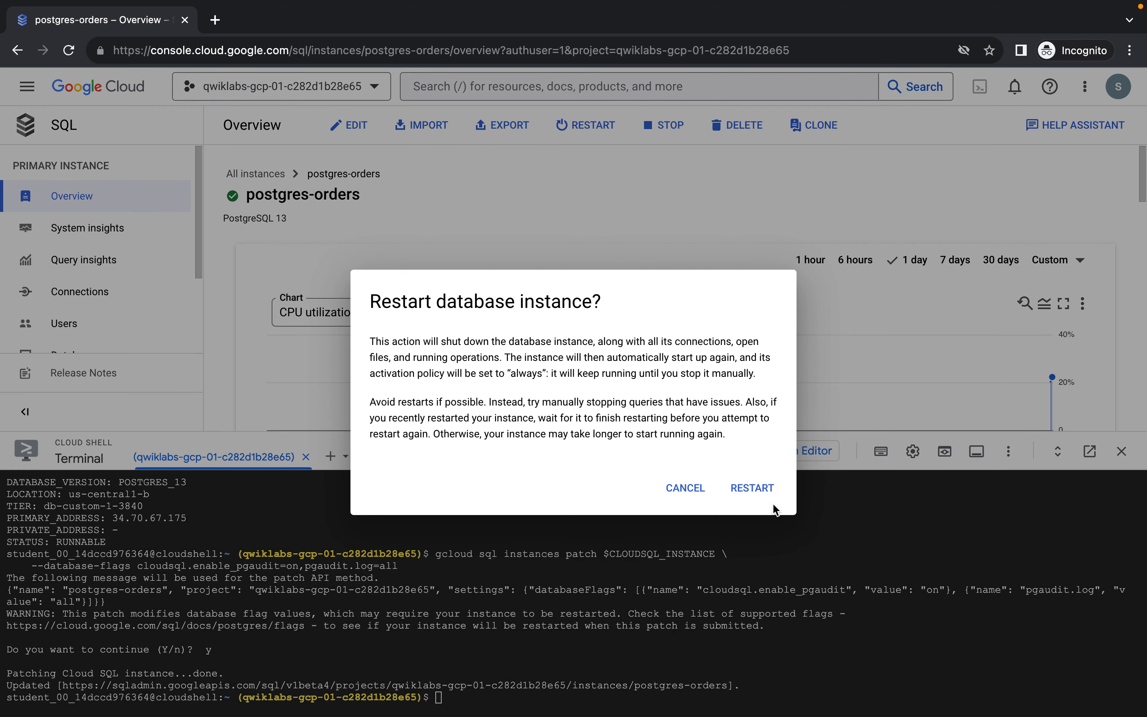
left_click(759, 489)
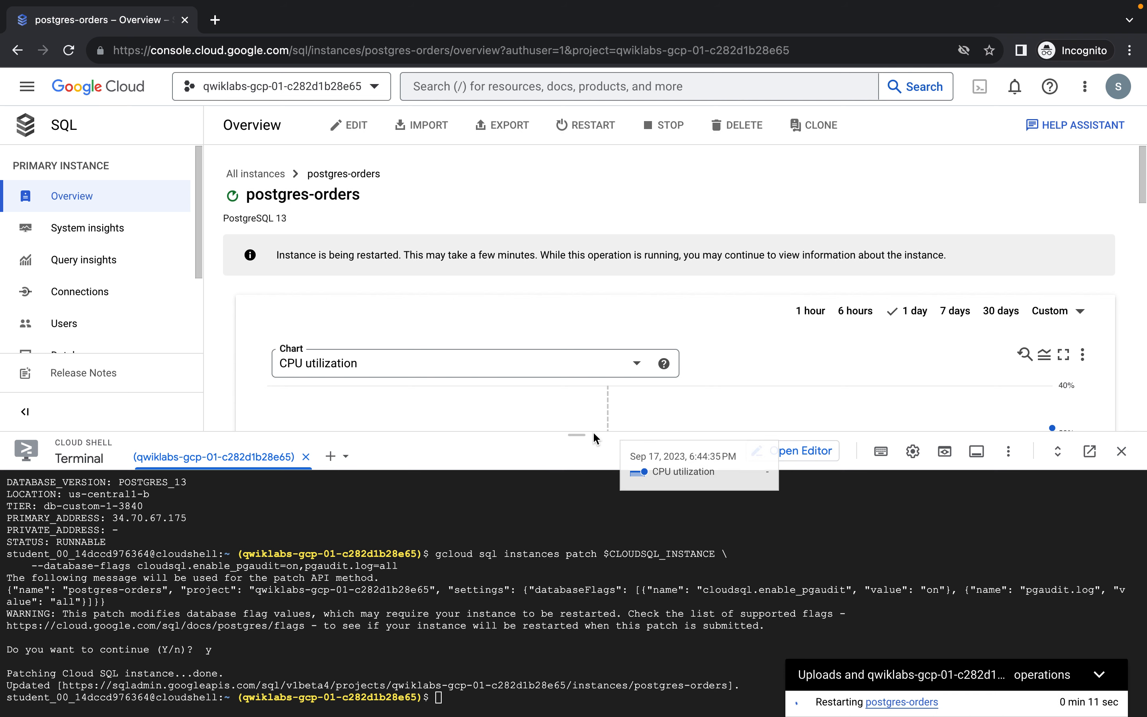
left_click_drag(581, 435, 581, 380)
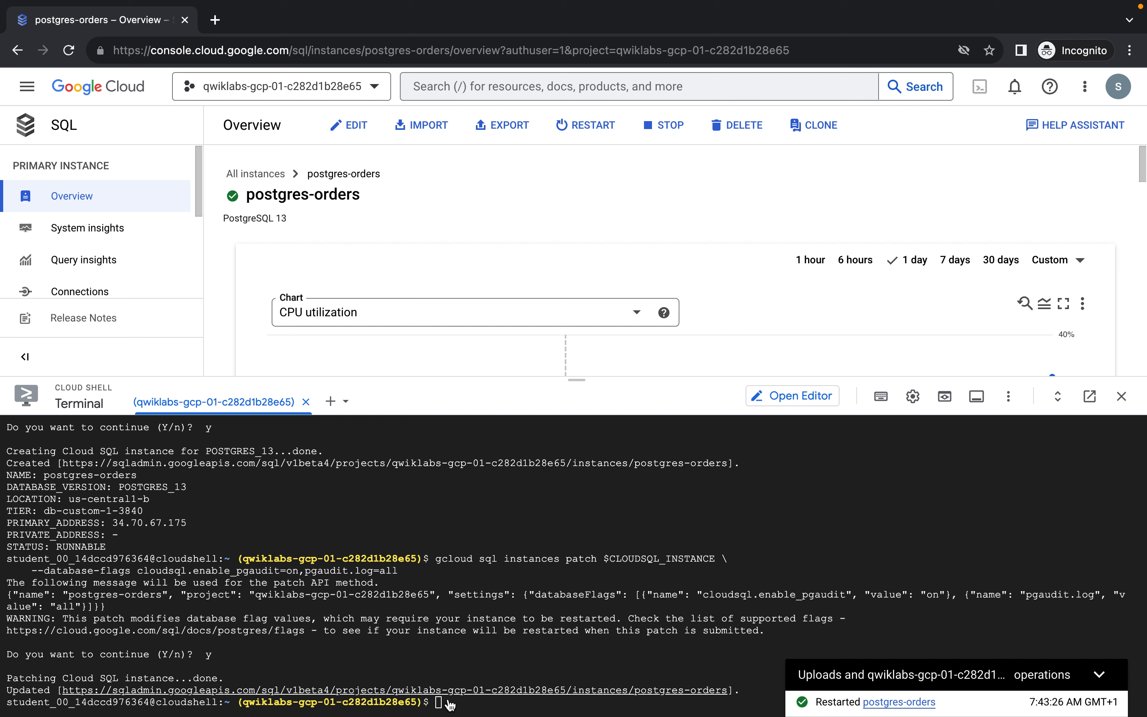
left_click(1112, 678)
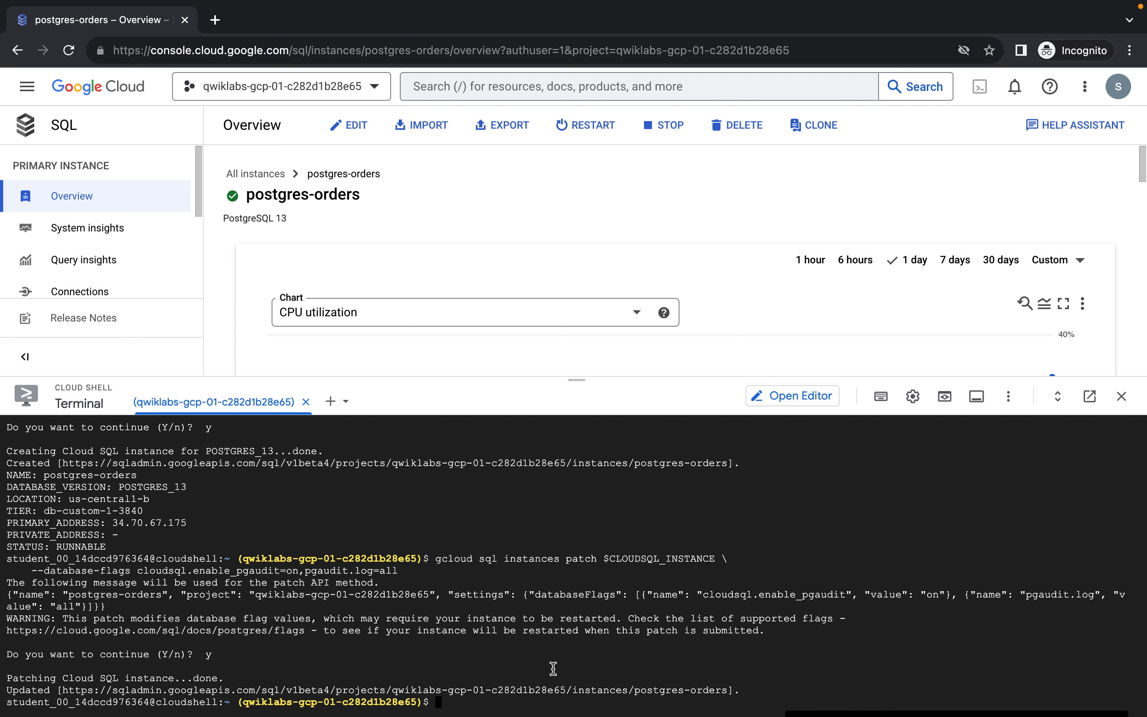
- Return to the lab instructions and review the steps for connecting to the restarted instance, including the password required for the psql session
key("ctrl+Left")
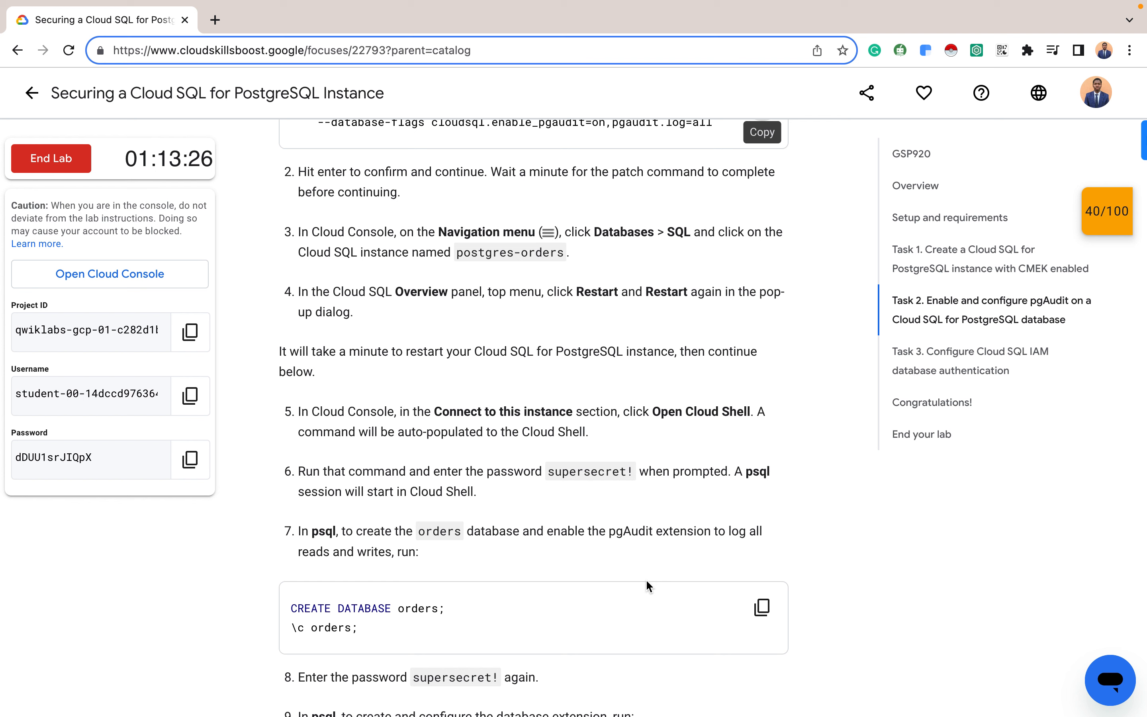
double_click(569, 472)
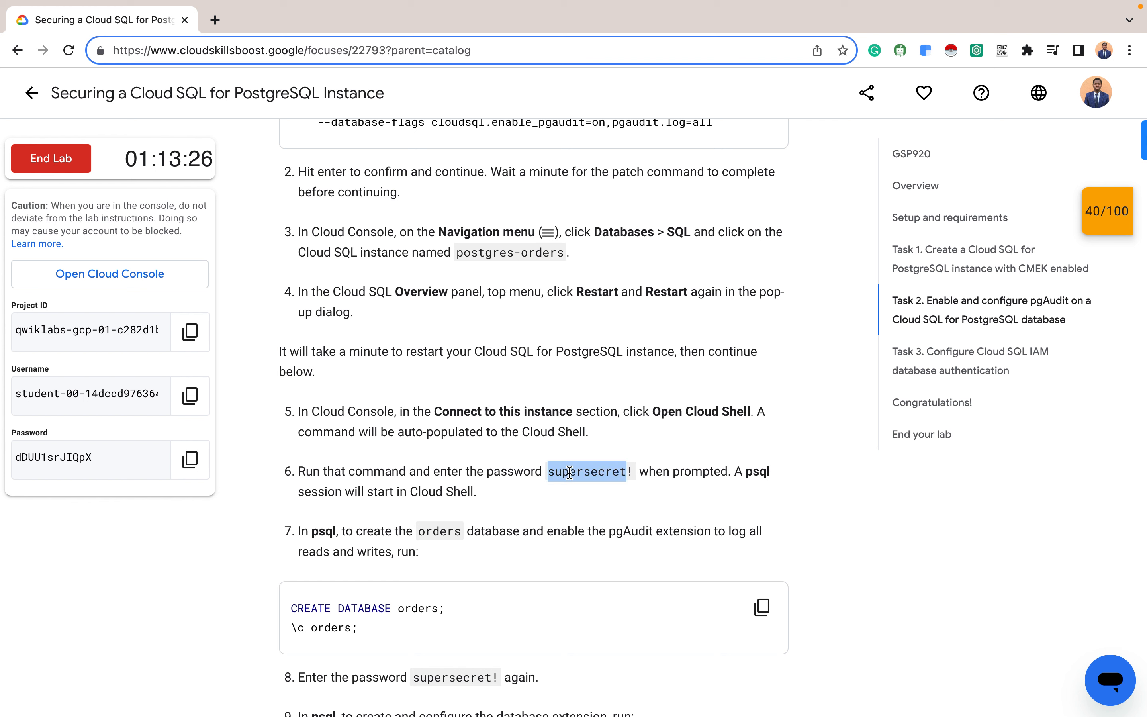
key("shift+Right")
right_click(563, 350)
left_click(562, 477)
right_click(566, 538)
left_click(504, 440)
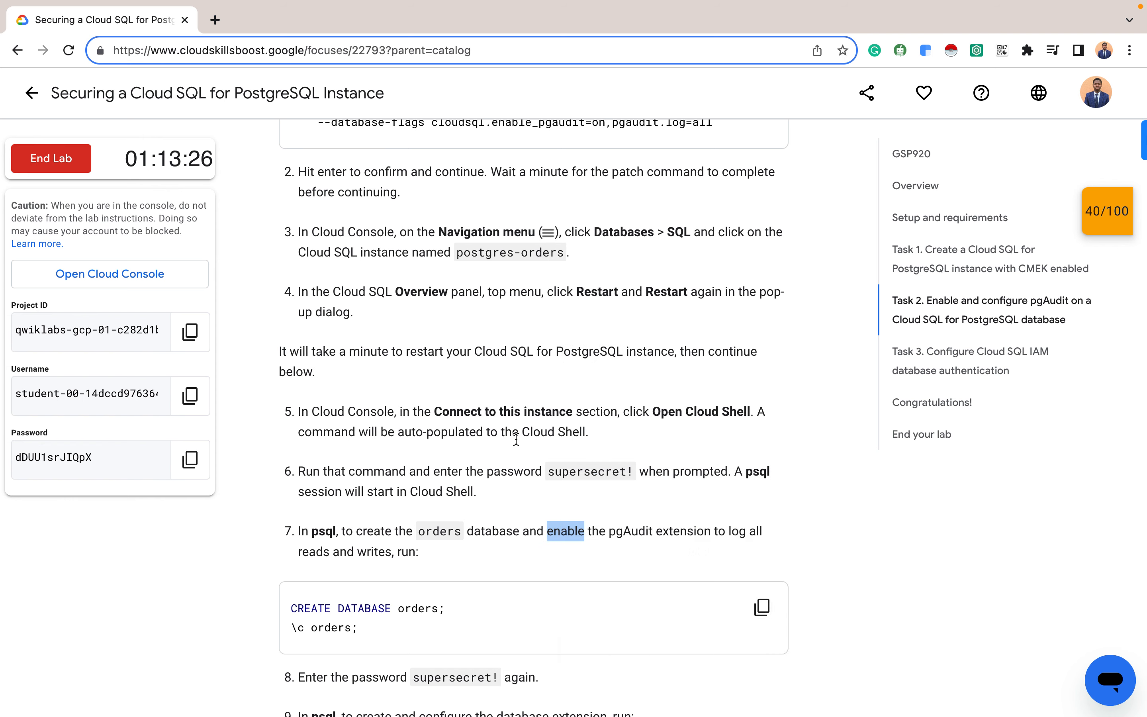
- Check where the database password comes from by highlighting the root password value in Task 1's instance-creation command
scroll(584, 358, "up", 20)
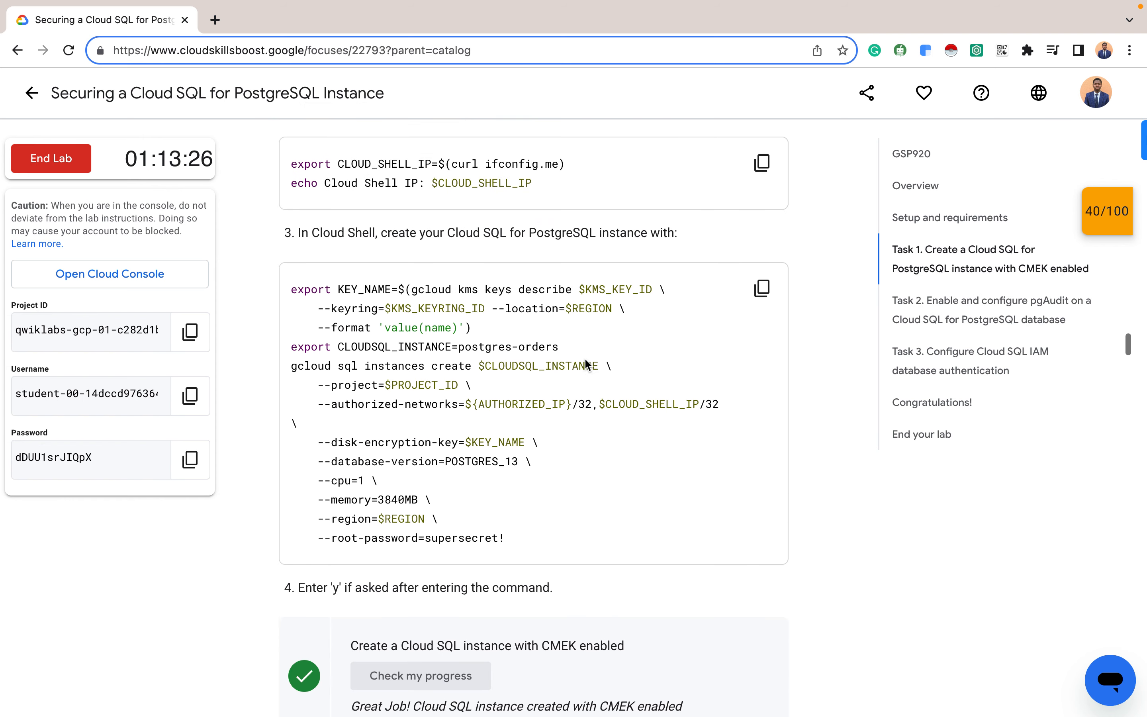
scroll(587, 365, "down", 2)
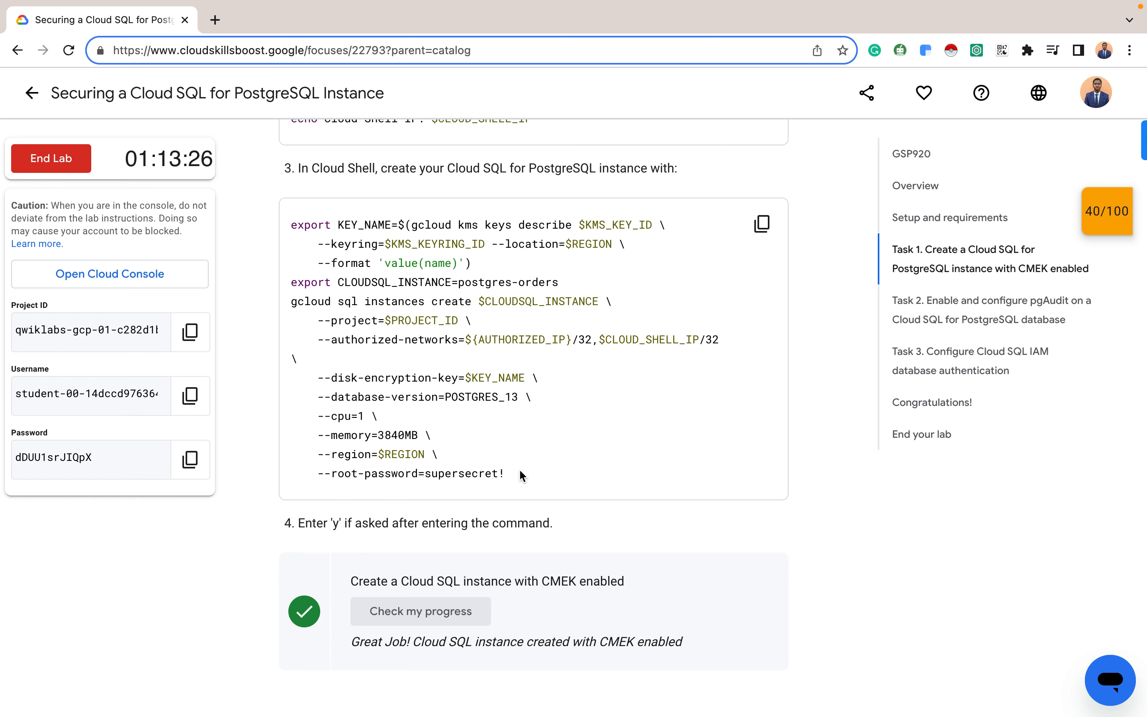
scroll(521, 474, "down", 2)
key("ctrl+Right")
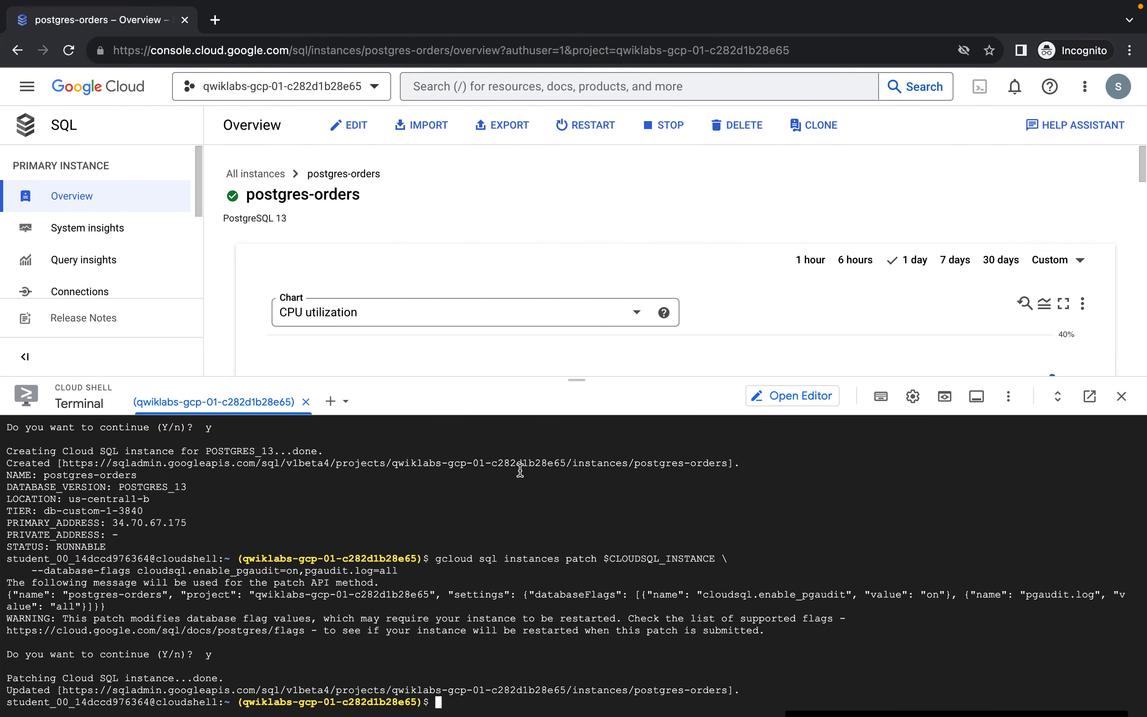
key("ctrl+Left")
left_click_drag(426, 410, 509, 416)
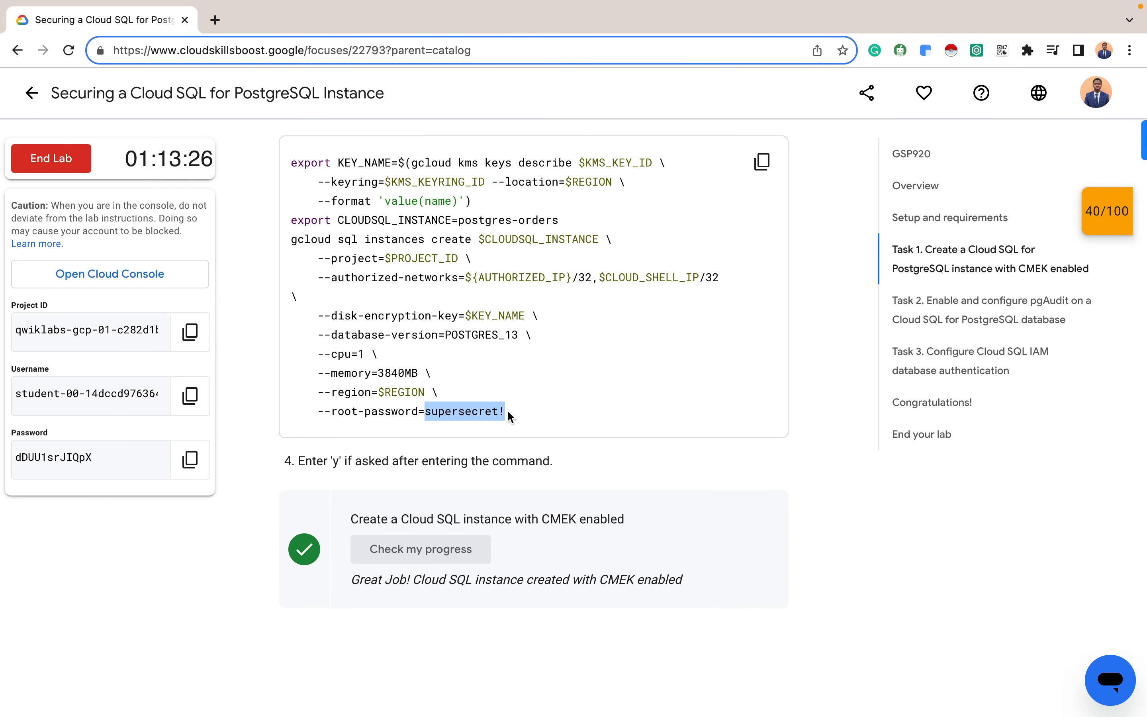
- Open Cloud Shell from the postgres-orders Connect to this instance section to load the gcloud sql connect command for the postgres user
key("ctrl+Right")
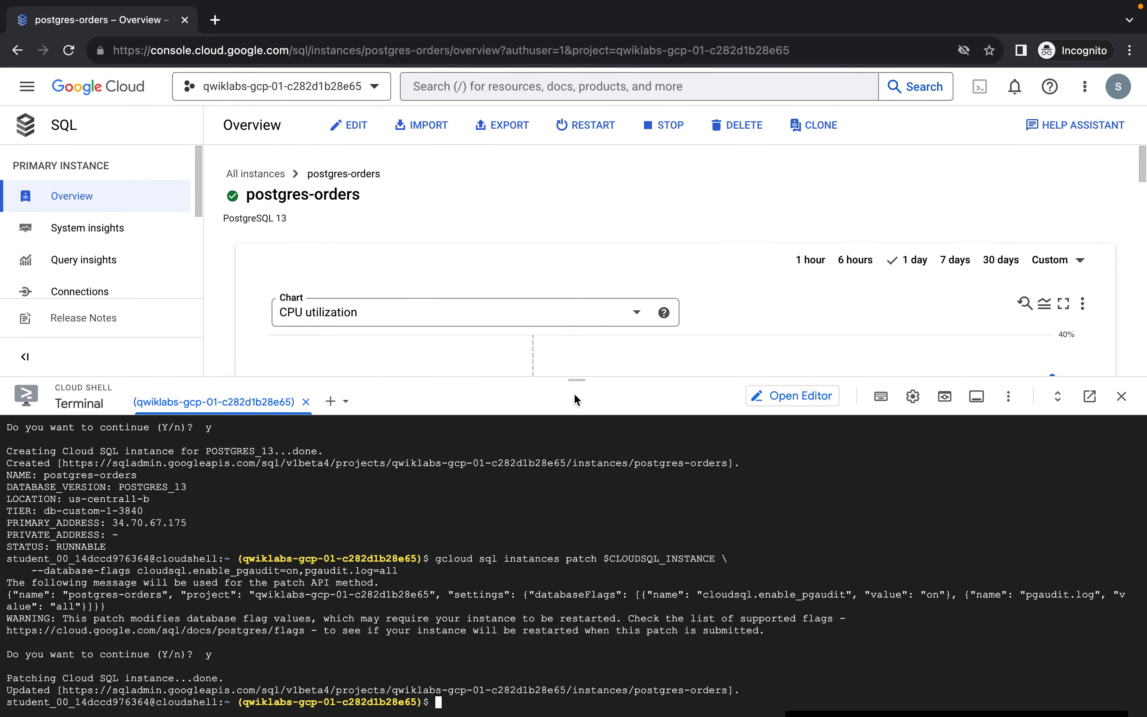
left_click_drag(578, 383, 584, 599)
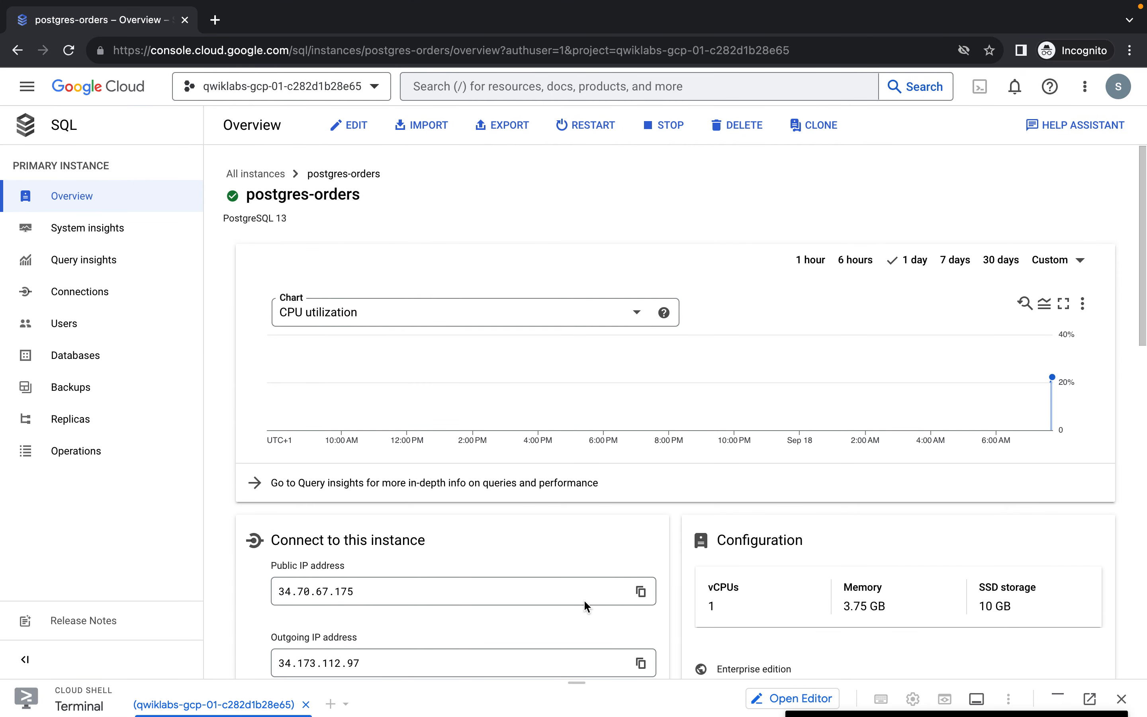
scroll(584, 524, "down", 5)
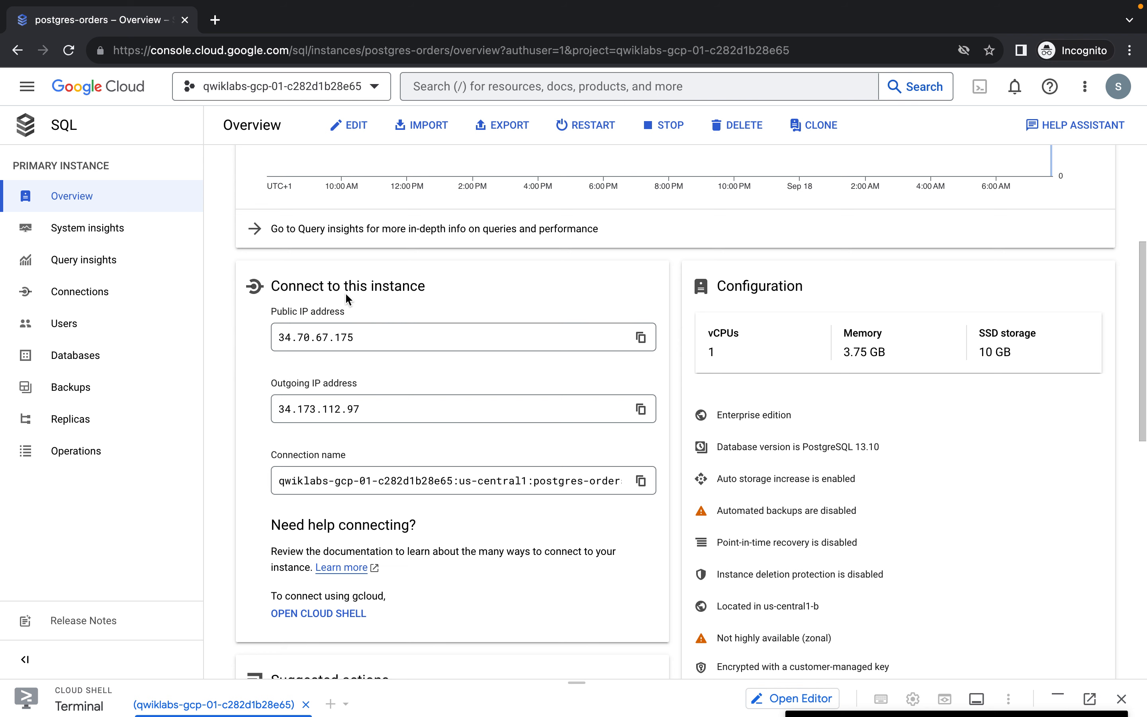
left_click(325, 614)
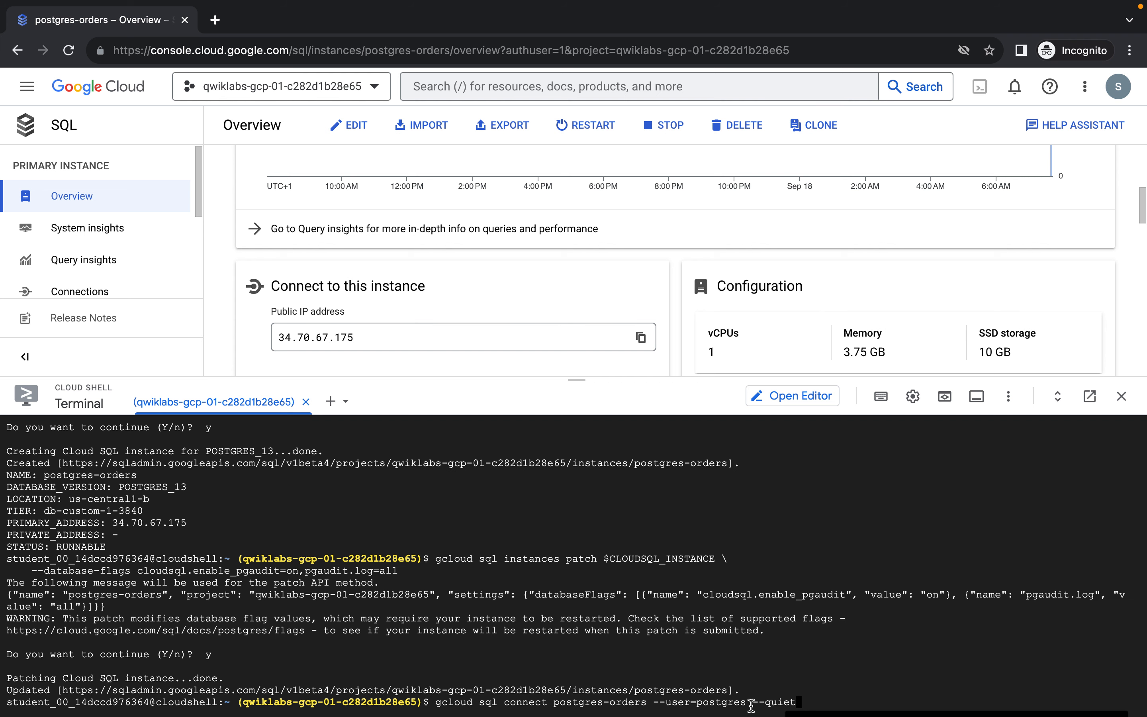
- Enlarge the Cloud Shell terminal and run the gcloud sql connect command for postgres-orders, entering the postgres user's database password
left_click_drag(577, 379, 582, 204)
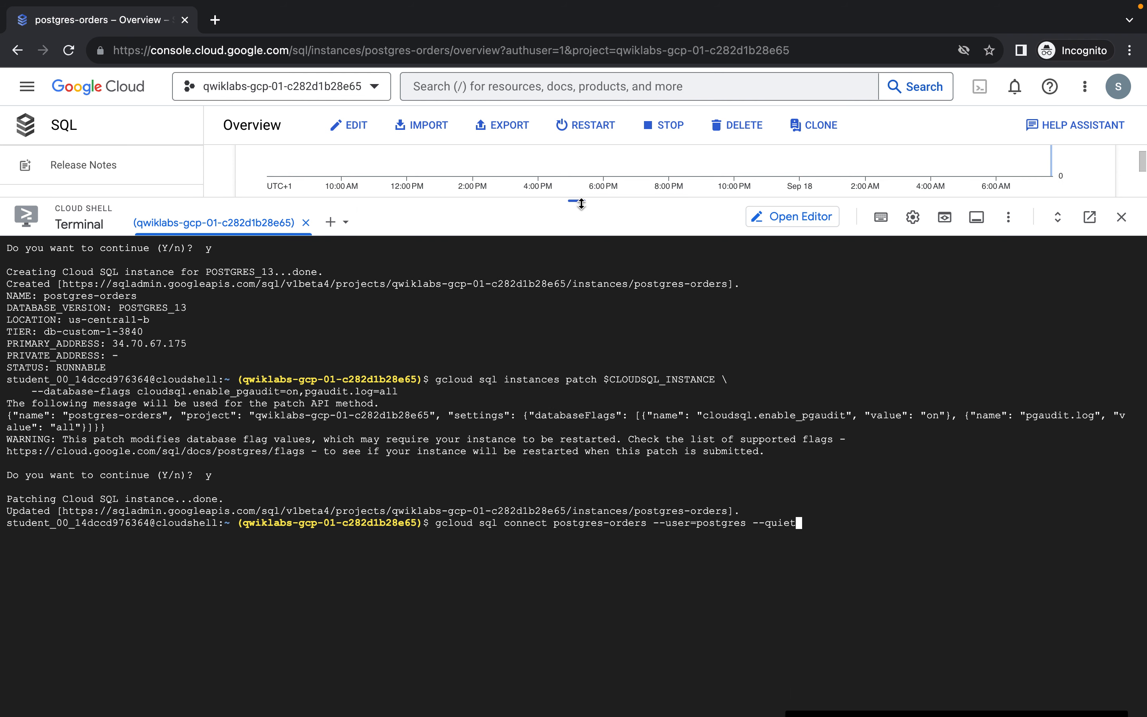
key("Return")
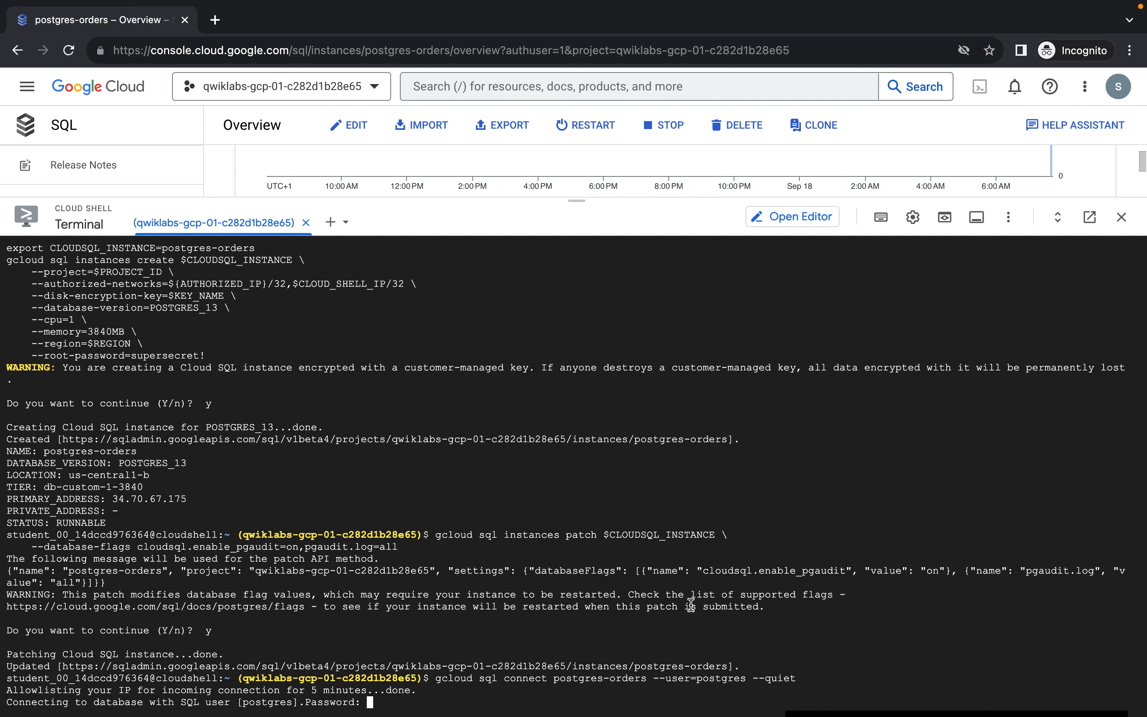
key("Return")
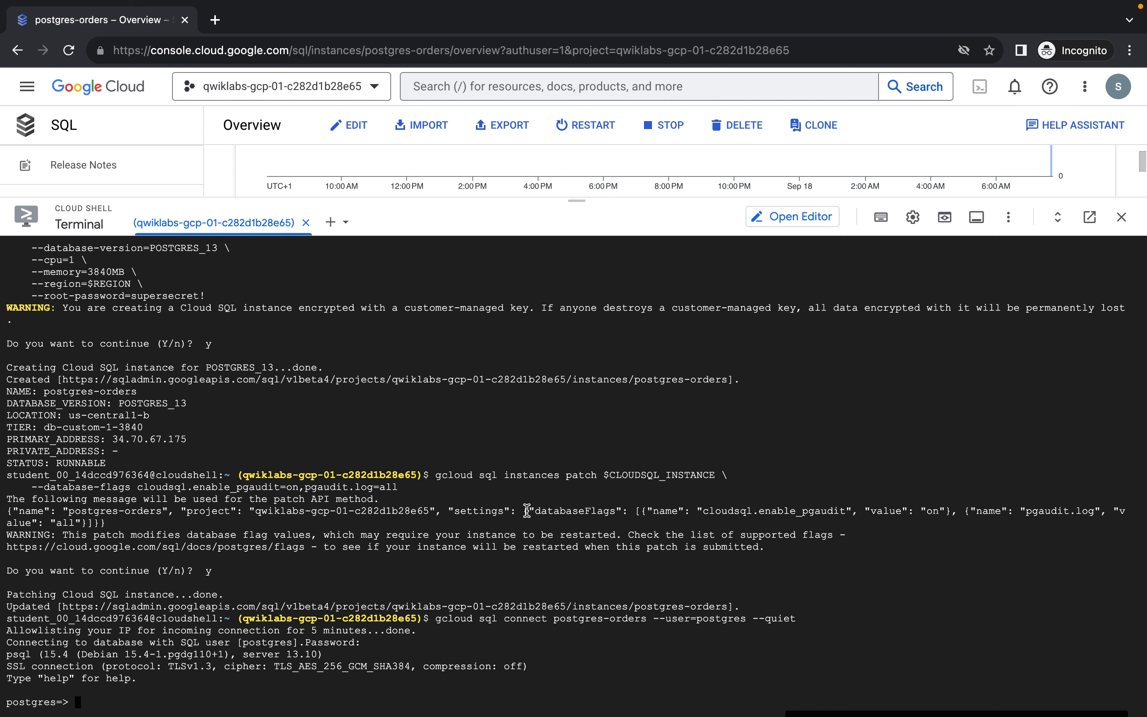
- Copy the lab's CREATE DATABASE orders; and \c orders; commands and run them in the psql session
key("ctrl+Left")
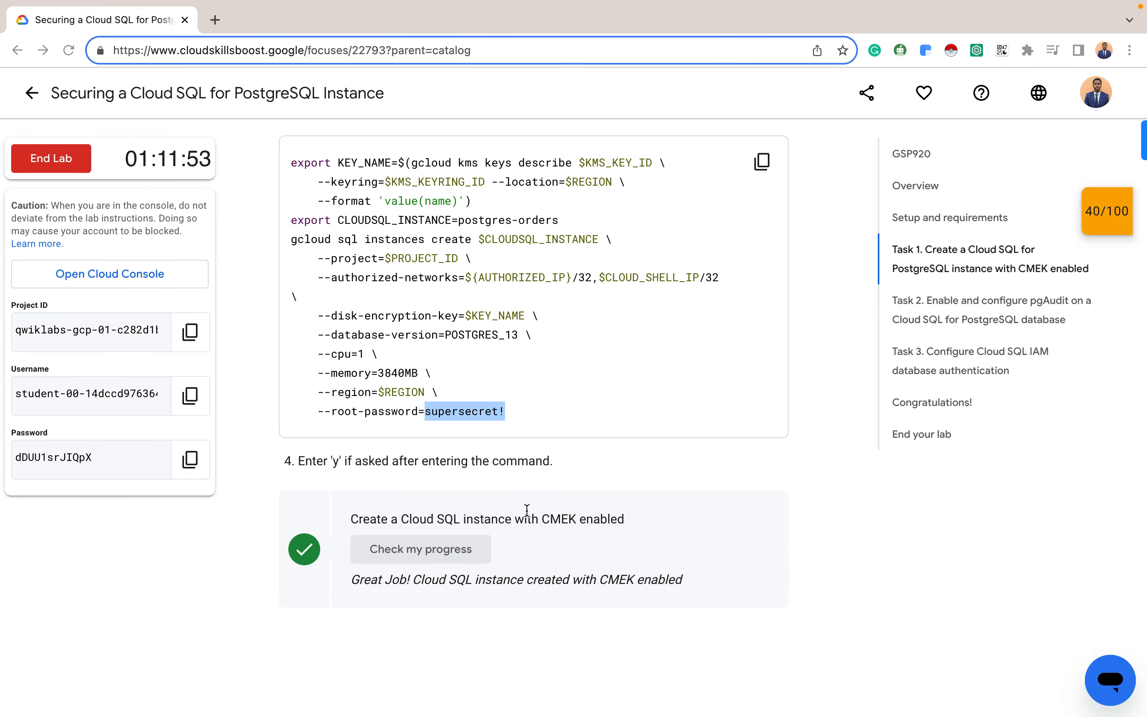
scroll(527, 509, "down", 10)
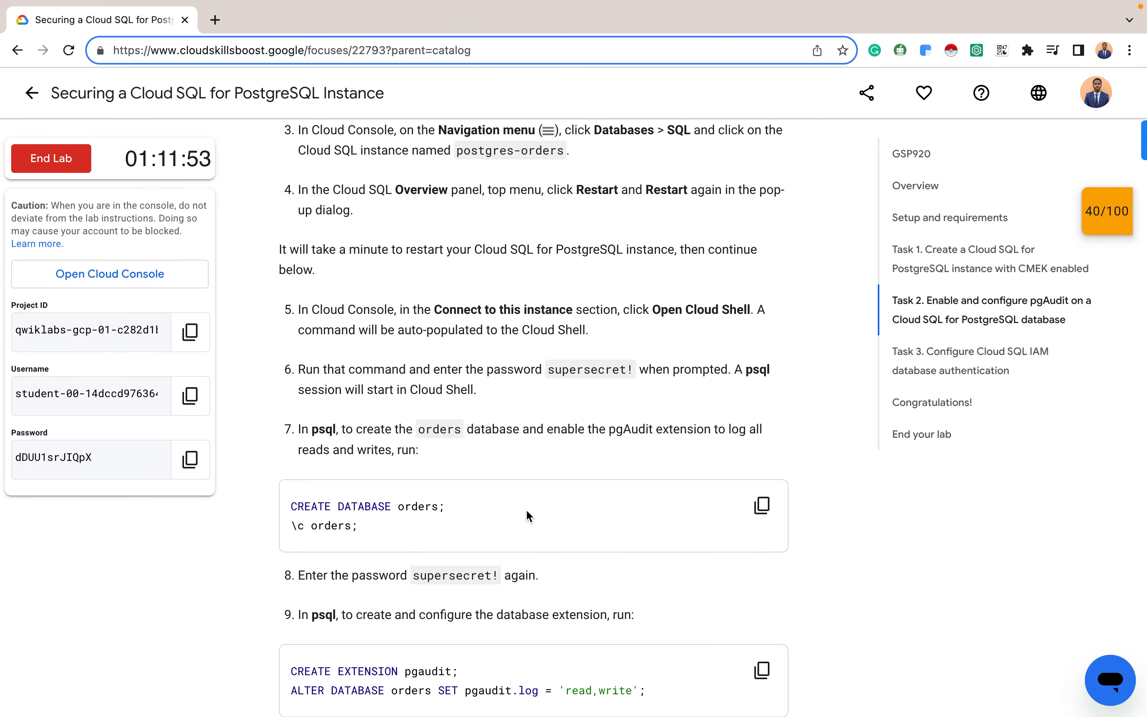
left_click(762, 505)
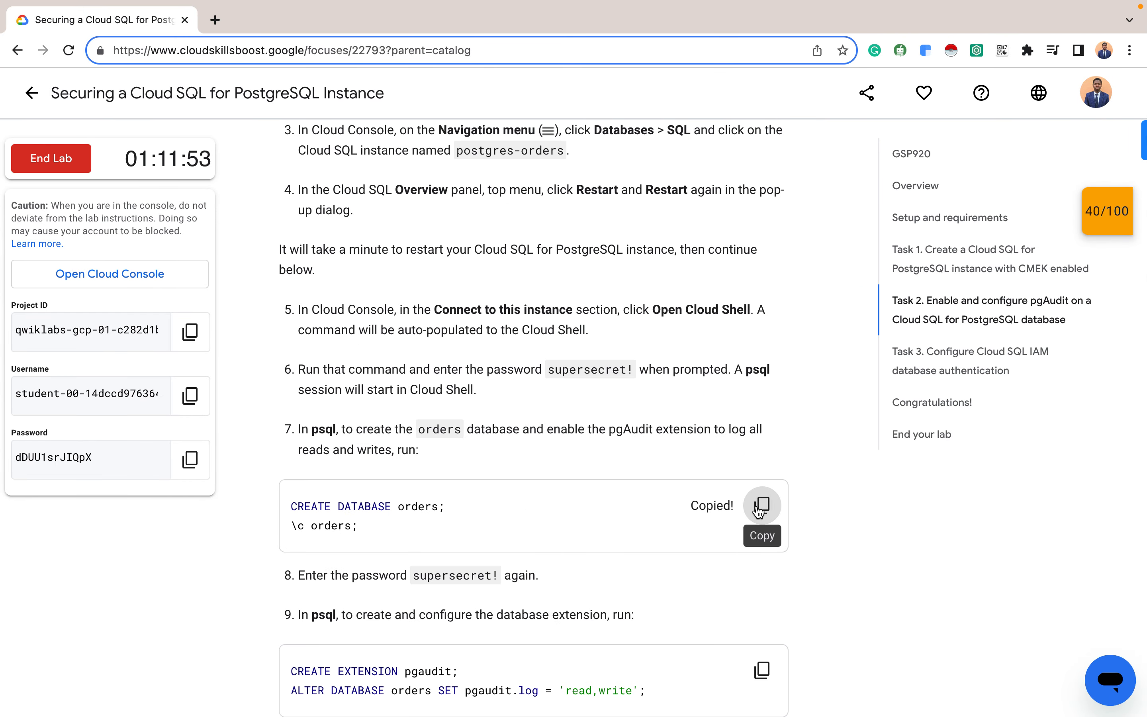
key("ctrl+Right")
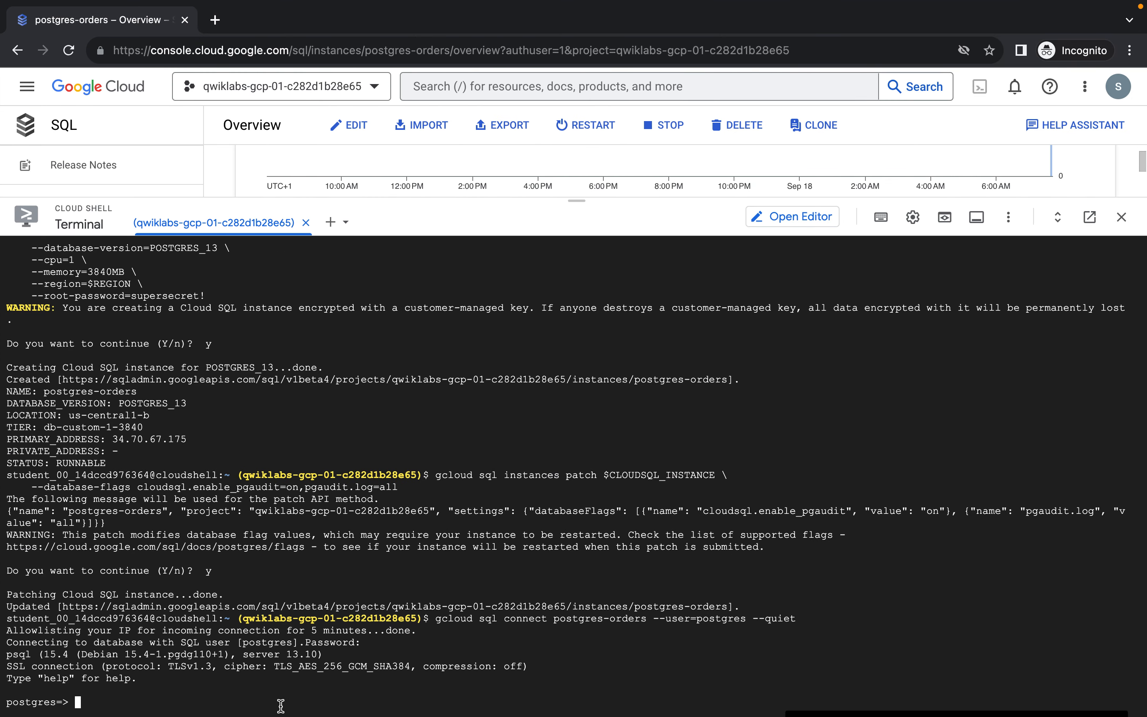
key("super+v")
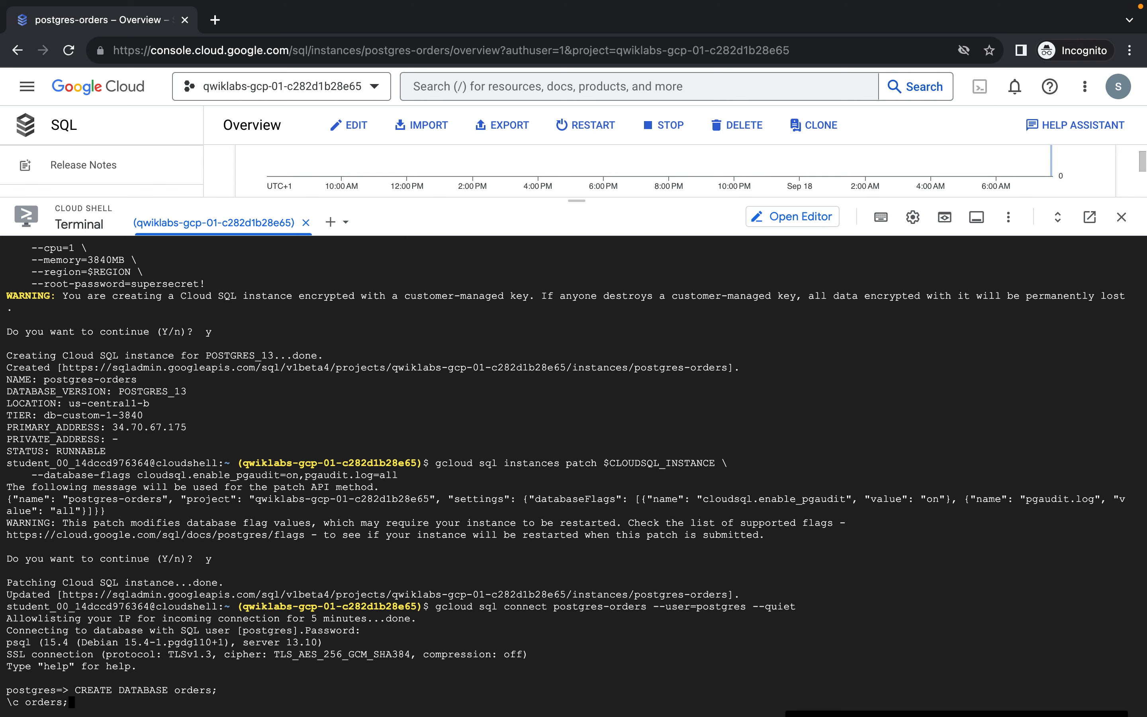
key("Return")
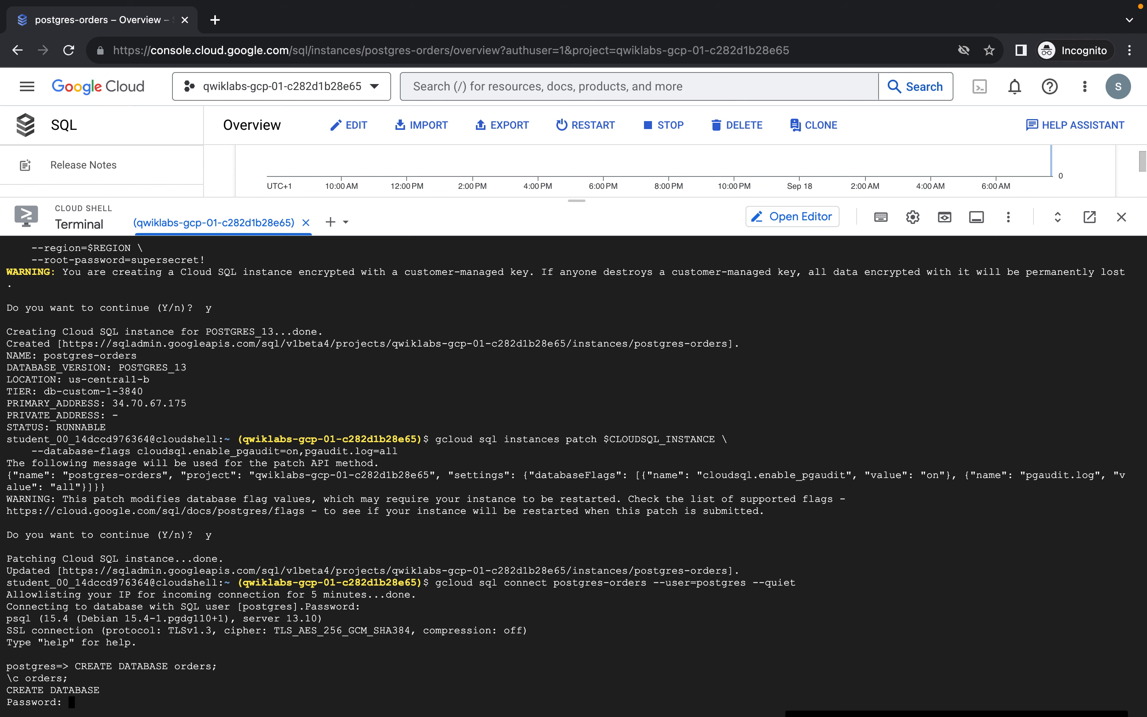
- Check the database password in step 8 of the lab instructions and try to connect to the orders database with it
key("ctrl+Left")
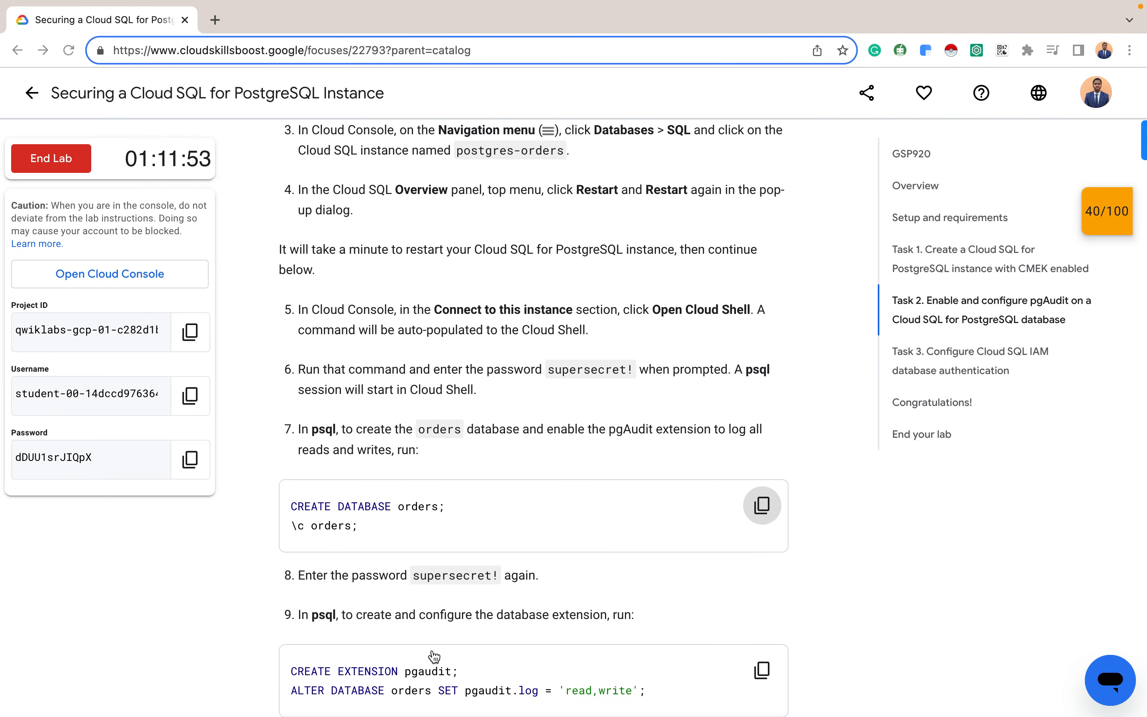
scroll(440, 631, "down", 2)
left_click_drag(413, 525, 513, 525)
left_click_drag(507, 526, 504, 527)
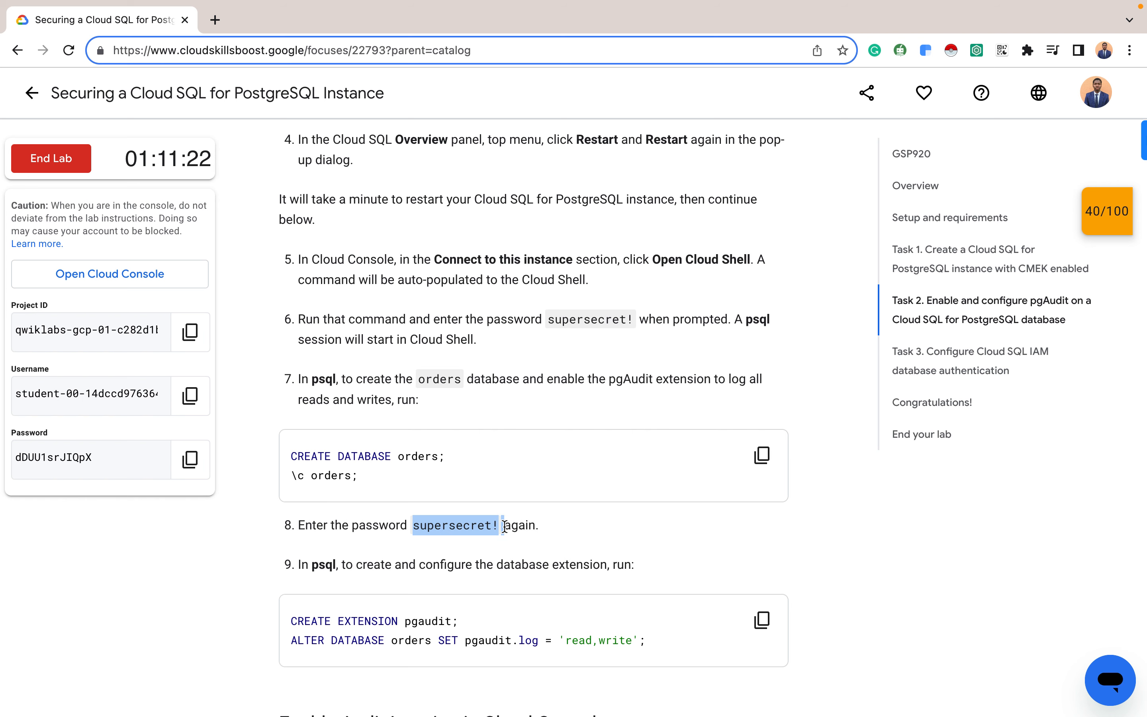
key("ctrl+Right")
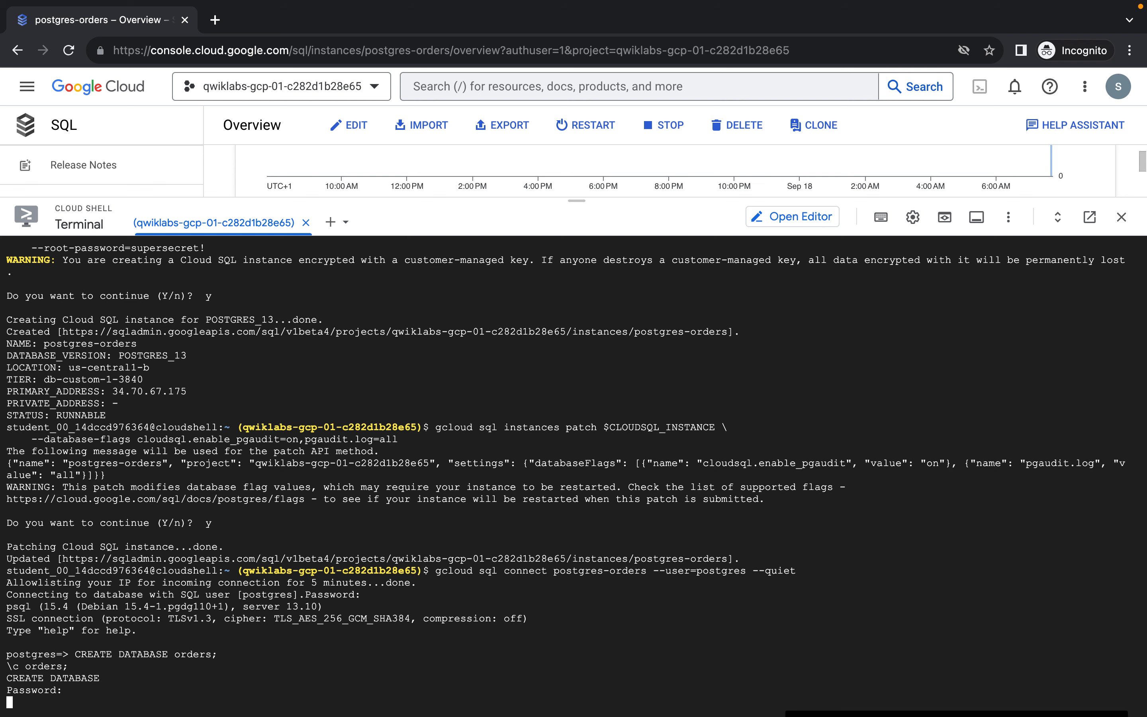
key("Return")
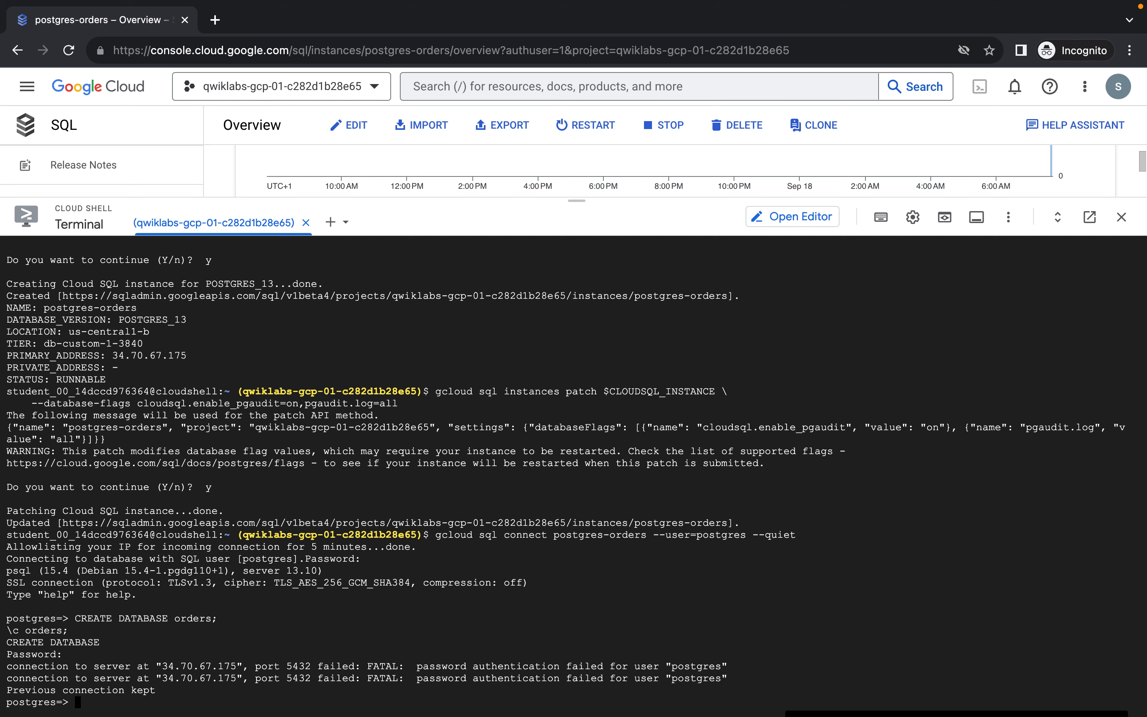
- Rerun CREATE DATABASE orders; and \c orders; in psql and enter the database password given in the lab instructions
key("ctrl+Left")
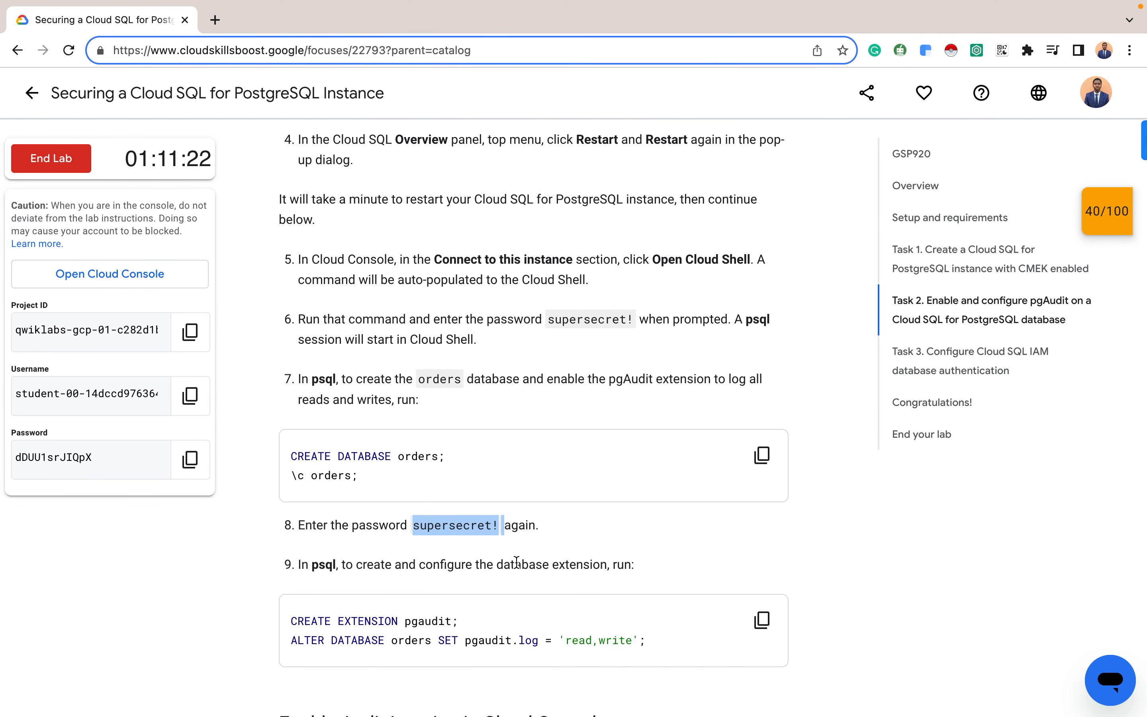
left_click(503, 524)
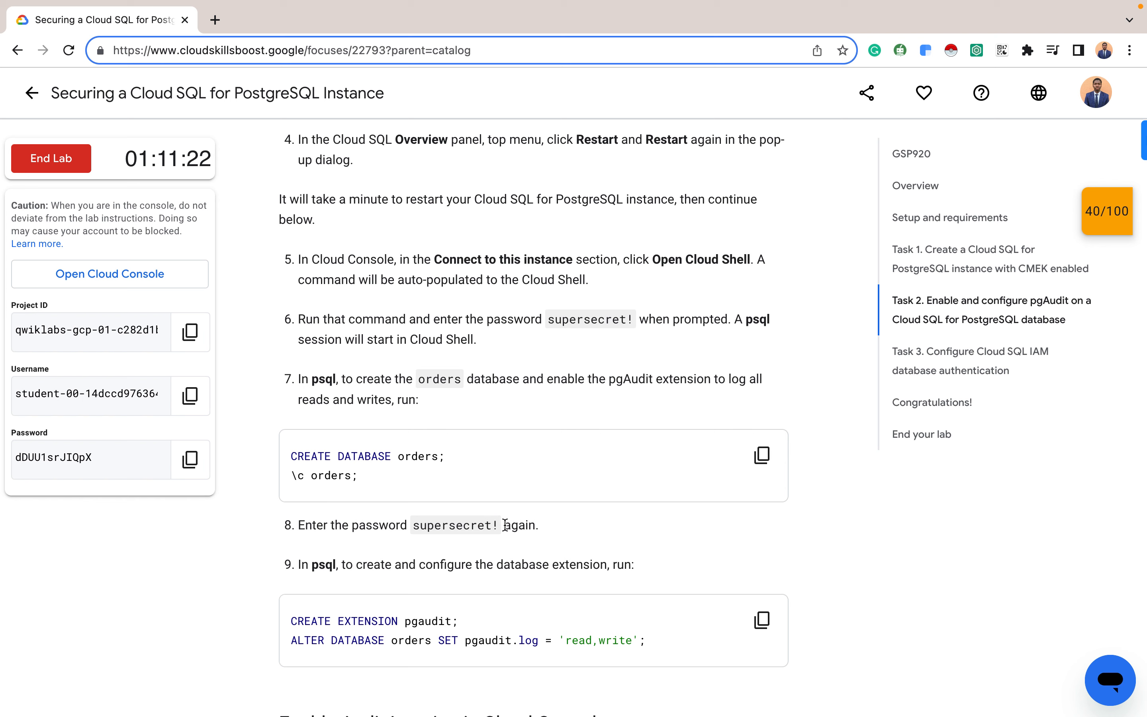
double_click(476, 520)
key("shift+Right")
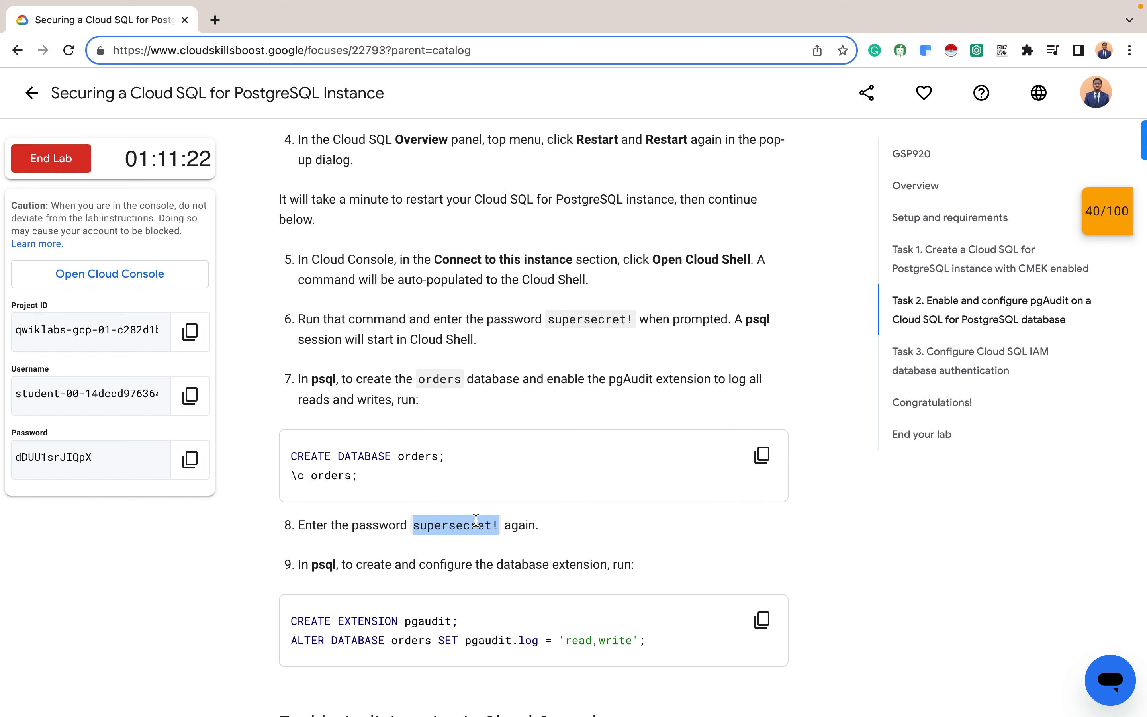
key("ctrl+Right")
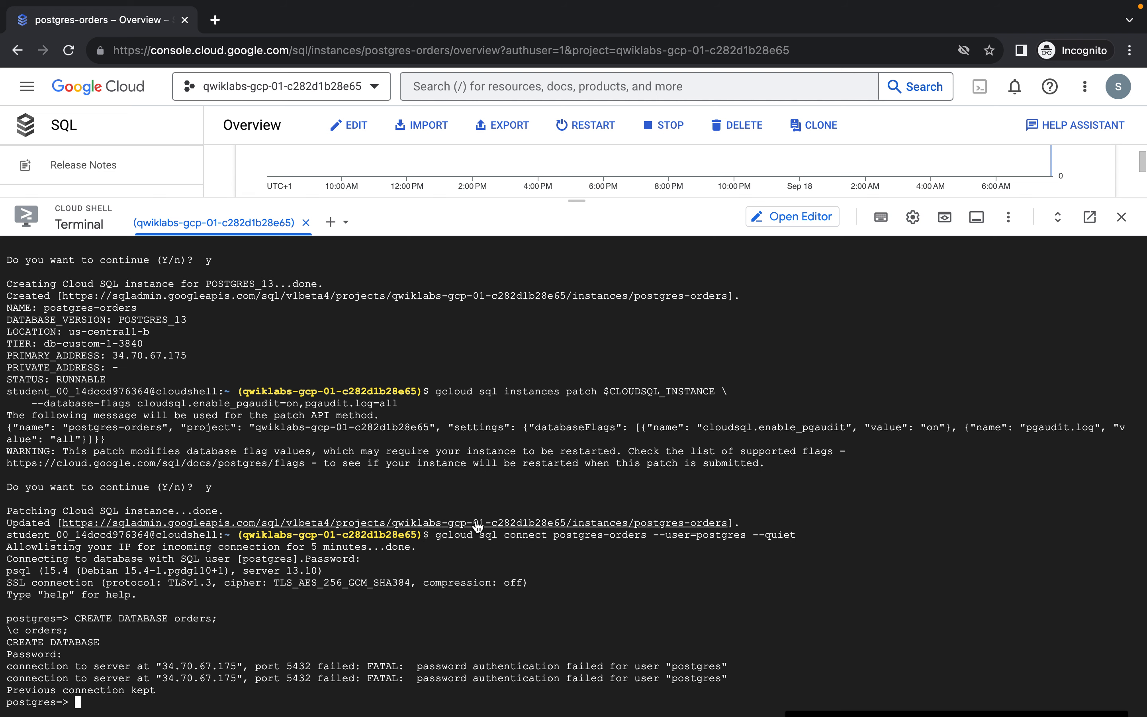
key("super+v")
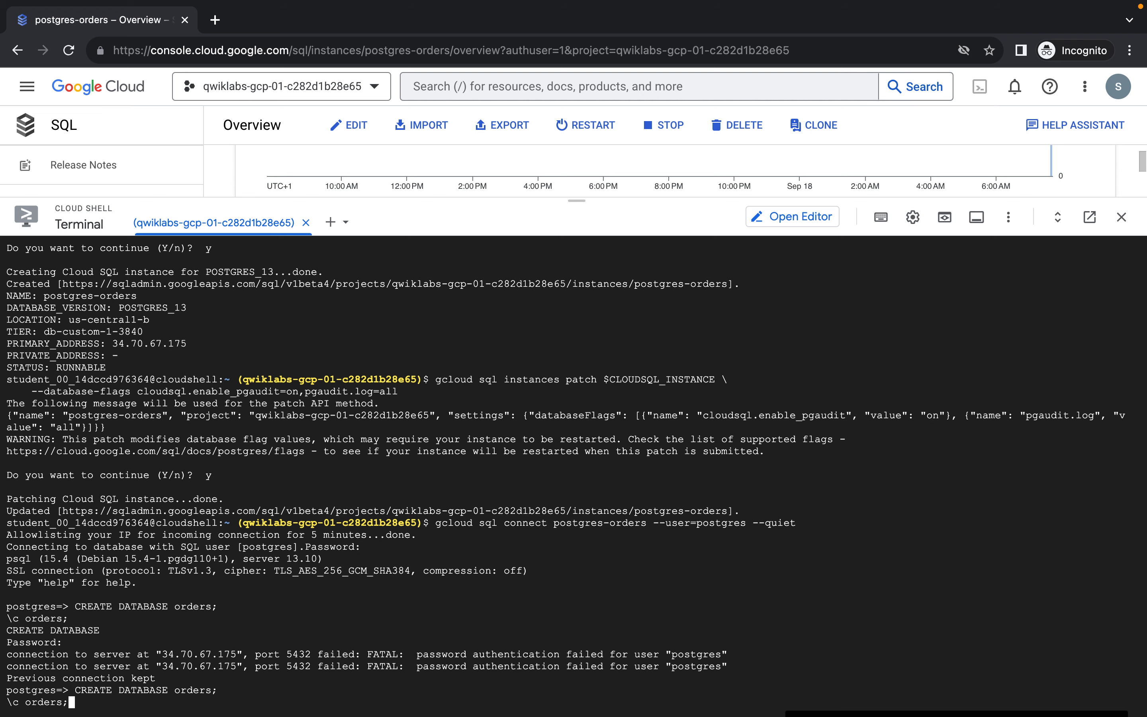
key("Return")
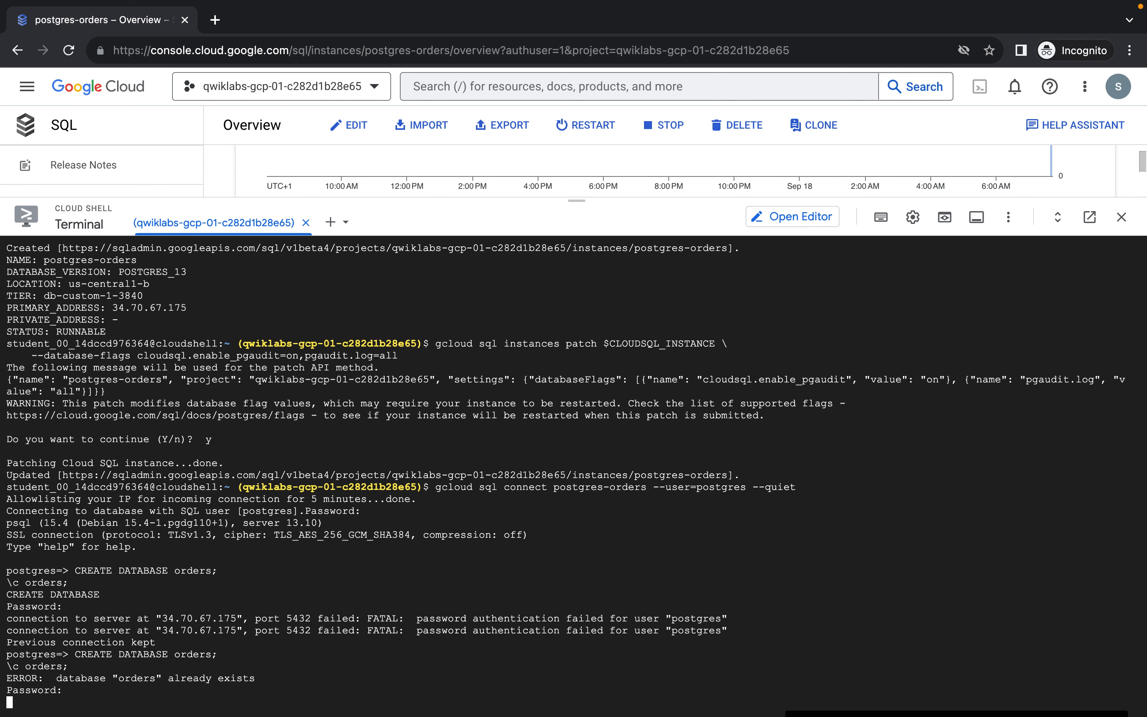
key("Return")
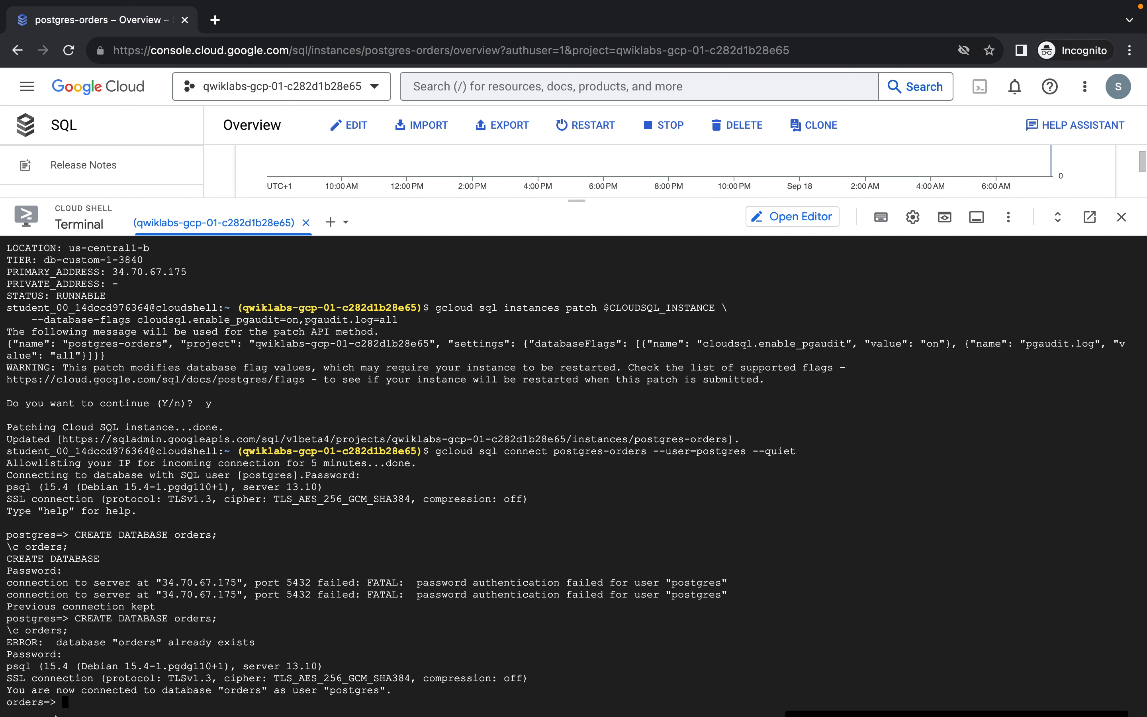
- Copy the lab's pgAudit commands and run them in psql to create the pgaudit extension and set pgaudit.log to 'read,write' on orders
key("ctrl+Left")
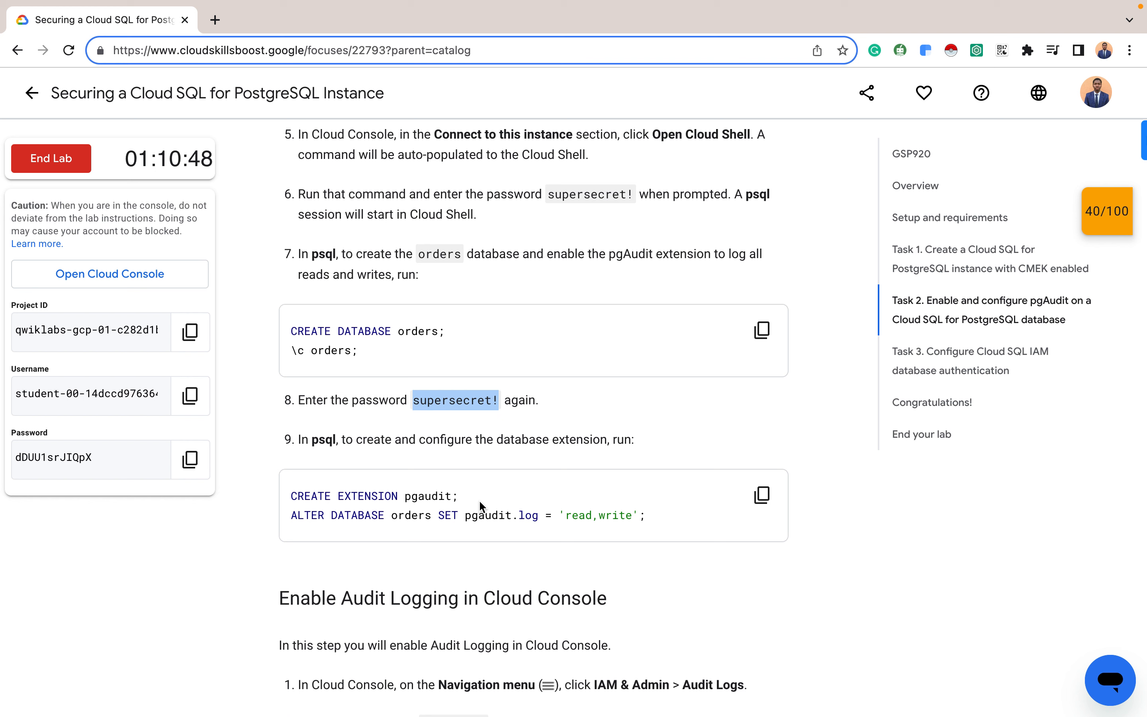
left_click(762, 495)
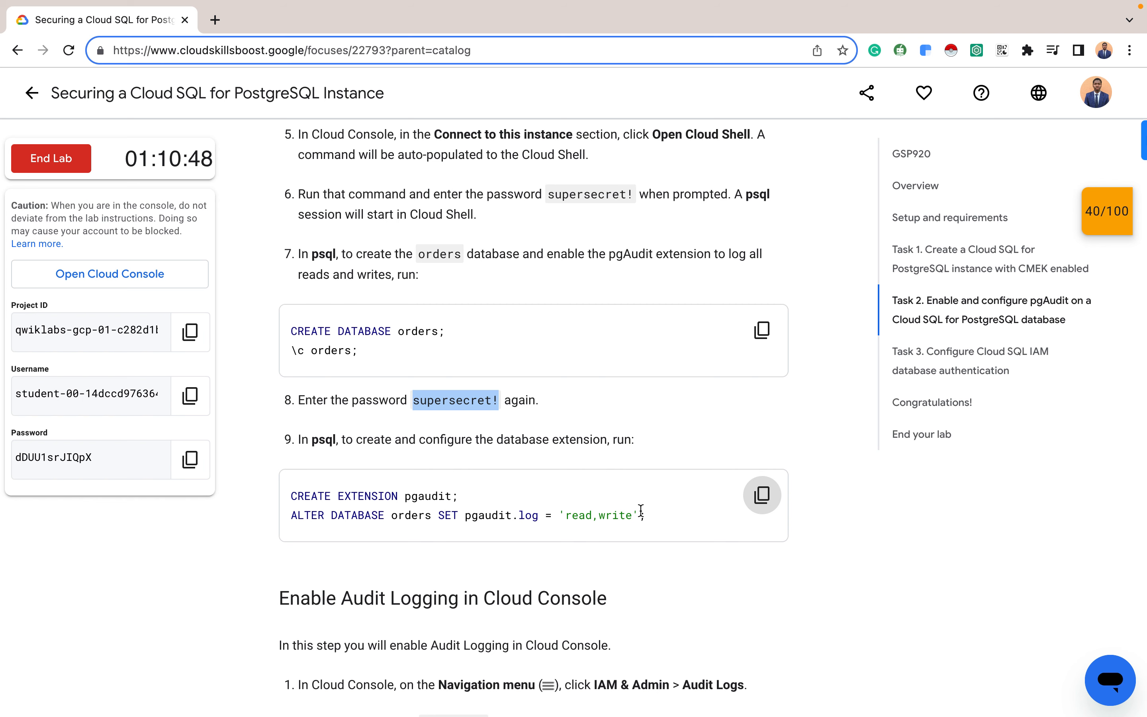
key("ctrl+Right")
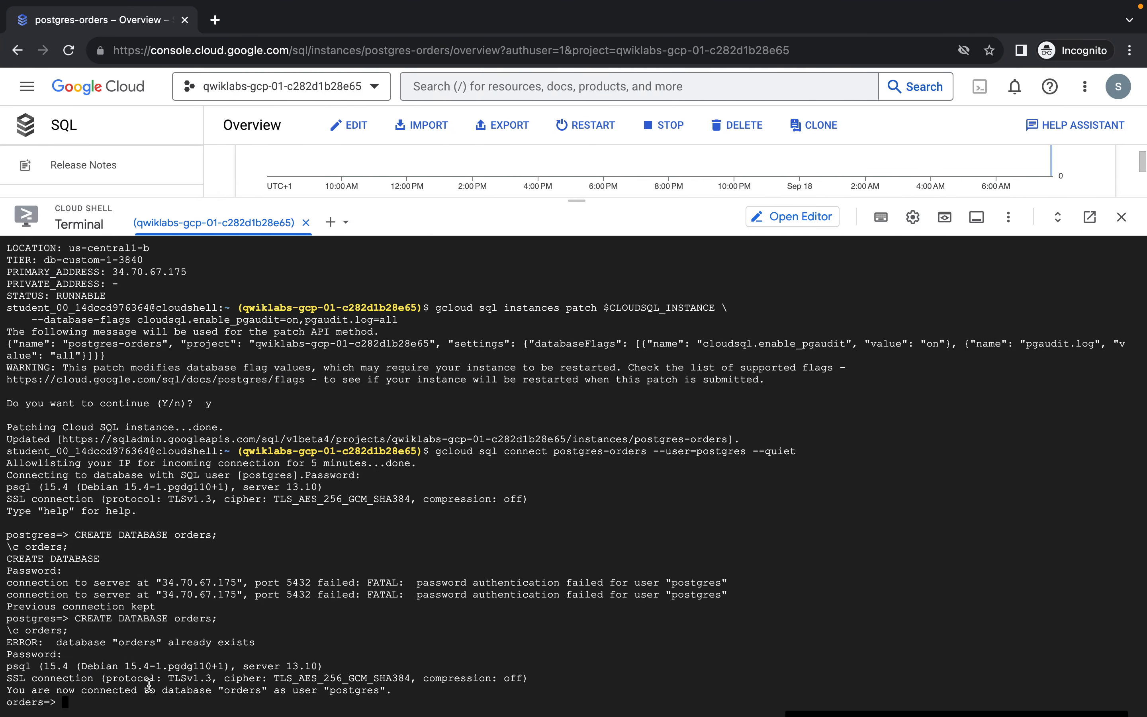
key("super+v")
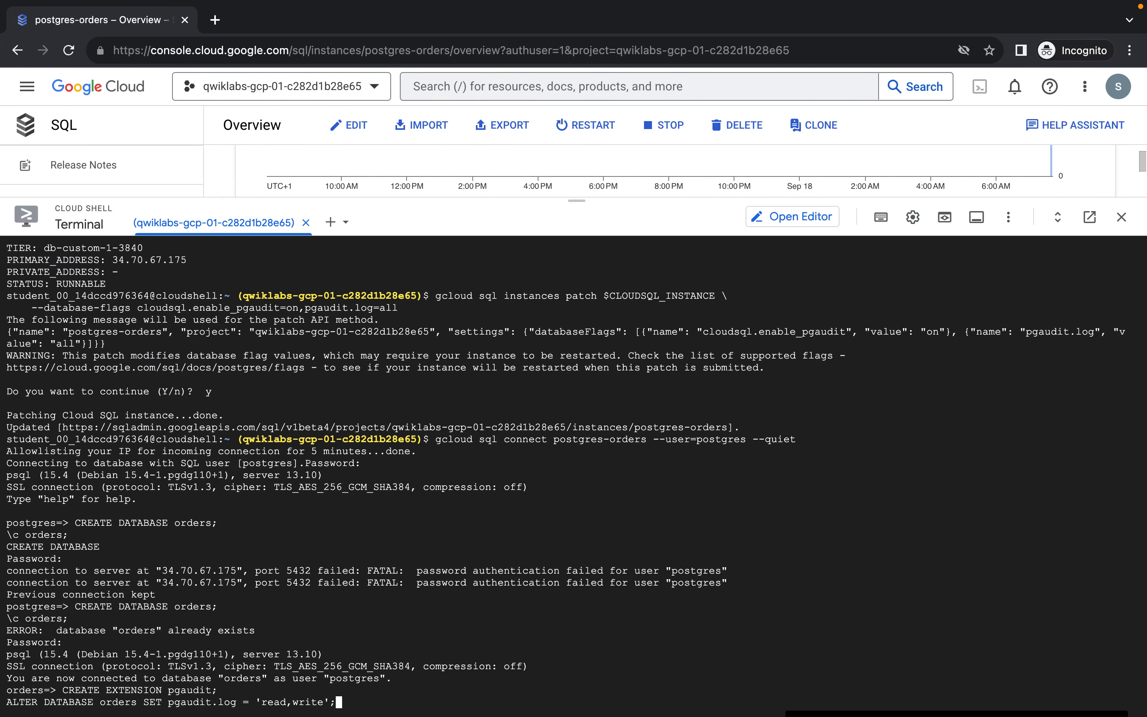
key("Return")
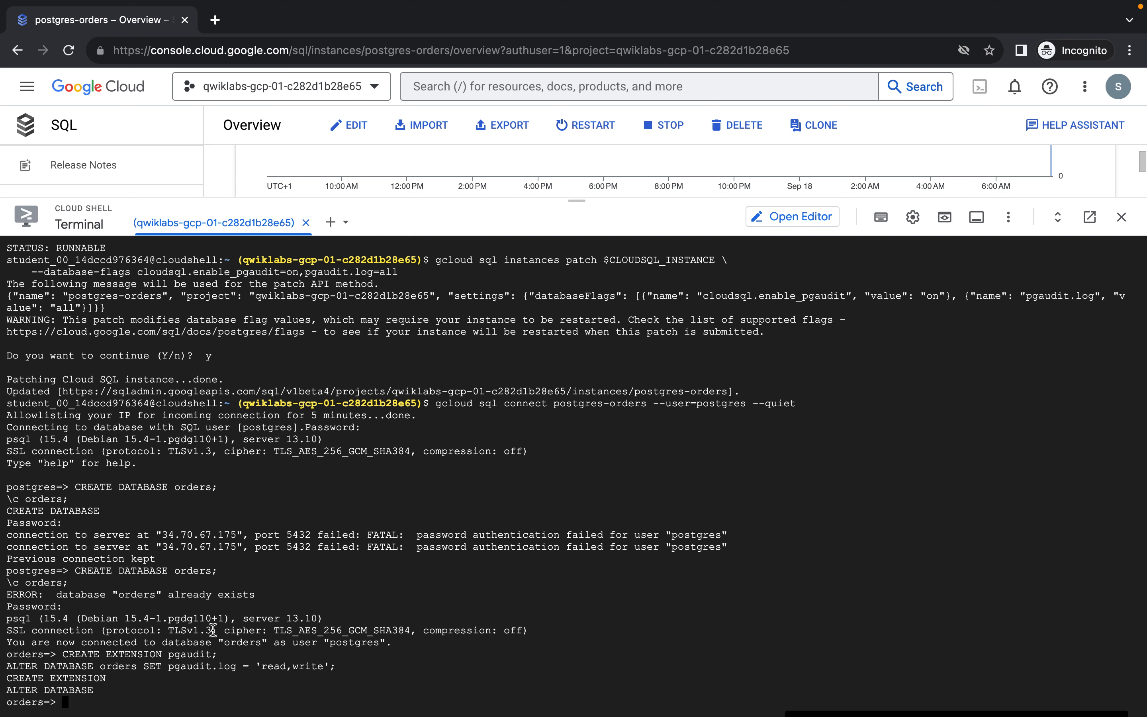
- Review the lab's Enable Audit Logging instructions and open the Audit Logs page of IAM & Admin in the Cloud Console
key("ctrl+Left")
scroll(511, 608, "down", 5)
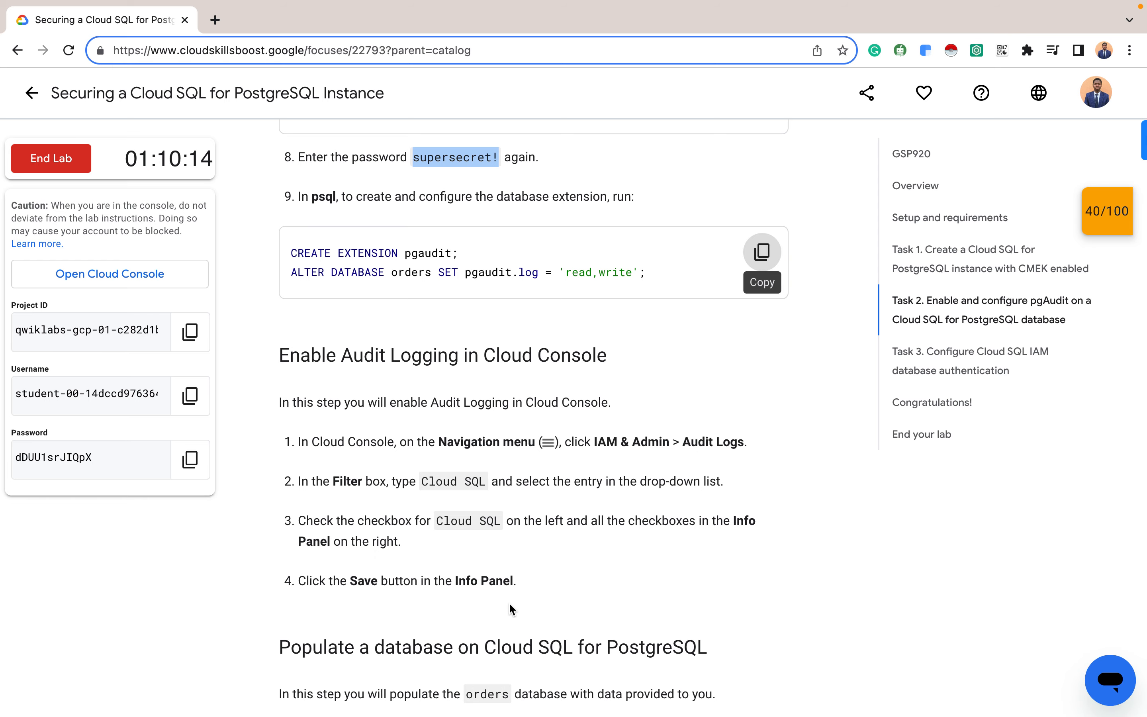
key("ctrl+Right")
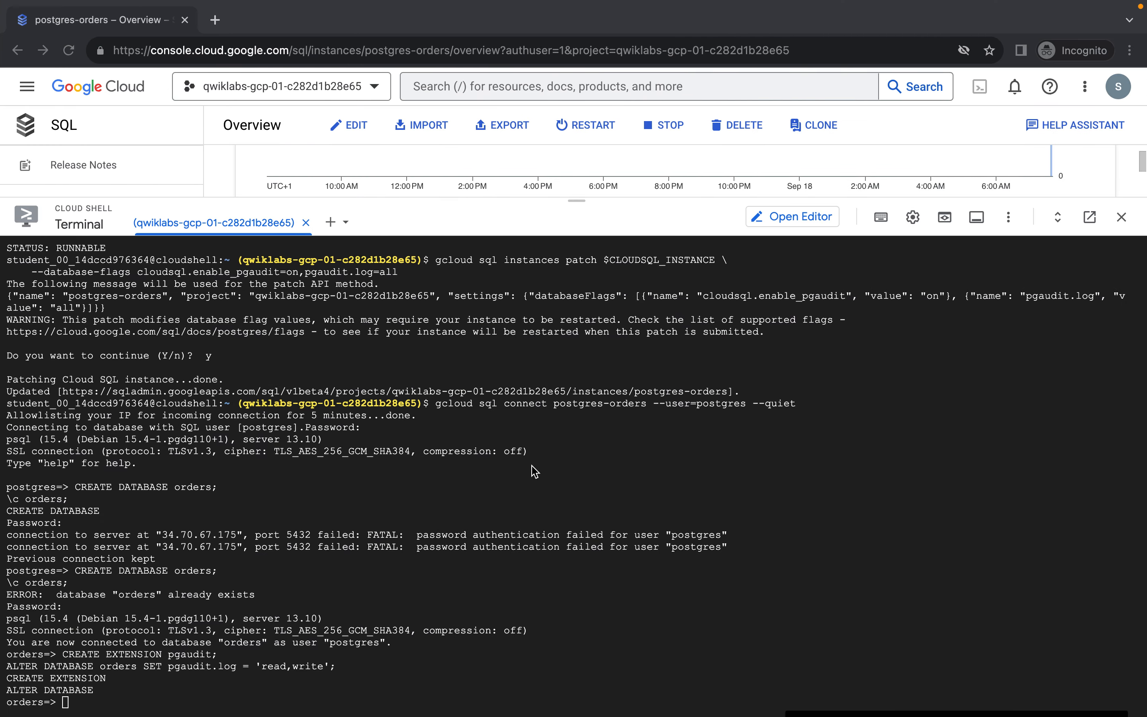
left_click(27, 86)
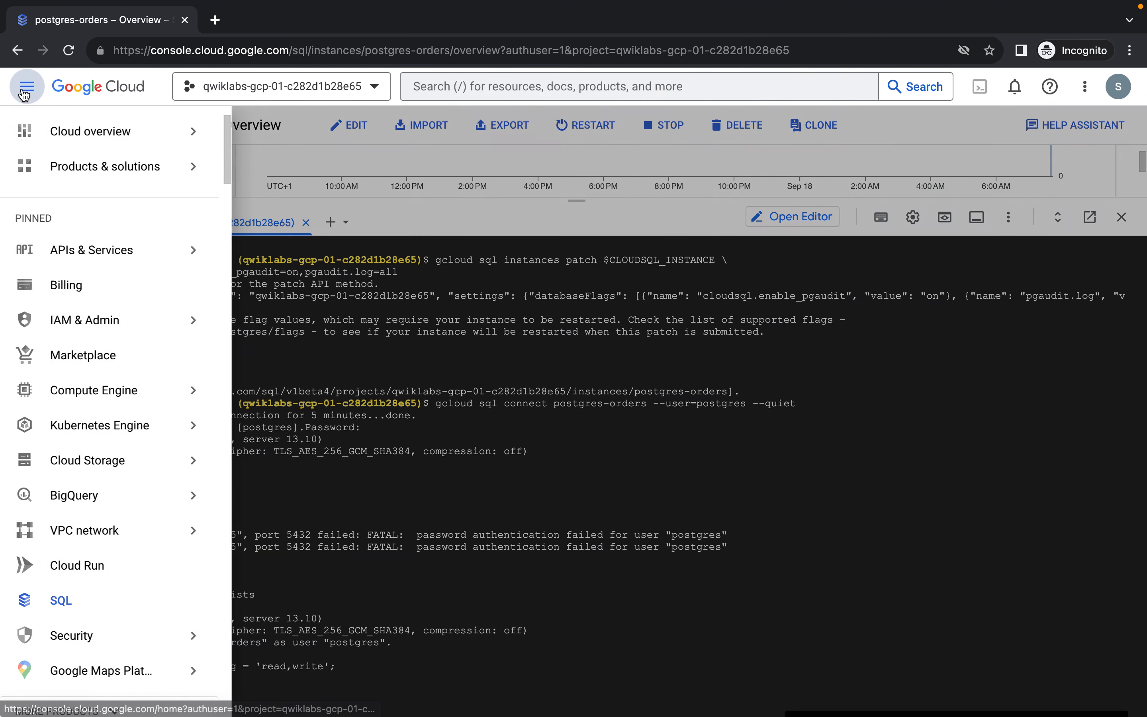
scroll(108, 584, "down", 10)
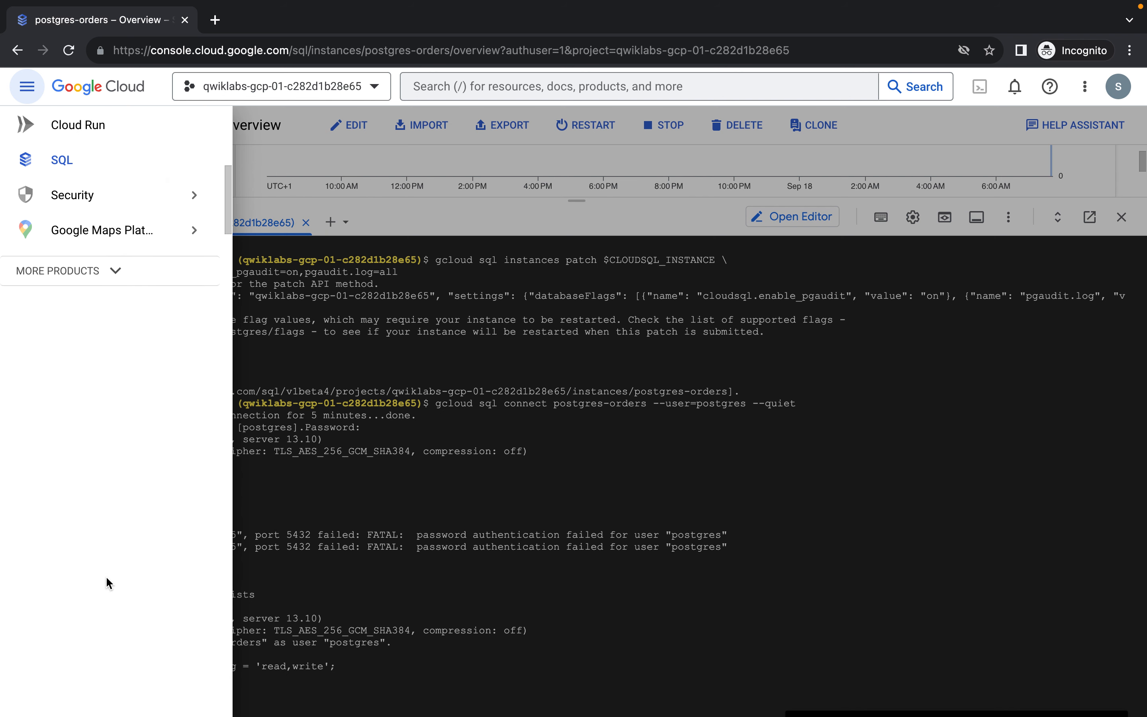
left_click(114, 256)
mouse_move(124, 247)
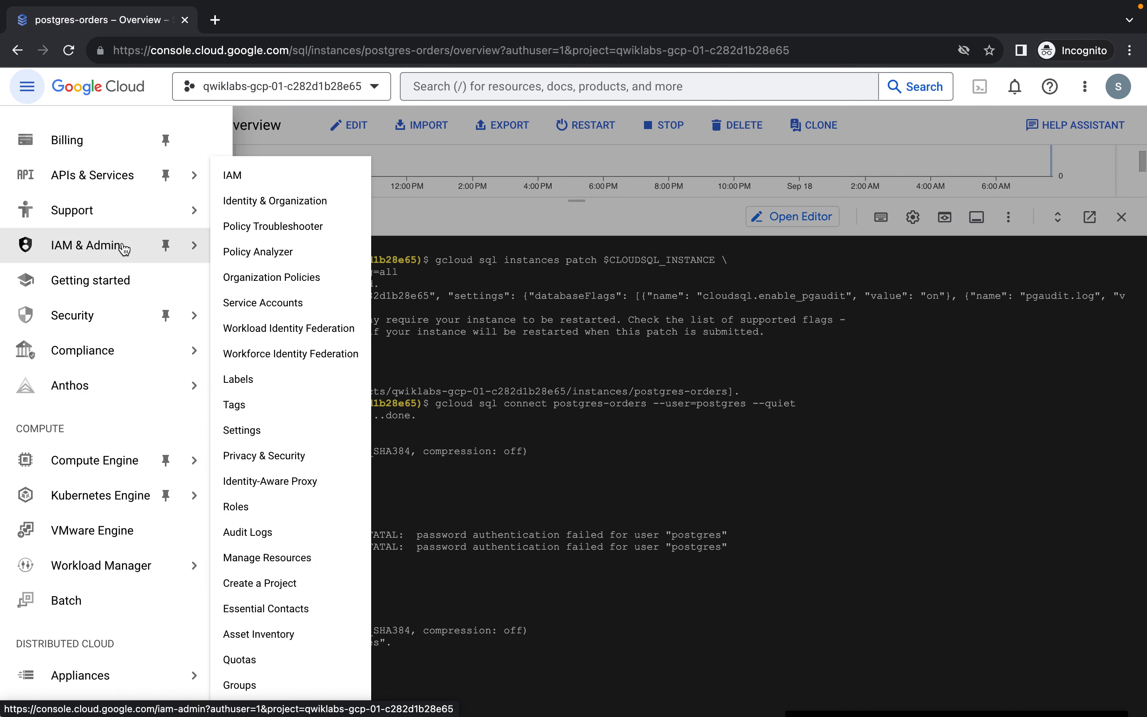
left_click(275, 533)
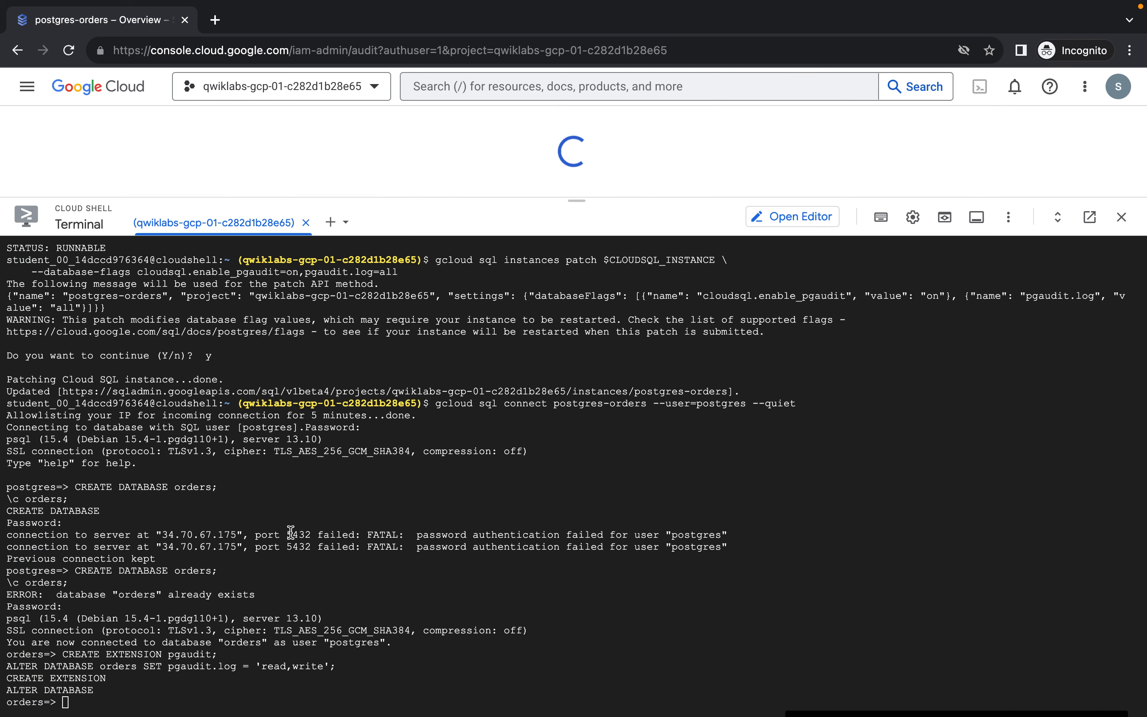
- Enlarge the Audit Logs page area above Cloud Shell and filter the Data Access audit logs configuration by Cloud SQL
left_click_drag(576, 236, 586, 538)
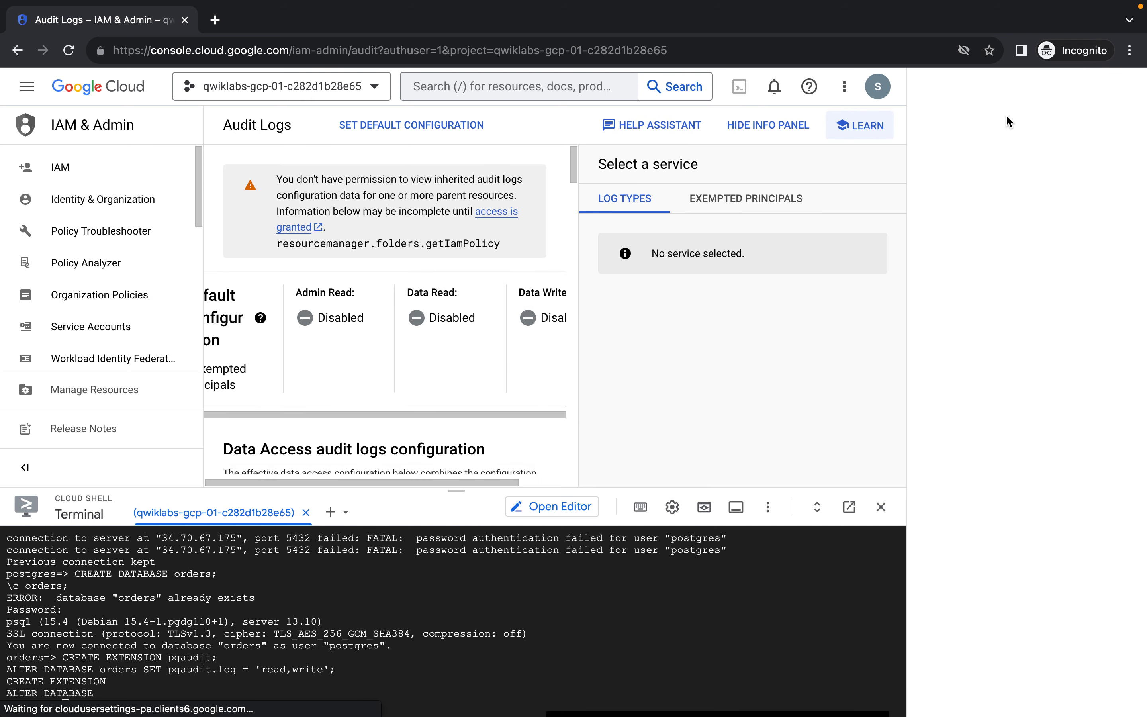
left_click(1124, 88)
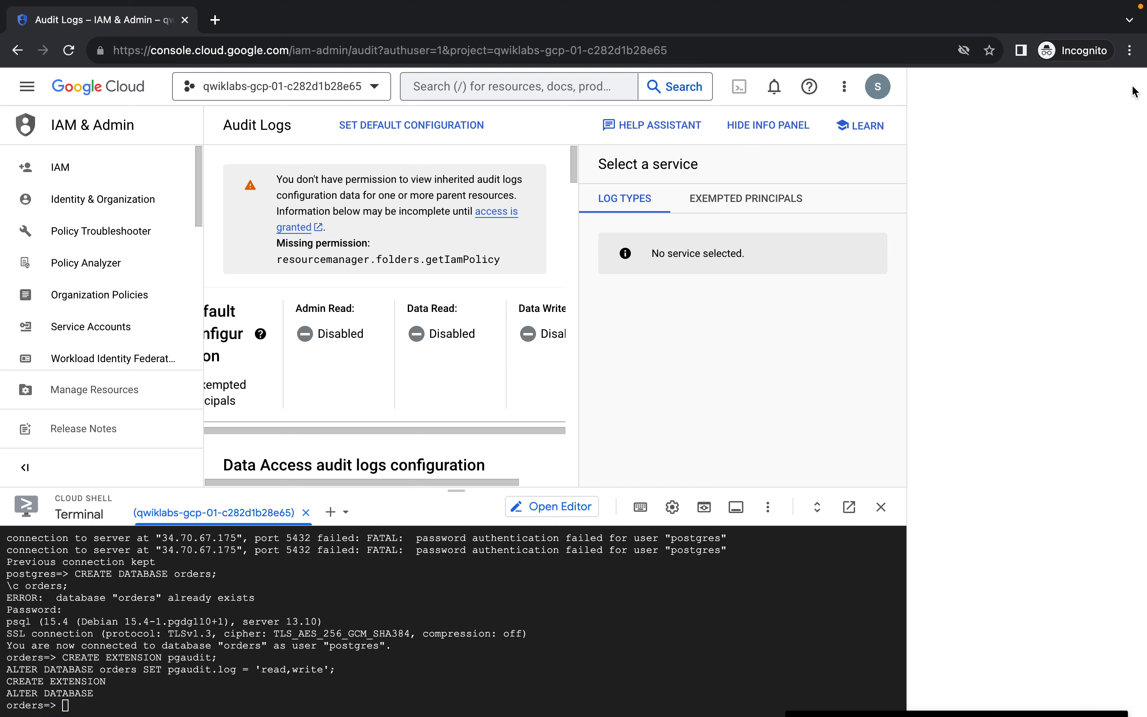
scroll(542, 334, "down", 5)
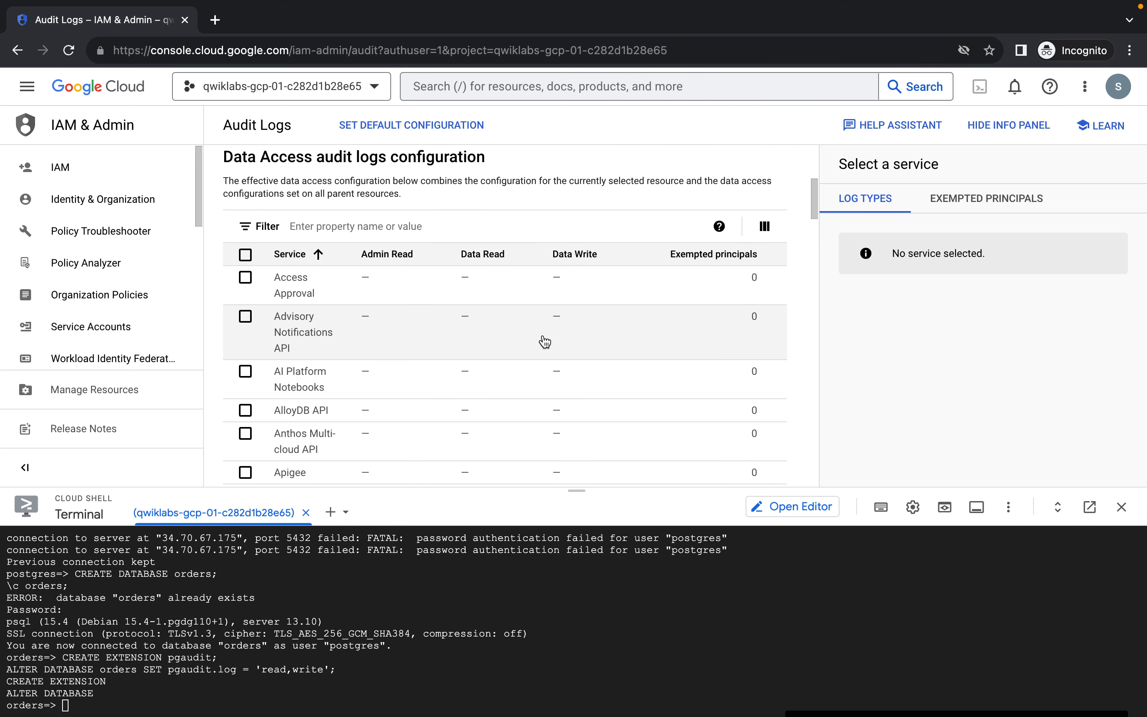
left_click(368, 227)
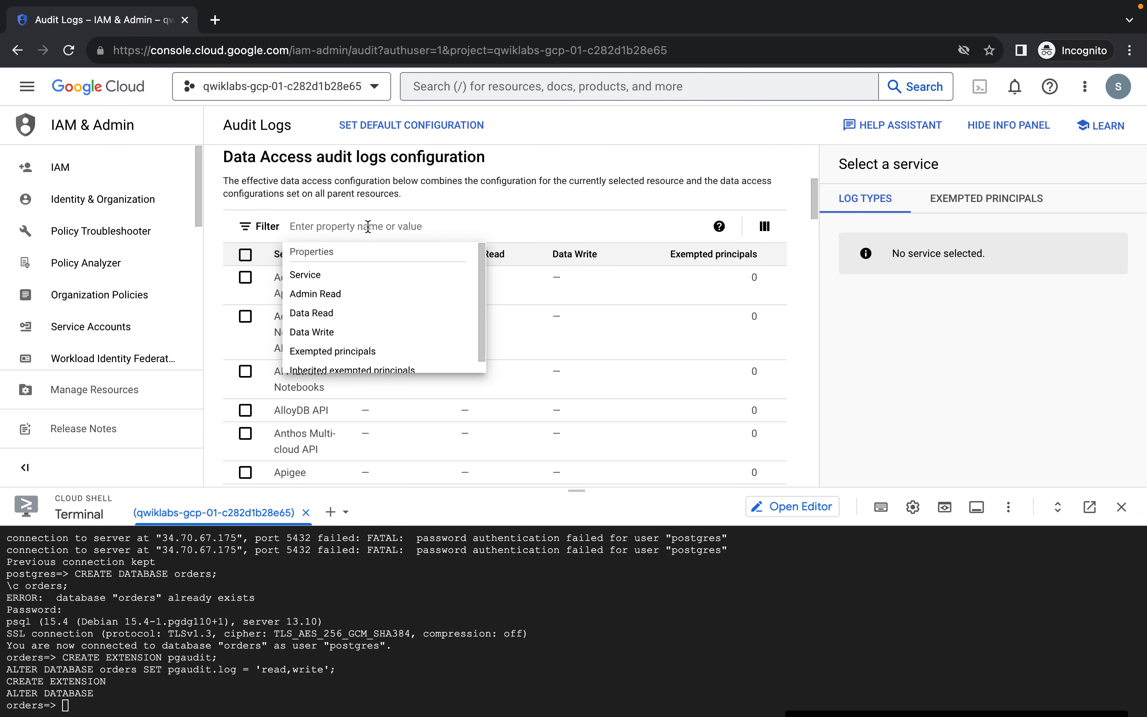
type("clou")
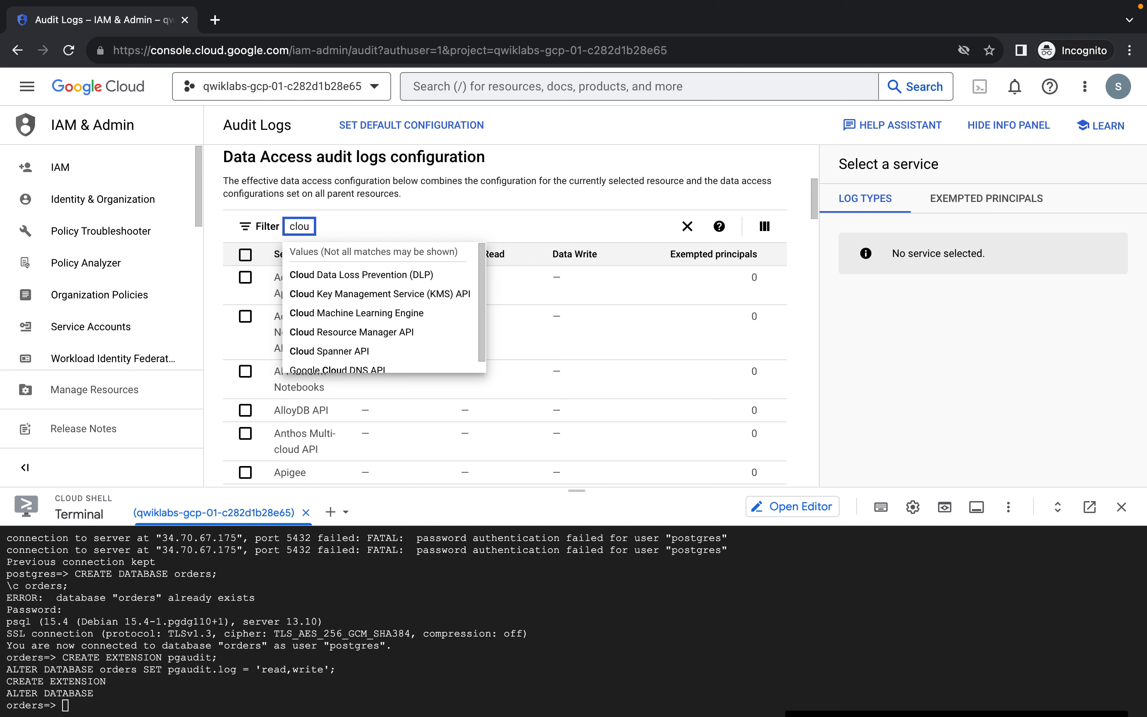
type("d sql")
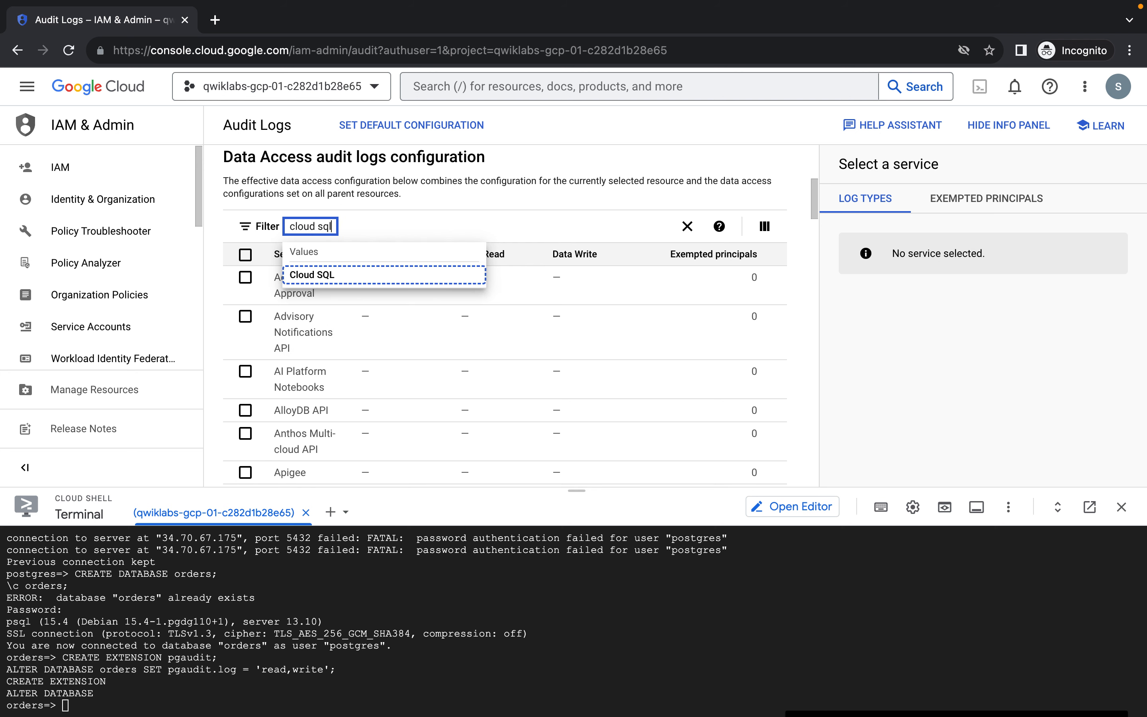
left_click(382, 275)
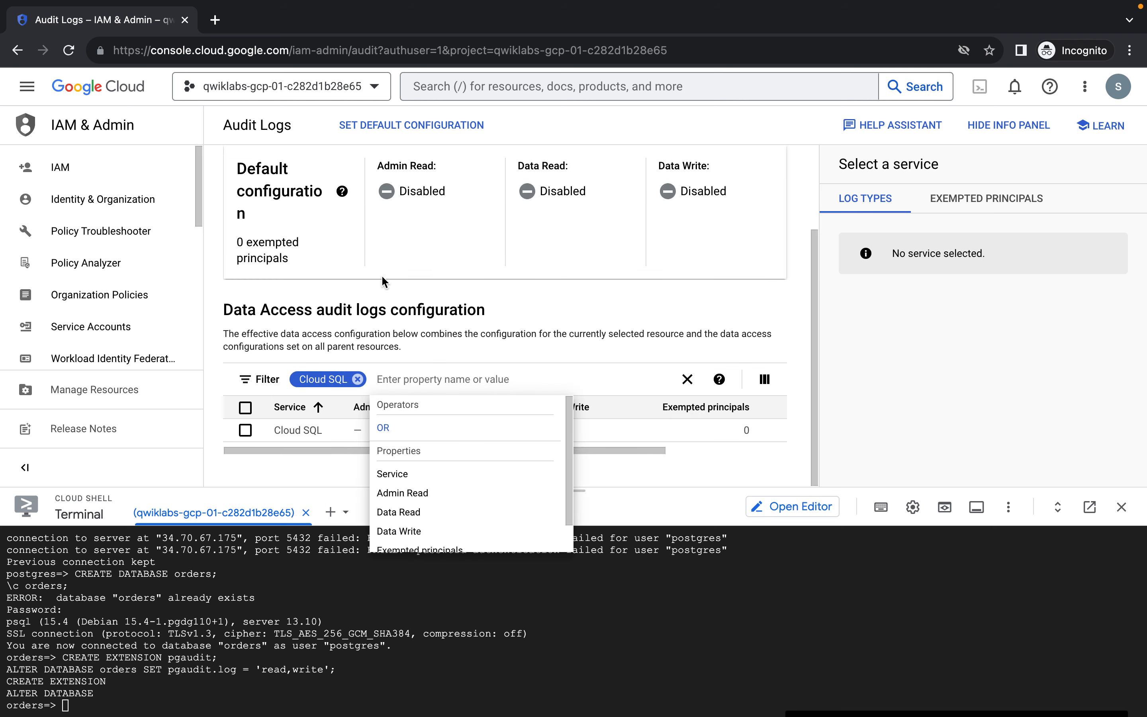
- Enable Admin Read, Data Read and Data Write audit logs for the Cloud SQL service and save the configuration
left_click(245, 430)
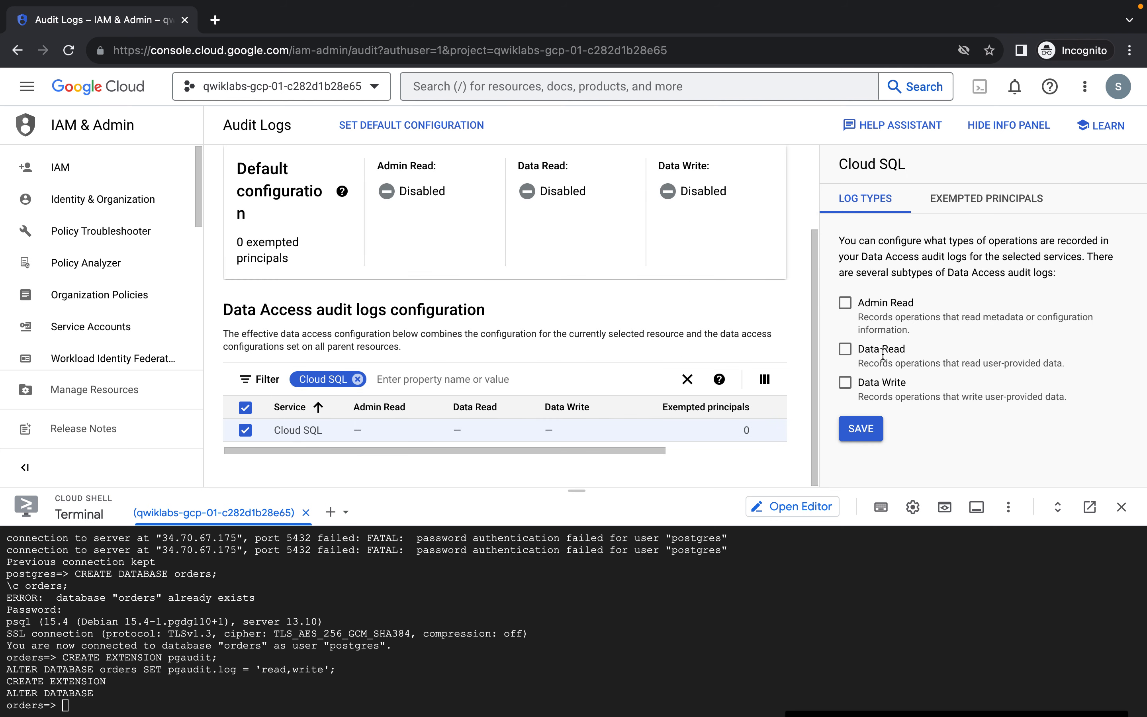
left_click(845, 303)
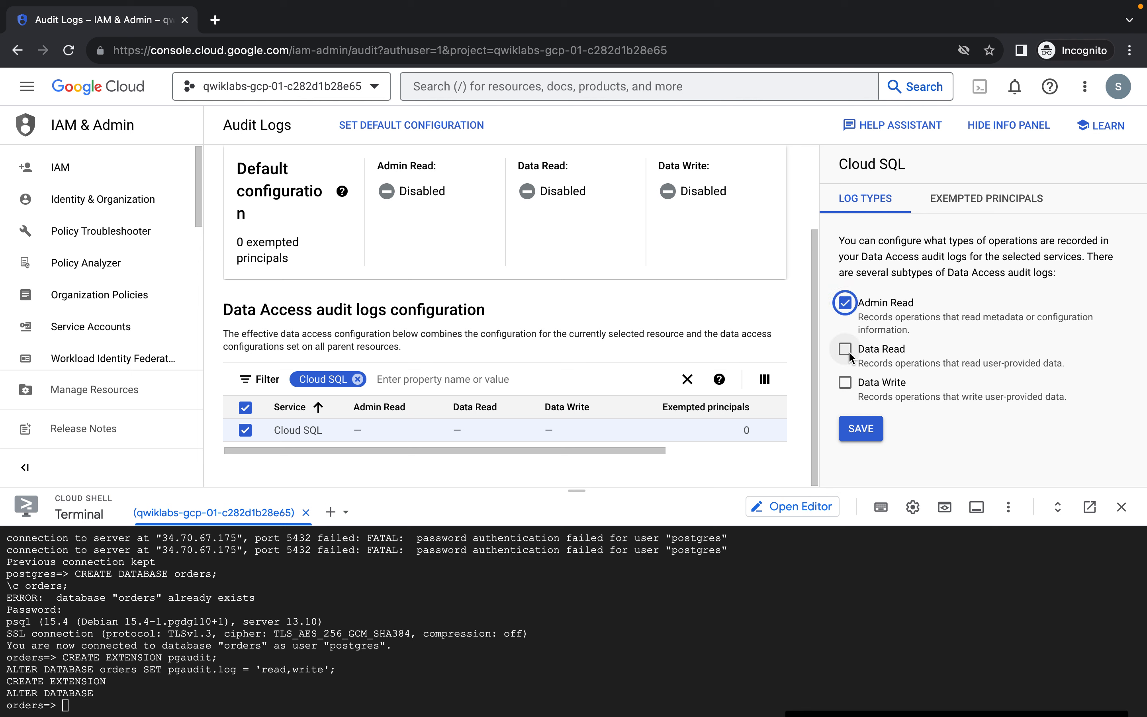
left_click(845, 382)
left_click(862, 429)
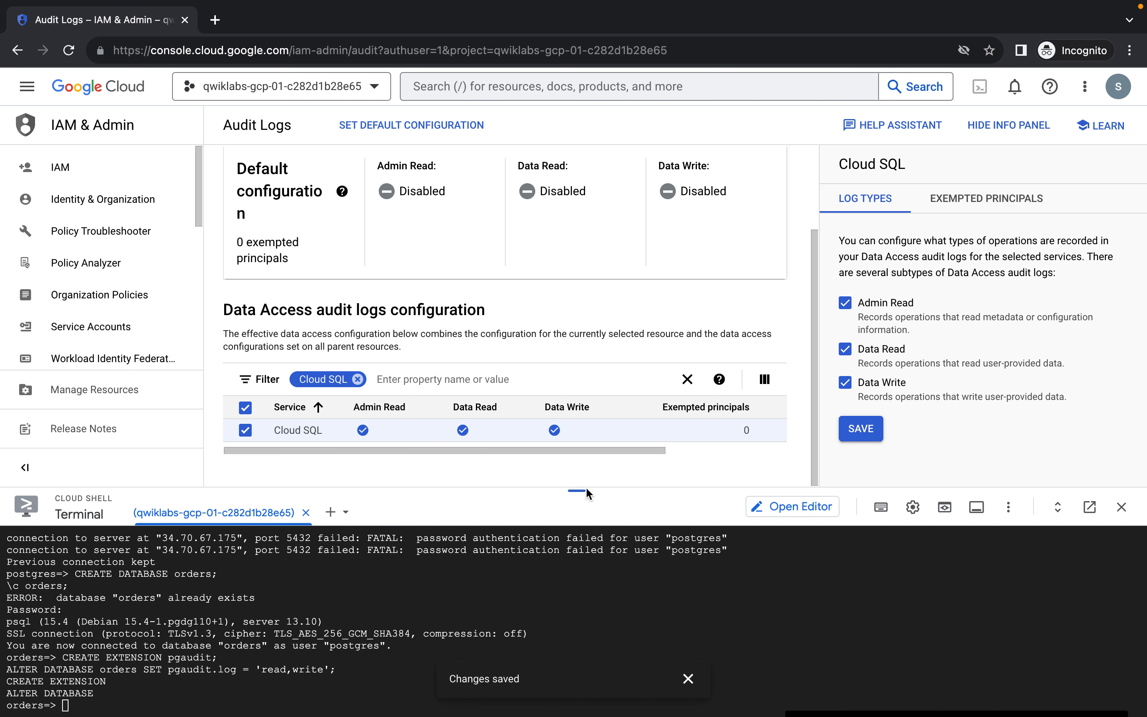
left_click_drag(582, 490, 585, 576)
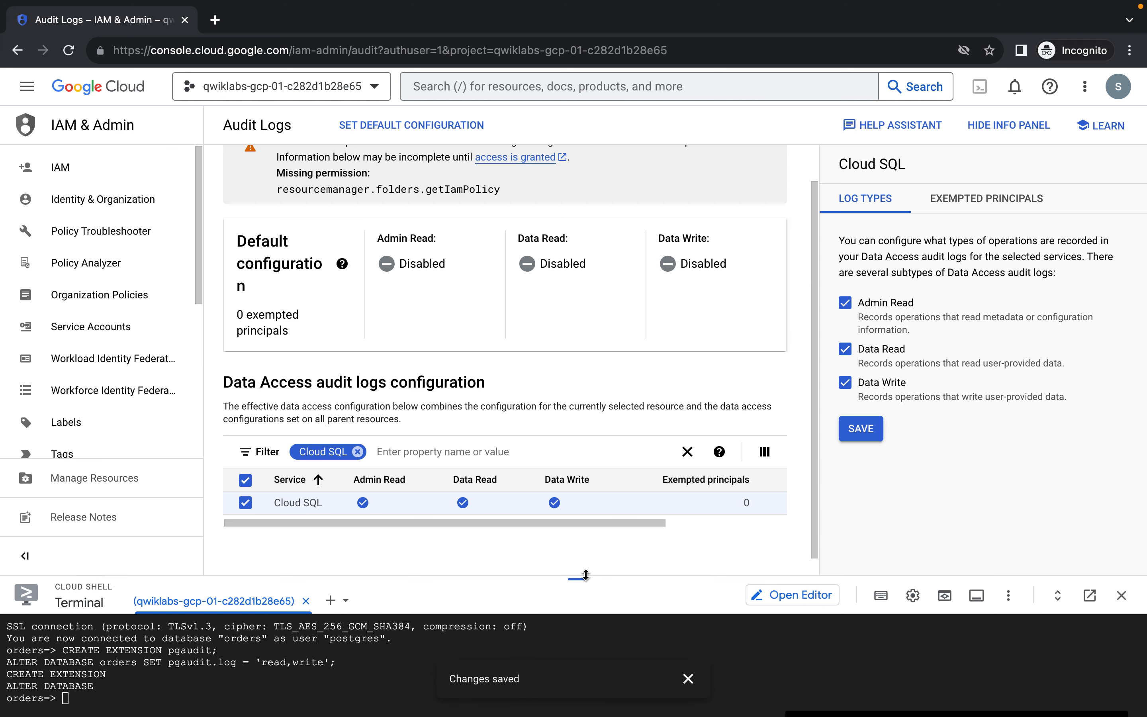
- Copy the gsutil download commands from step 1 of the lab's Populate a database on Cloud SQL for PostgreSQL section
key("ctrl+Left")
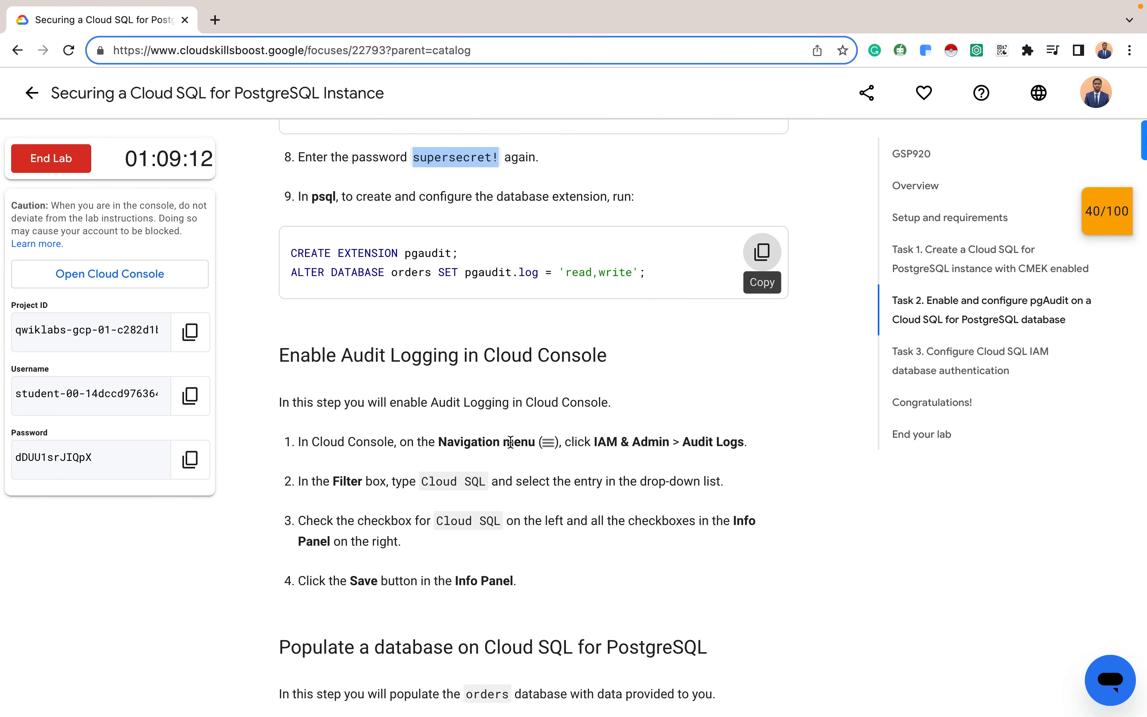
scroll(511, 443, "down", 3)
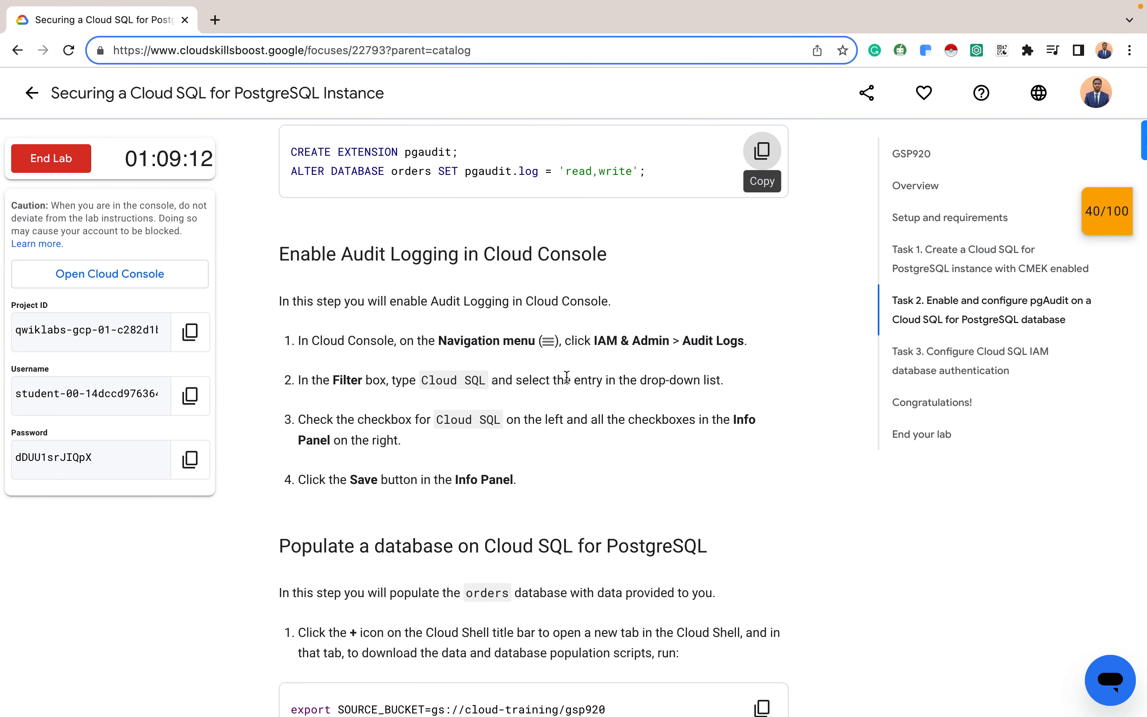
scroll(524, 523, "down", 3)
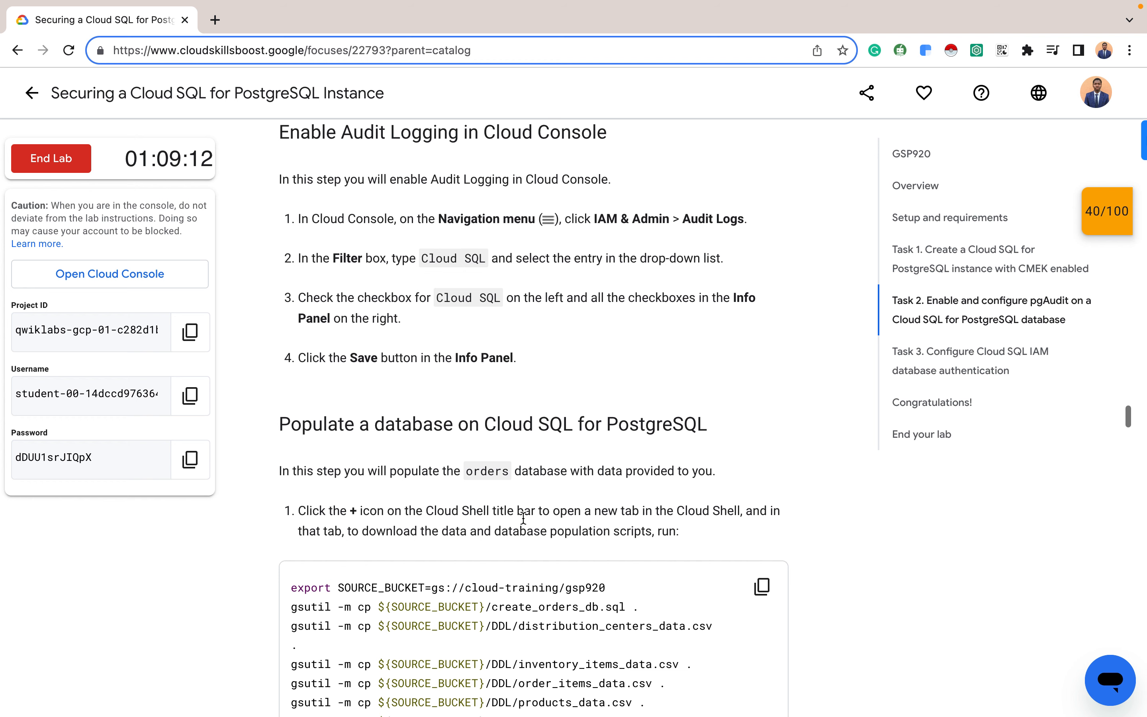
scroll(524, 519, "down", 3)
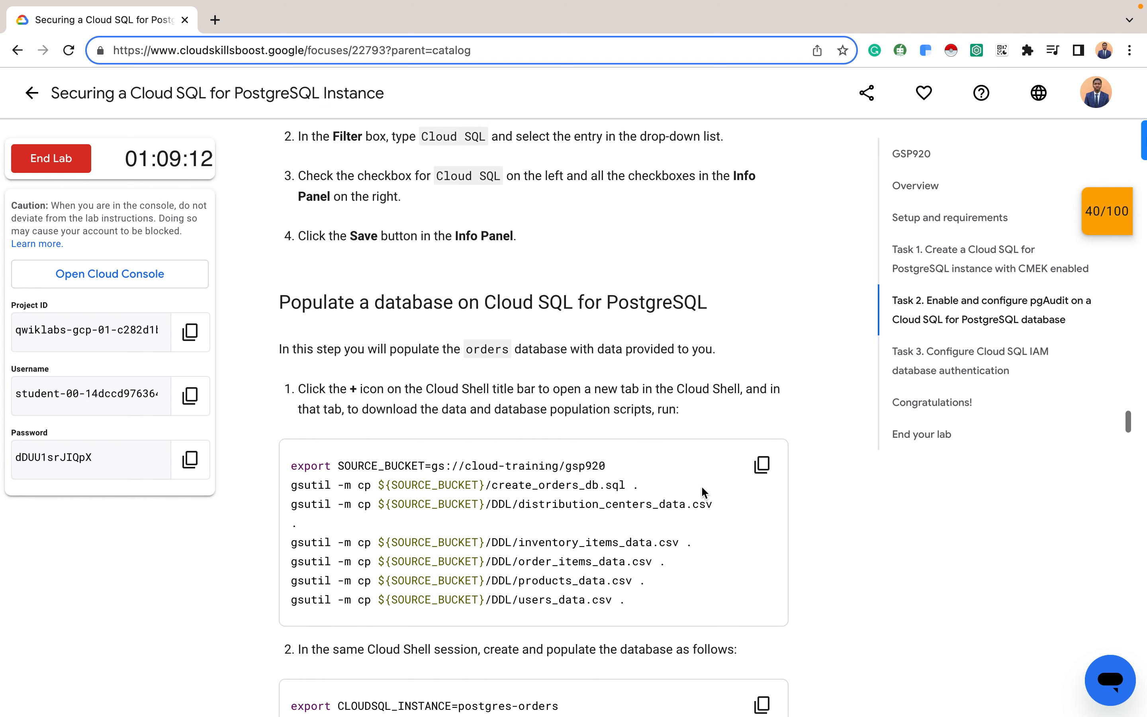
left_click(770, 472)
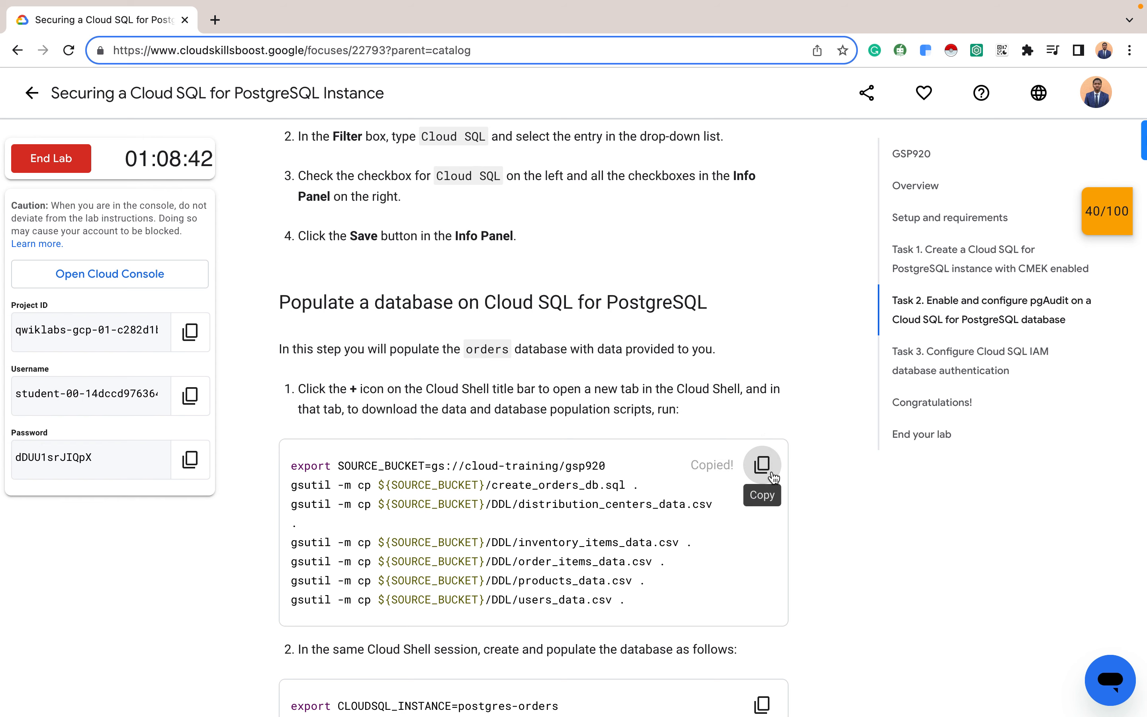
- Open a second Cloud Shell session and run the copied commands to download create_orders_db.sql and the CSV data files from gs://cloud-training/gsp920
key("ctrl+Right")
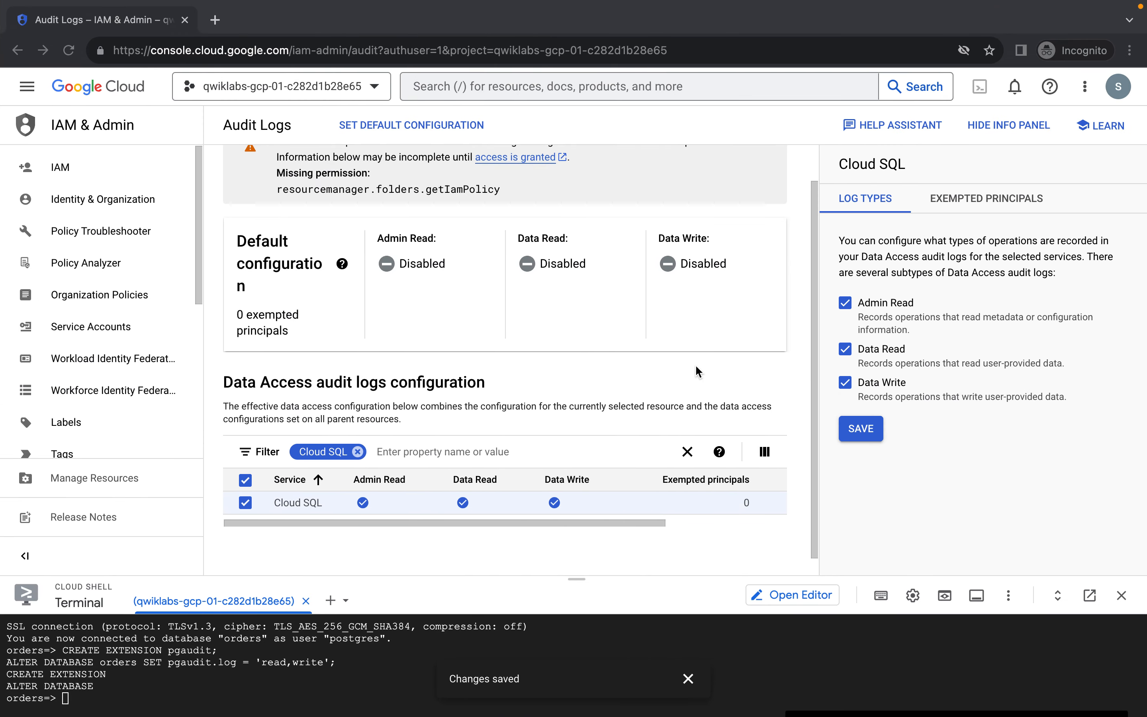
left_click(330, 600)
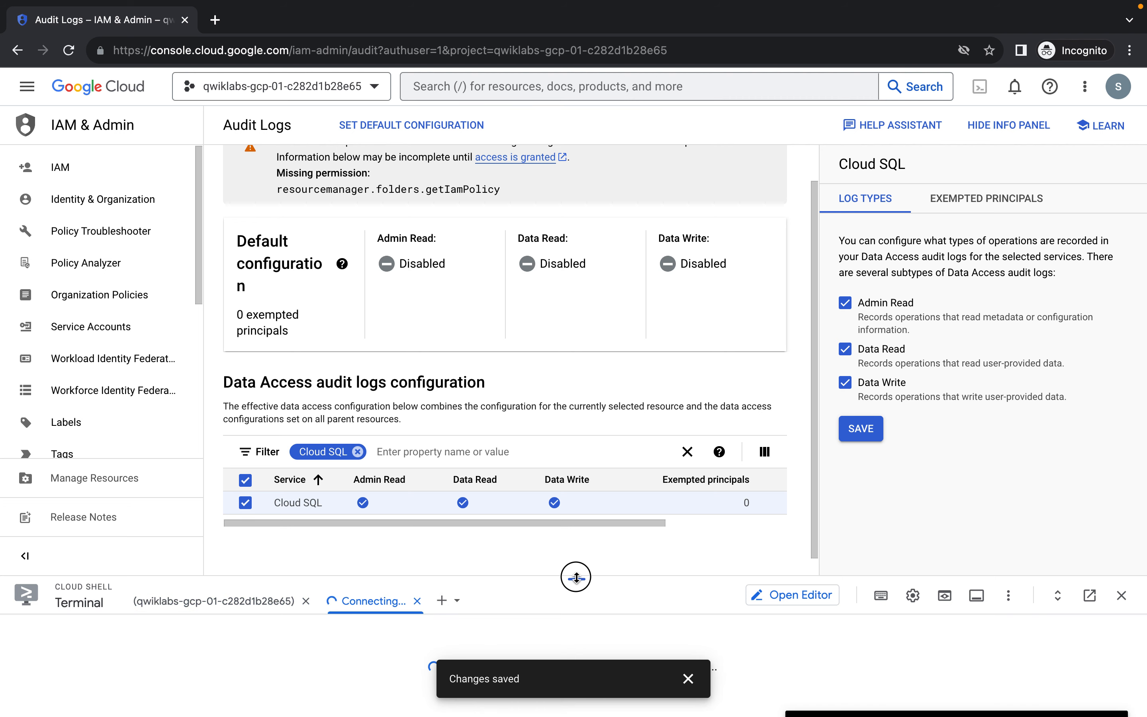
left_click_drag(578, 578, 584, 283)
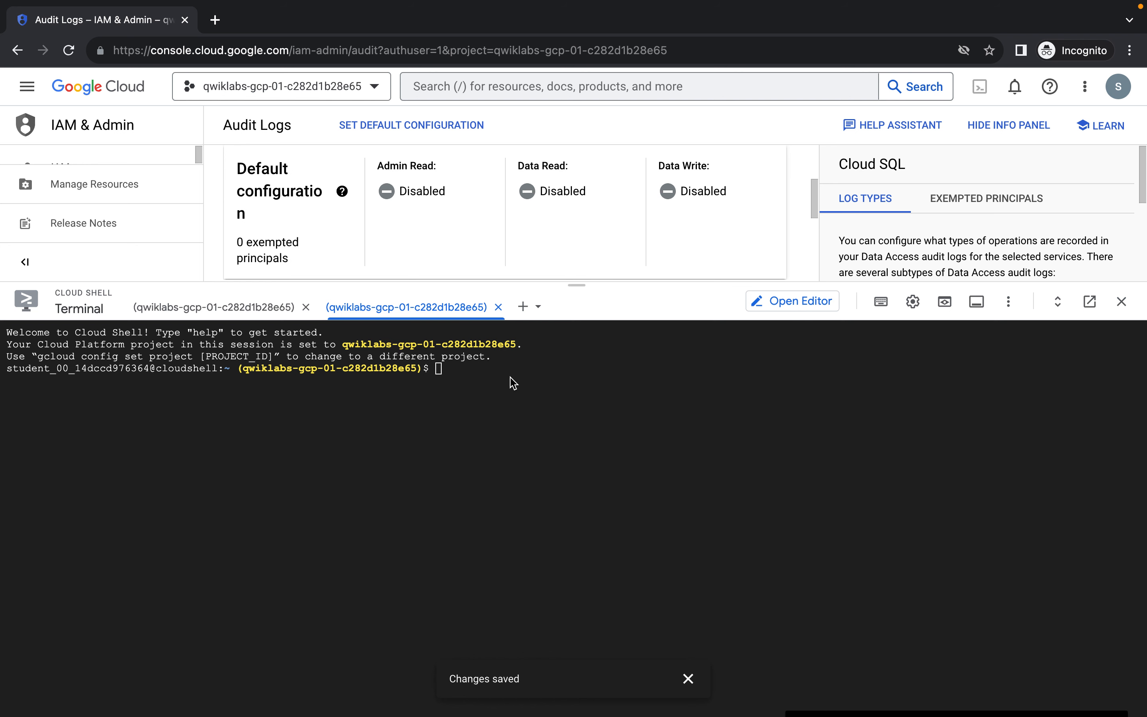
key("ctrl+v")
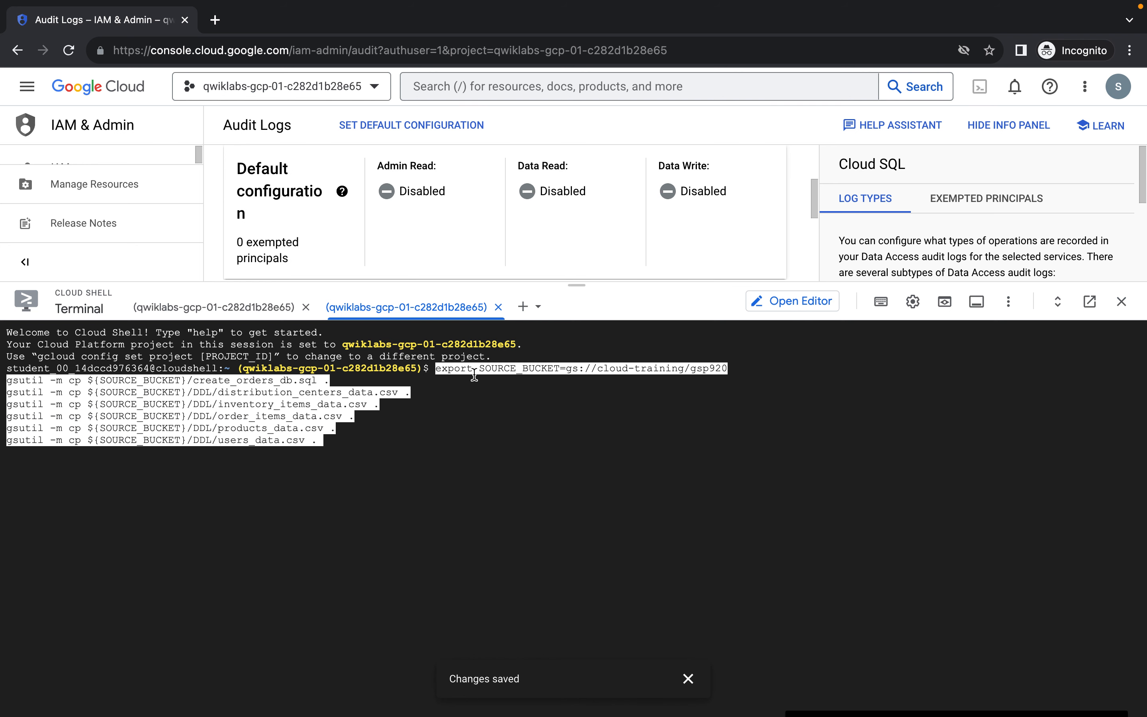
key("Return")
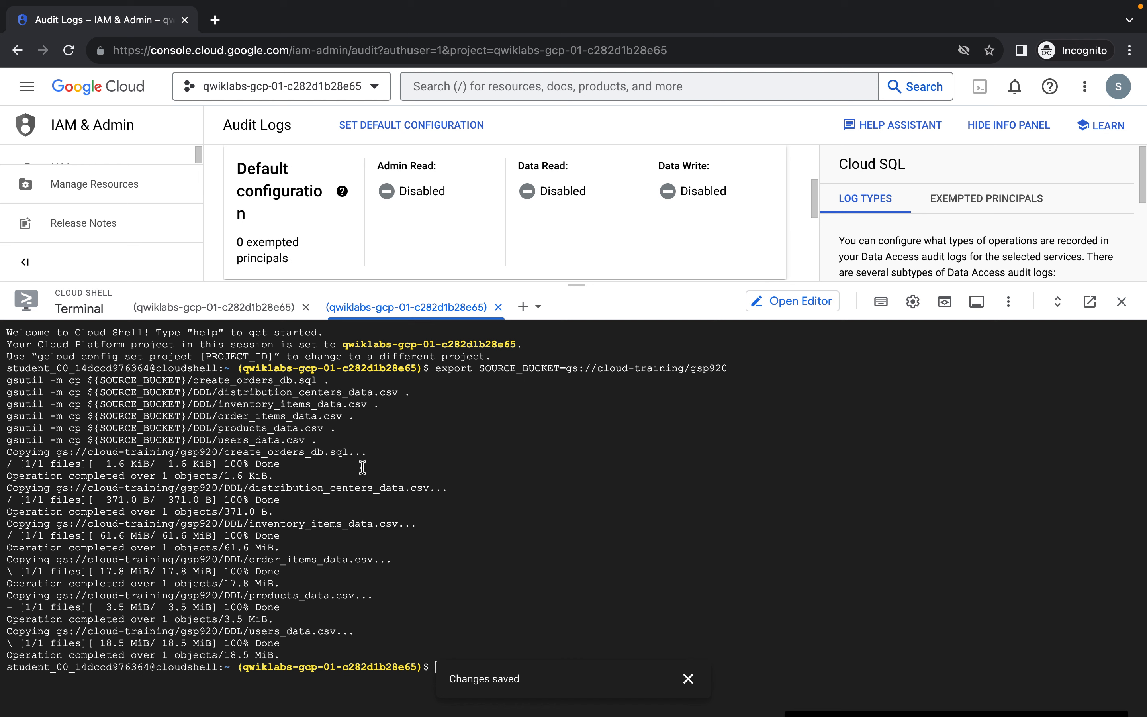
- Copy the lab's database population commands, including the PGPASSWORD password, and run them in the same session to load create_orders_db.sql into postgres-orders
key("ctrl+Left")
scroll(512, 463, "down", 4)
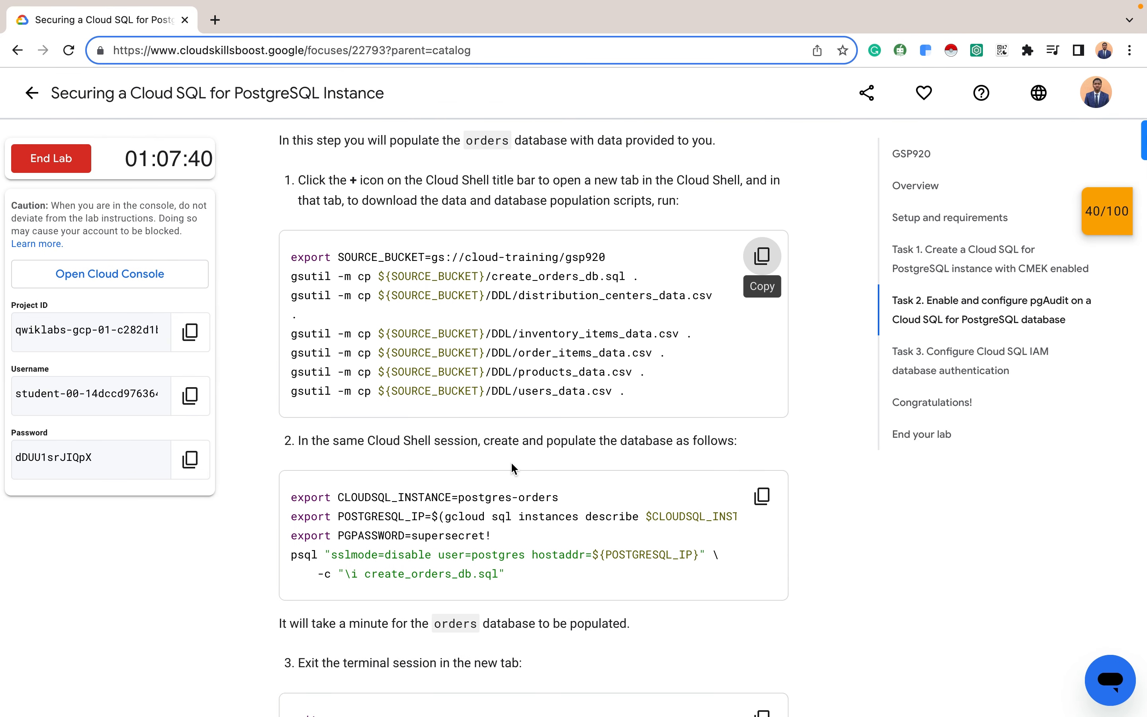
left_click(757, 496)
key("ctrl+Right")
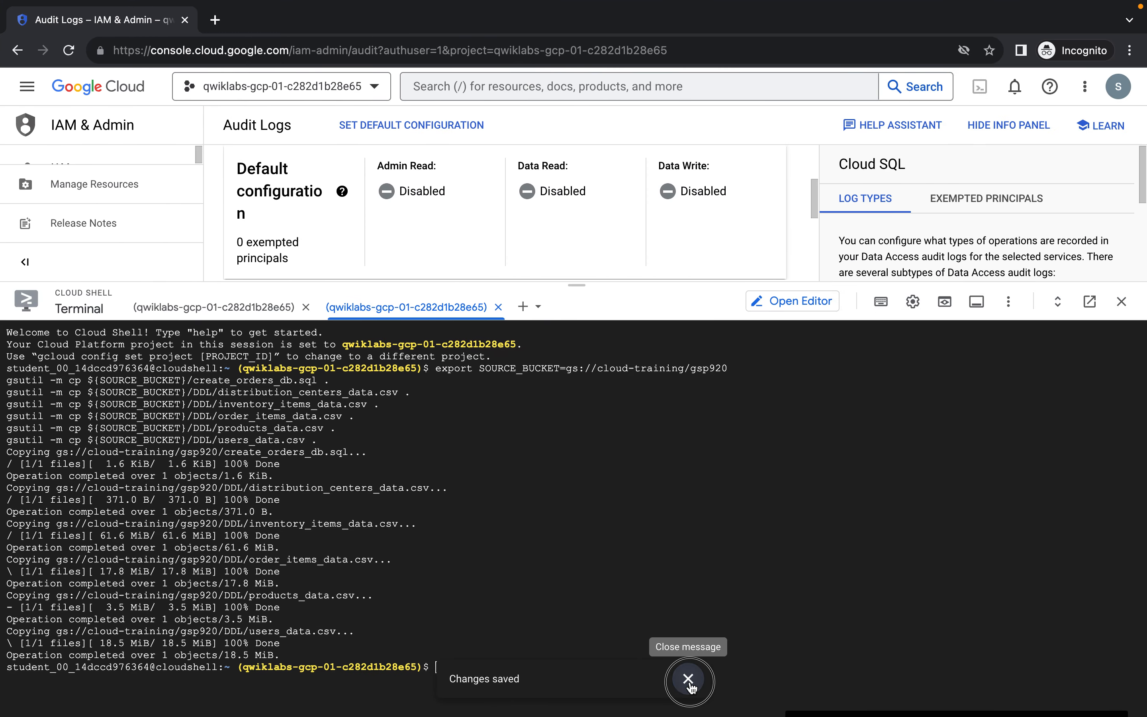
left_click(689, 679)
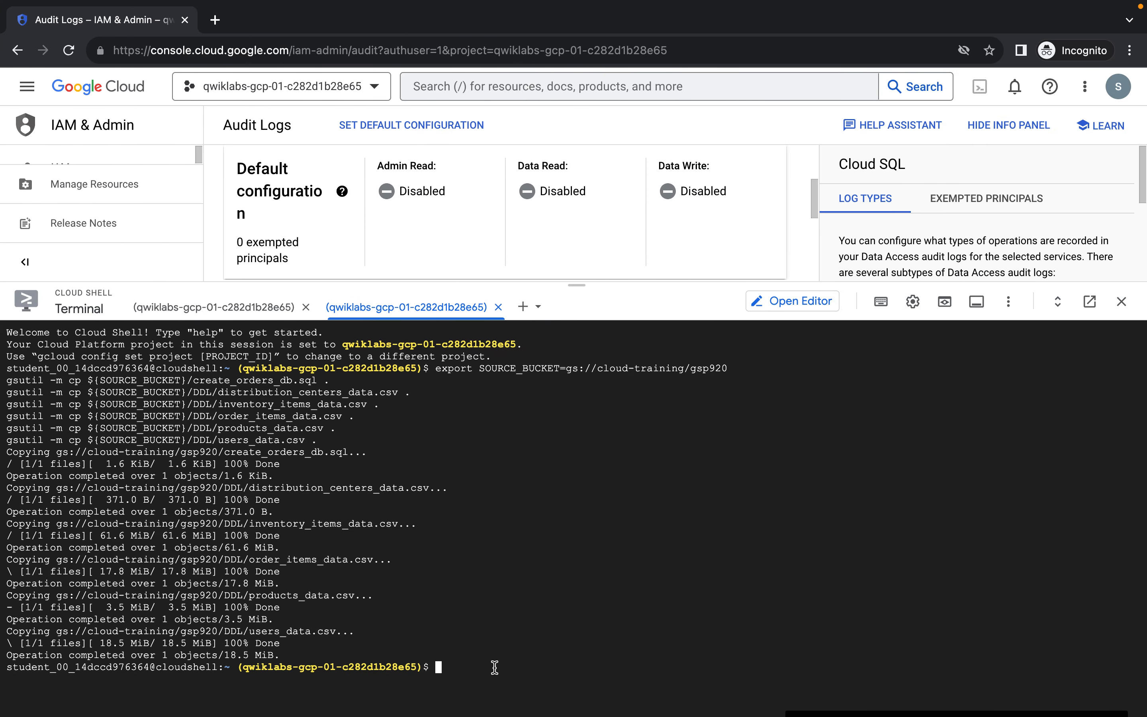
key("ctrl+v")
key("Return")
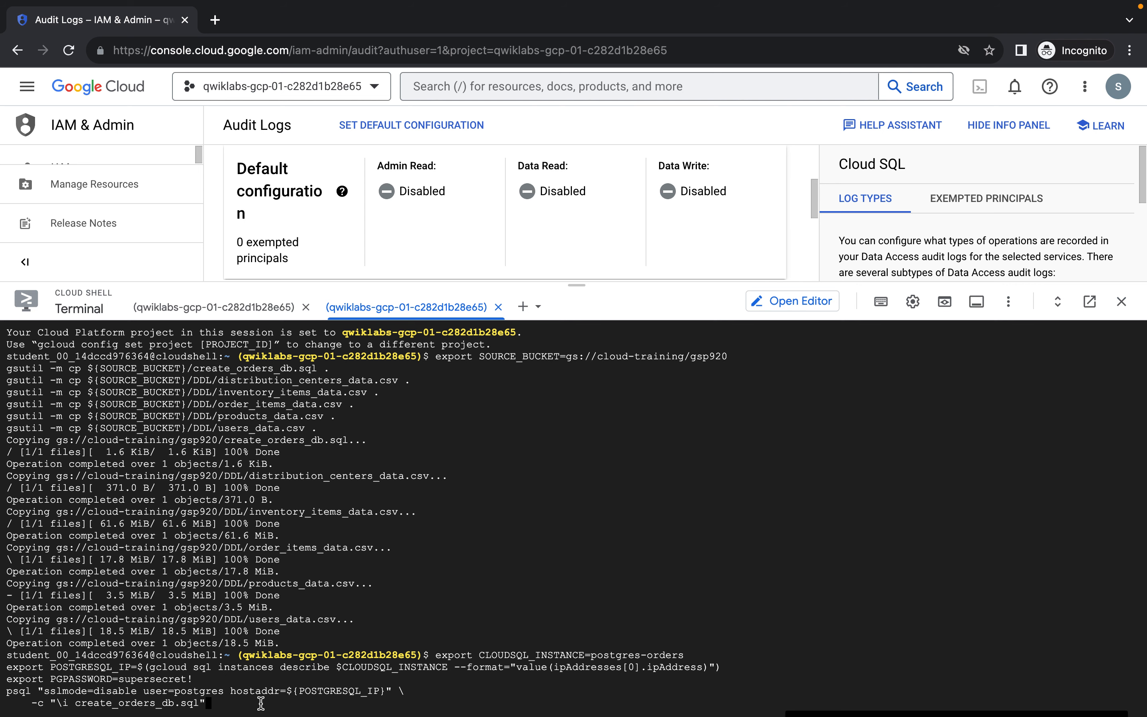
key("Return")
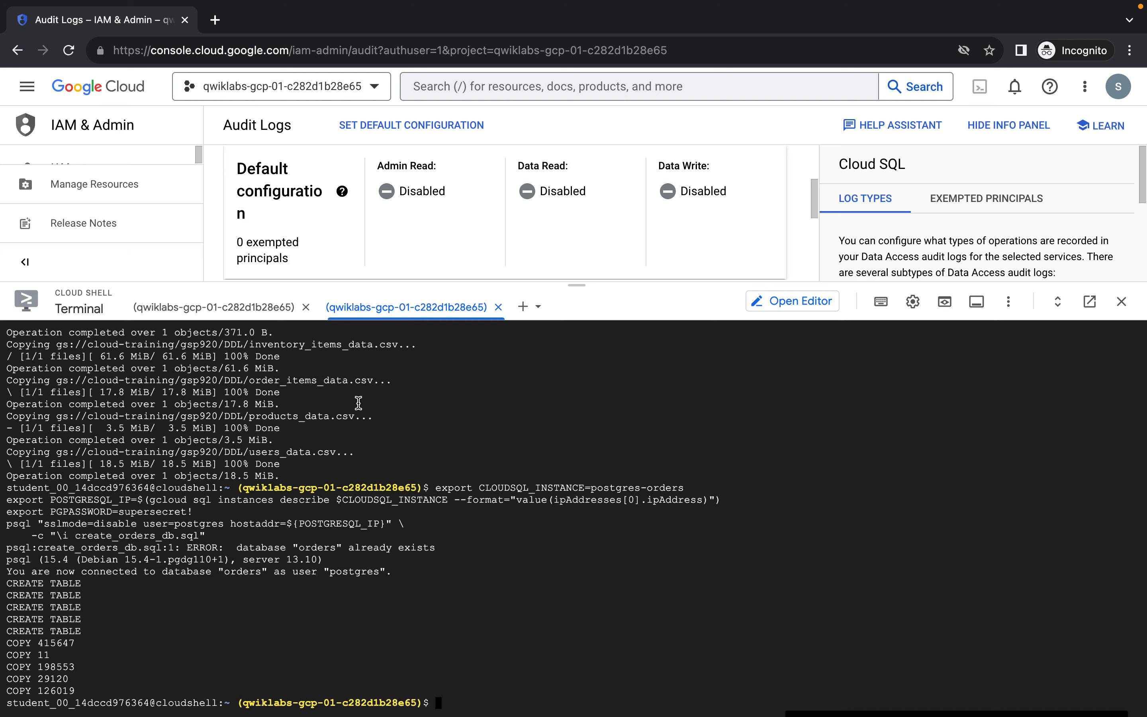
scroll(358, 403, "up", 2)
scroll(359, 403, "down", 2)
- Copy the lab's exit command and run it in the second Cloud Shell session to end that session
key("ctrl+Left")
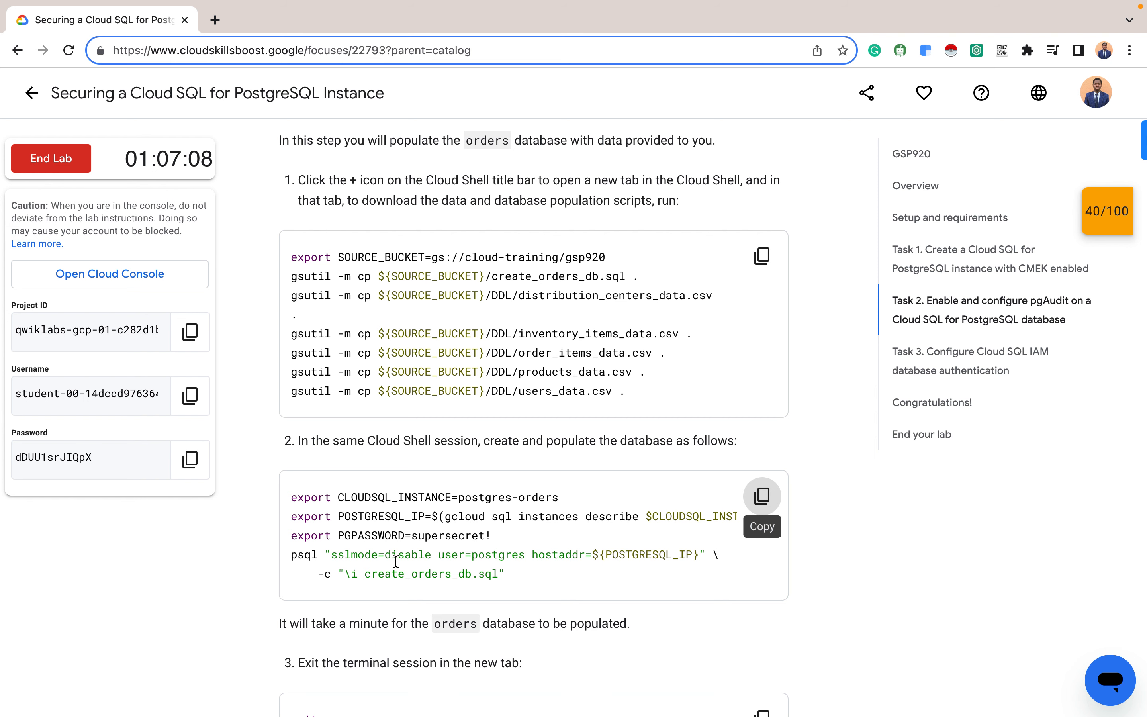
scroll(552, 514, "down", 2)
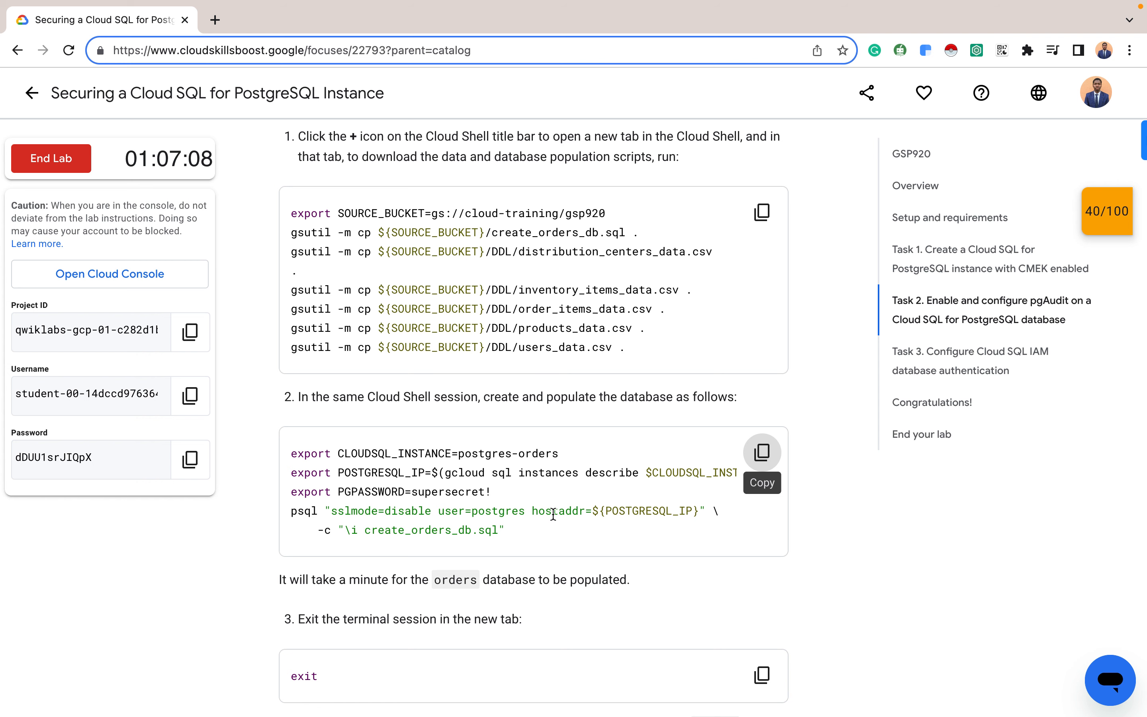
scroll(553, 513, "down", 6)
scroll(553, 513, "down", 5)
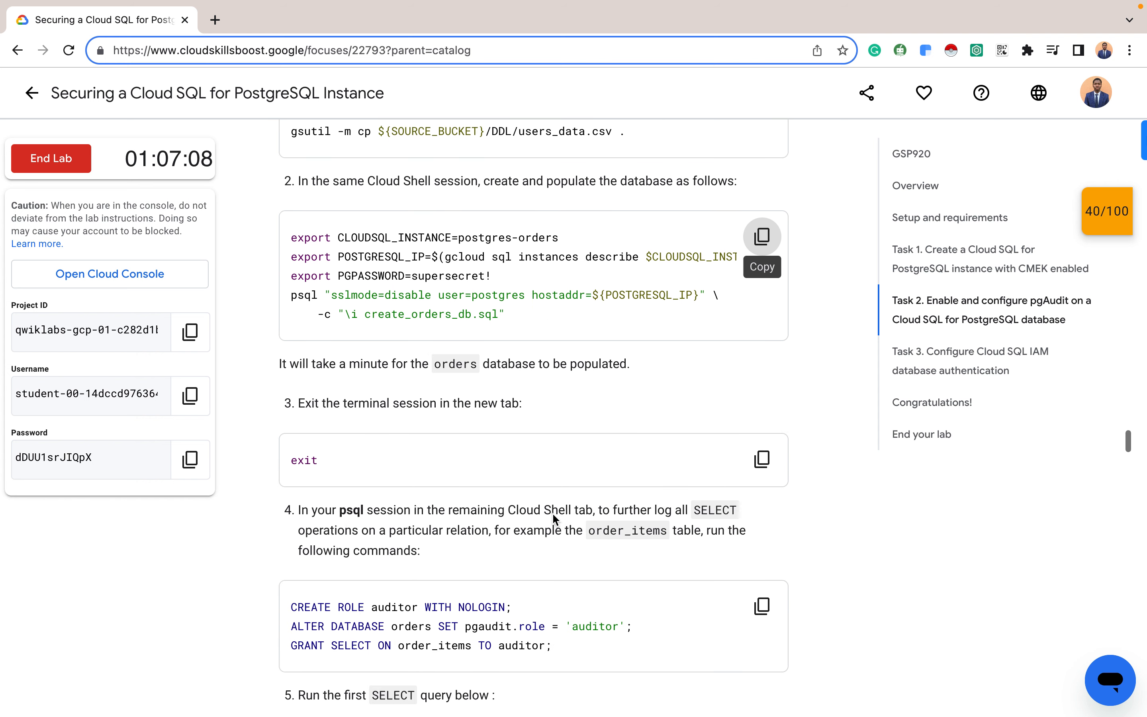
left_click(761, 400)
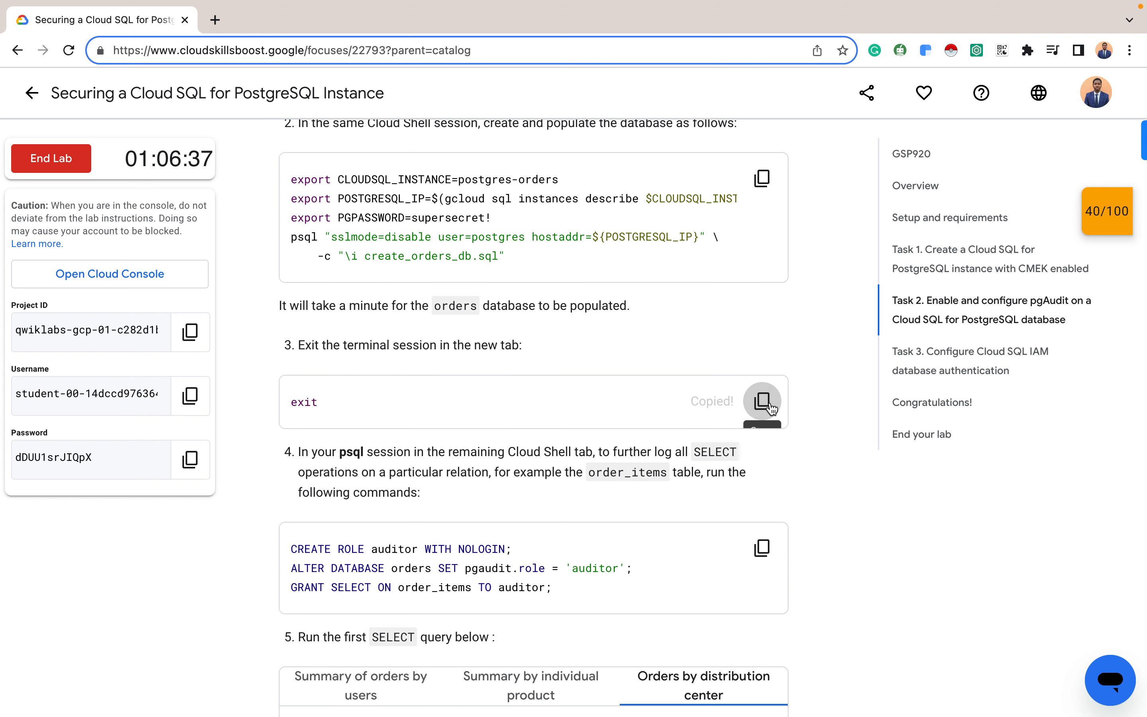
key("super+Tab")
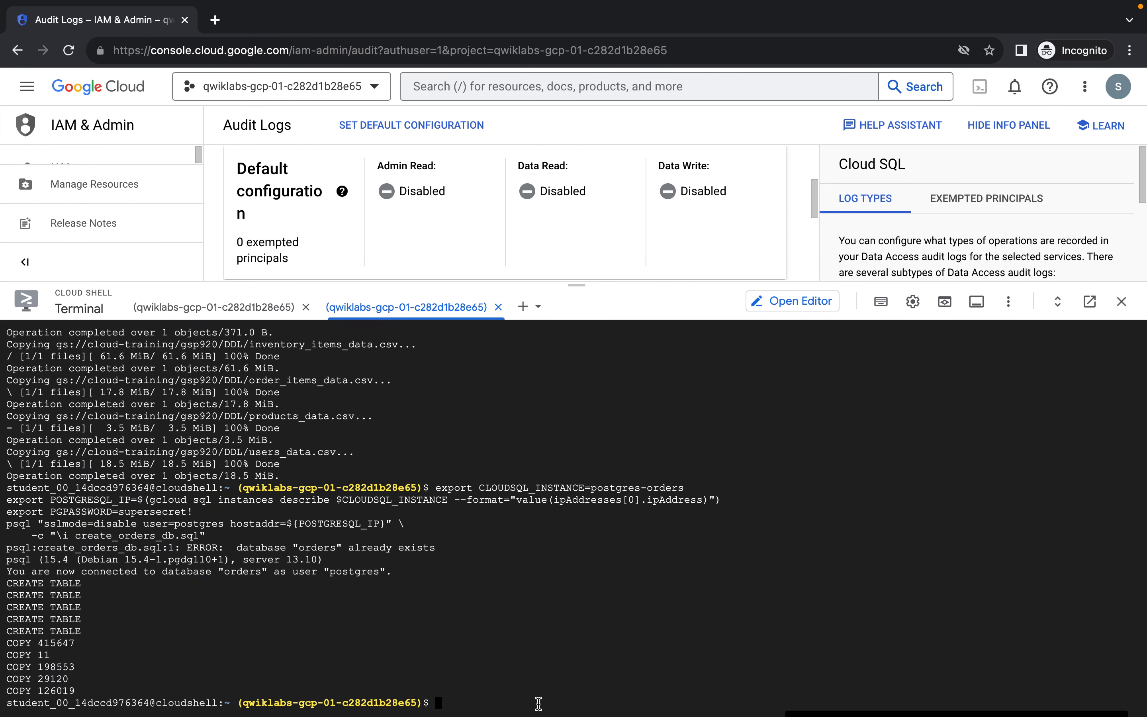
key("super+v")
key("Return")
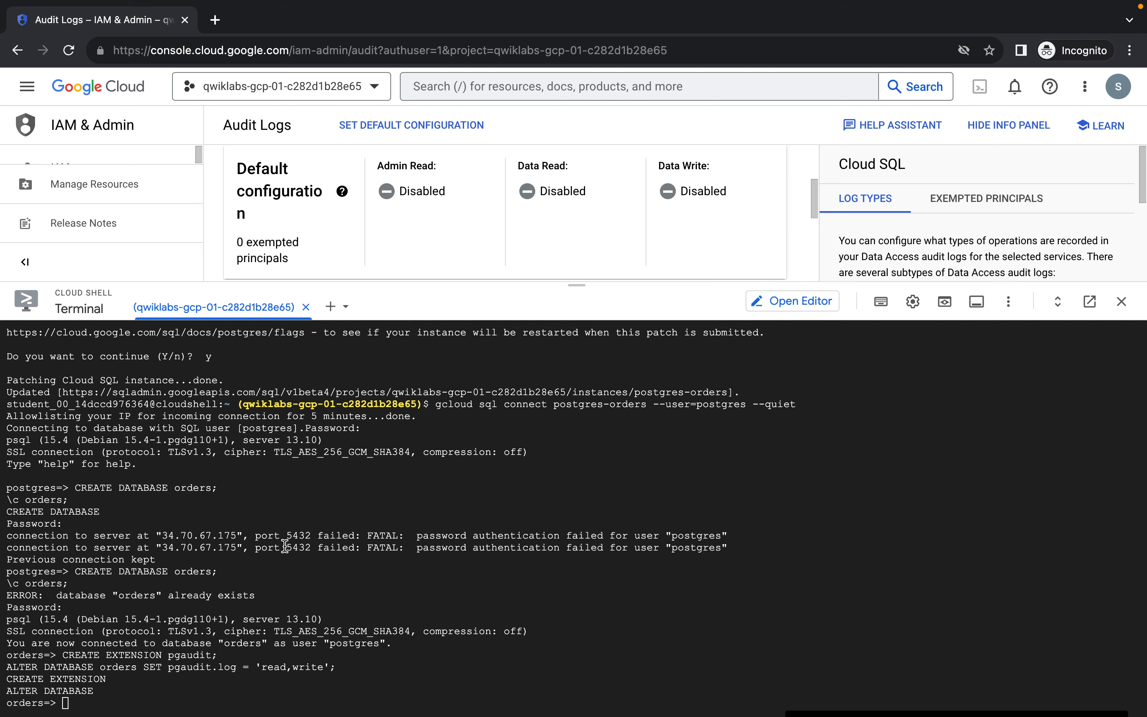
- Copy the lab's step 4 commands and run them in psql to create the auditor role, set pgaudit.role and grant SELECT on order_items
key("ctrl+Left")
scroll(506, 540, "down", 2)
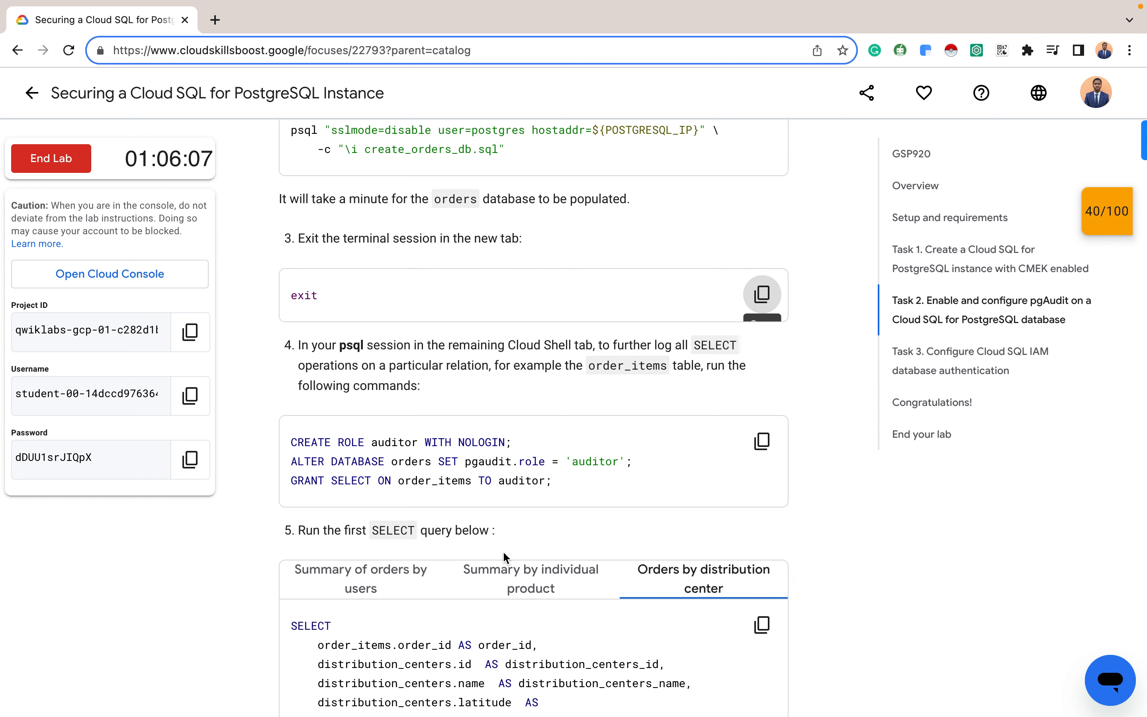
scroll(503, 550, "down", 1)
left_click(762, 427)
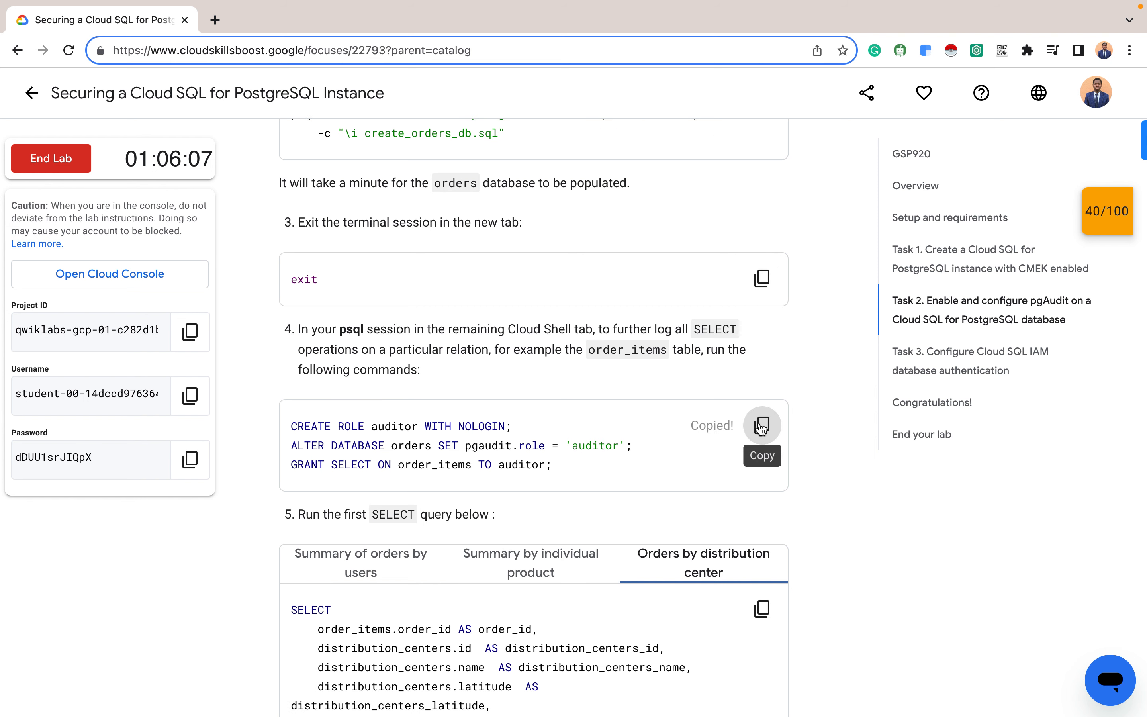
key("ctrl+Right")
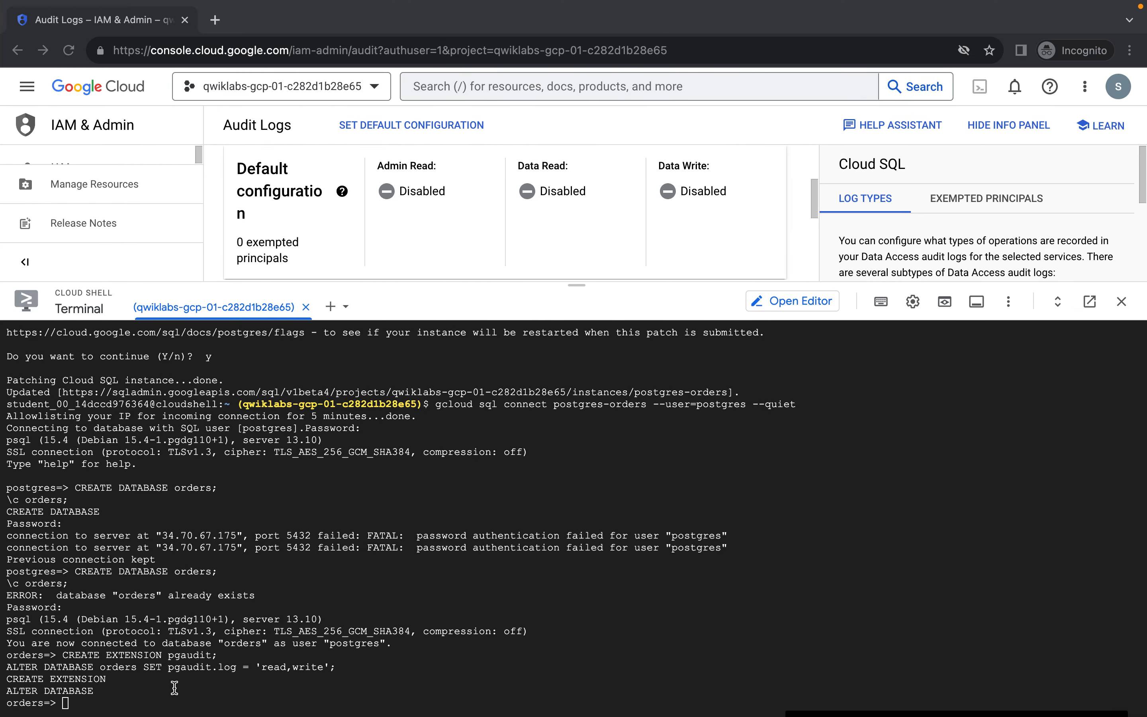
left_click(157, 697)
key("ctrl+v")
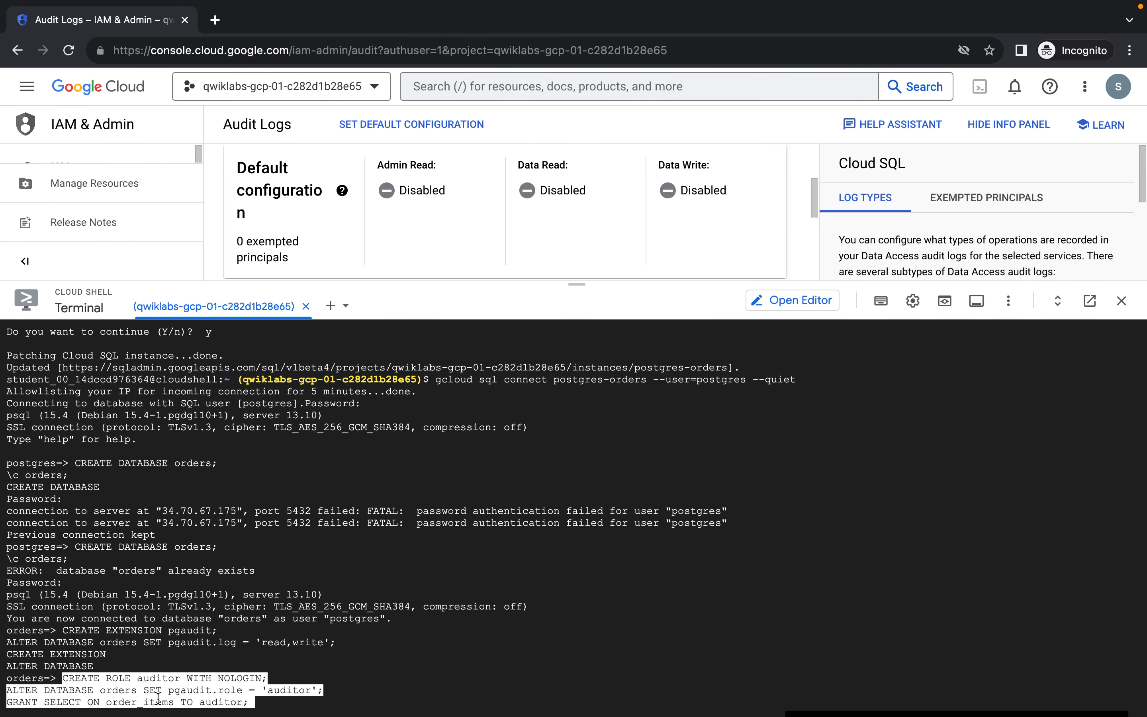
key("Right")
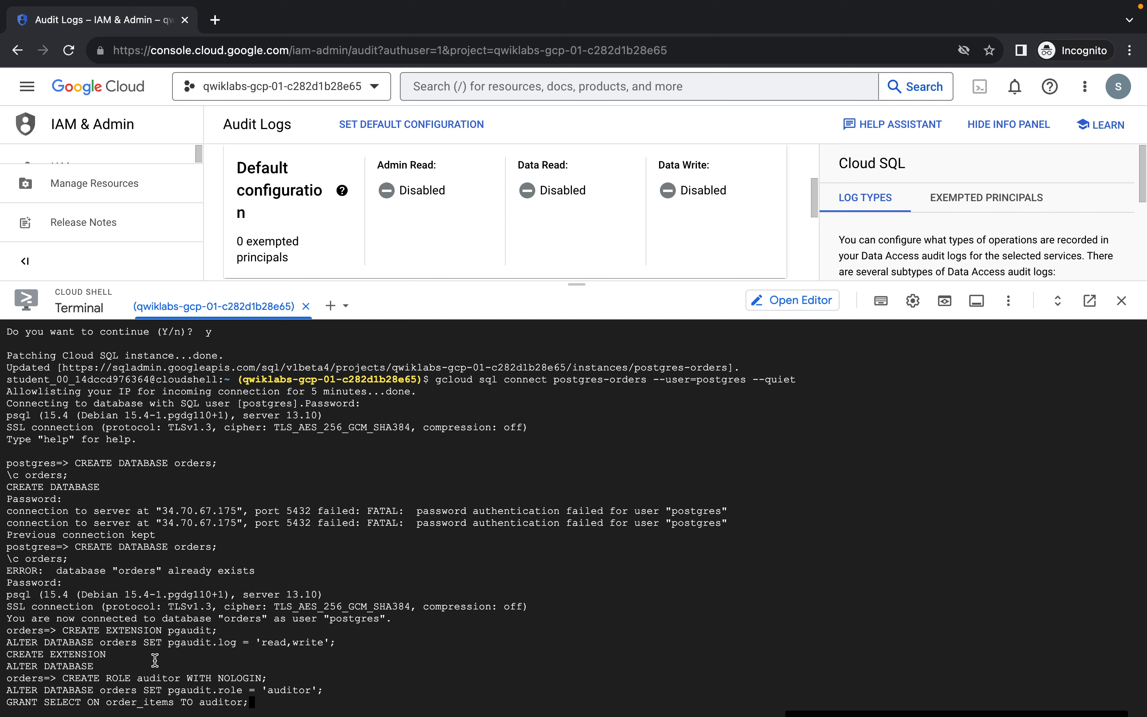
key("Return")
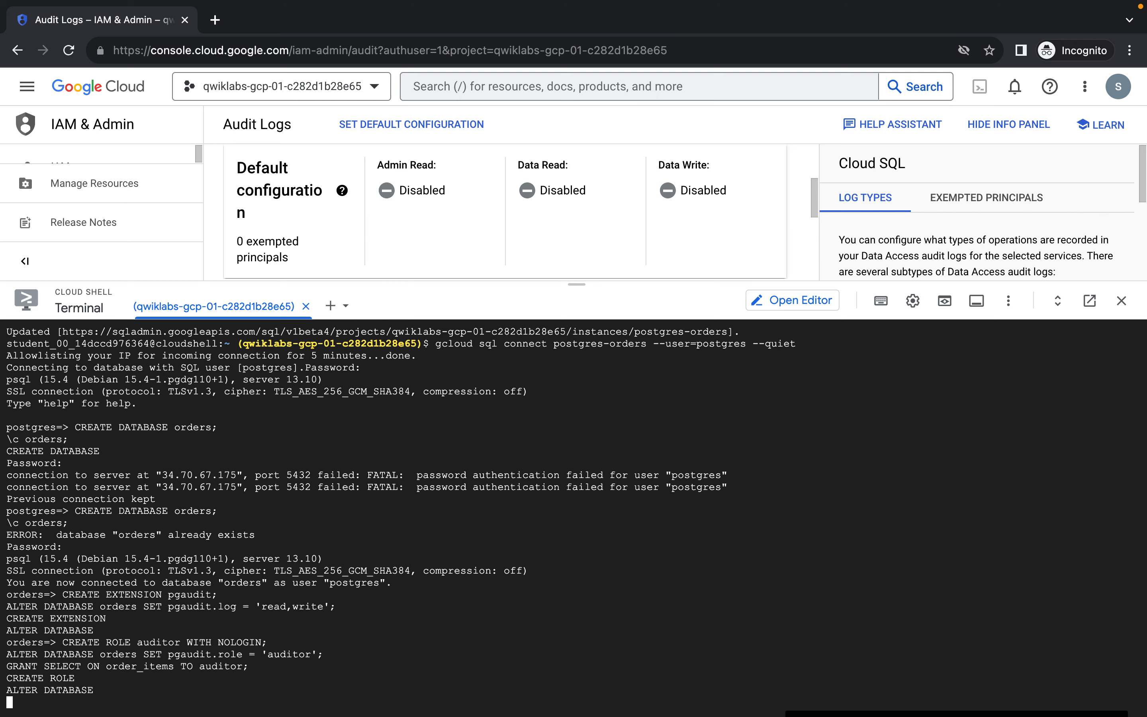
- Copy the lab's Summary of orders by users query, run it in the orders database, and quit the paged output
key("ctrl+Left")
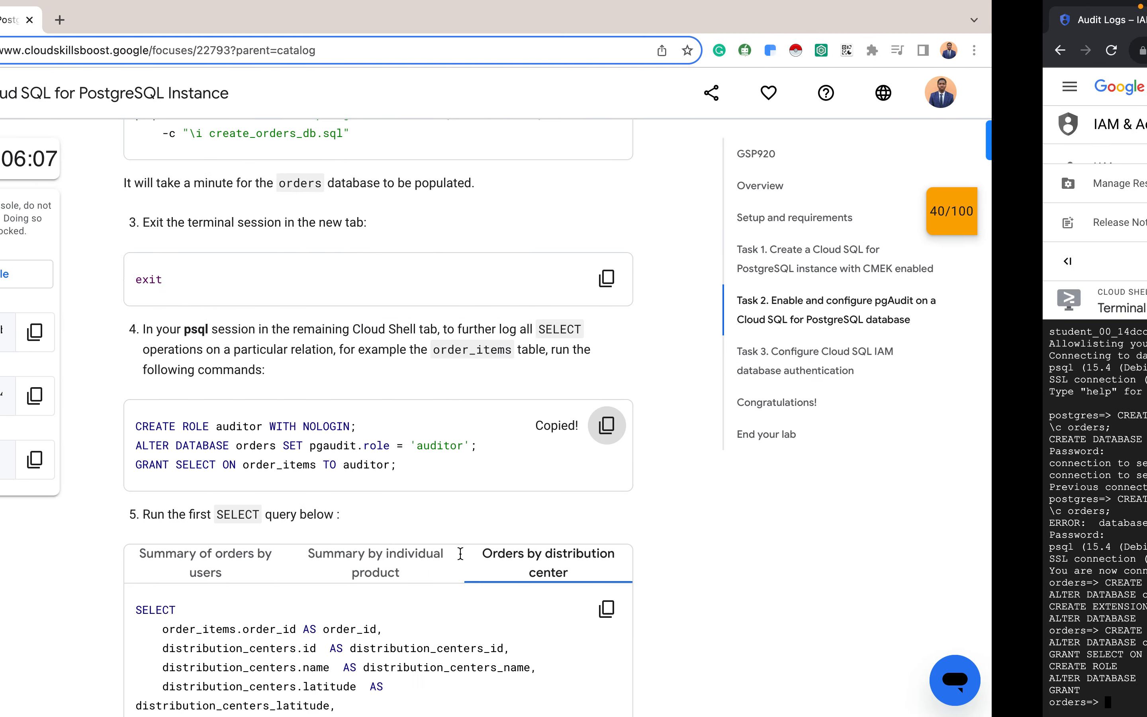
left_click(377, 434)
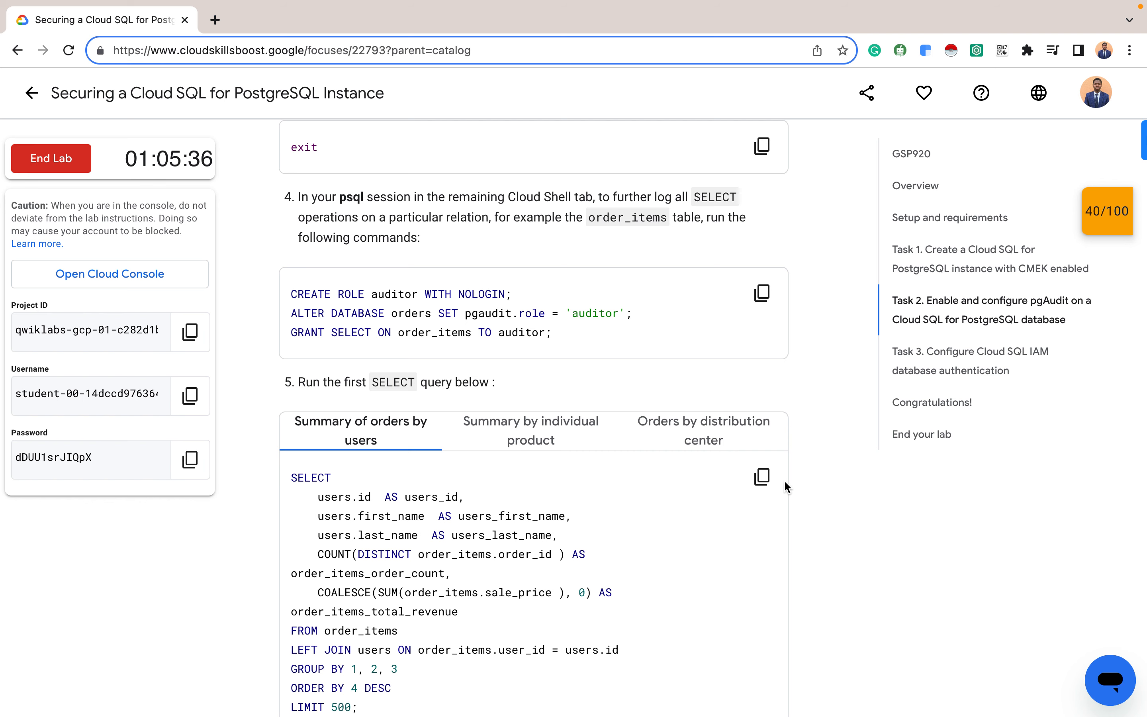
left_click(763, 478)
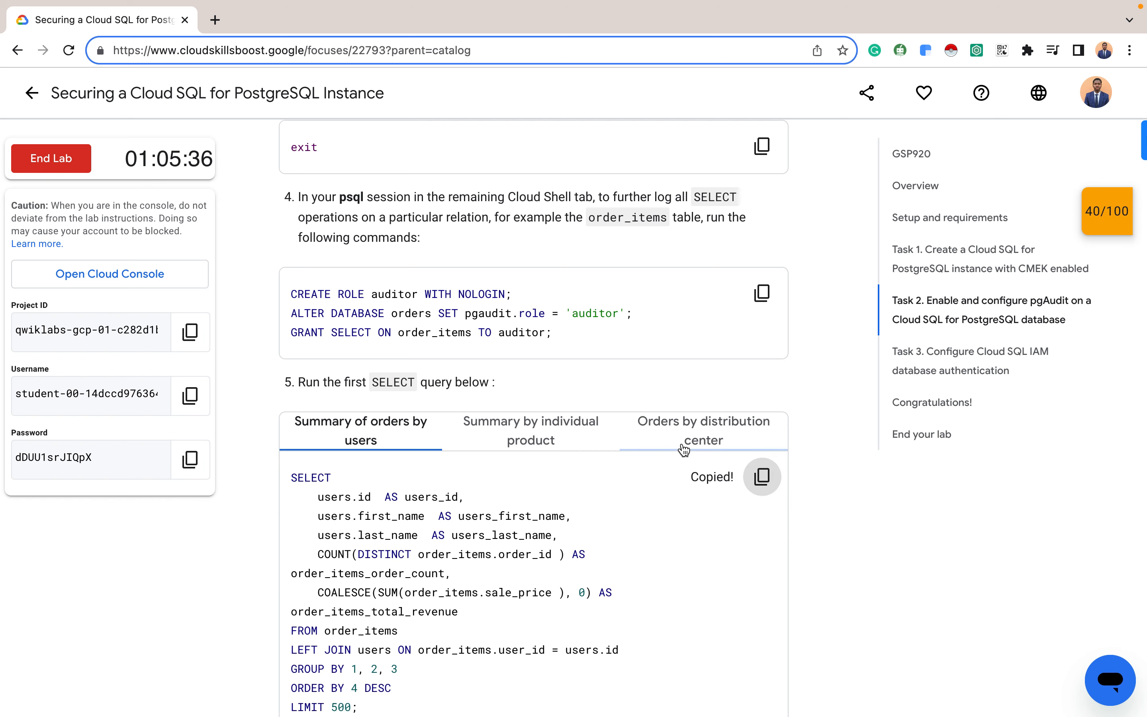
key("ctrl+Right")
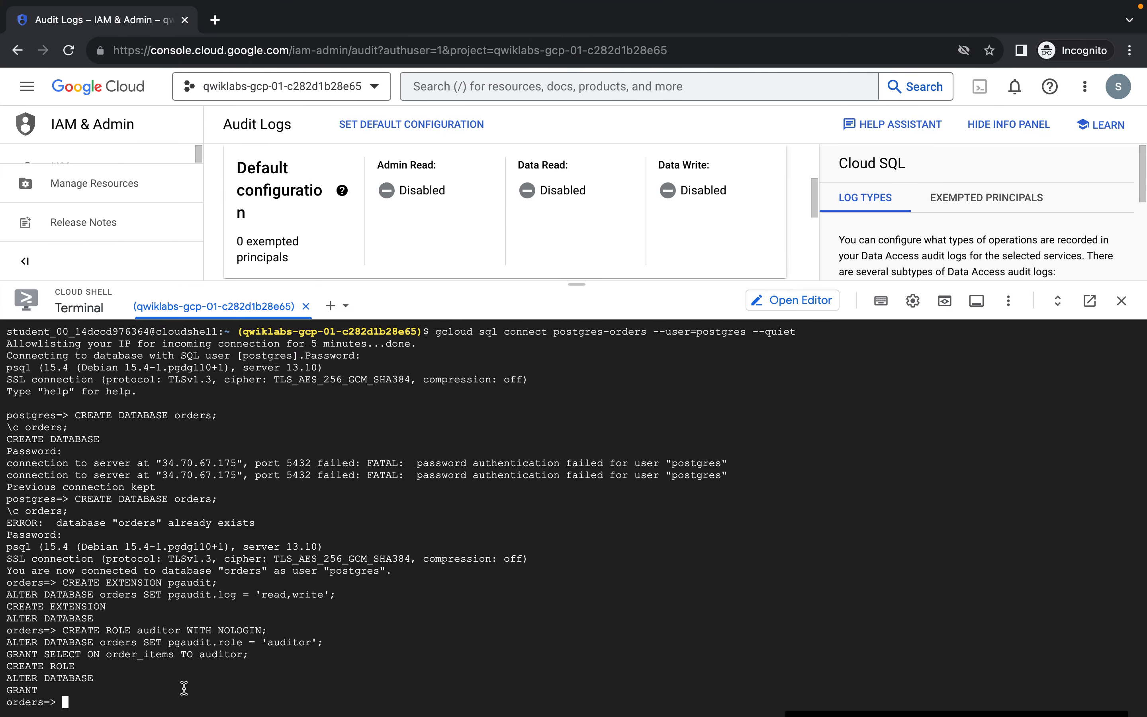
key("ctrl+v")
key("Right")
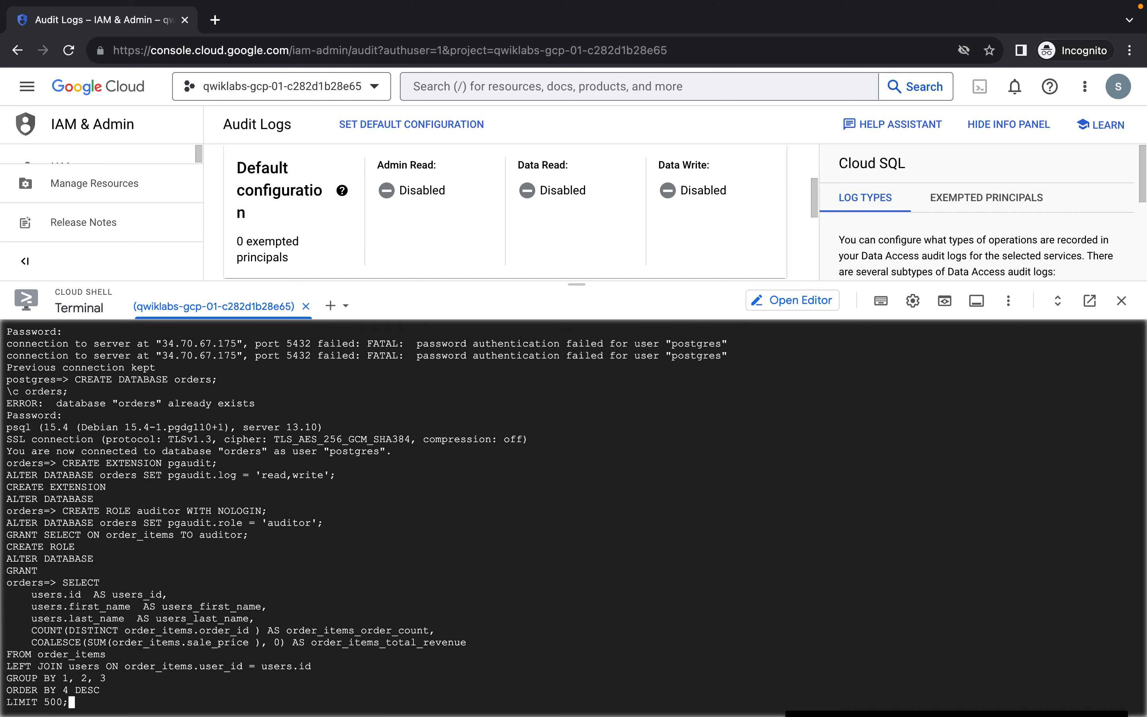
key("Return")
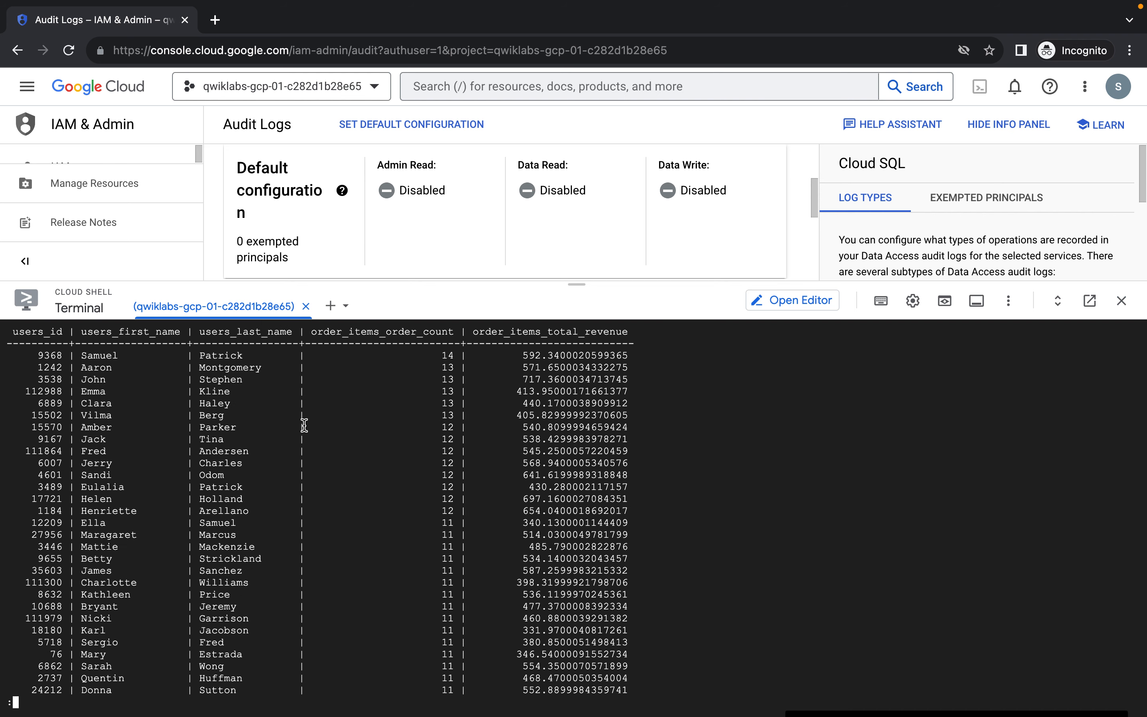
key("ctrl+Left")
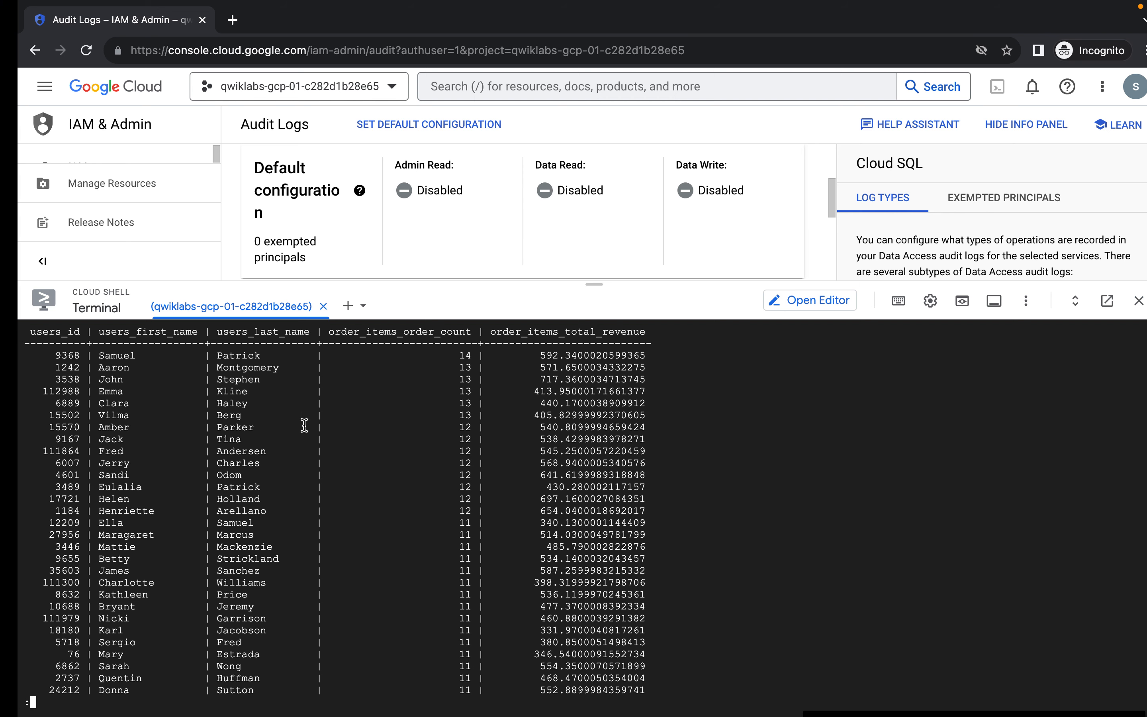
scroll(484, 492, "down", 6)
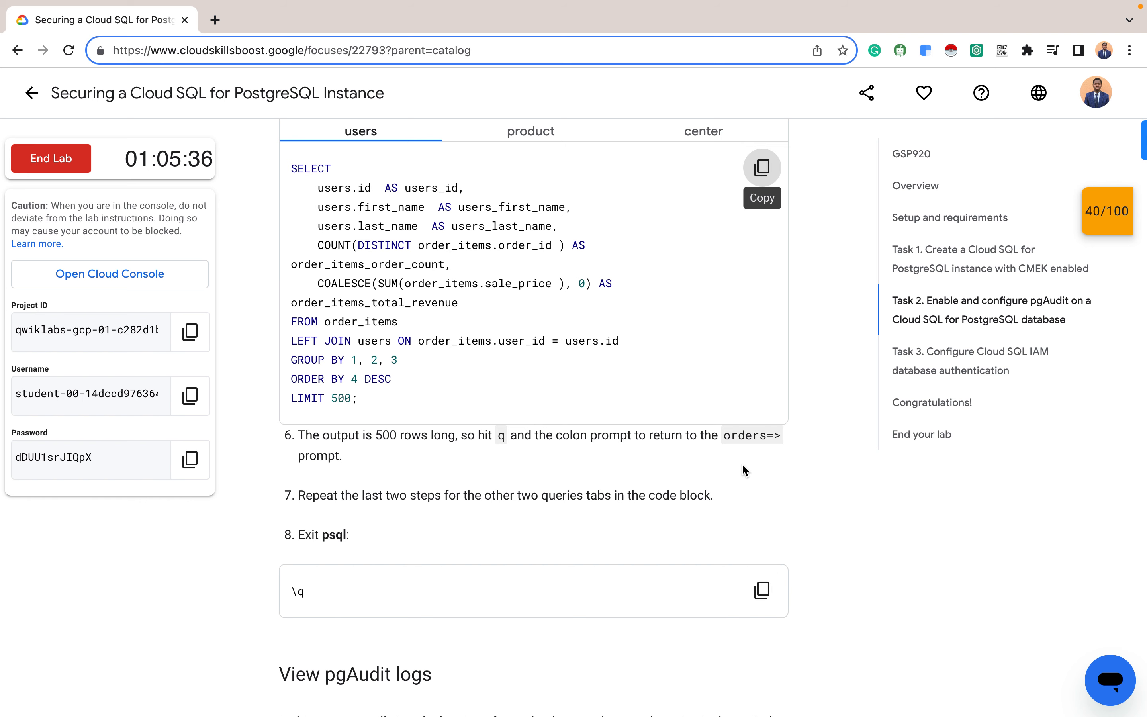
key("ctrl+Right")
key("q")
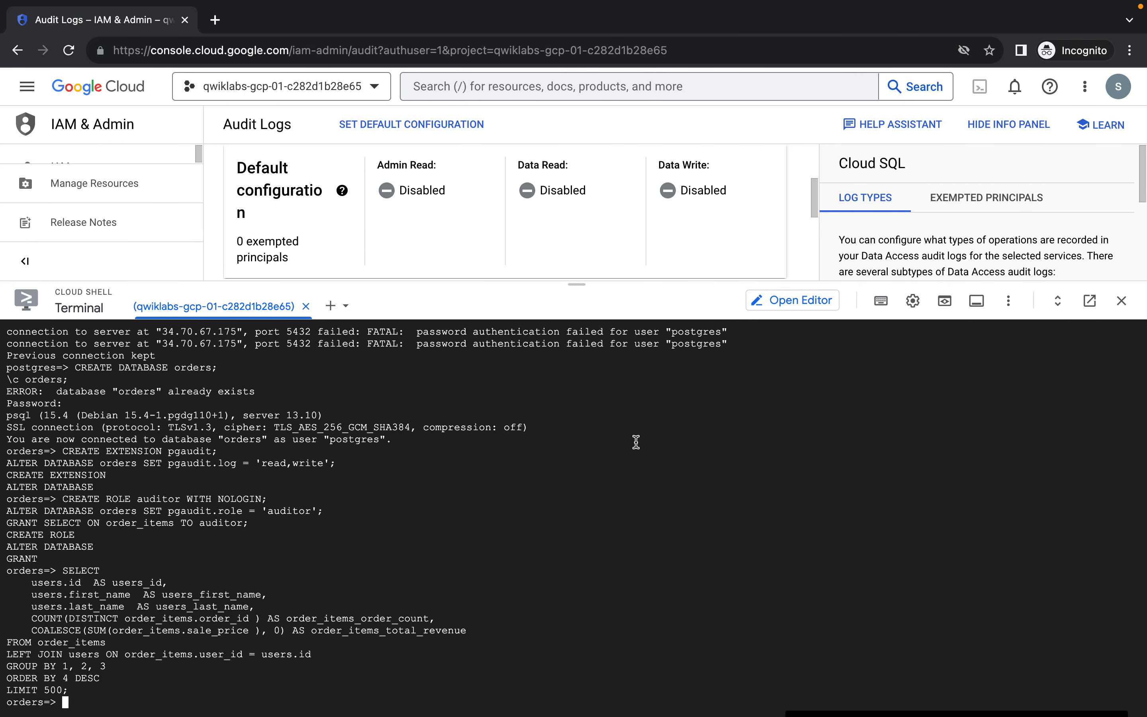
- Copy the lab's auditor role, pgaudit.role and order_items grant commands again and rerun them in psql
key("ctrl+Left")
scroll(616, 257, "up", 3)
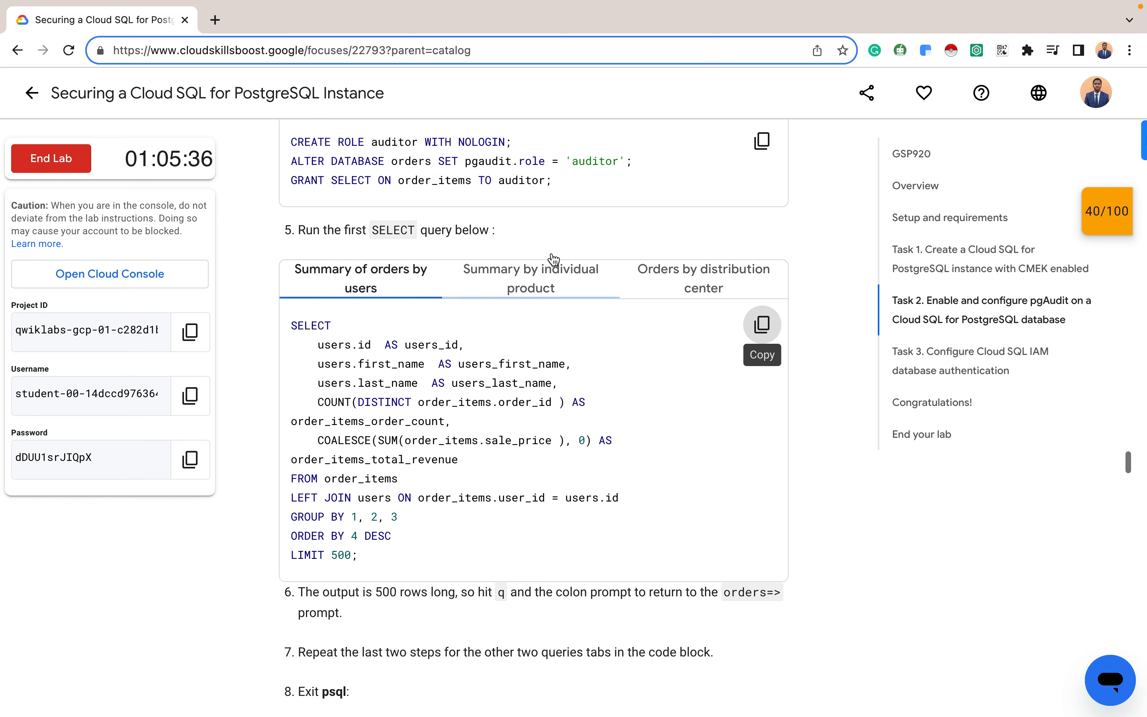
left_click(762, 141)
key("ctrl+Right")
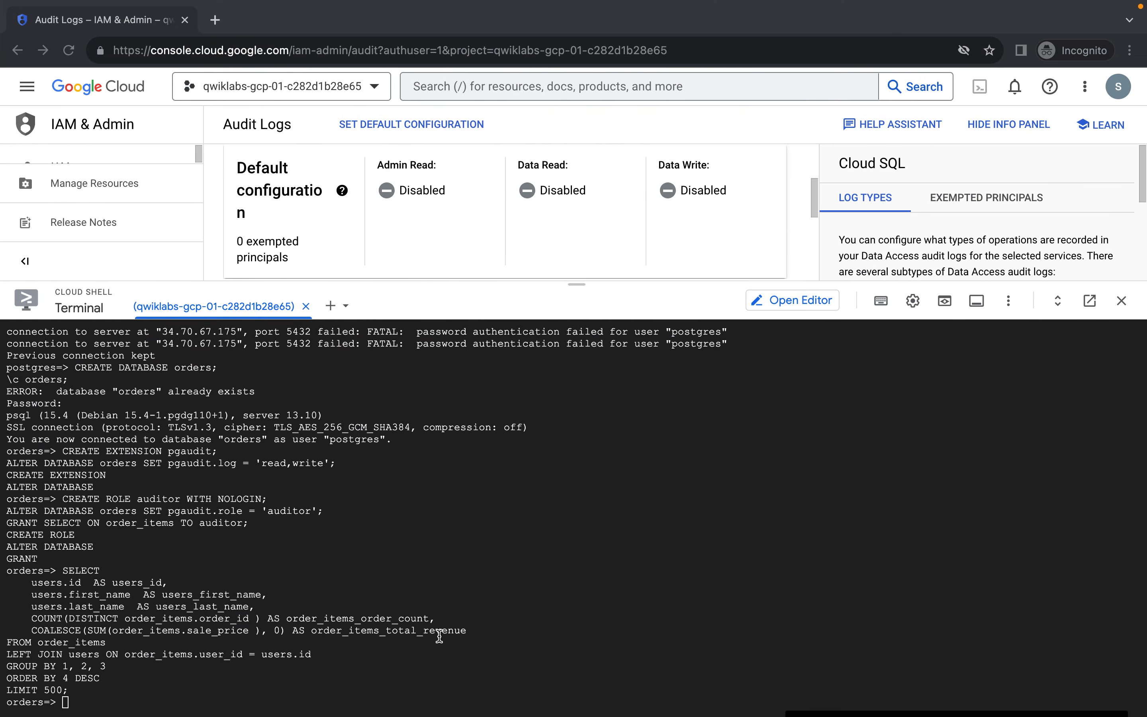
key("super+v")
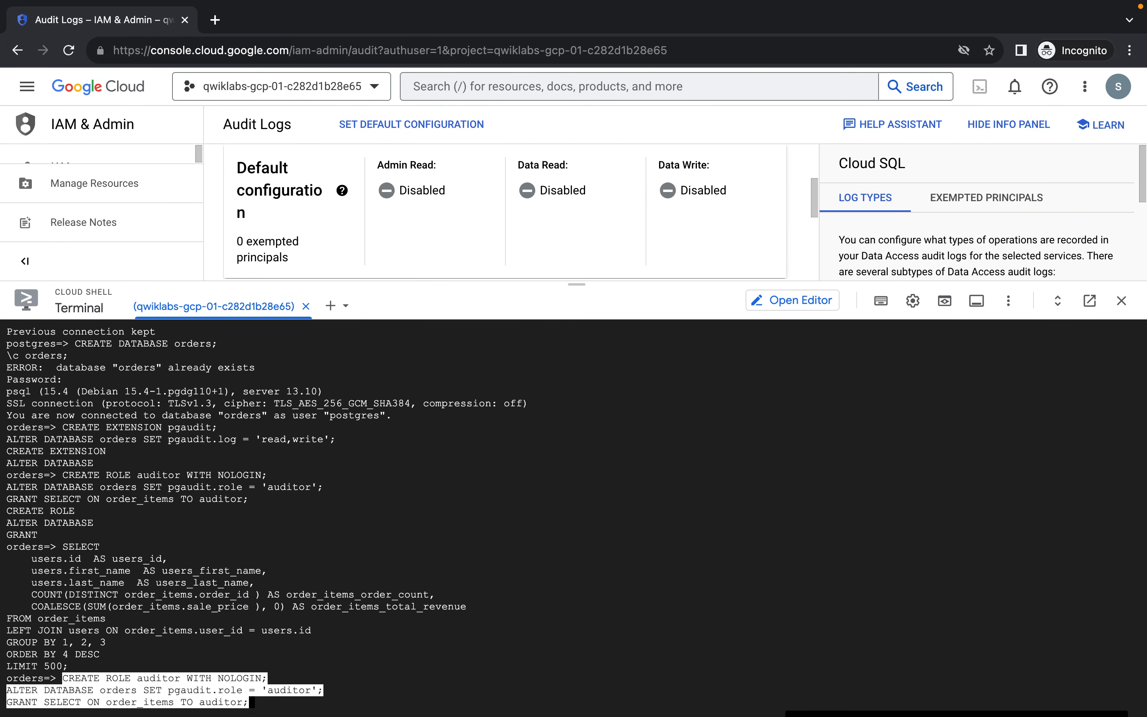
key("Return")
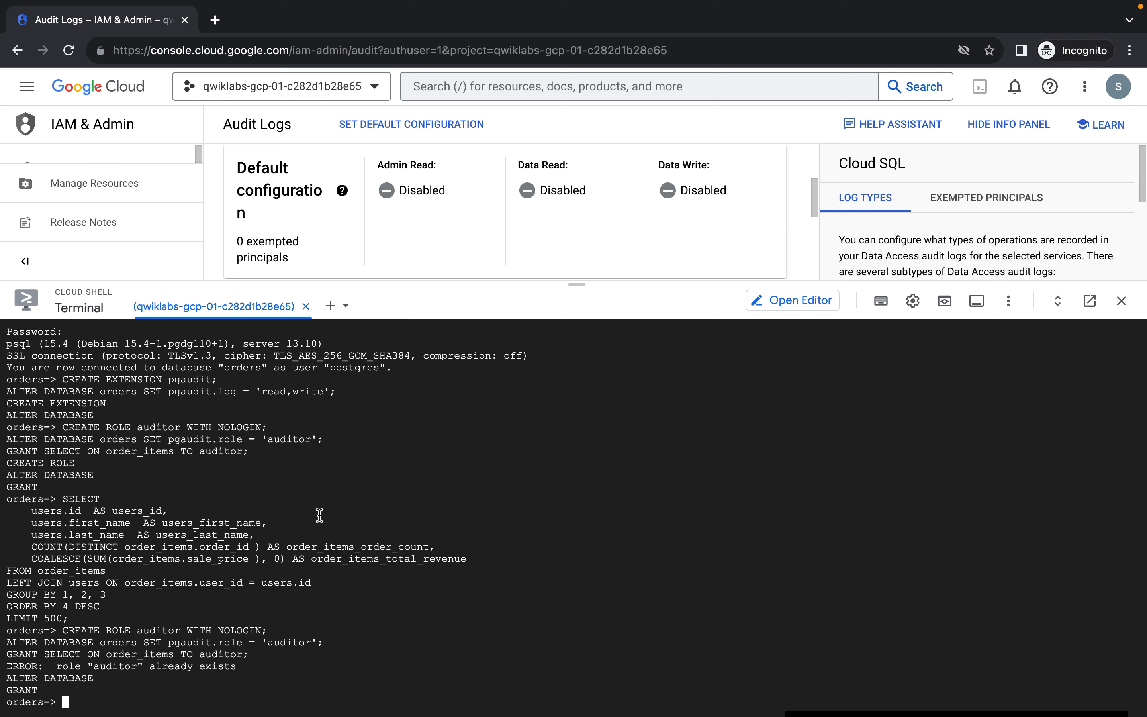
- Copy the lab's Summary by individual product query, run it in the orders database, and quit the paged output
key("super+grave")
left_click(526, 284)
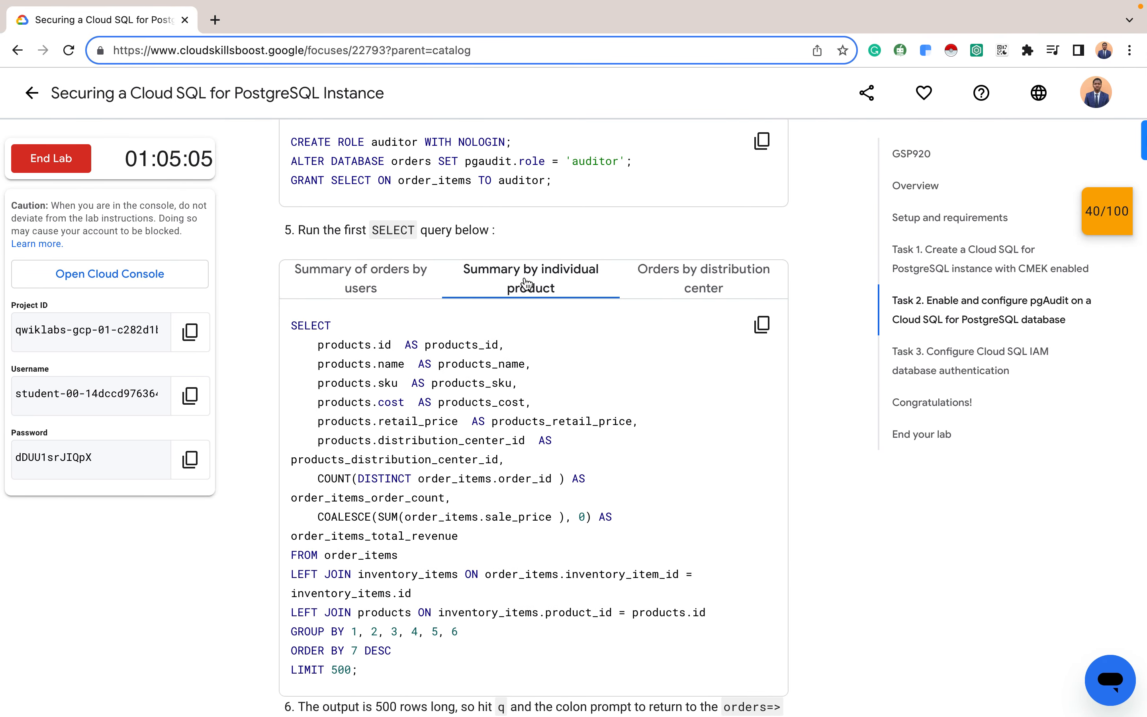
left_click(762, 324)
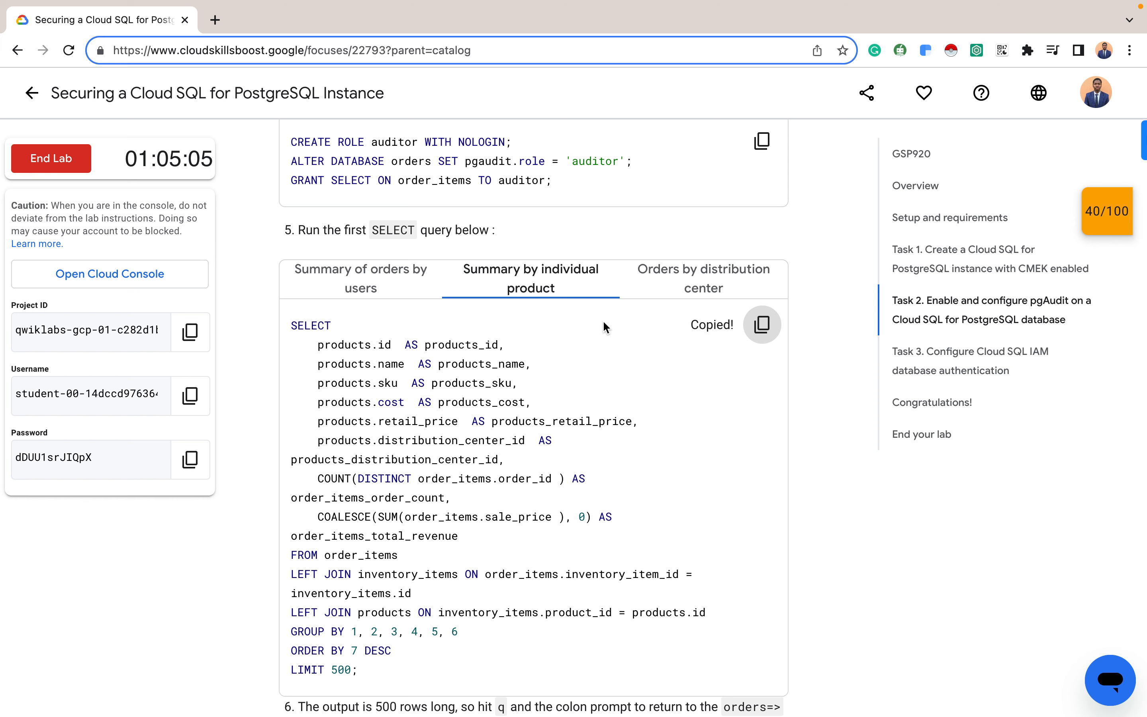
key("super+grave")
key("super+v")
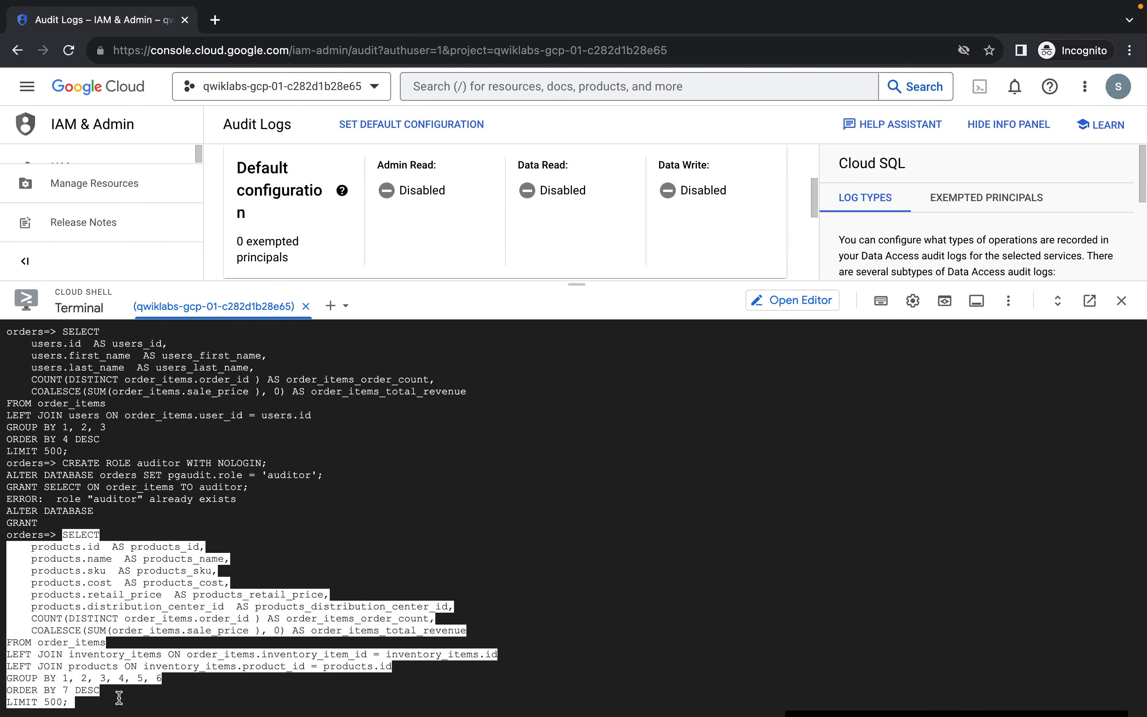
key("Return")
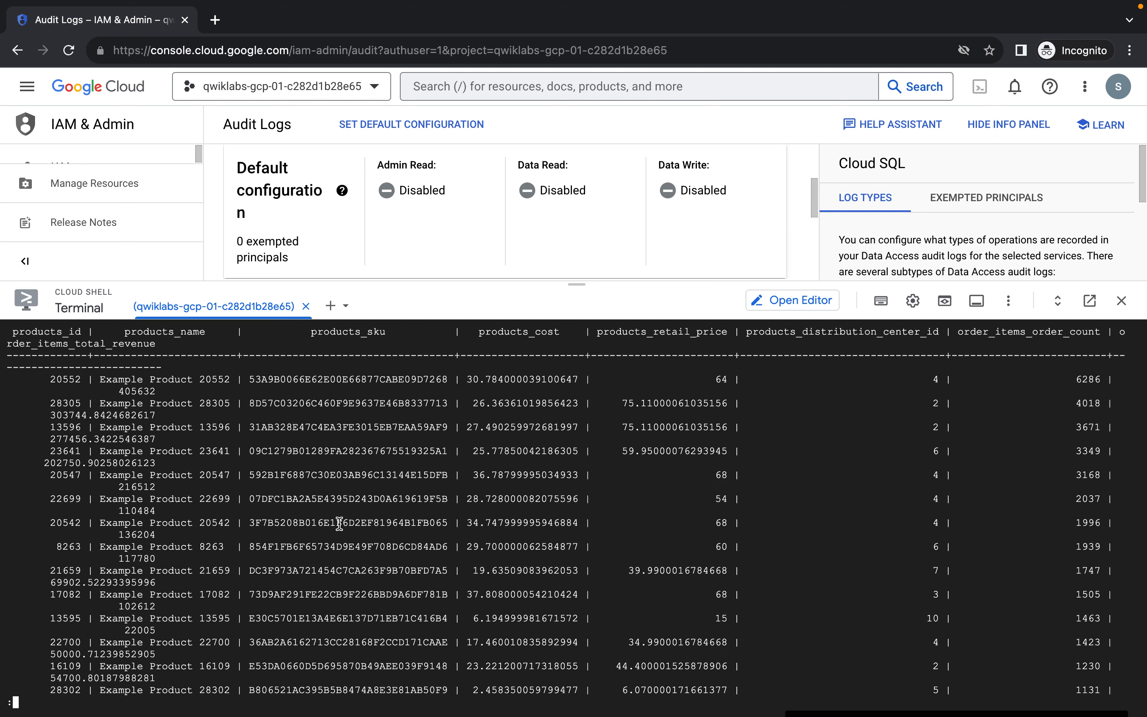
key("q")
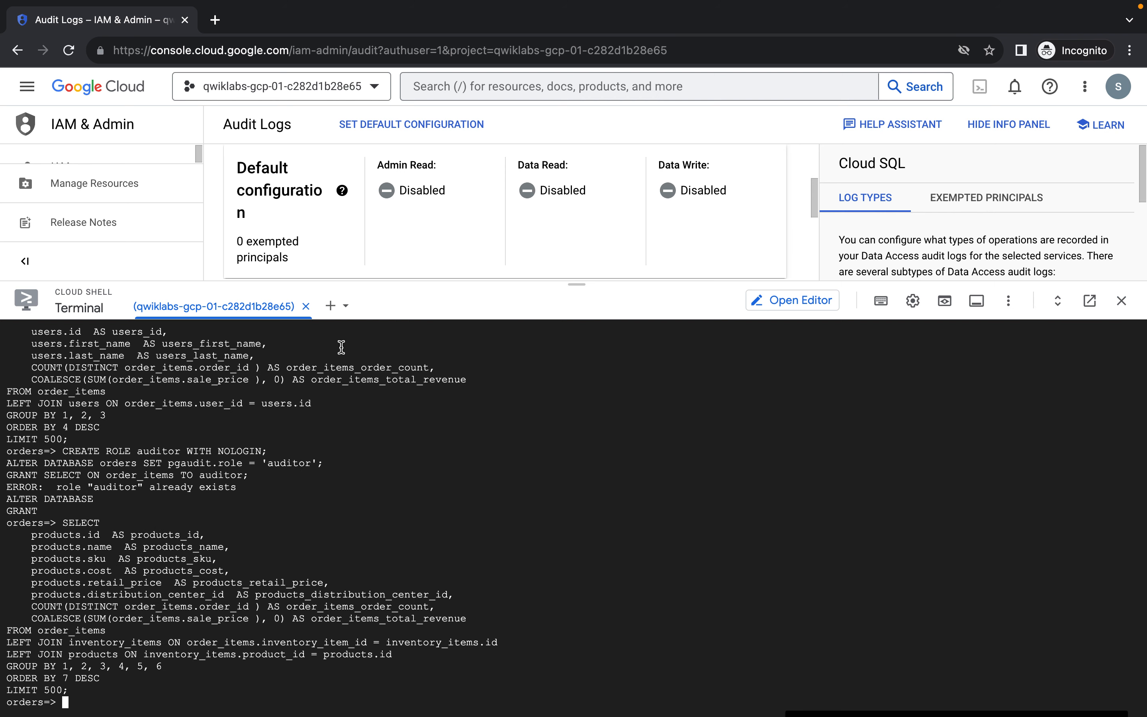
- Repeat the lab's step 4 auditor role and order_items grant commands once more in the psql session
key("ctrl+Left")
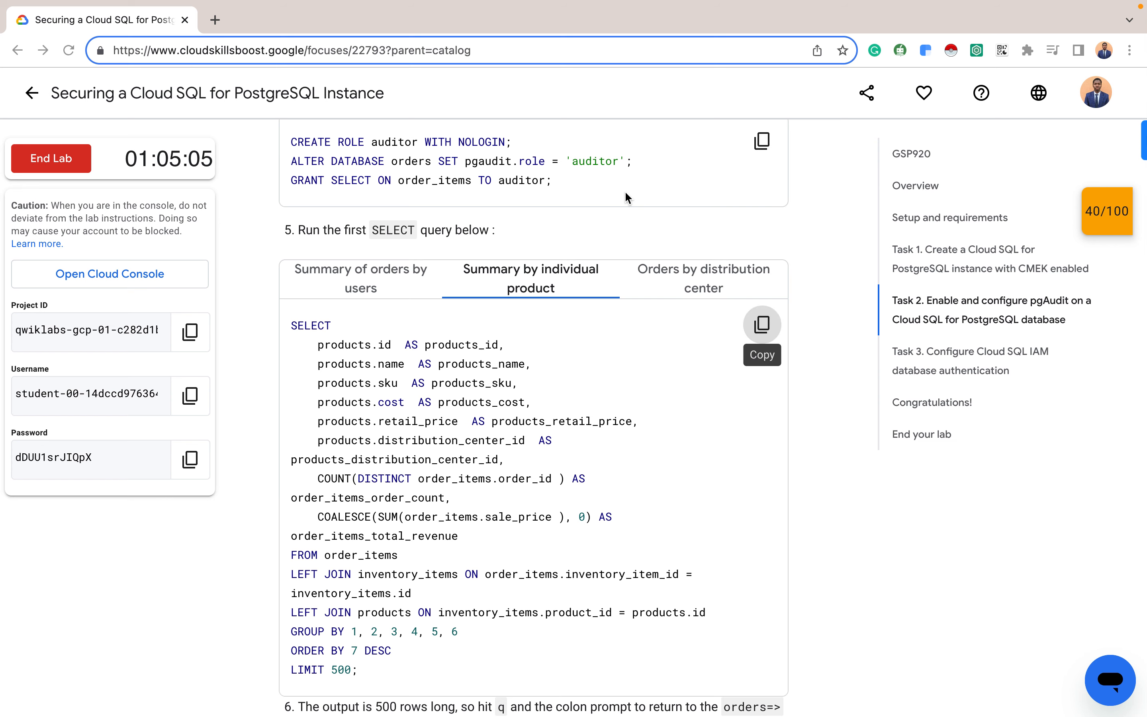
left_click(761, 141)
key("ctrl+Right")
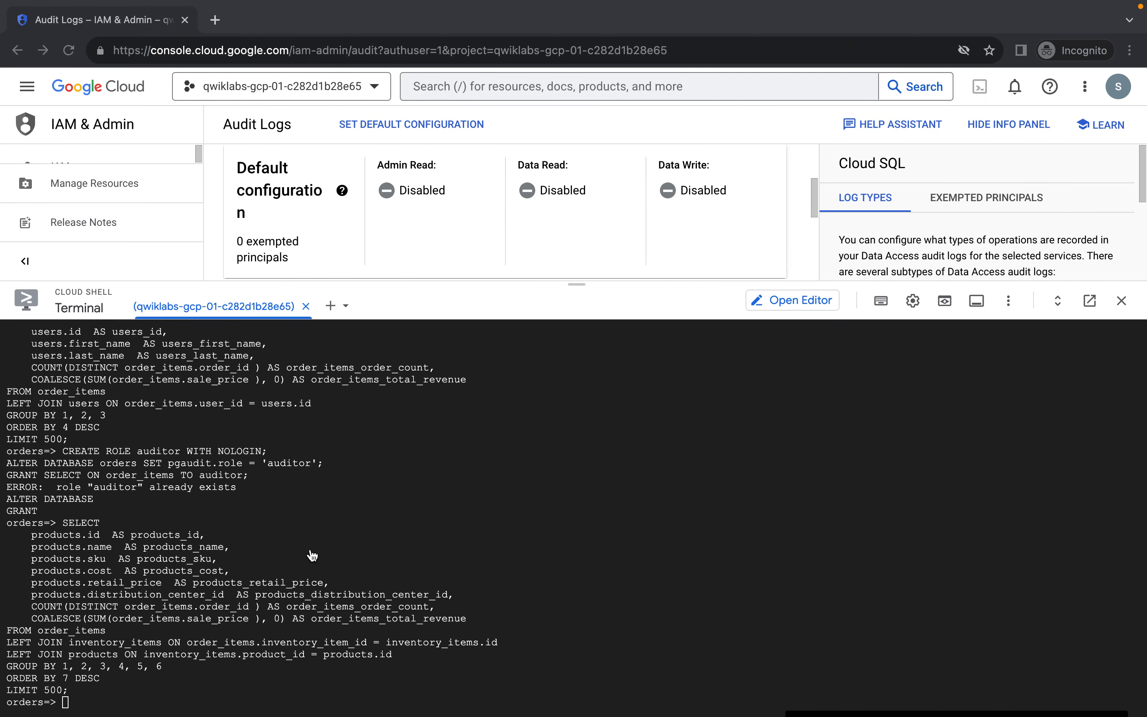
key("super+v")
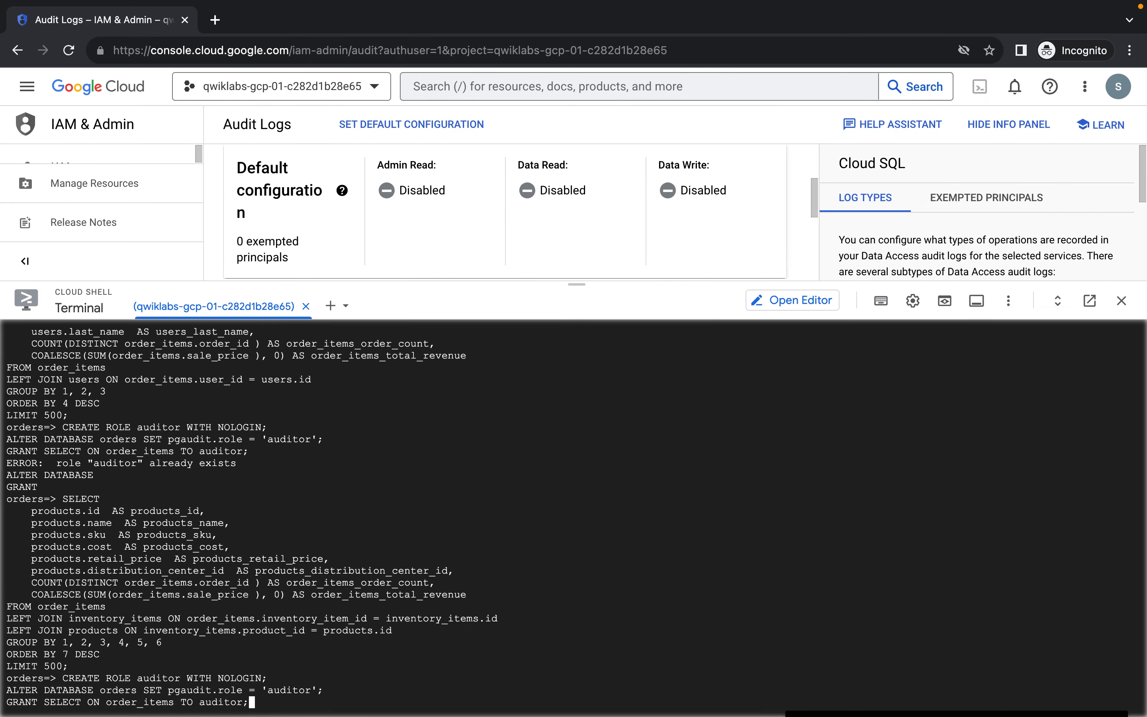
key("Return")
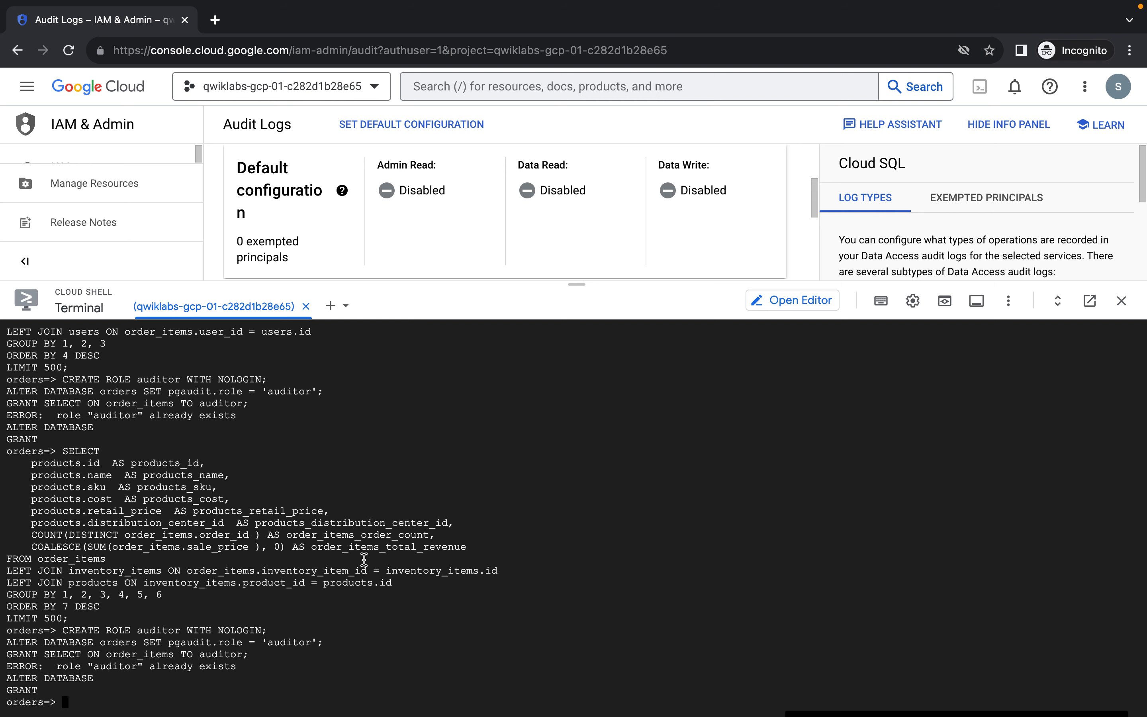
- Copy the lab's Orders by distribution center query, run it in the orders database, and quit the paged output
key("ctrl+Left")
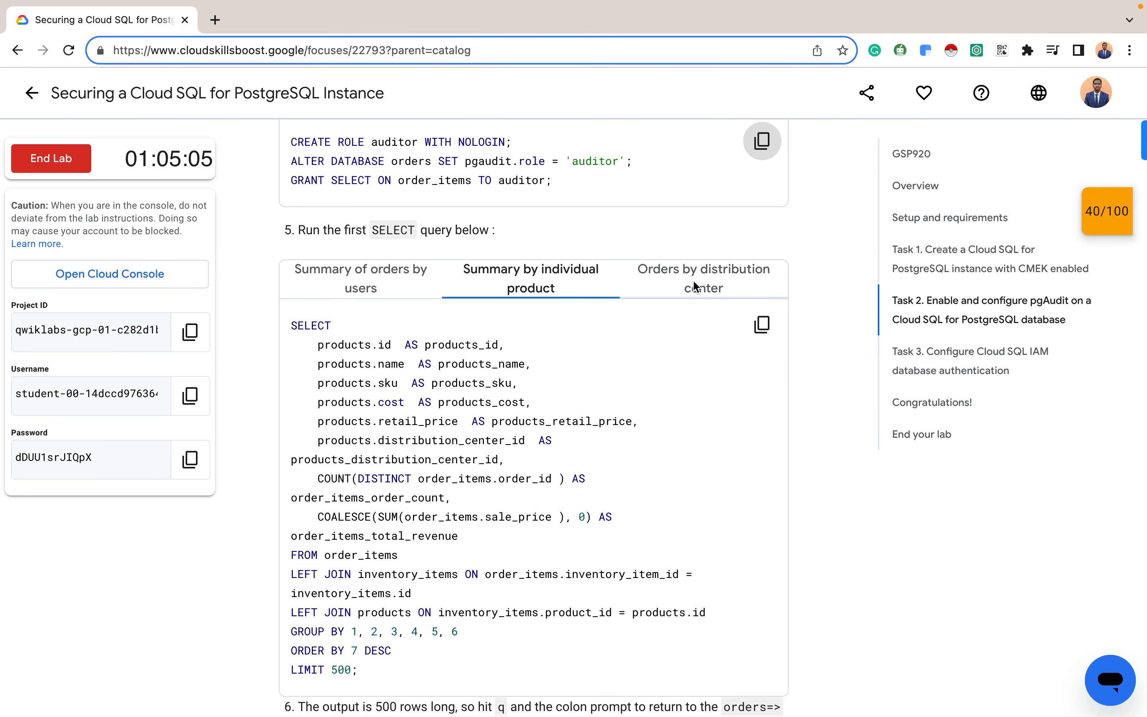
left_click(694, 284)
left_click(761, 325)
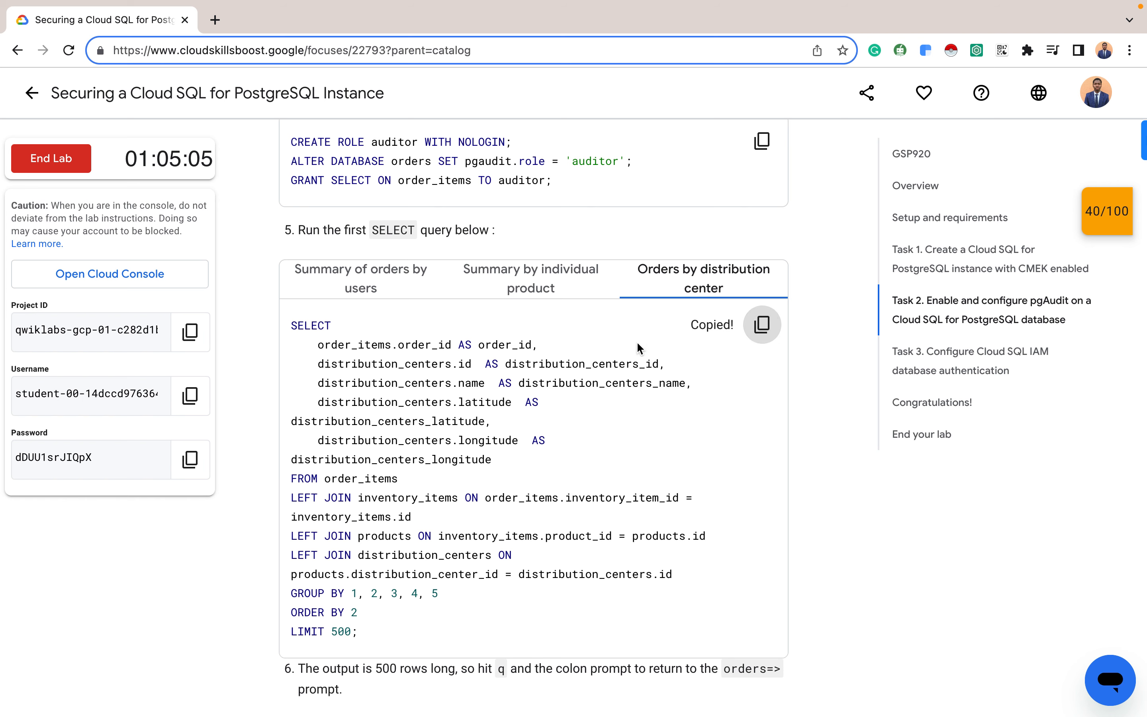
key("ctrl+Right")
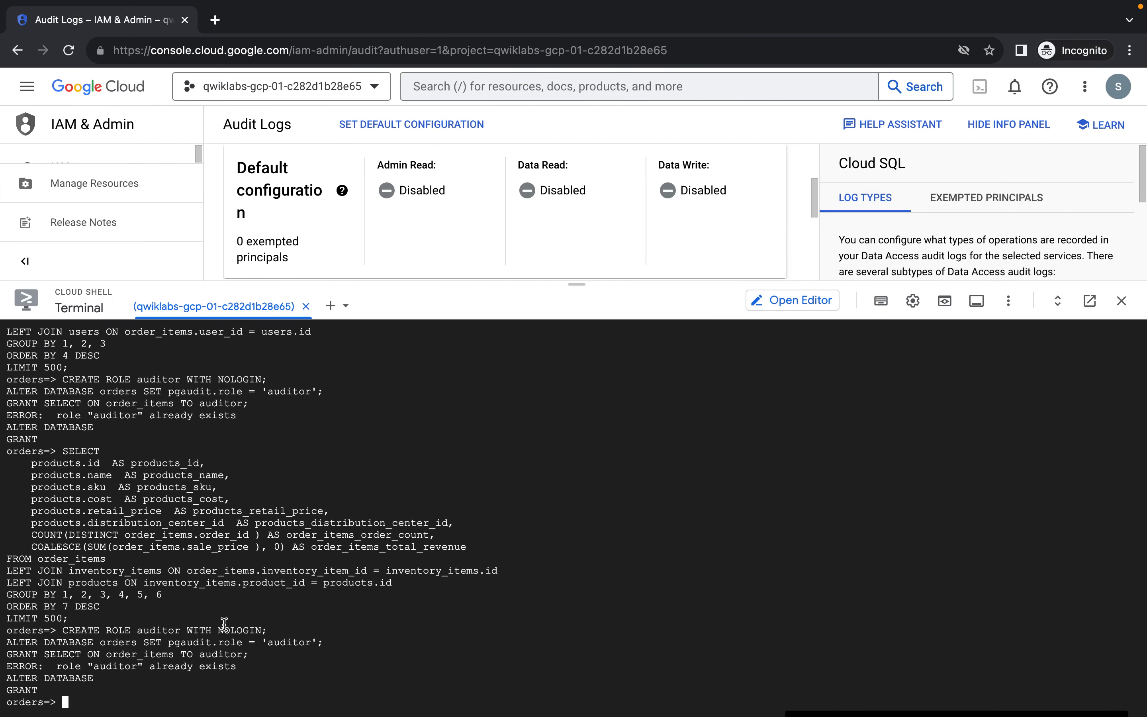
key("super+v")
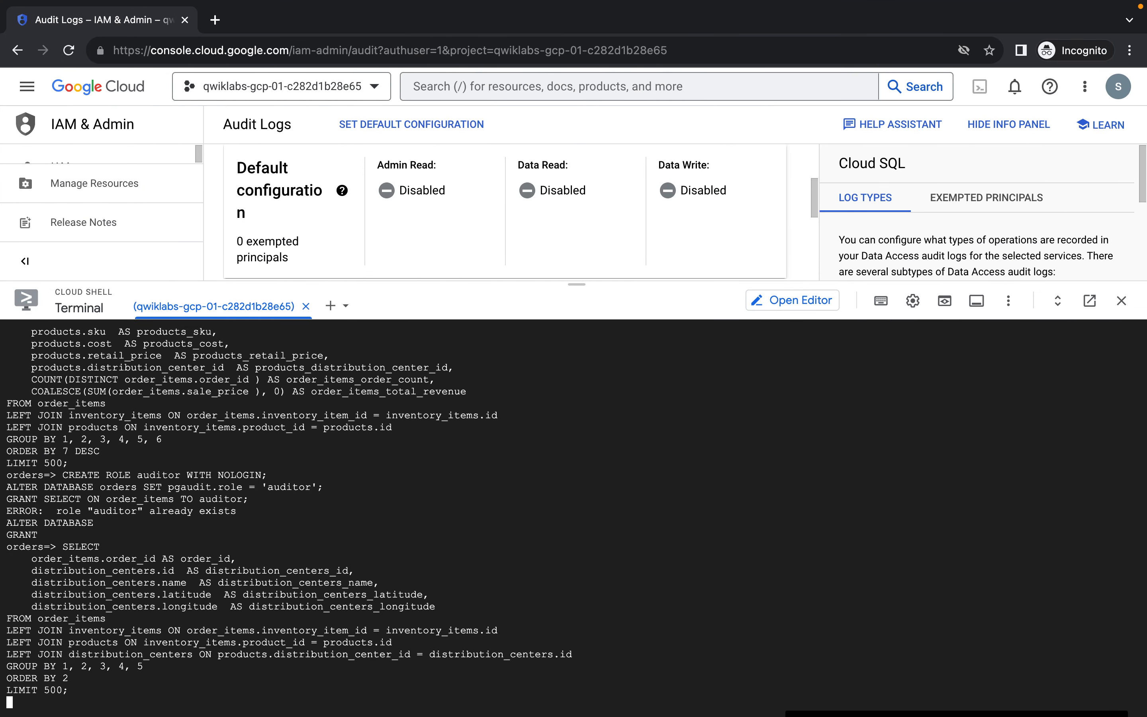
key("q")
- Copy the lab's \q exit command and run it in Cloud Shell to leave the psql session
key("ctrl+Left")
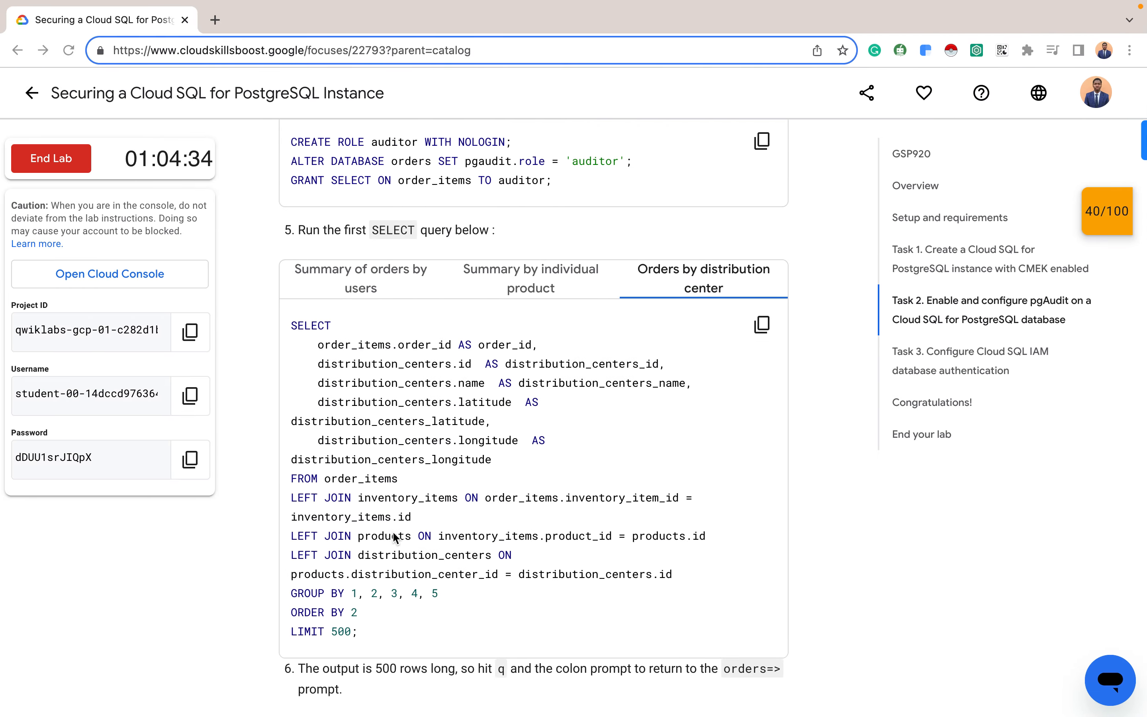
scroll(465, 570, "down", 5)
scroll(464, 568, "down", 2)
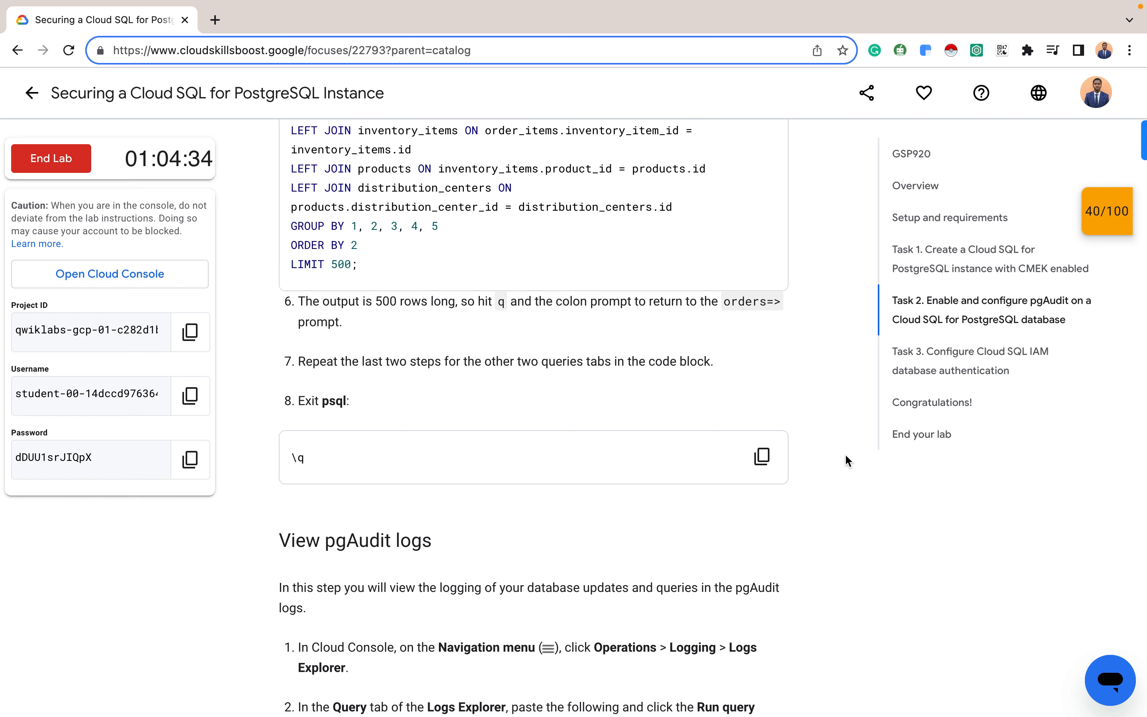
left_click(762, 456)
key("ctrl+Right")
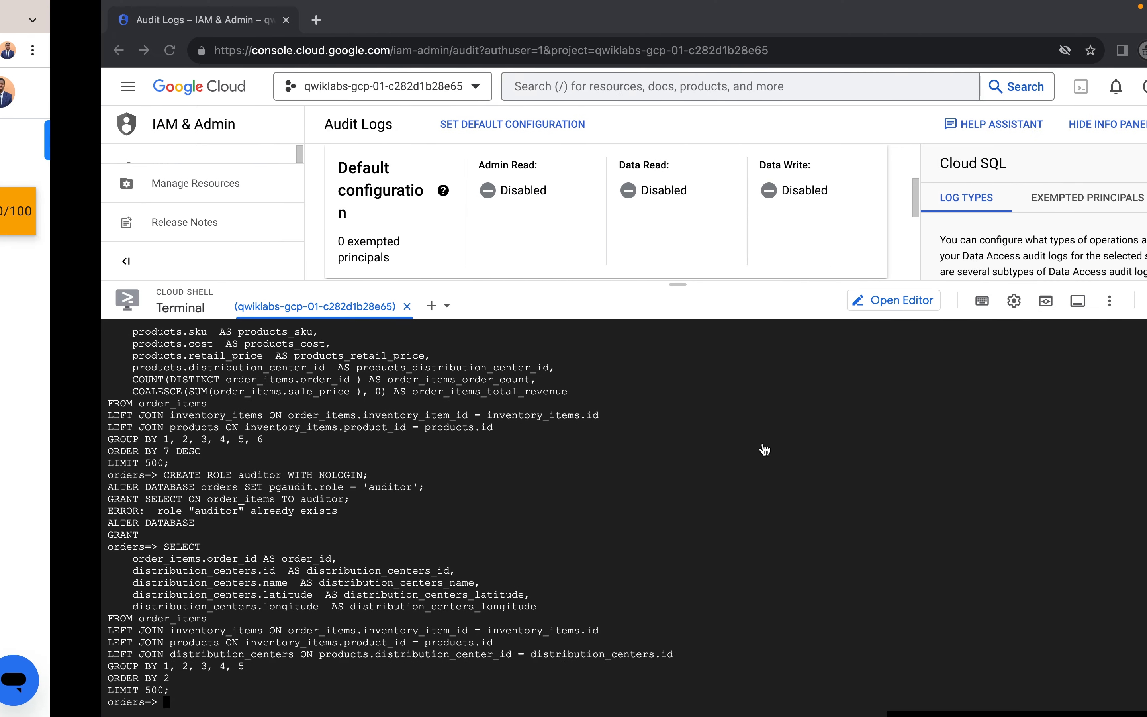
key("super+v")
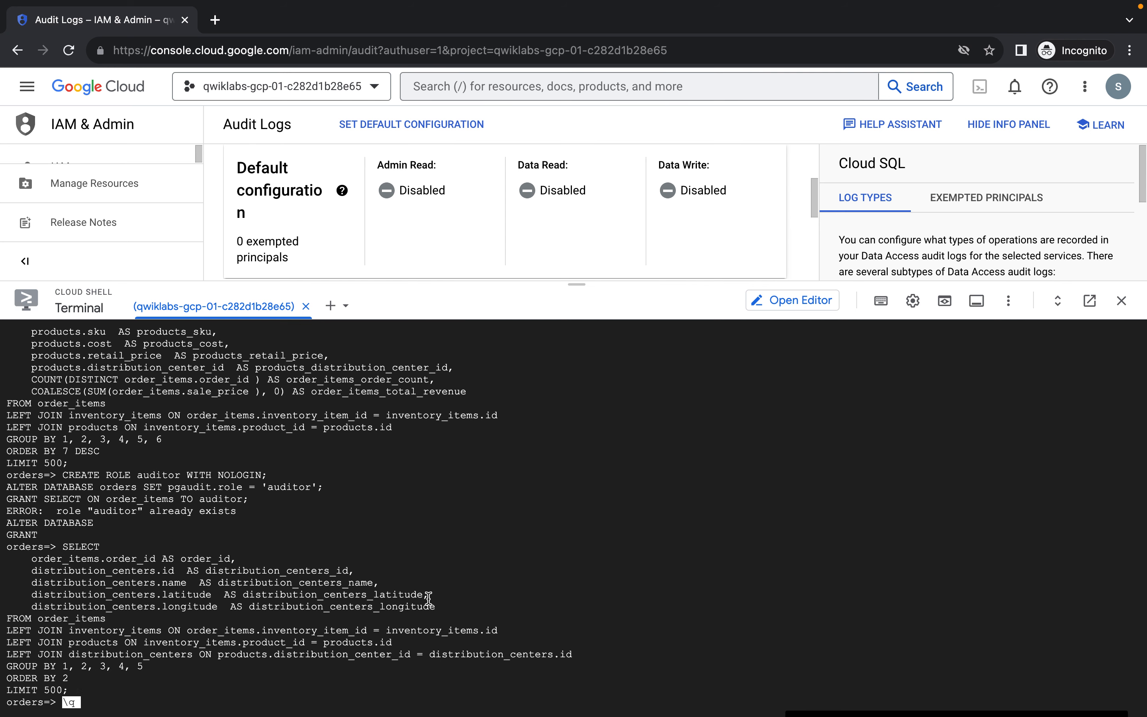
key("Return")
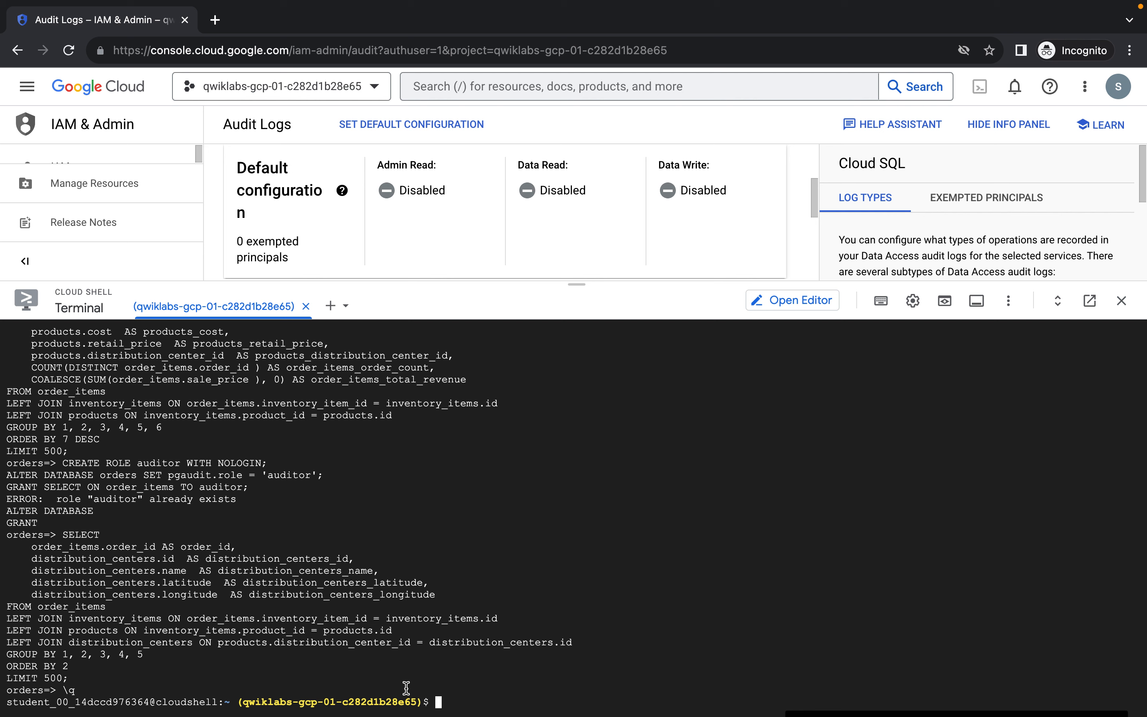
- Follow the lab's View pgAudit logs section to open the Logs Explorer in Cloud Console, and shrink the Cloud Shell terminal
key("ctrl+Left")
scroll(624, 387, "down", 8)
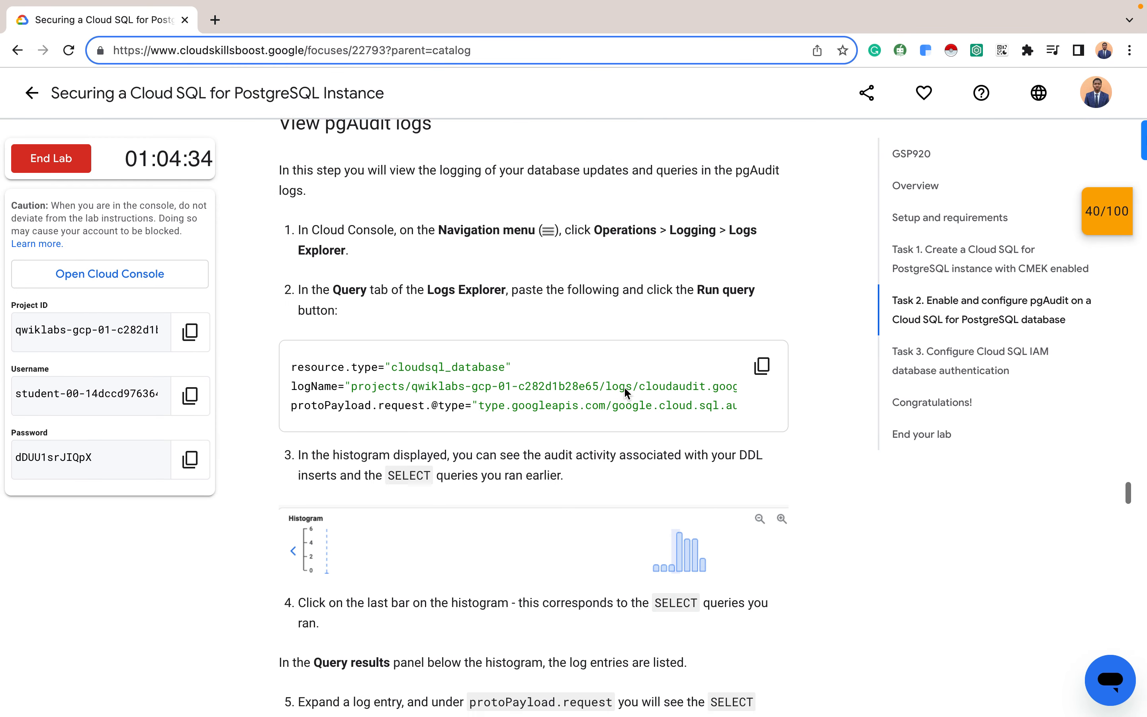
scroll(624, 387, "up", 2)
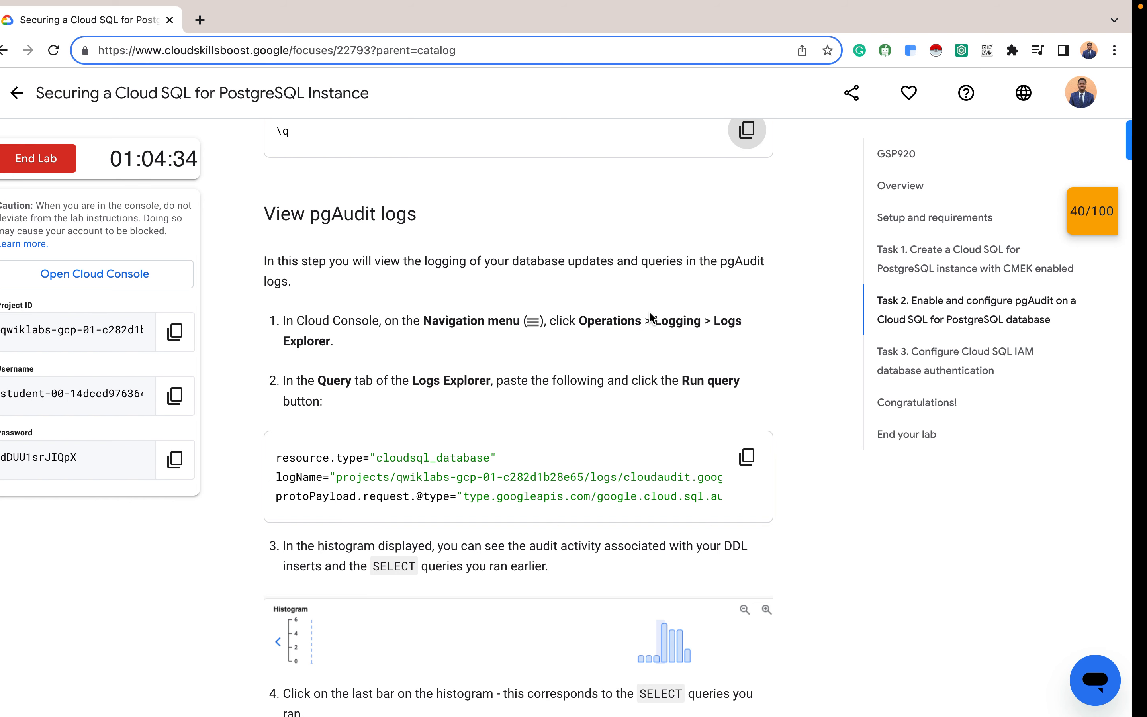
key("ctrl+Right")
left_click(29, 94)
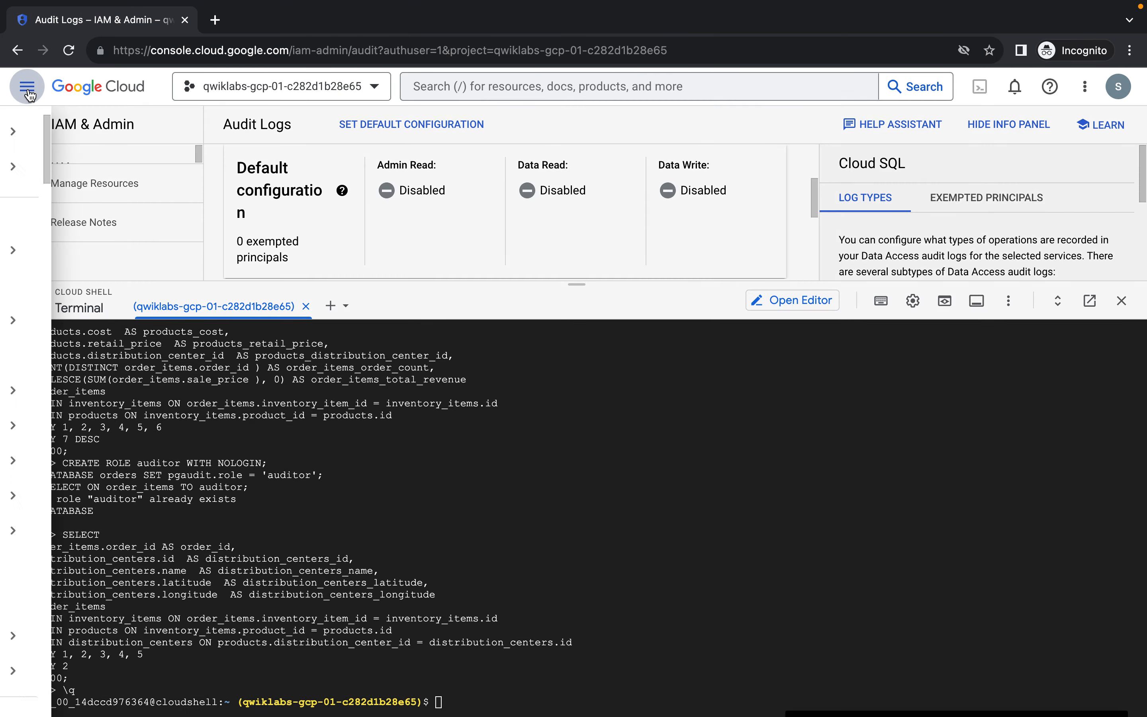
scroll(92, 490, "down", 3)
scroll(92, 491, "down", 10)
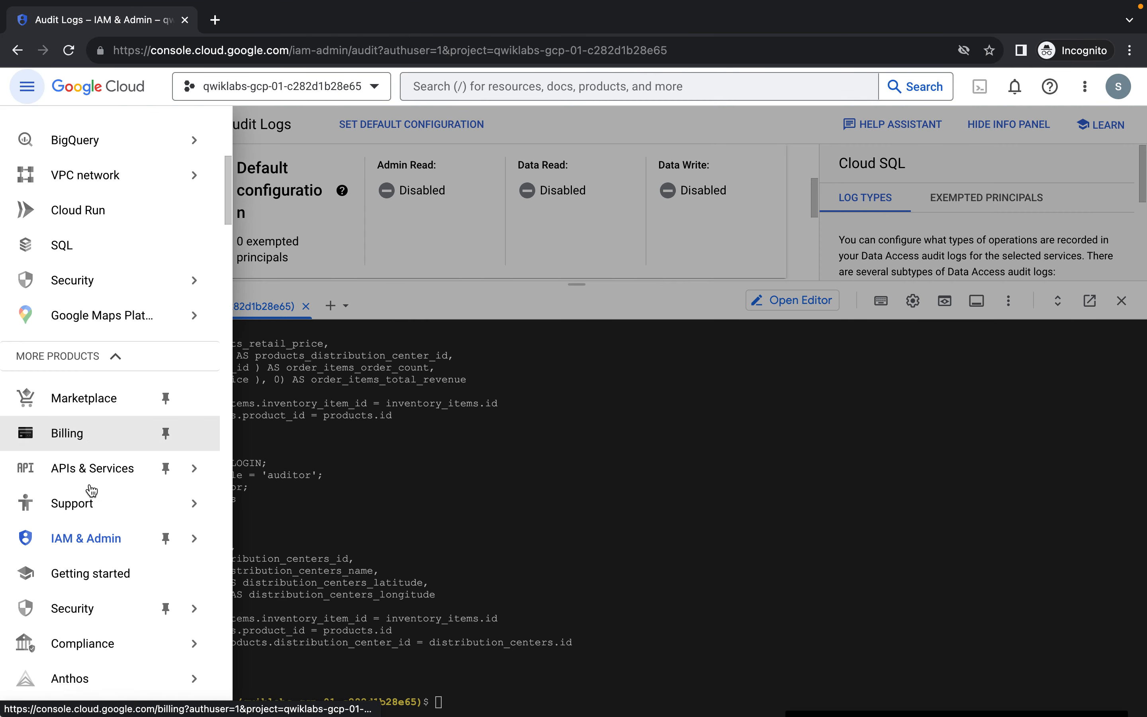
scroll(92, 491, "down", 20)
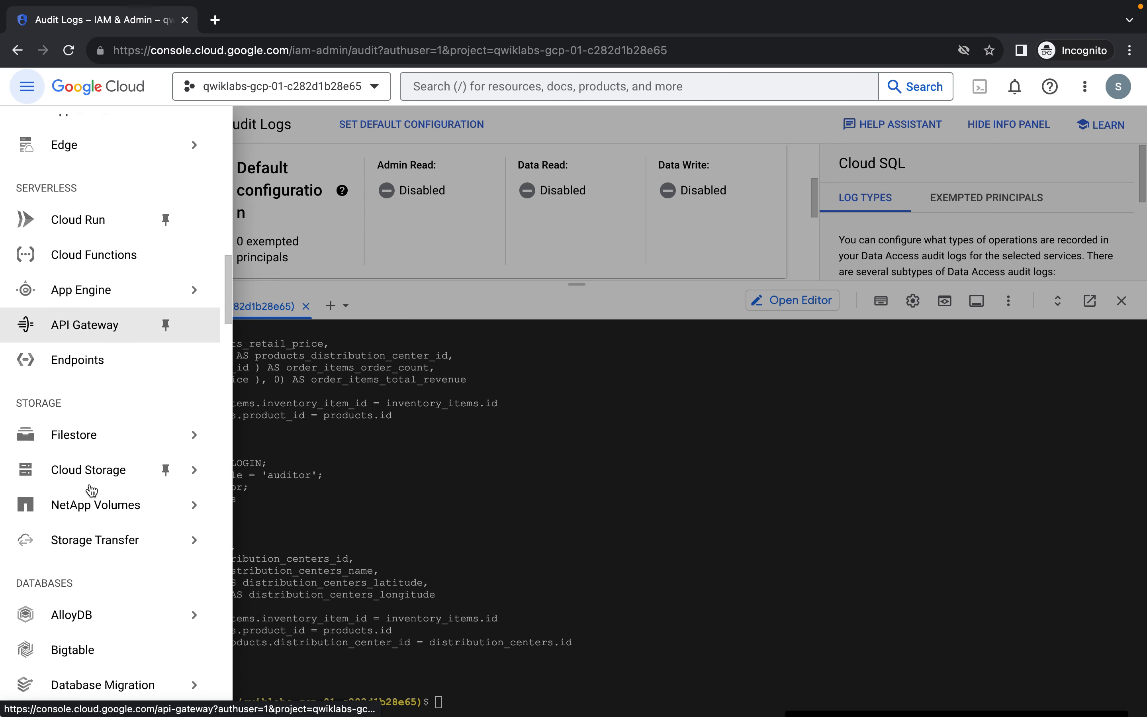
scroll(92, 491, "down", 10)
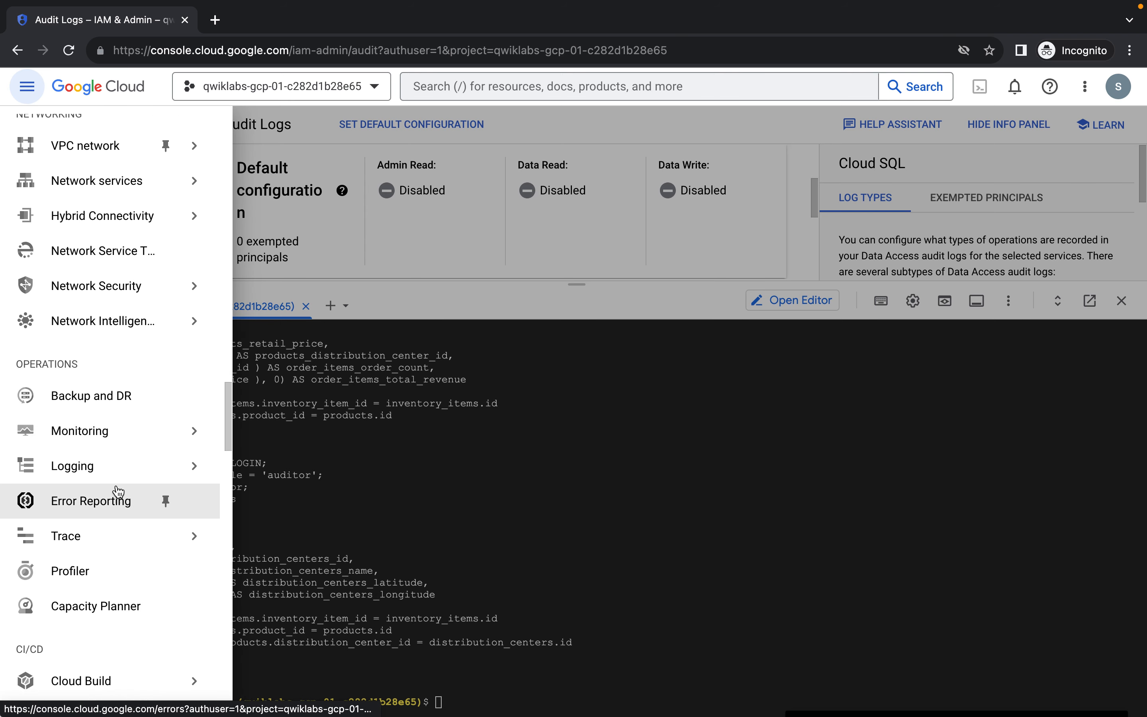
left_click(115, 468)
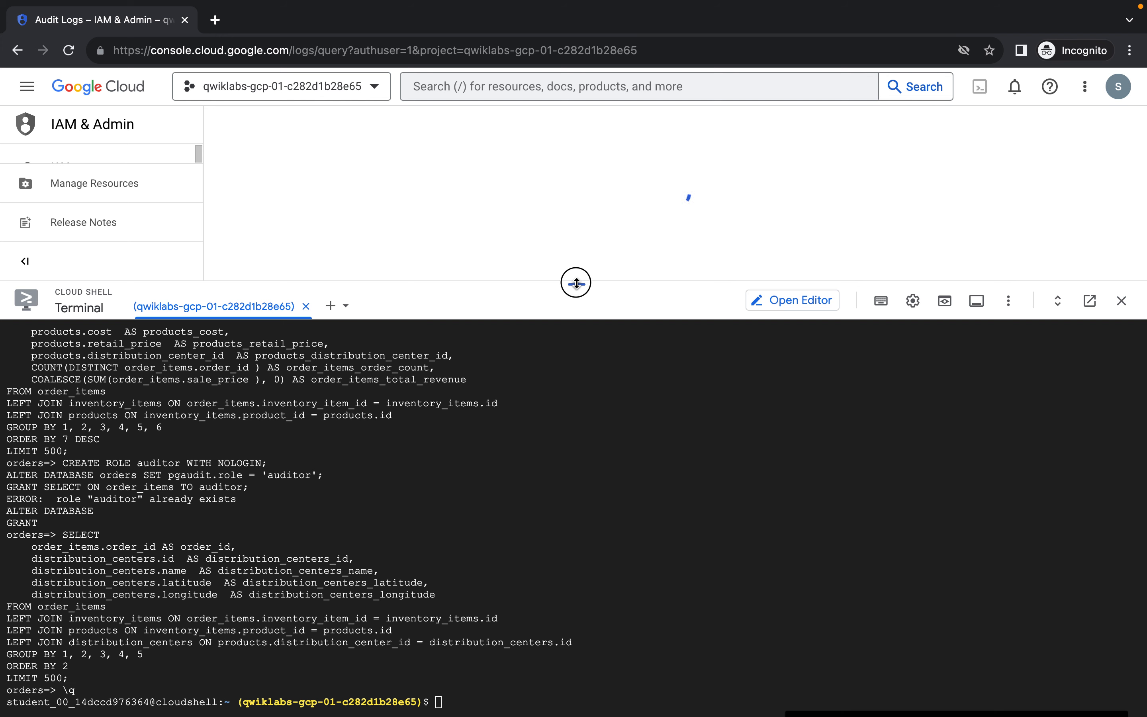
left_click_drag(576, 284, 578, 568)
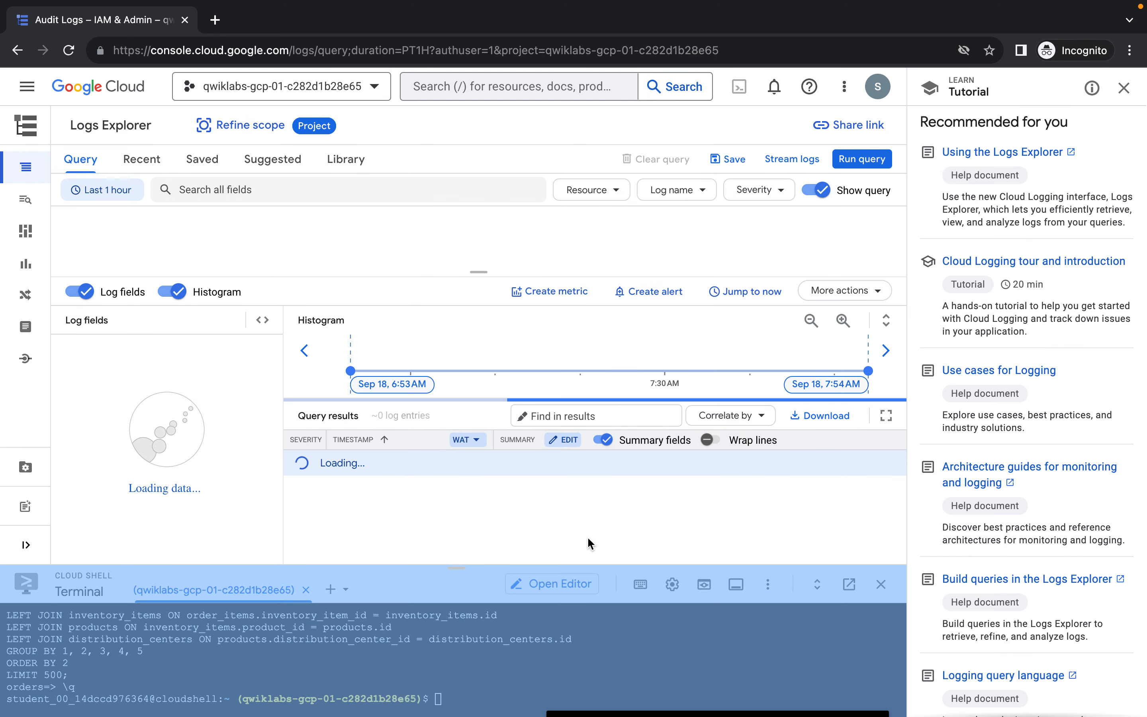
- Dismiss the Logs Explorer introduction tour and run the lab's copied cloudsql_database query for PgAuditEntry data_access logs
key("ctrl+Left")
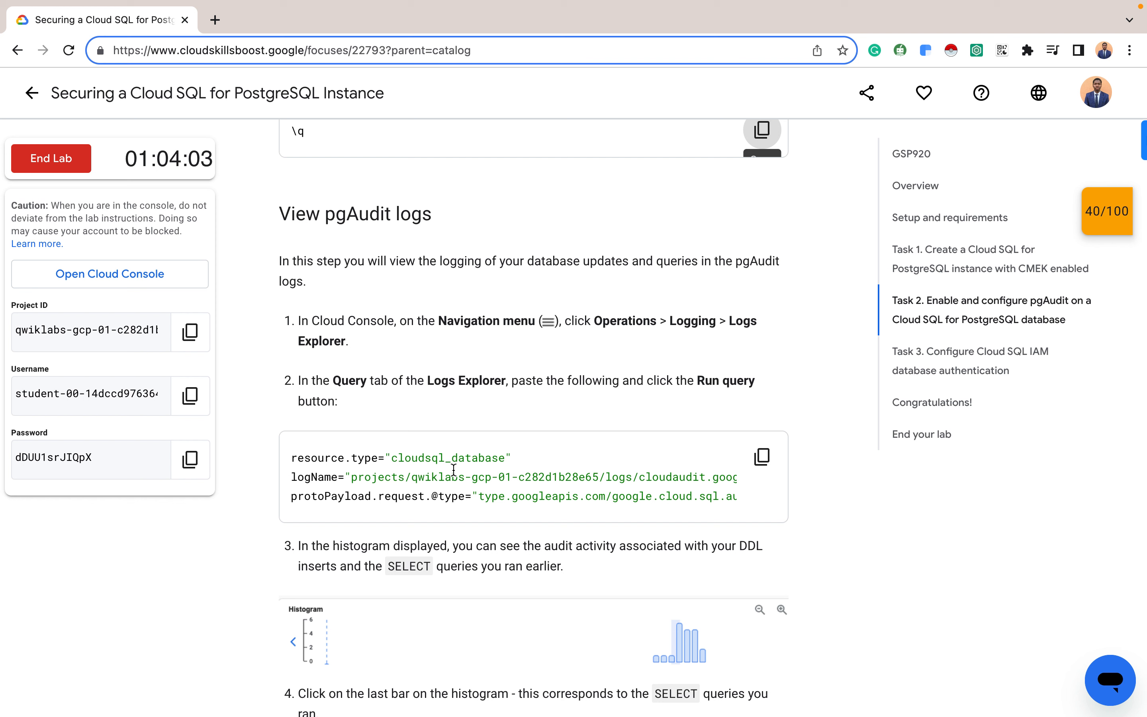
scroll(638, 482, "right", 5)
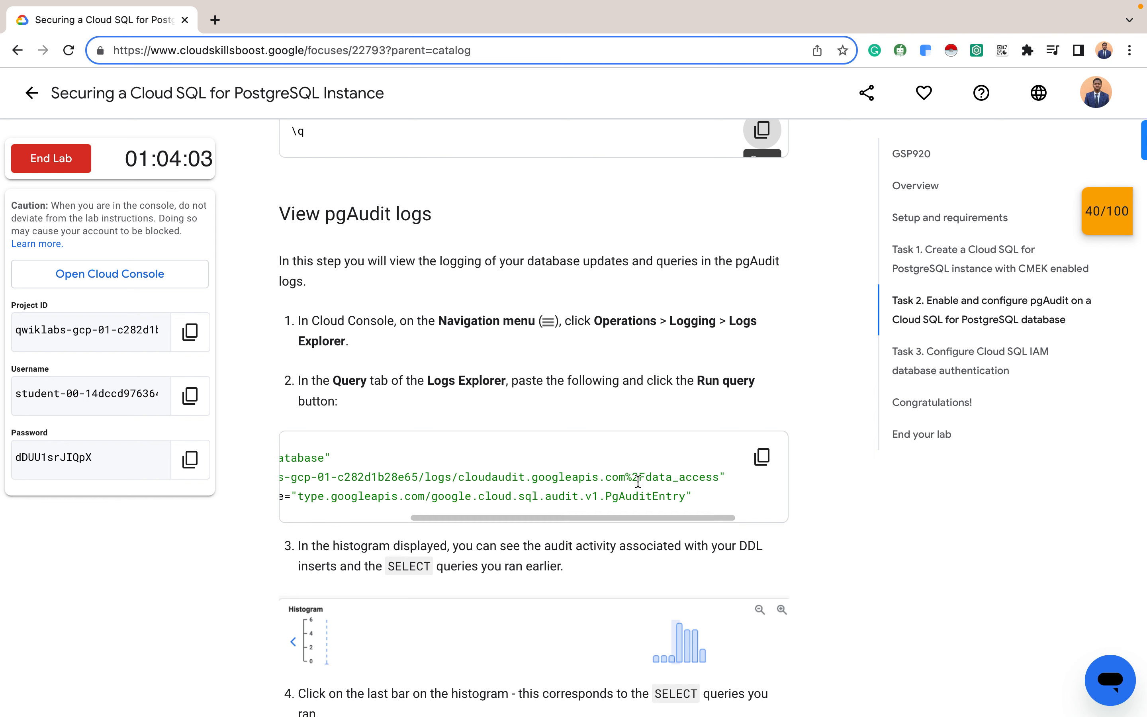
scroll(638, 482, "left", 5)
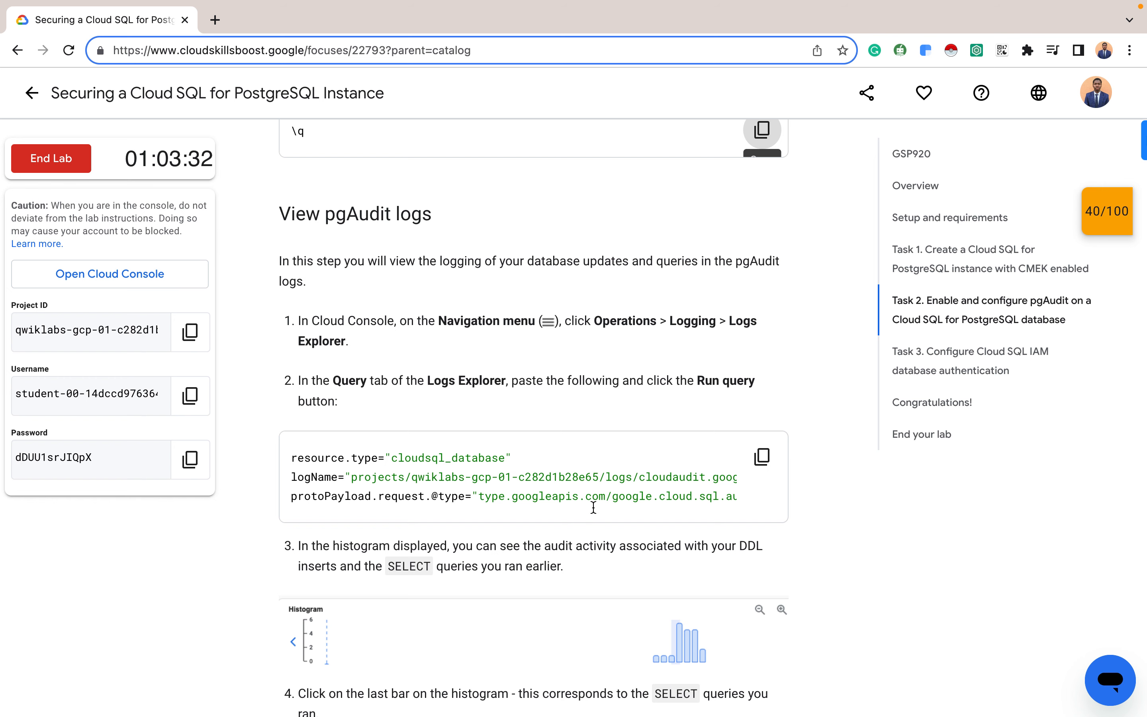
left_click(761, 456)
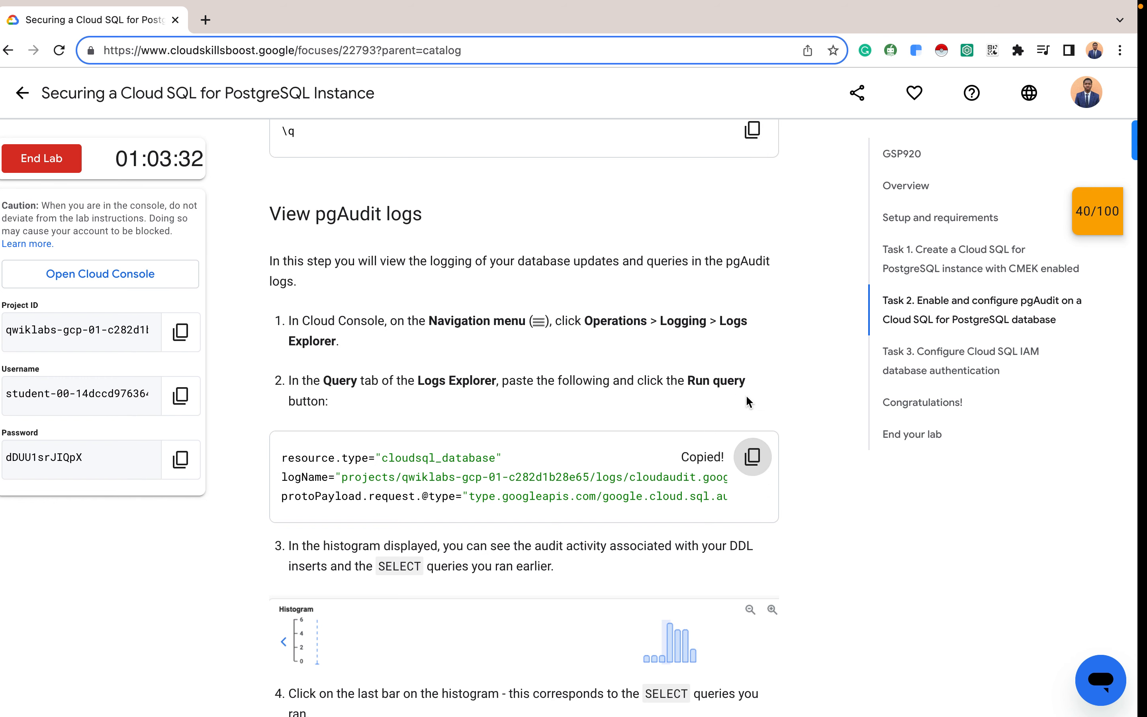
key("ctrl+Right")
left_click(355, 274)
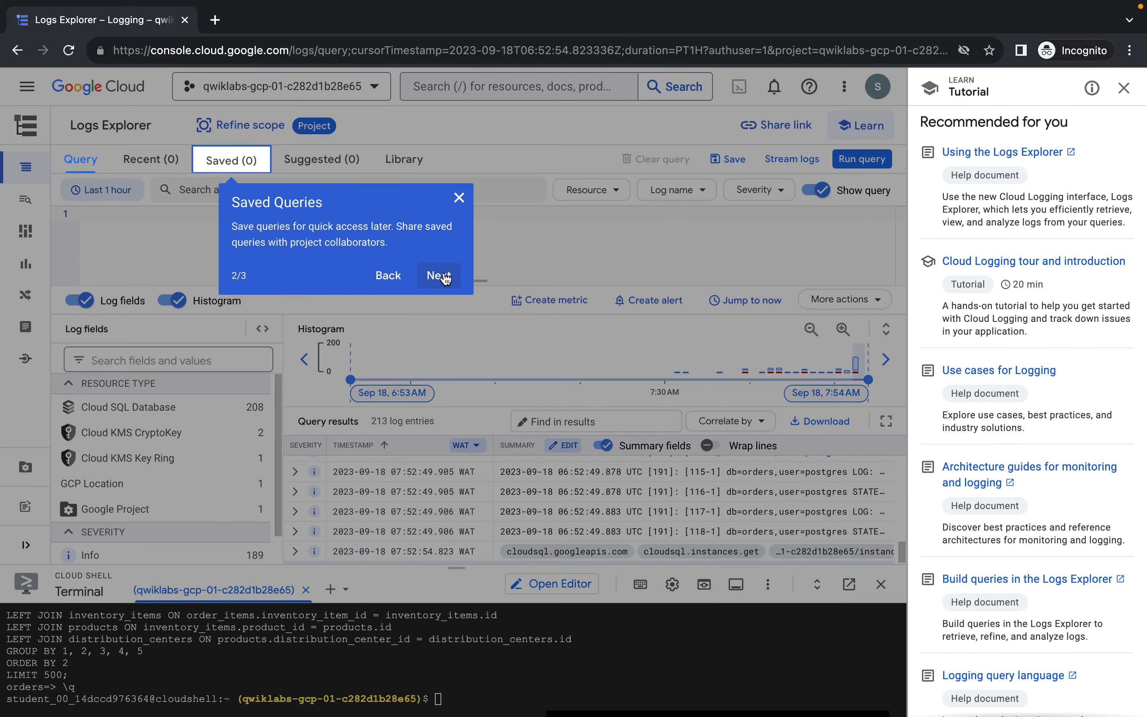
left_click(464, 279)
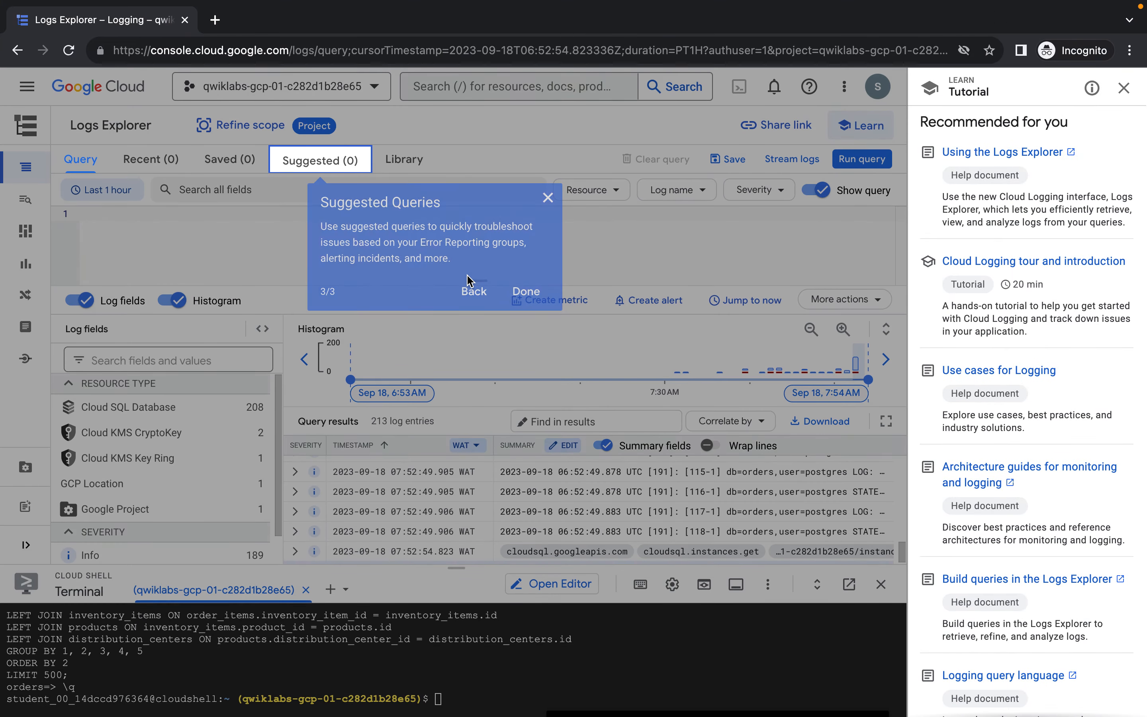
left_click(526, 292)
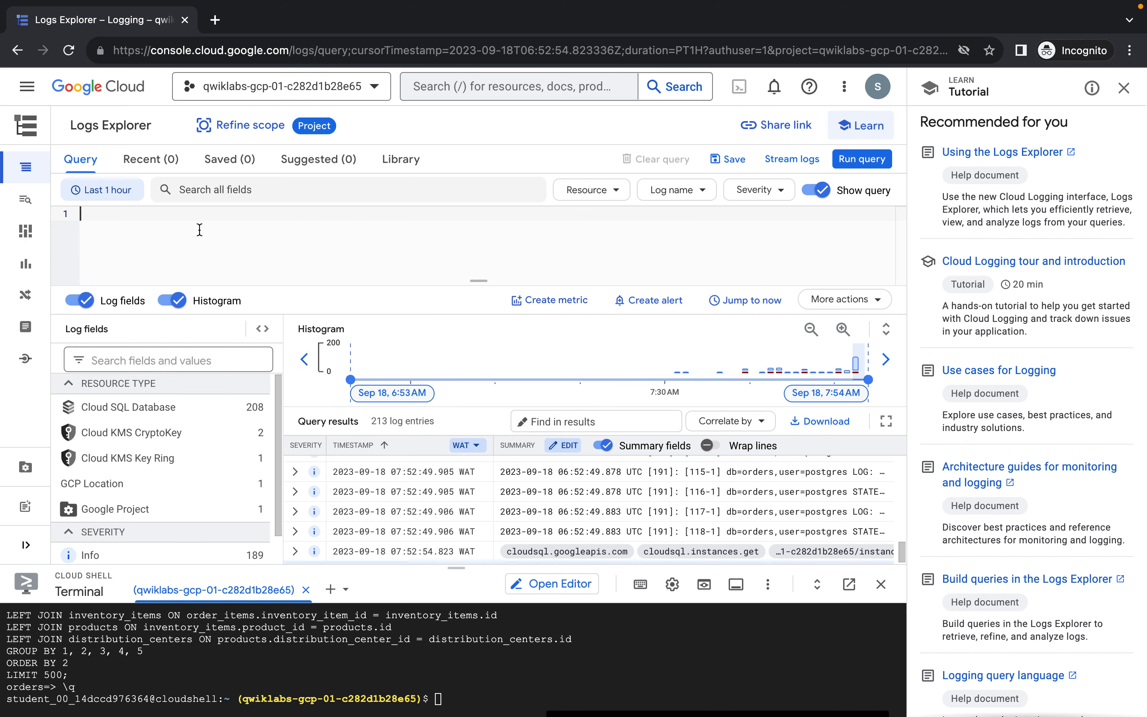
key("ctrl+v")
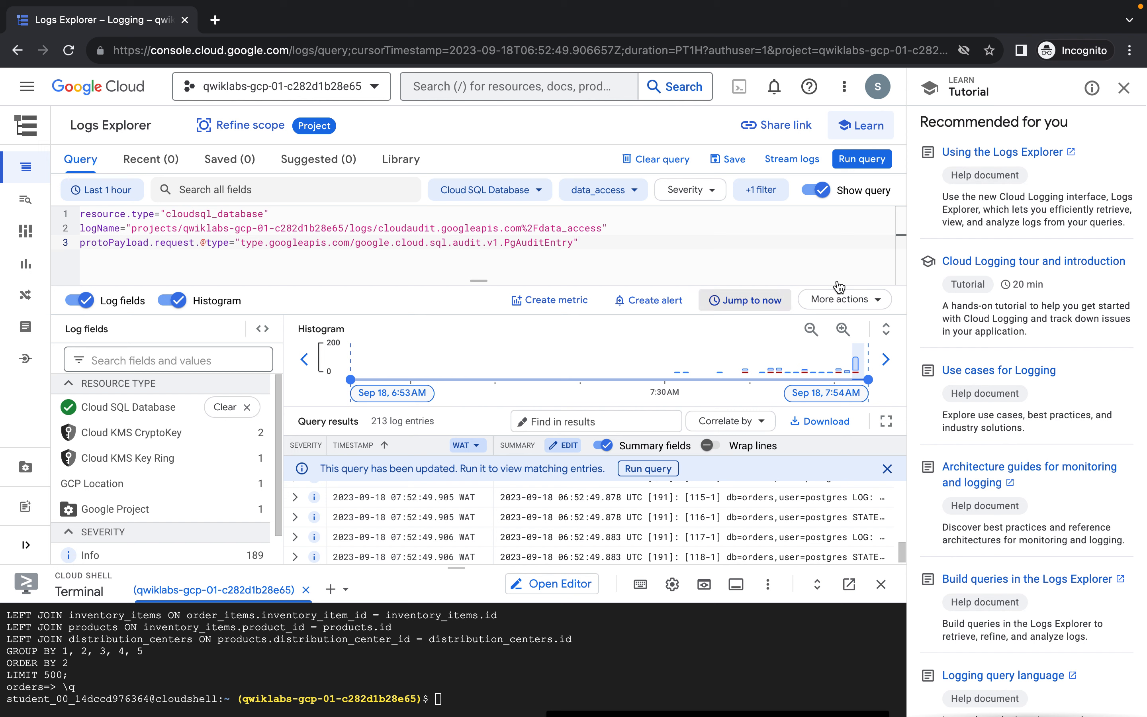
left_click(862, 159)
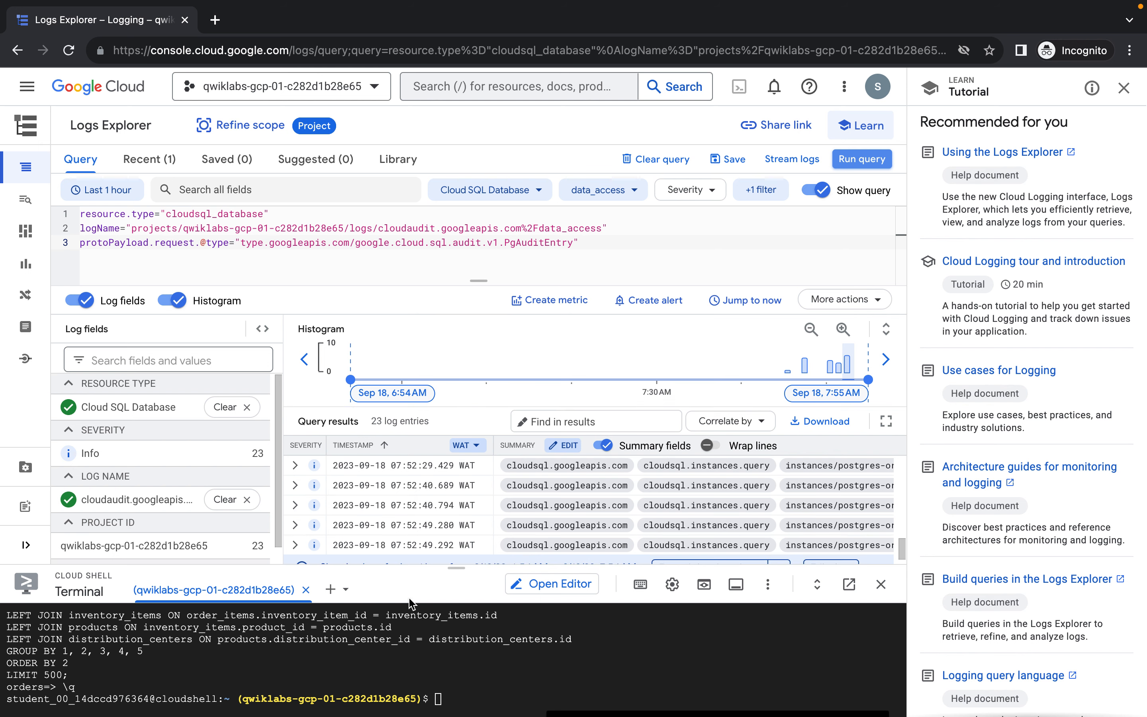
- Shrink the Cloud Shell terminal further and select the last bar of the log histogram
left_click_drag(457, 568, 457, 682)
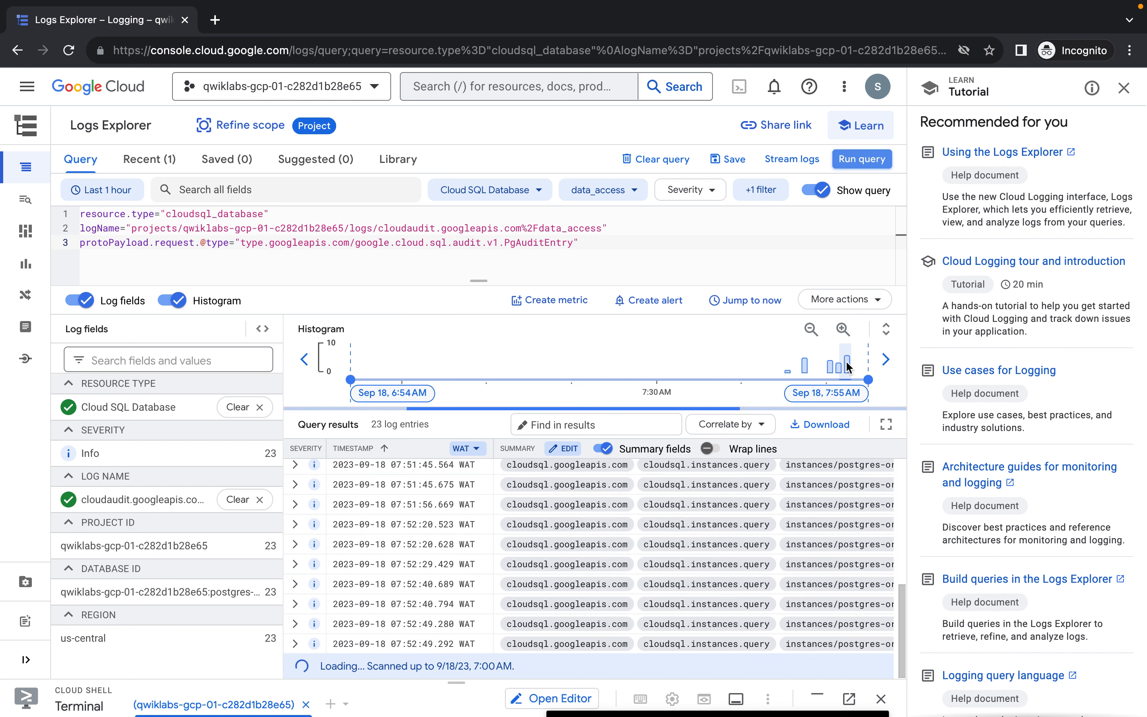
mouse_move(846, 366)
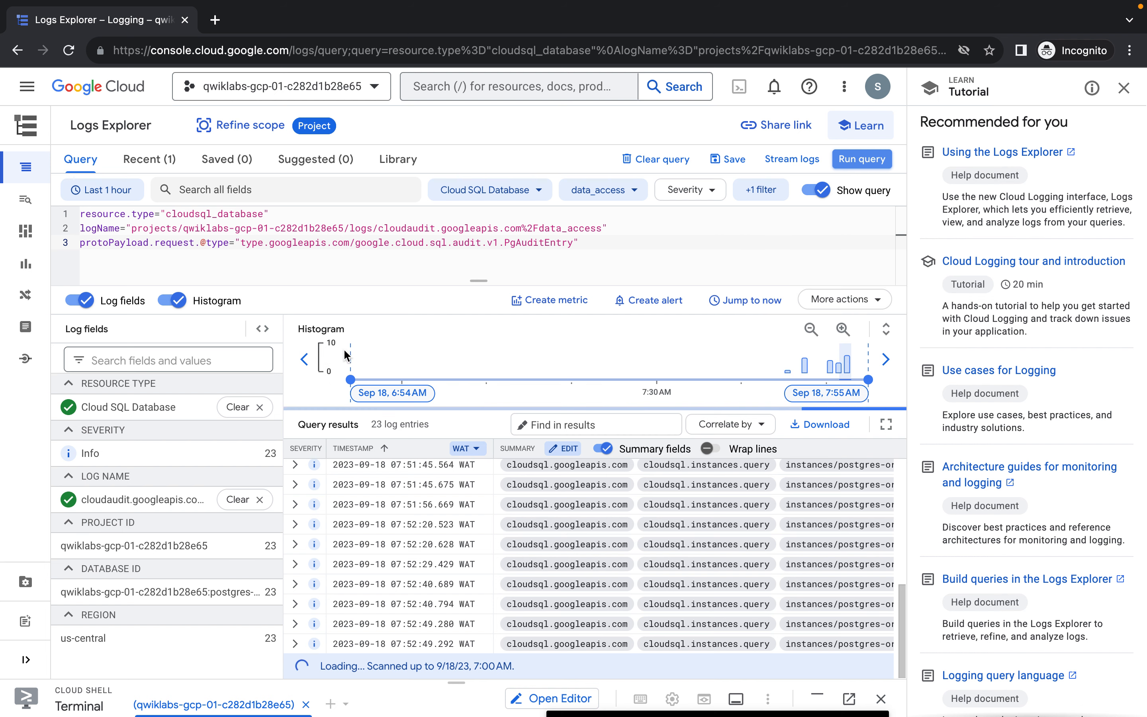
left_click(848, 366)
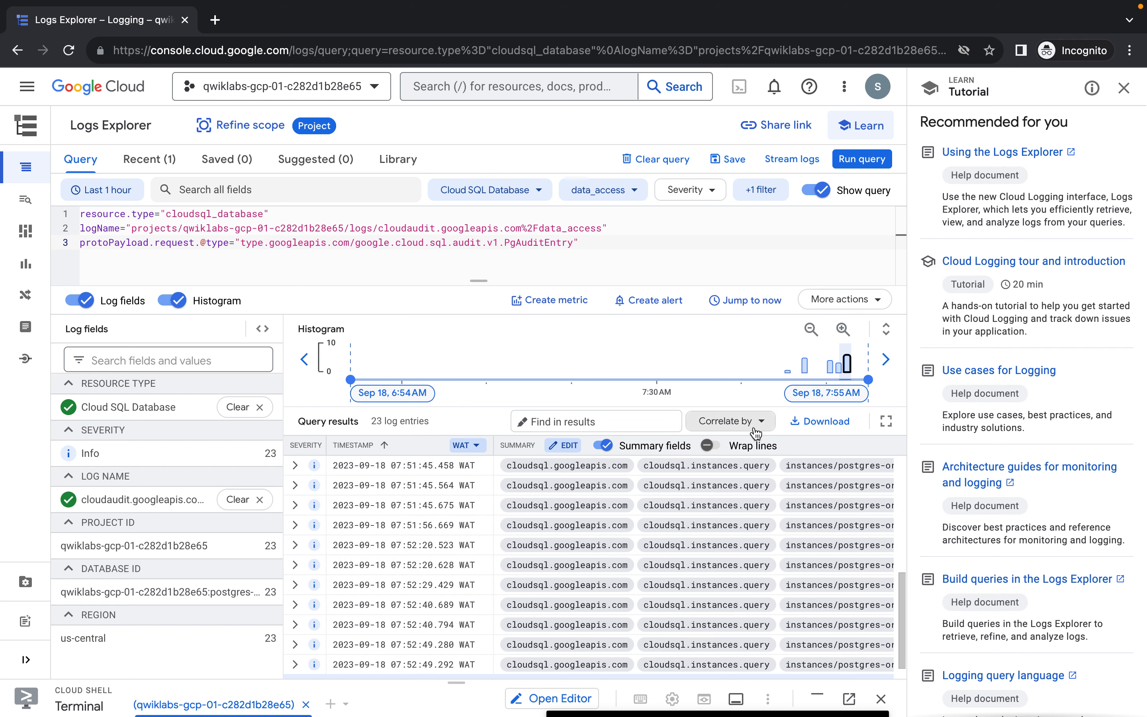
- Expand the 07:51:45.458 log entry, review the command and statement in its protoPayload request, and collapse the entry again
left_click(294, 465)
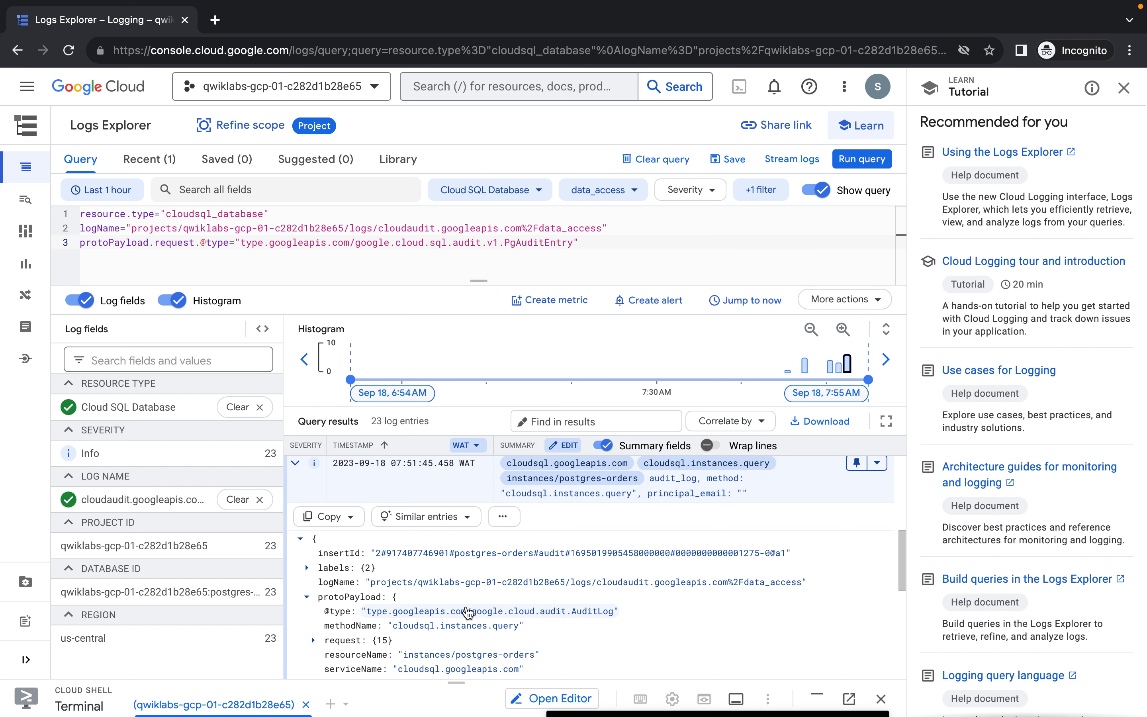
scroll(469, 612, "down", 3)
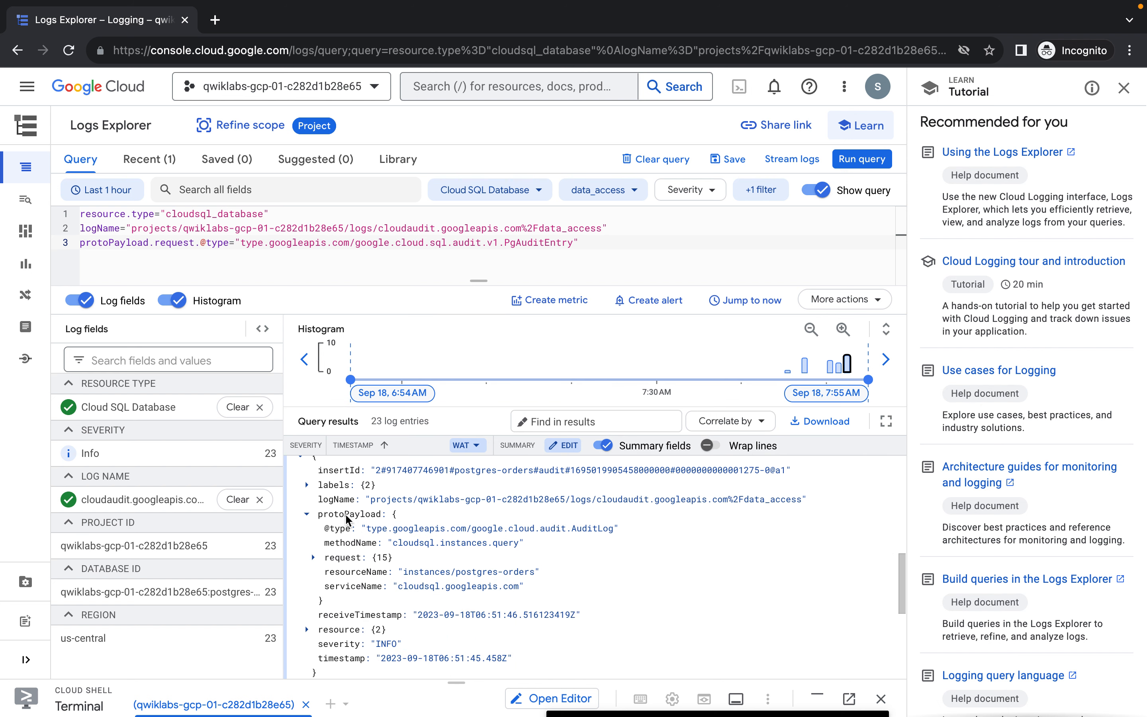
left_click(314, 558)
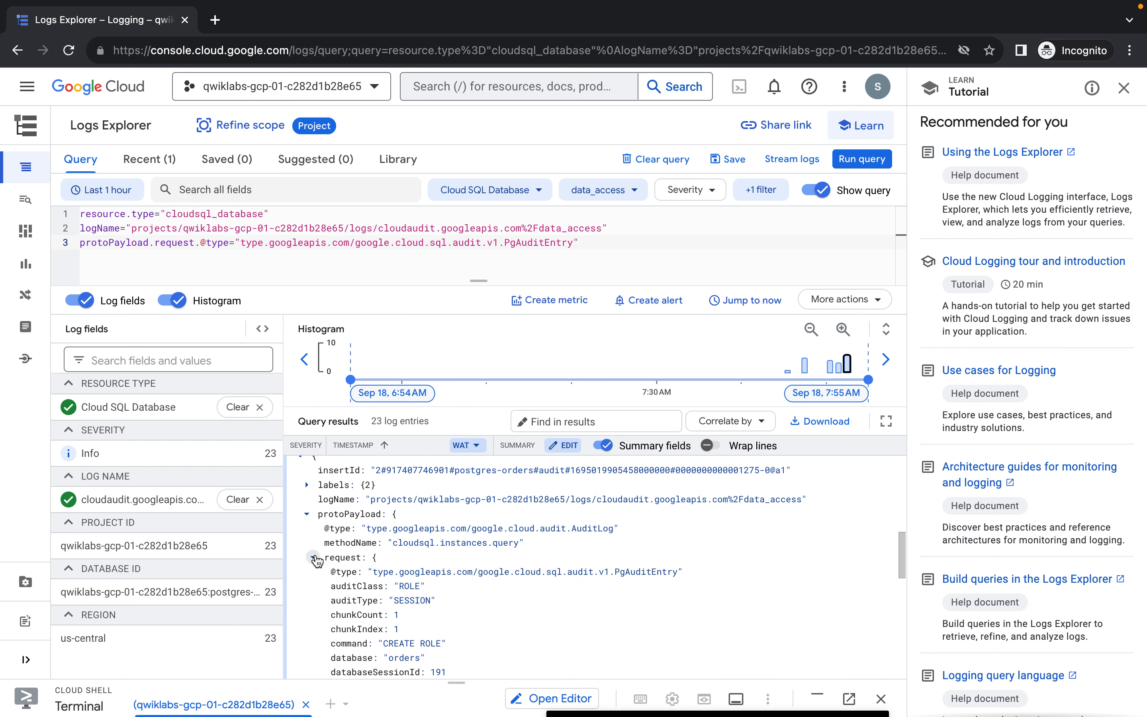
scroll(400, 610, "down", 2)
scroll(399, 611, "down", 3)
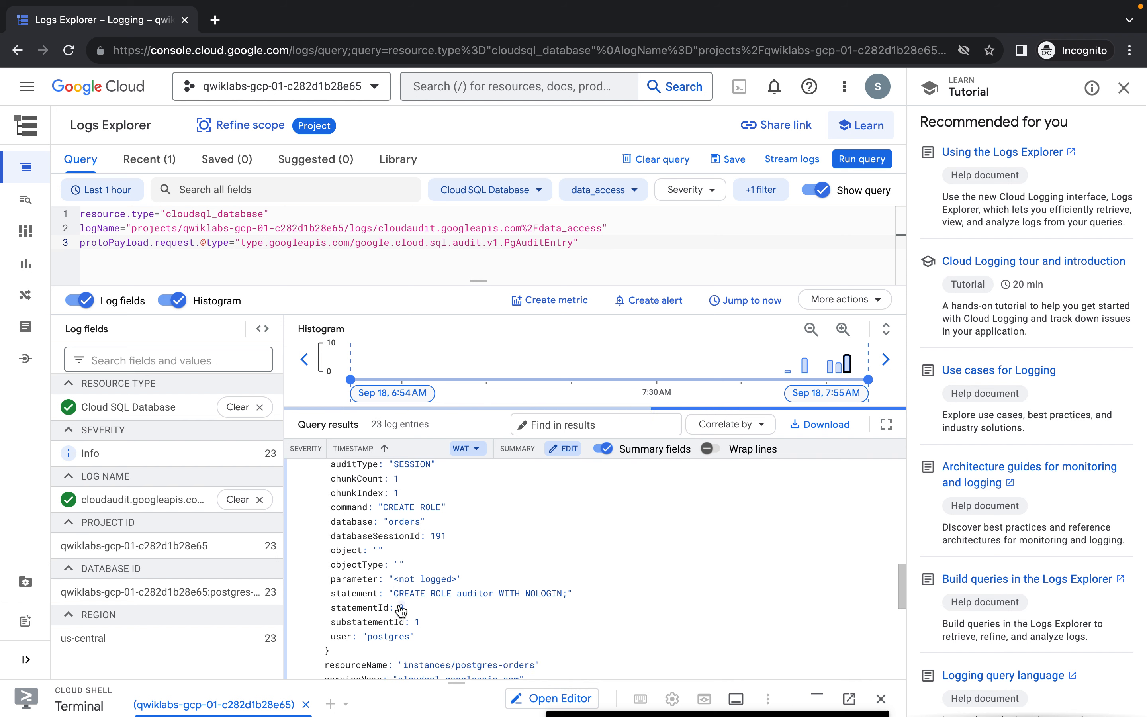
scroll(402, 612, "up", 1)
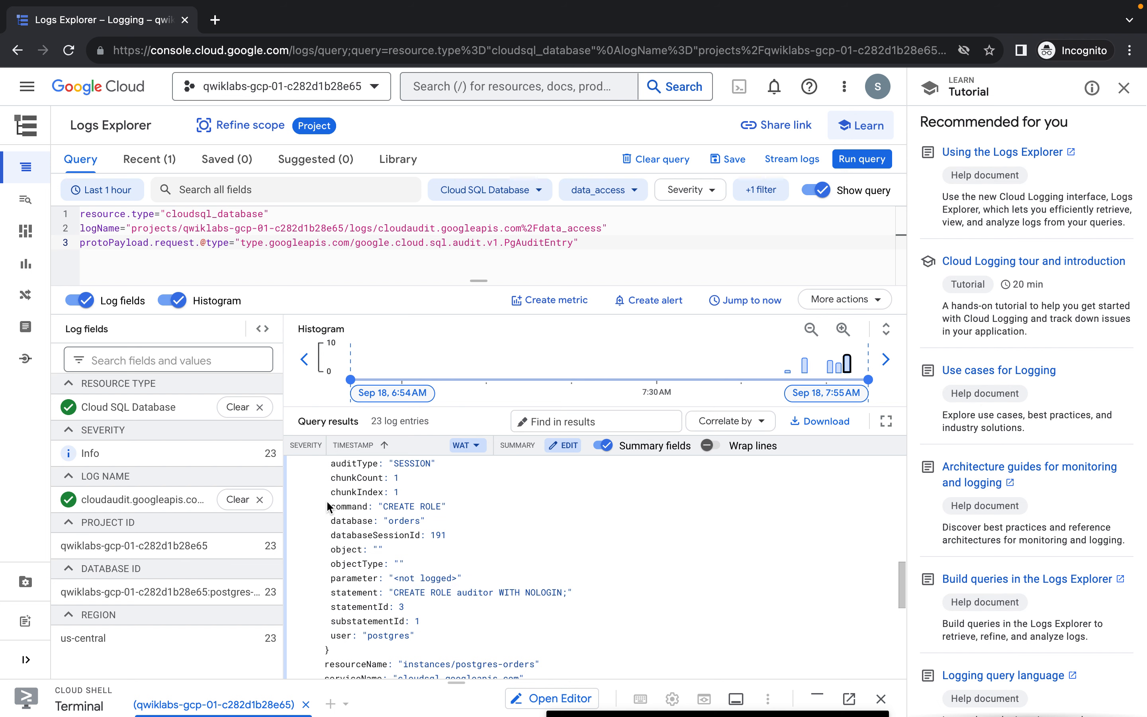
scroll(324, 498, "up", 5)
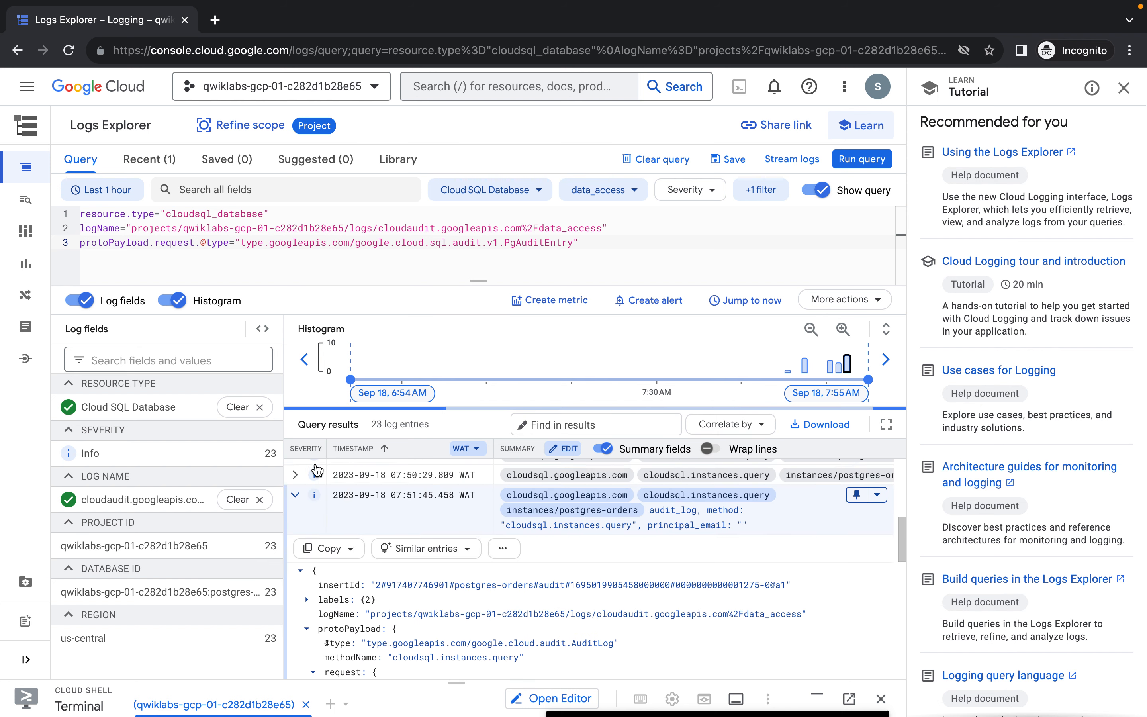
left_click(296, 512)
- Expand the 07:52:49.292 log entry and its protoPayload request, and read the logged SQL statement
scroll(366, 645, "down", 2)
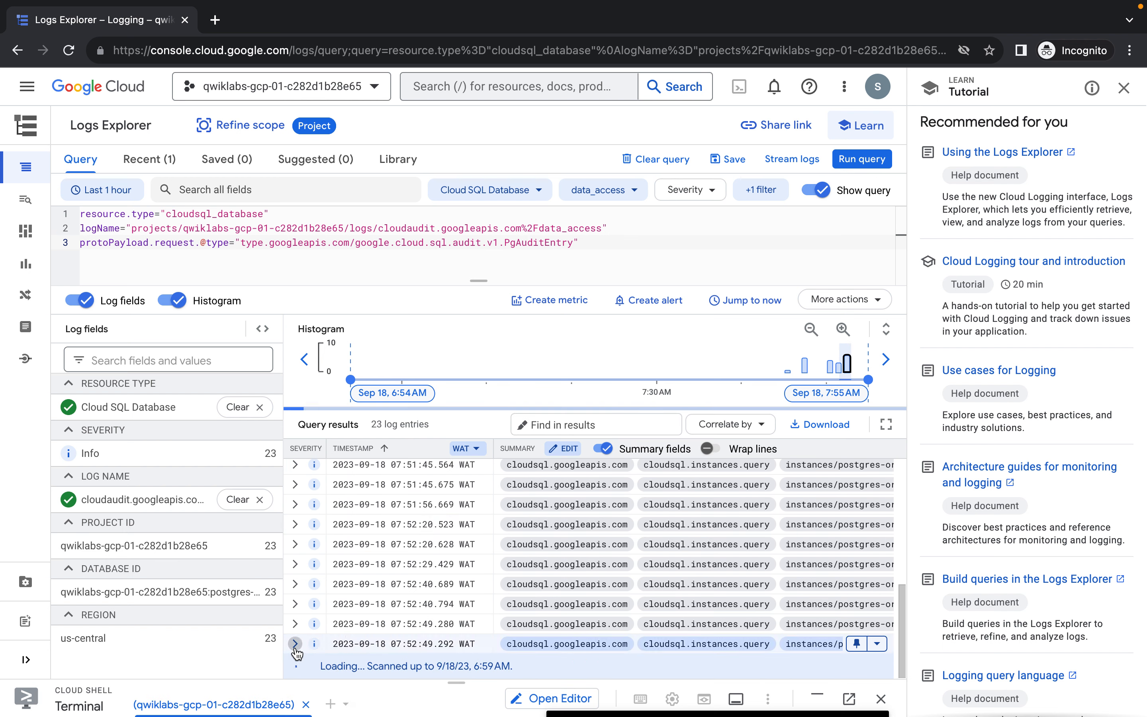
left_click(379, 642)
scroll(390, 617, "down", 5)
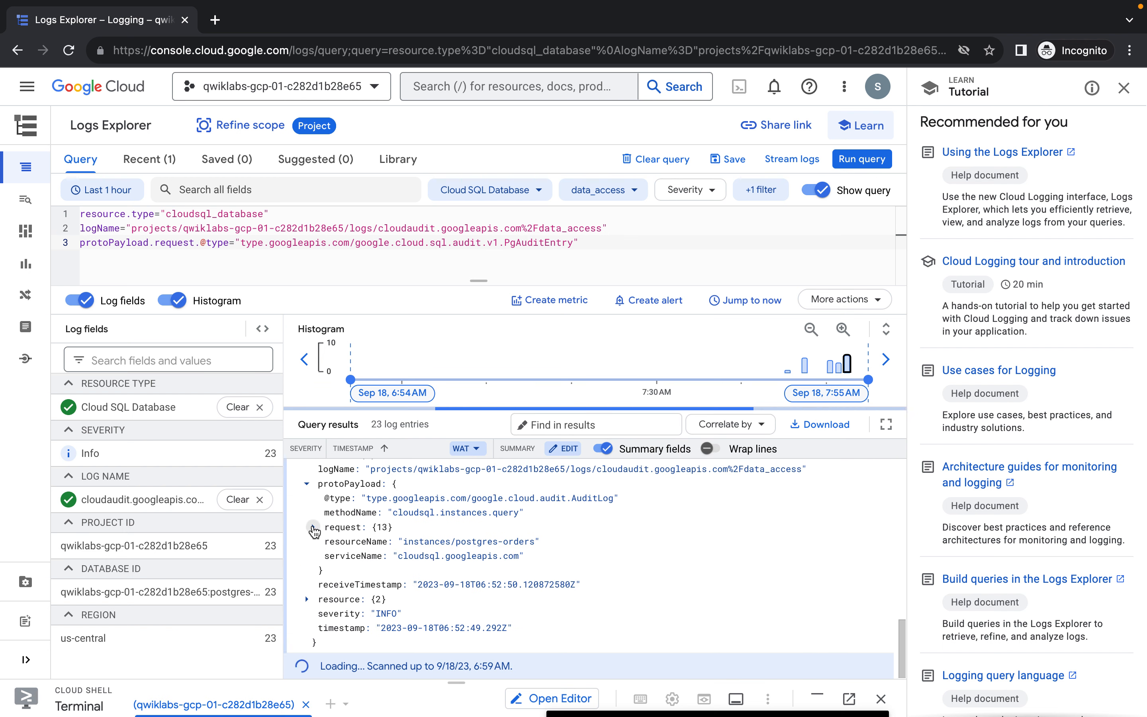
left_click(314, 528)
scroll(471, 597, "down", 3)
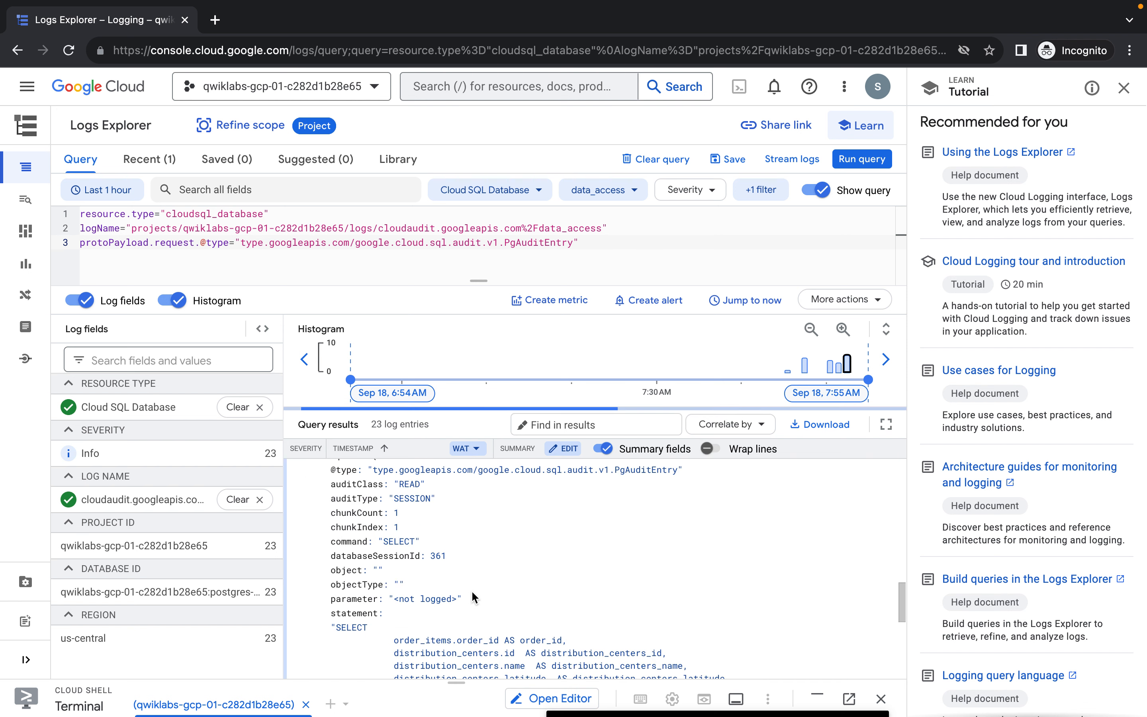
scroll(474, 598, "down", 3)
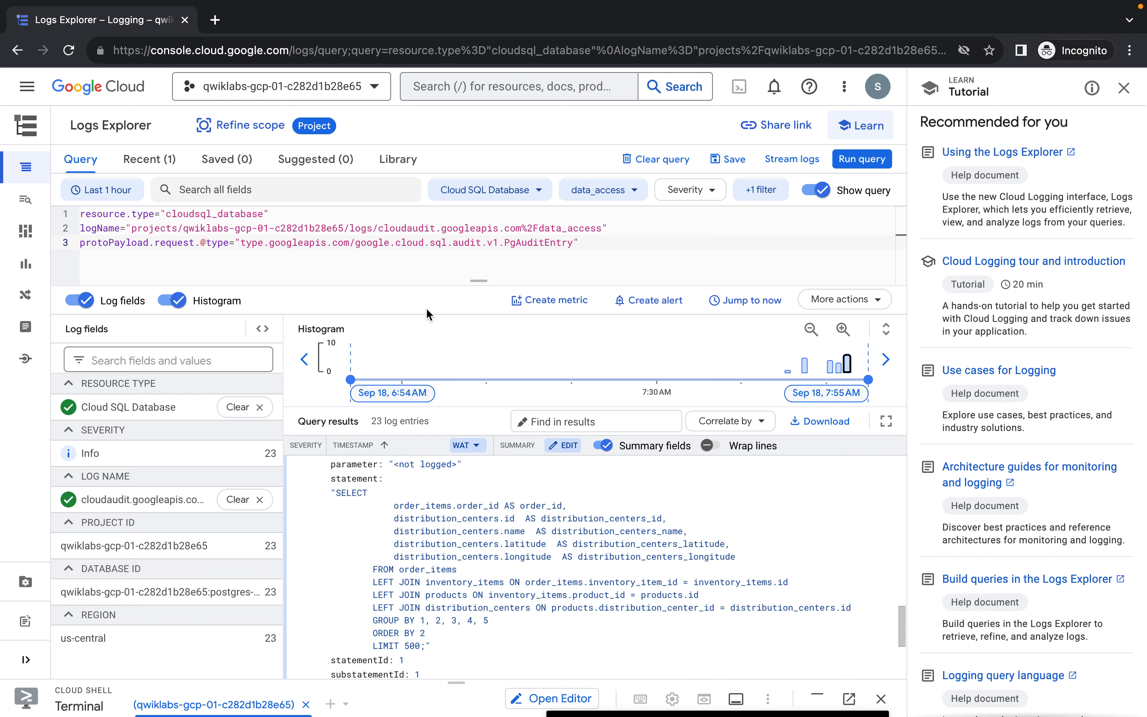
- Compare the lab's Orders by distribution center query with the SELECT statement in the expanded log entry
key("ctrl+Left")
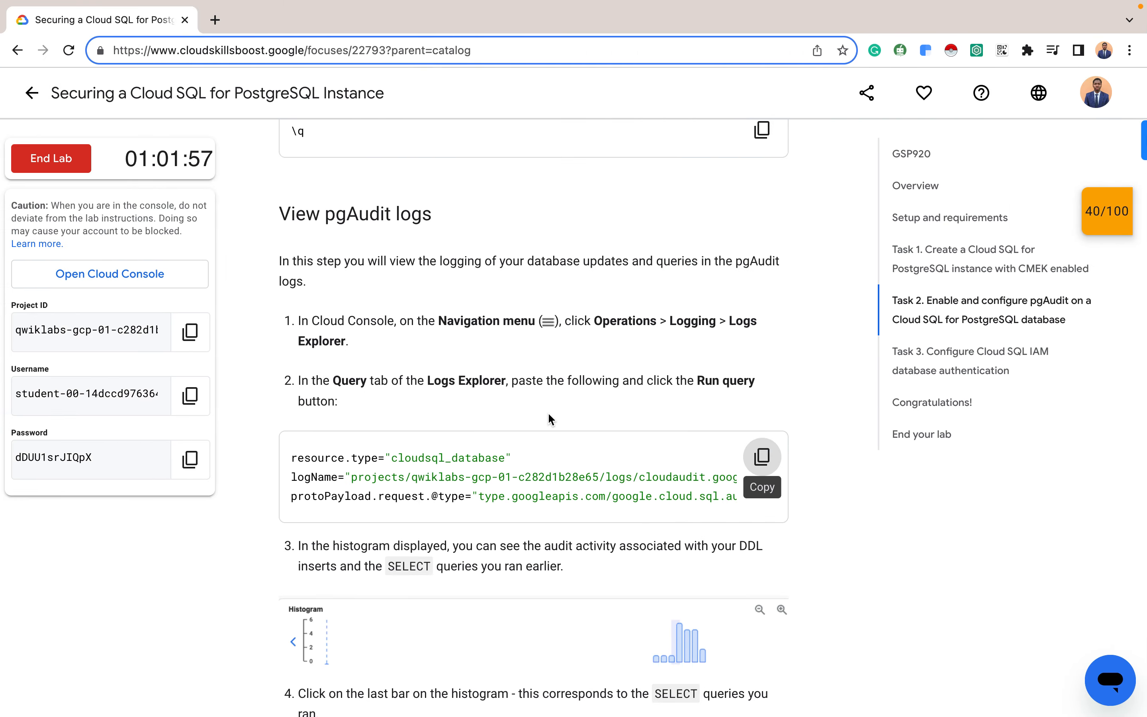
scroll(548, 418, "up", 15)
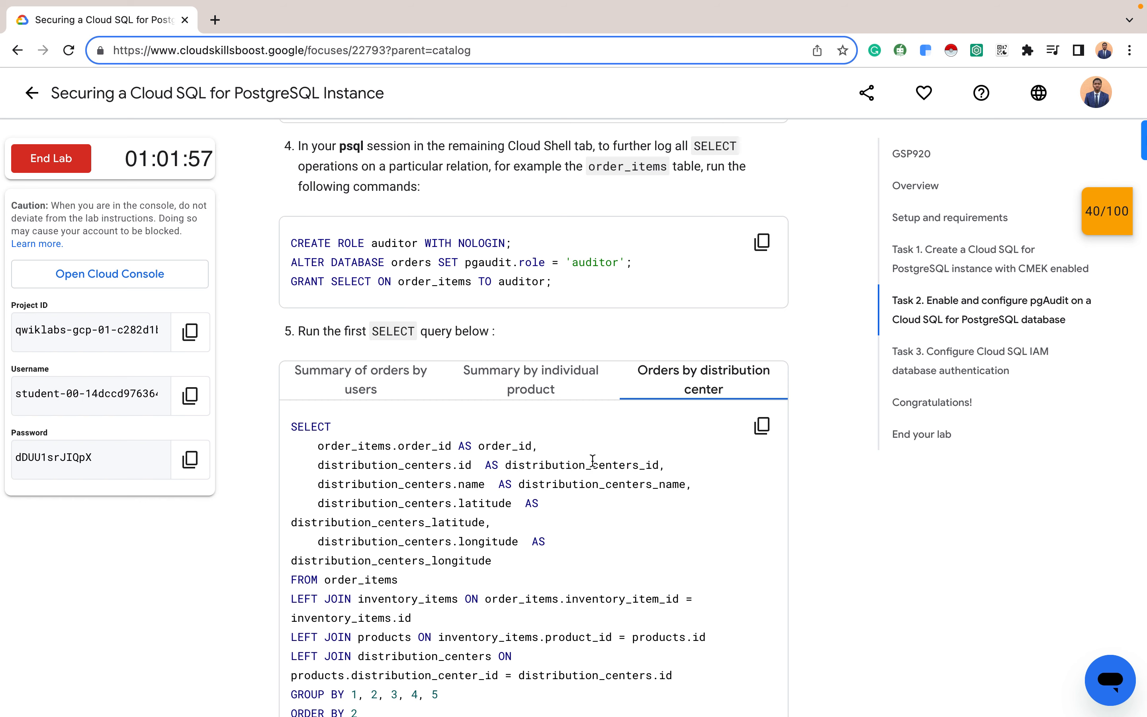
scroll(591, 460, "down", 4)
key("alt+Tab")
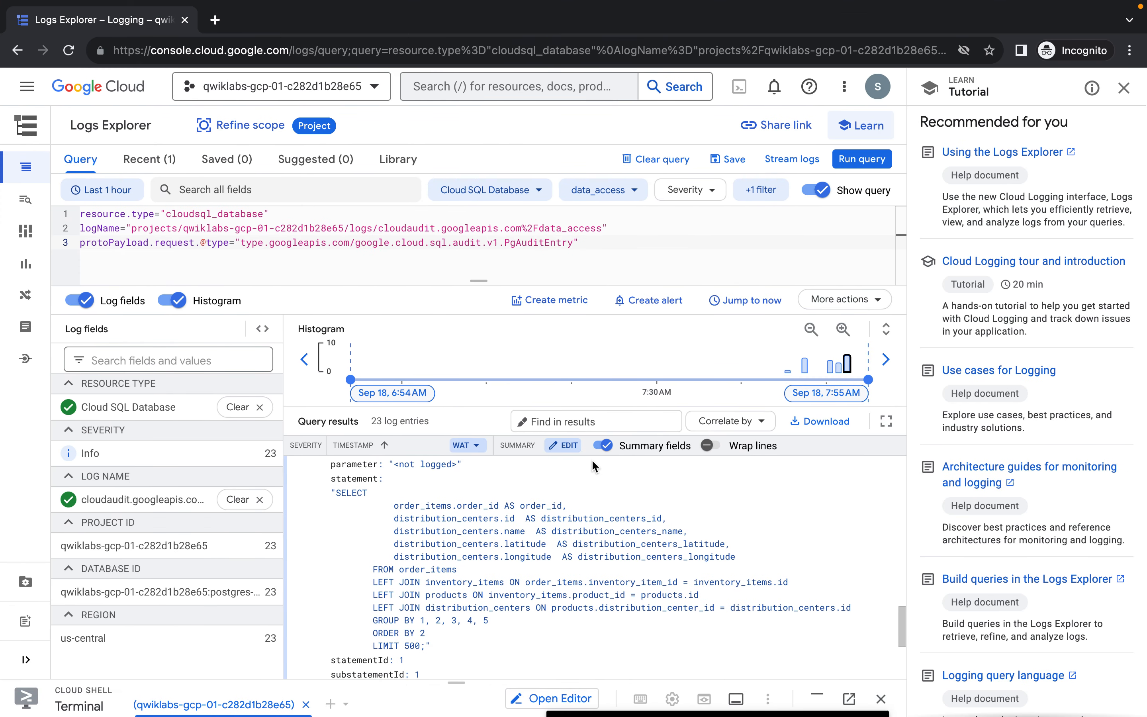
scroll(592, 463, "down", 2)
scroll(594, 532, "up", 2)
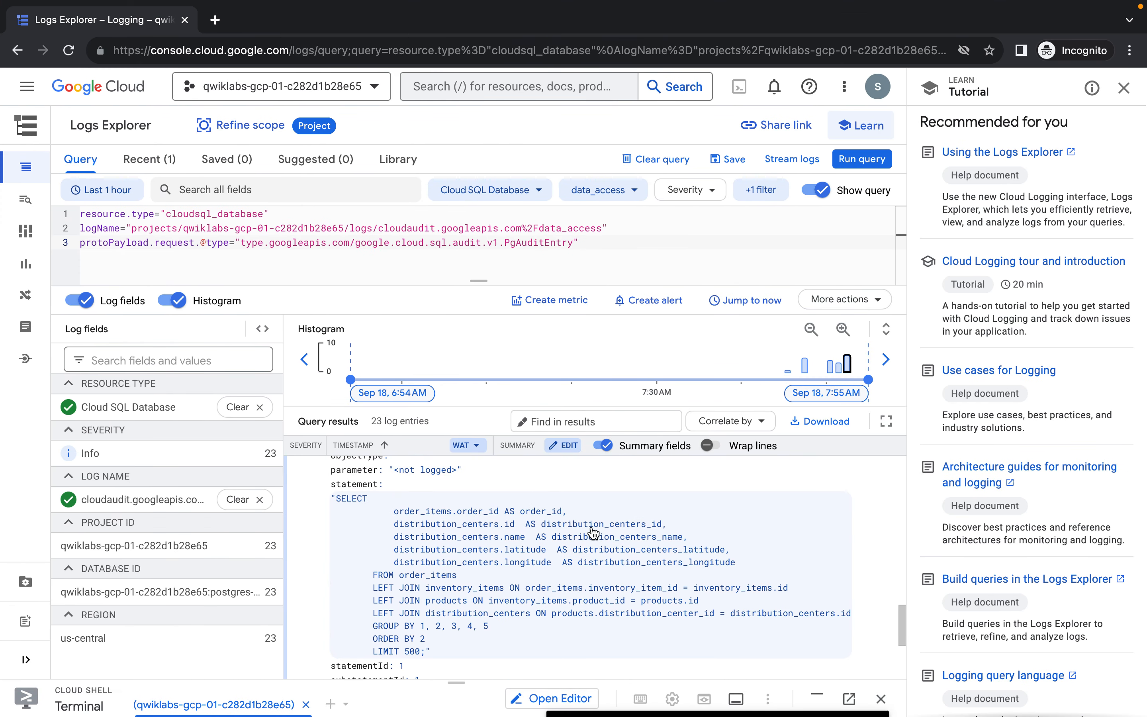
scroll(592, 533, "up", 2)
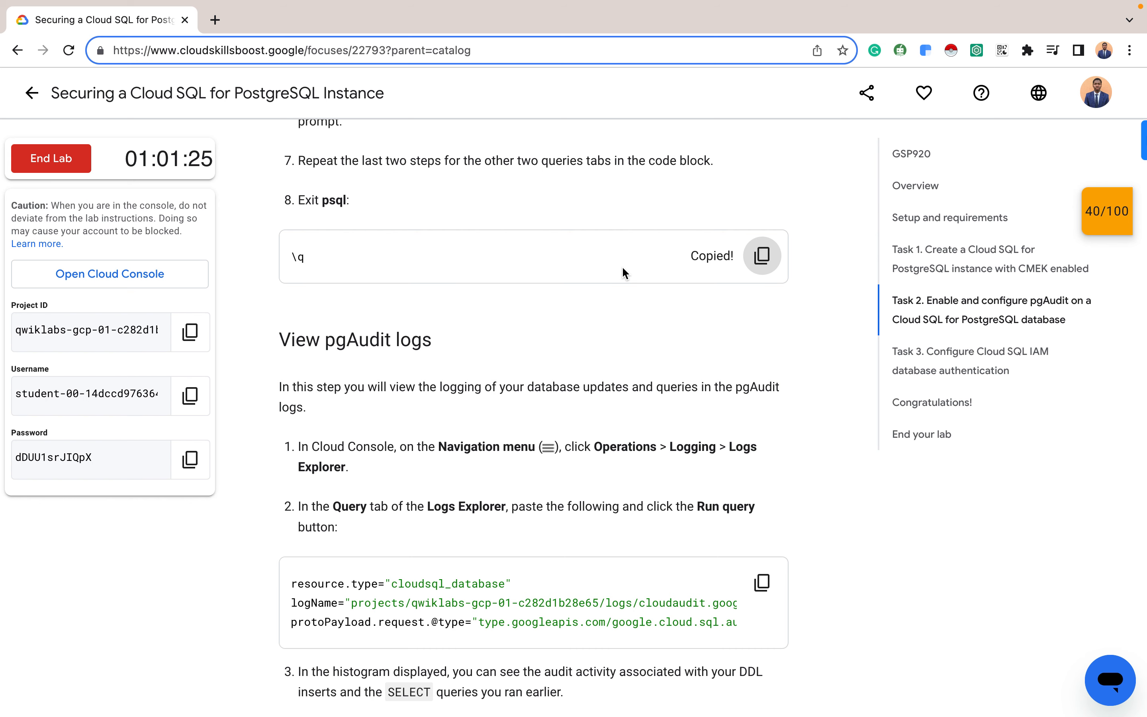
- Check the lab progress for enabling and configuring pgAudit on the Cloud SQL for PostgreSQL database
scroll(633, 315, "down", 12)
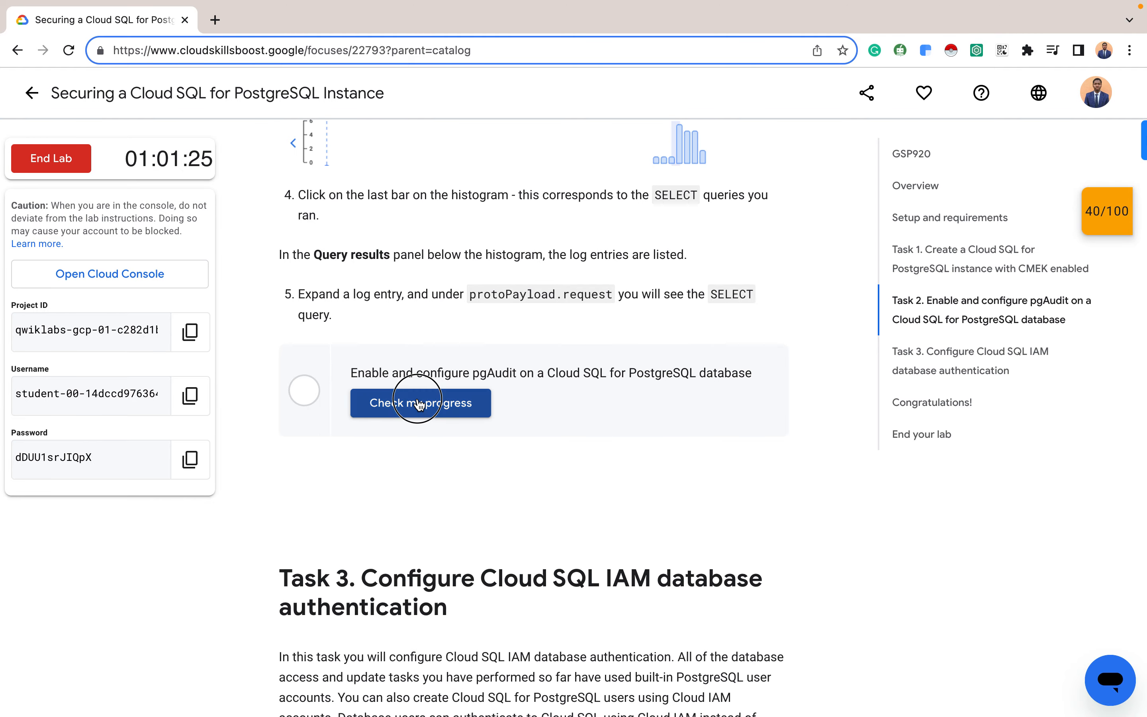
left_click(418, 402)
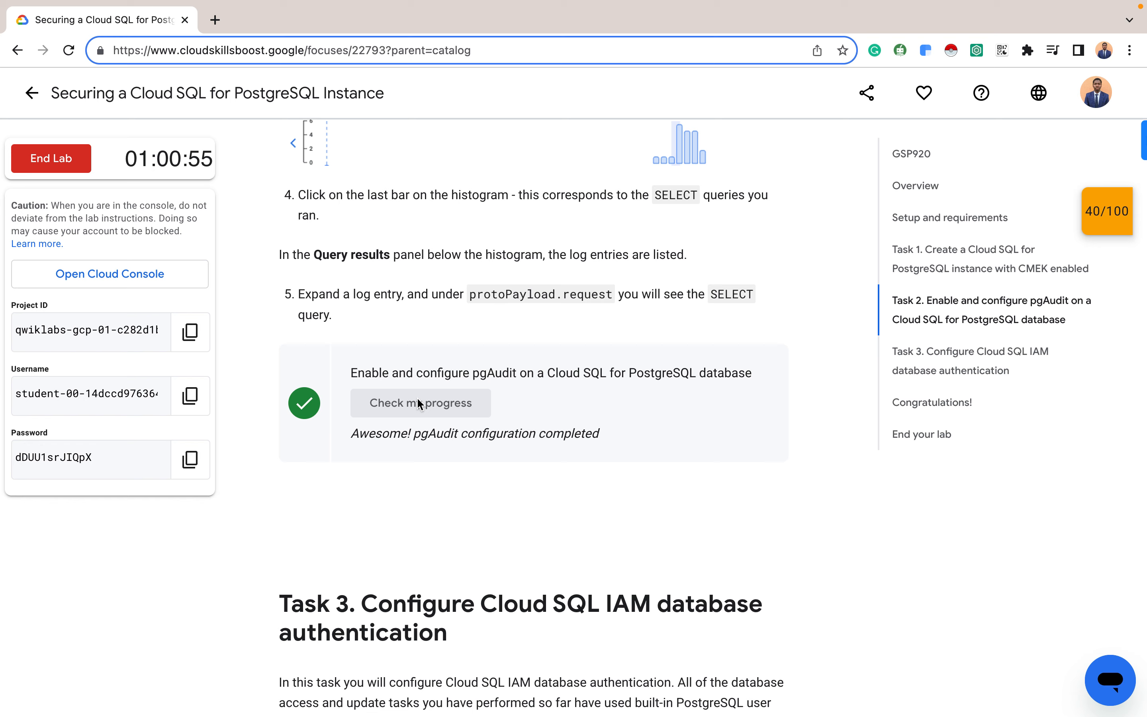
- Enlarge Cloud Shell and run Task 3's copied commands to try connecting to the orders database as the lab student account with an access token
scroll(419, 404, "down", 2)
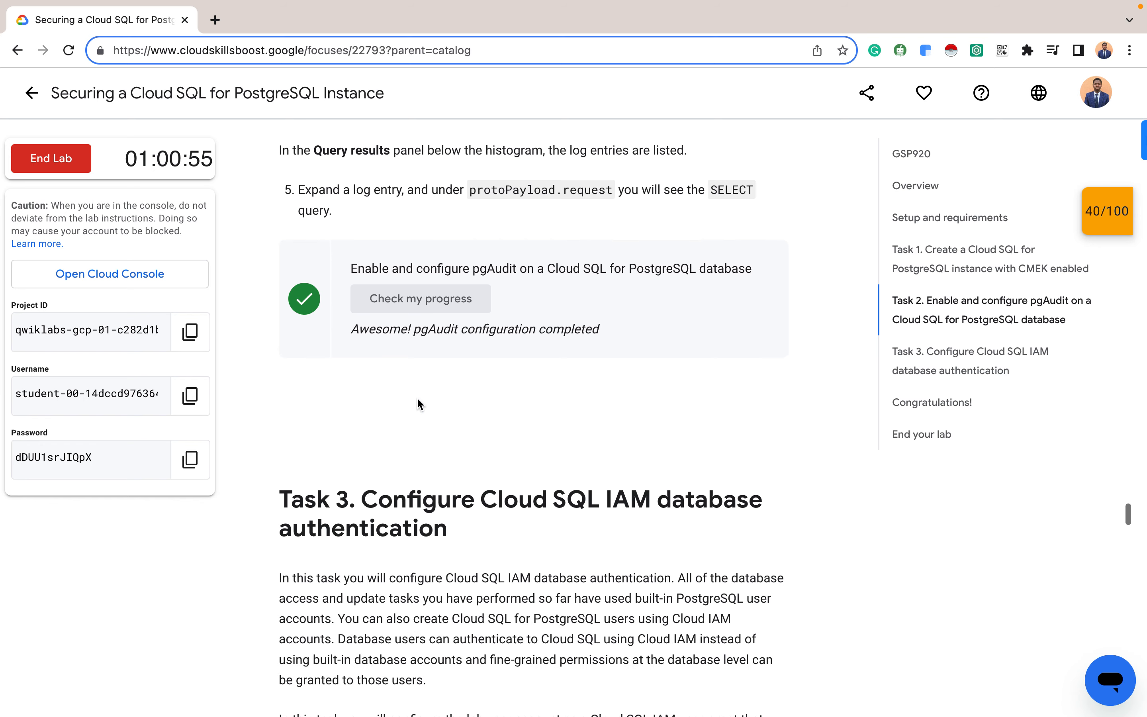
scroll(418, 403, "down", 3)
scroll(416, 402, "down", 2)
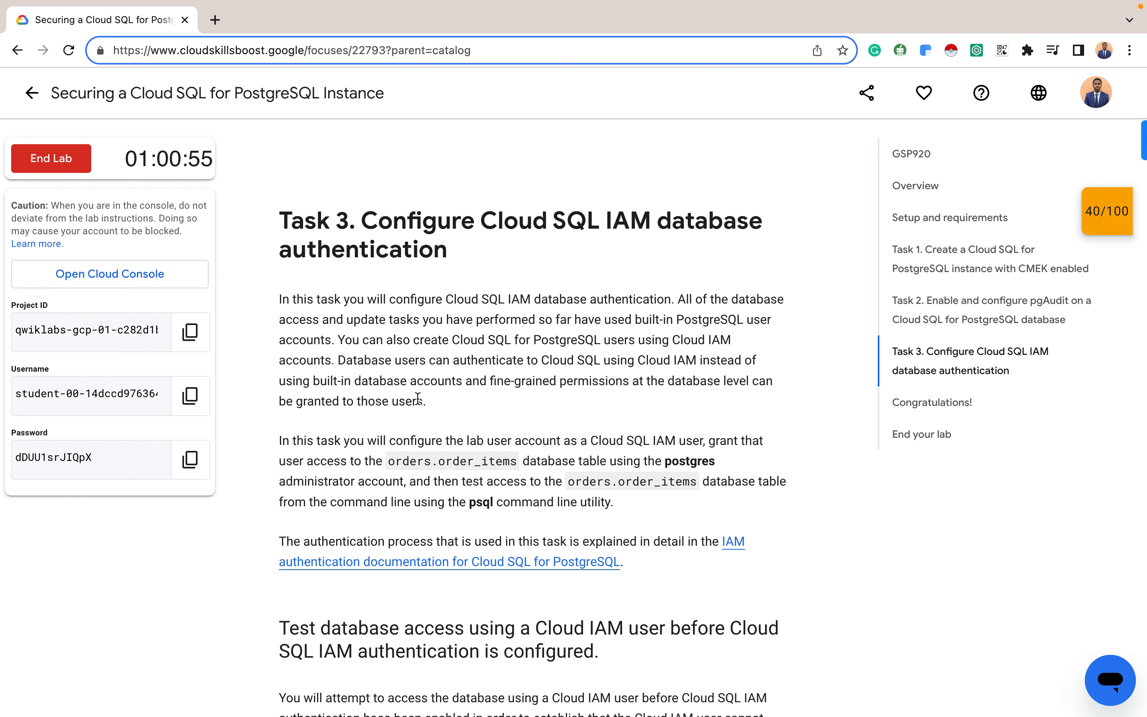
scroll(439, 553, "down", 5)
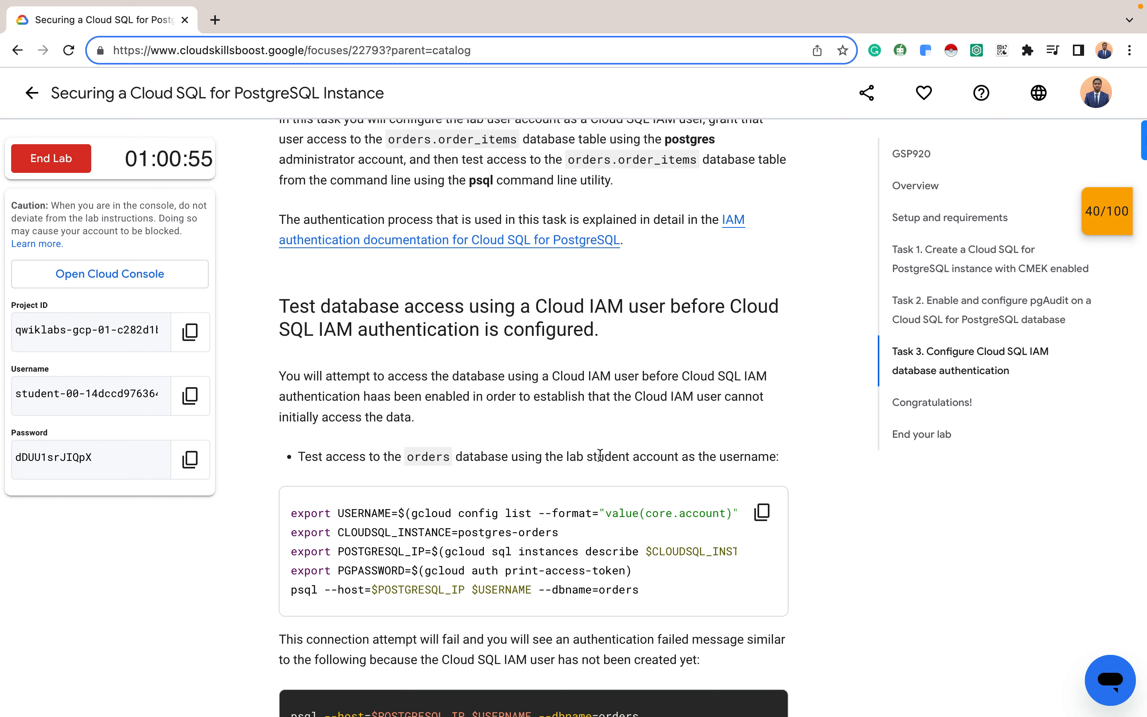
left_click(761, 512)
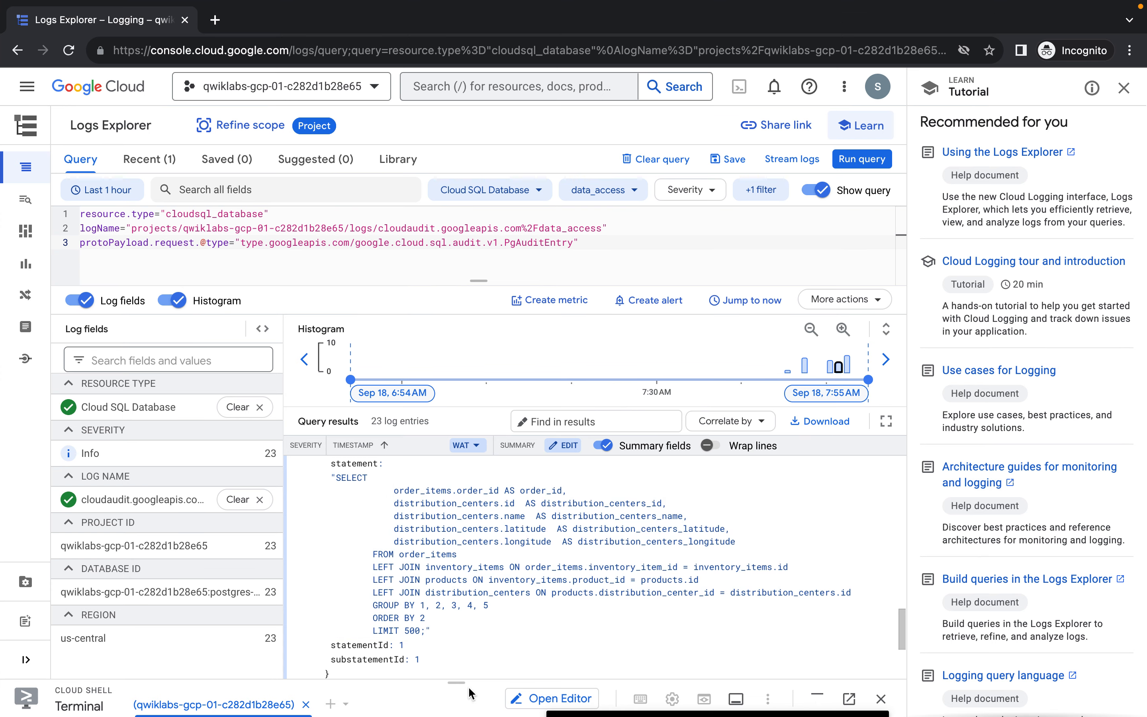
left_click_drag(457, 682, 457, 240)
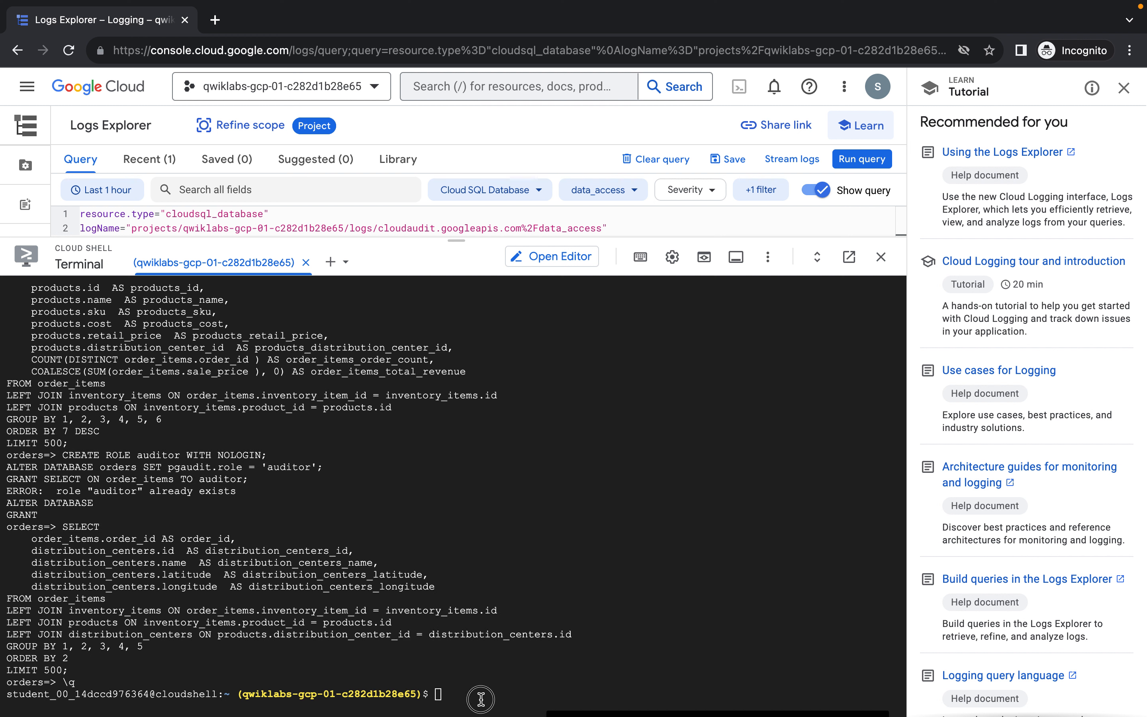
key("ctrl+v")
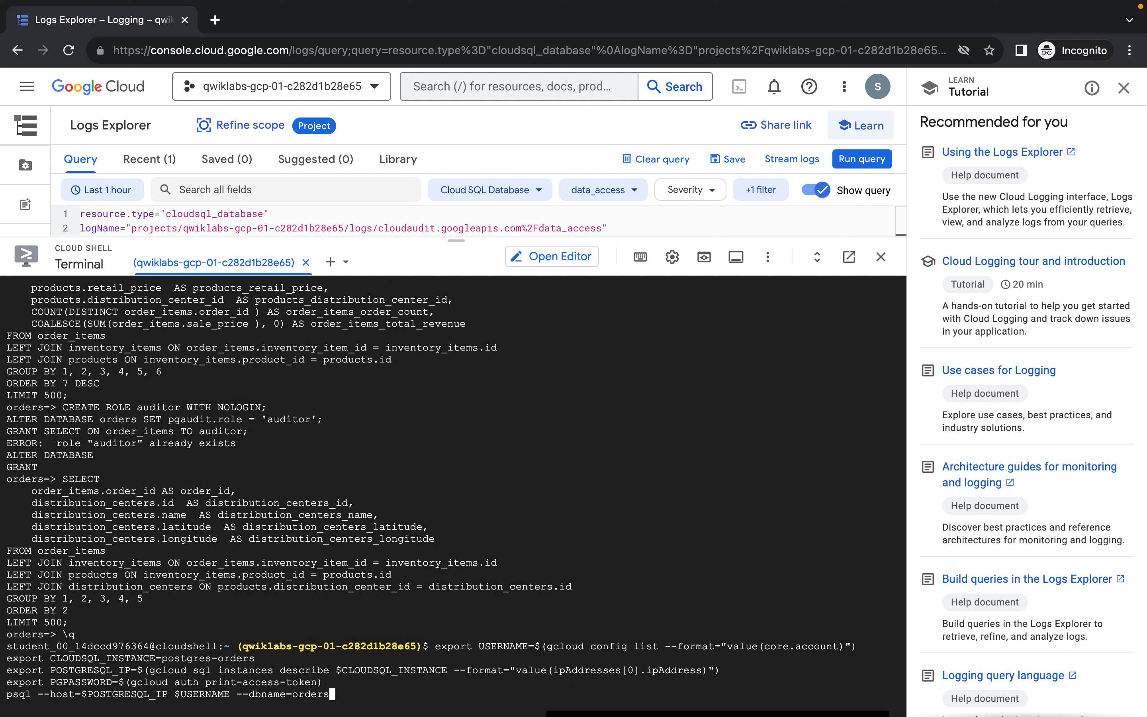
key("Return")
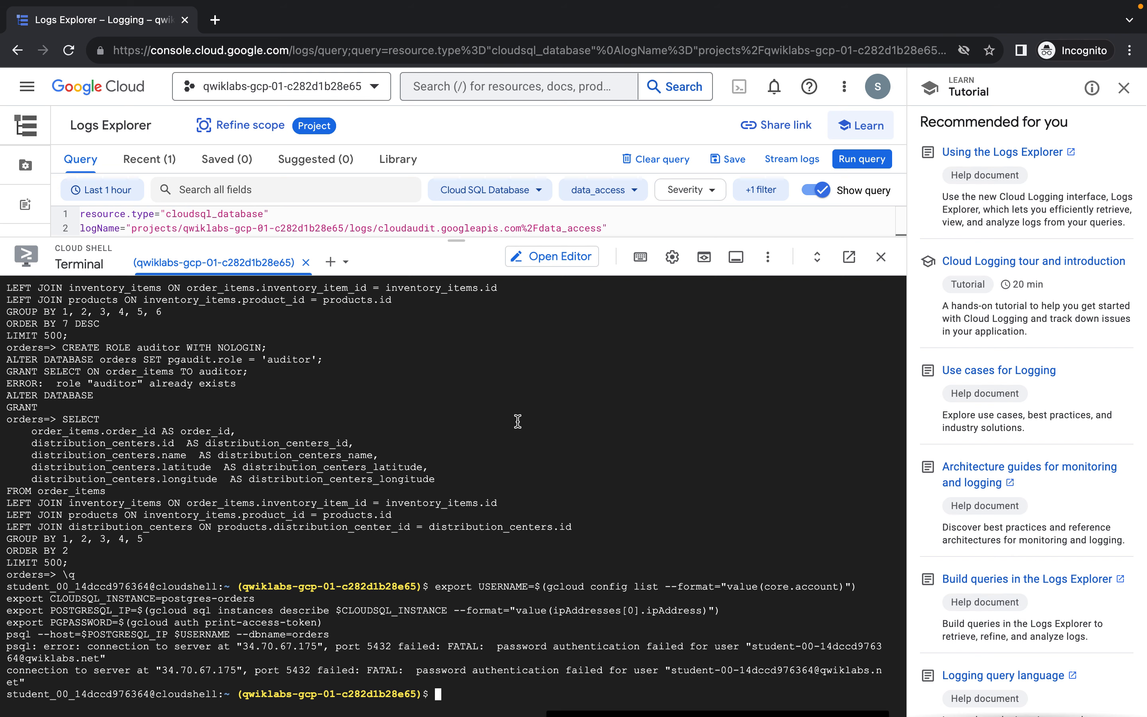
- Read the Create a Cloud SQL IAM user instructions, open the postgres-orders instance in Cloud SQL, and shrink the Cloud Shell terminal
key("alt+Tab")
scroll(517, 420, "down", 10)
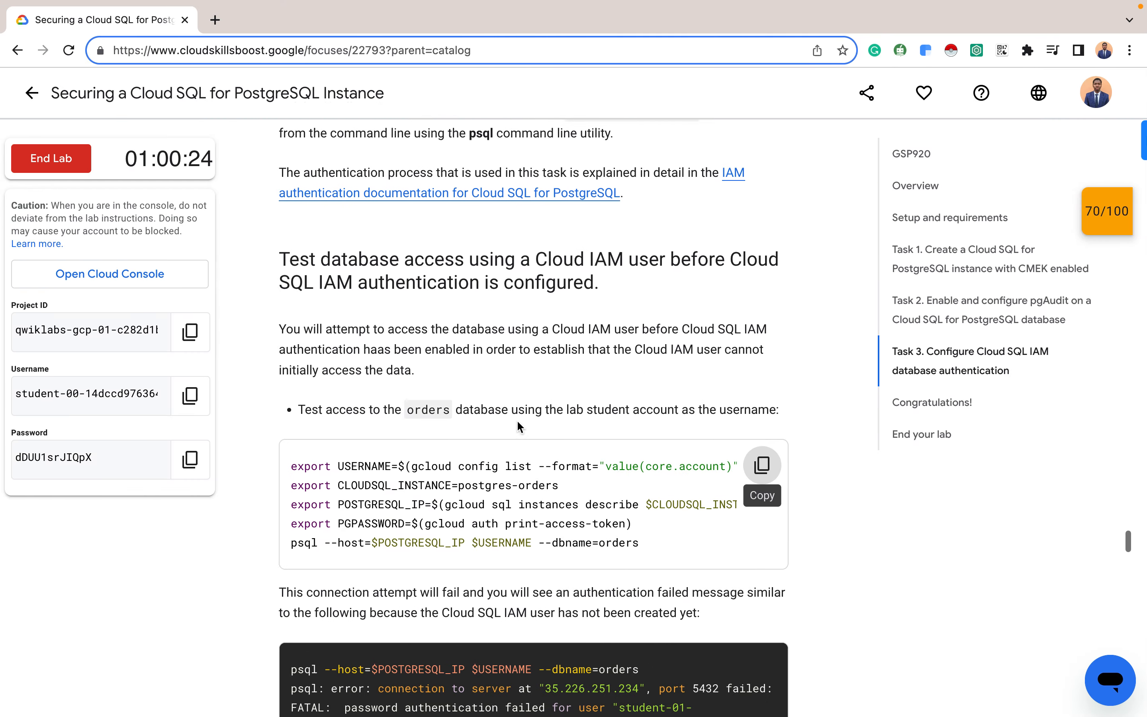
scroll(521, 411, "down", 5)
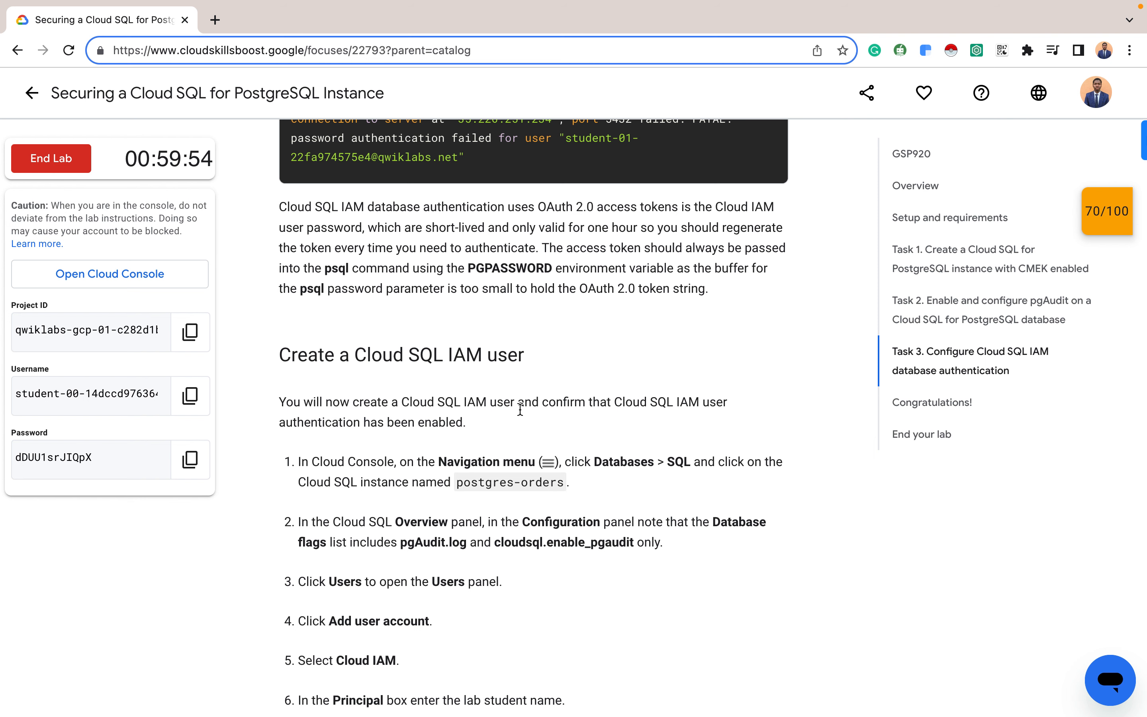
scroll(520, 409, "down", 3)
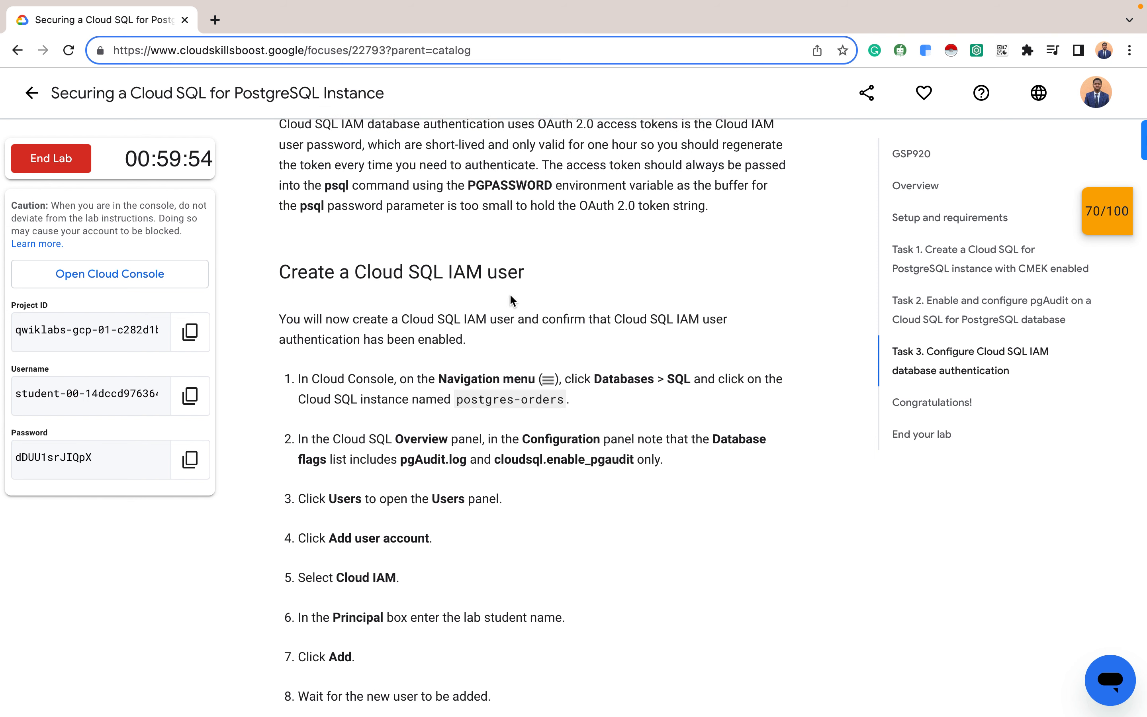
key("ctrl+Right")
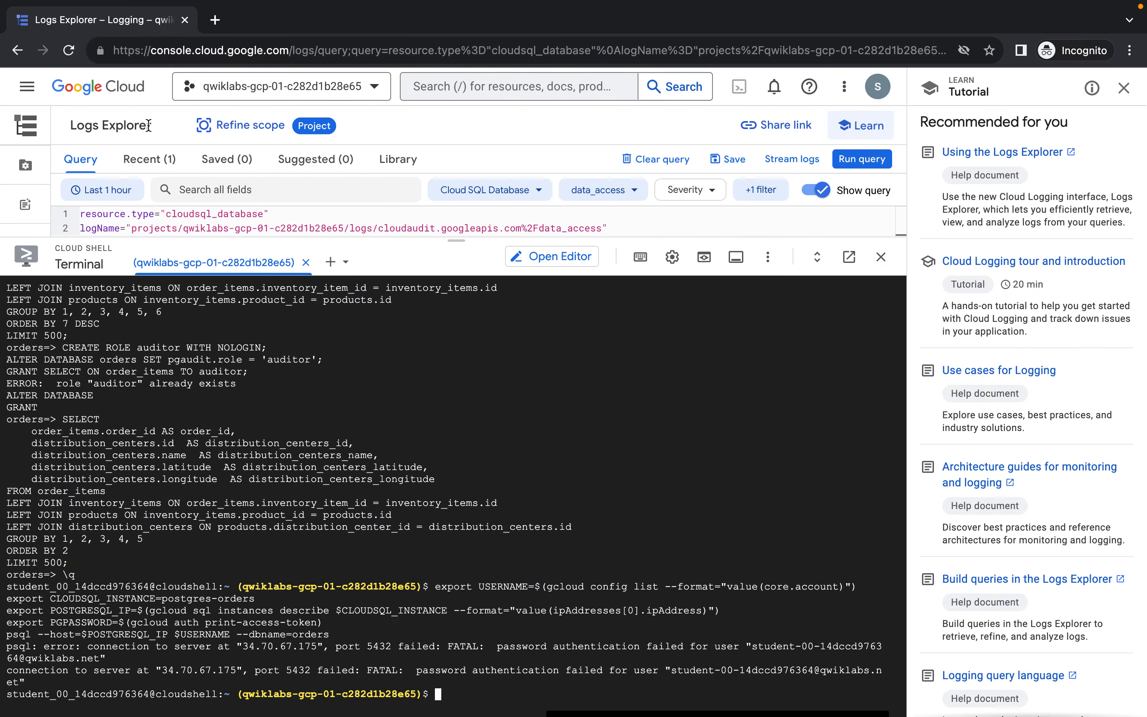
left_click(27, 90)
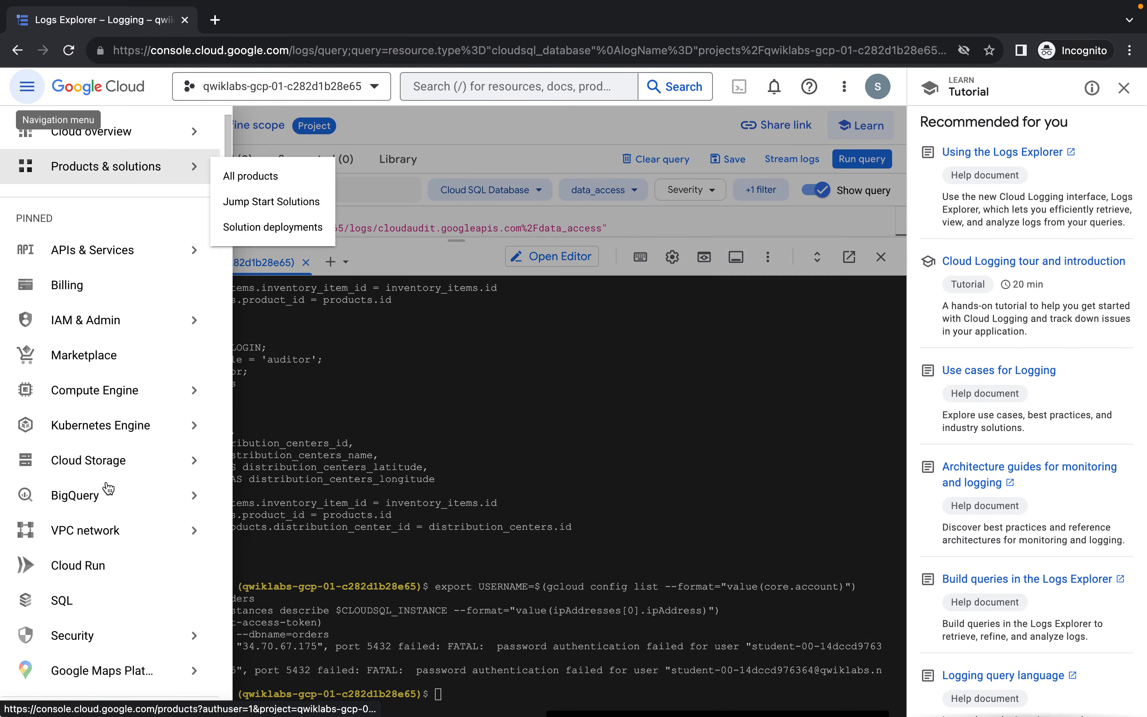
left_click(76, 600)
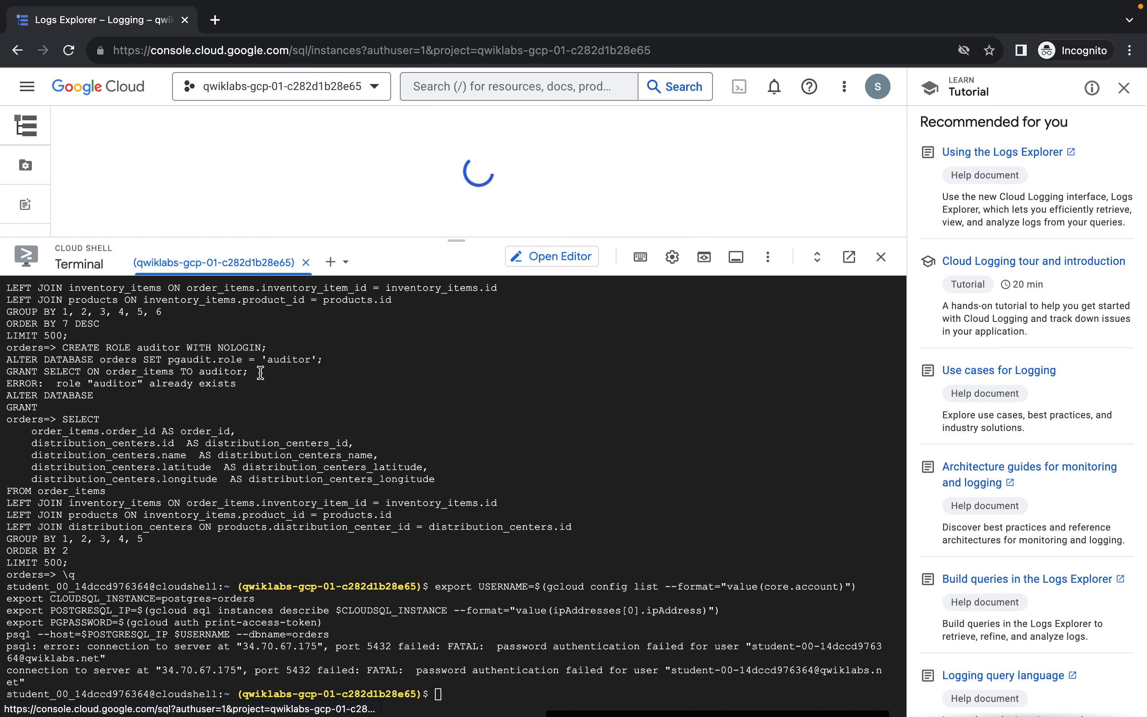
left_click_drag(458, 237, 464, 335)
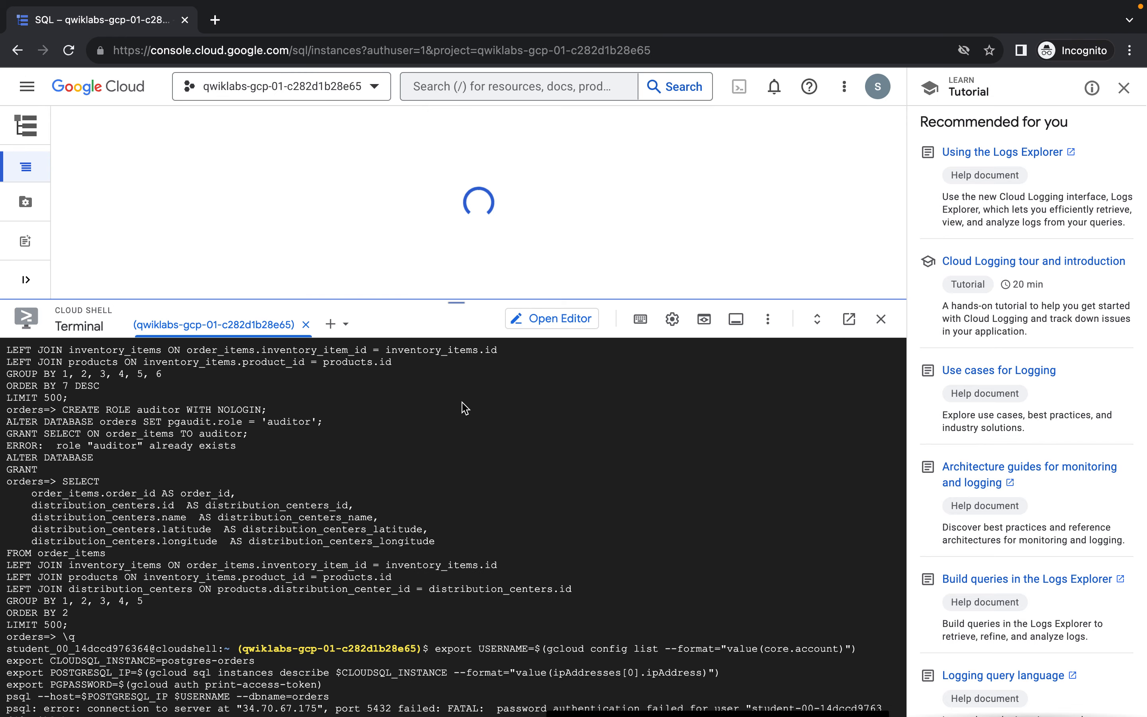
left_click(125, 236)
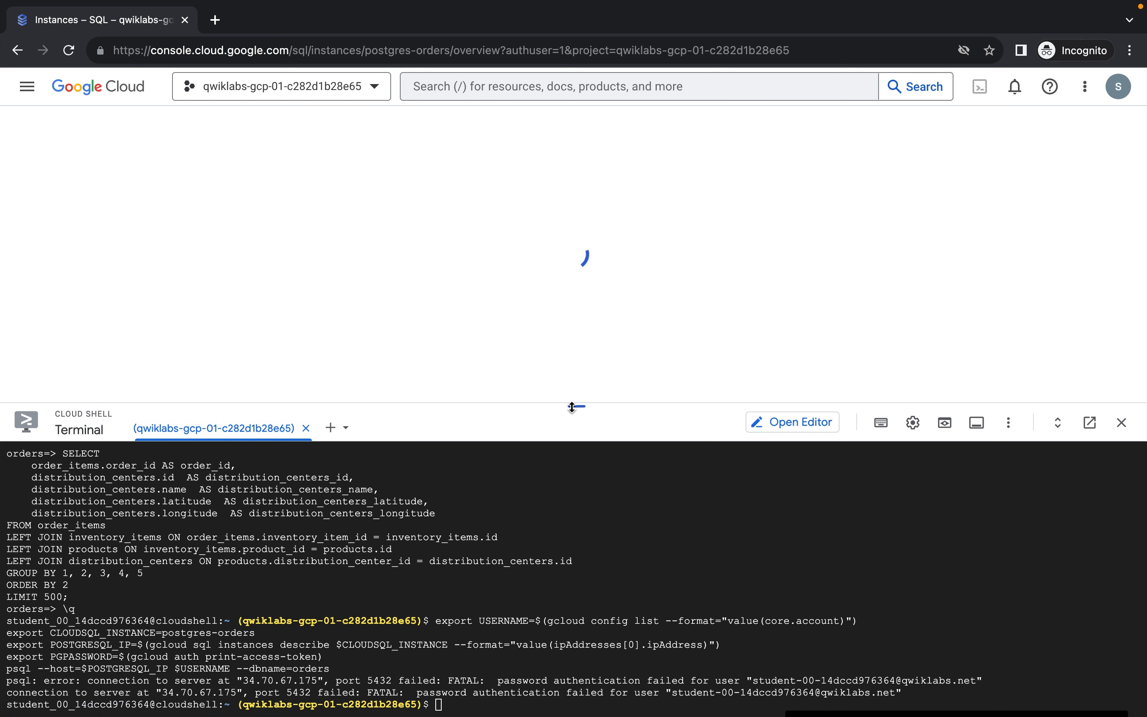
left_click_drag(577, 406, 619, 491)
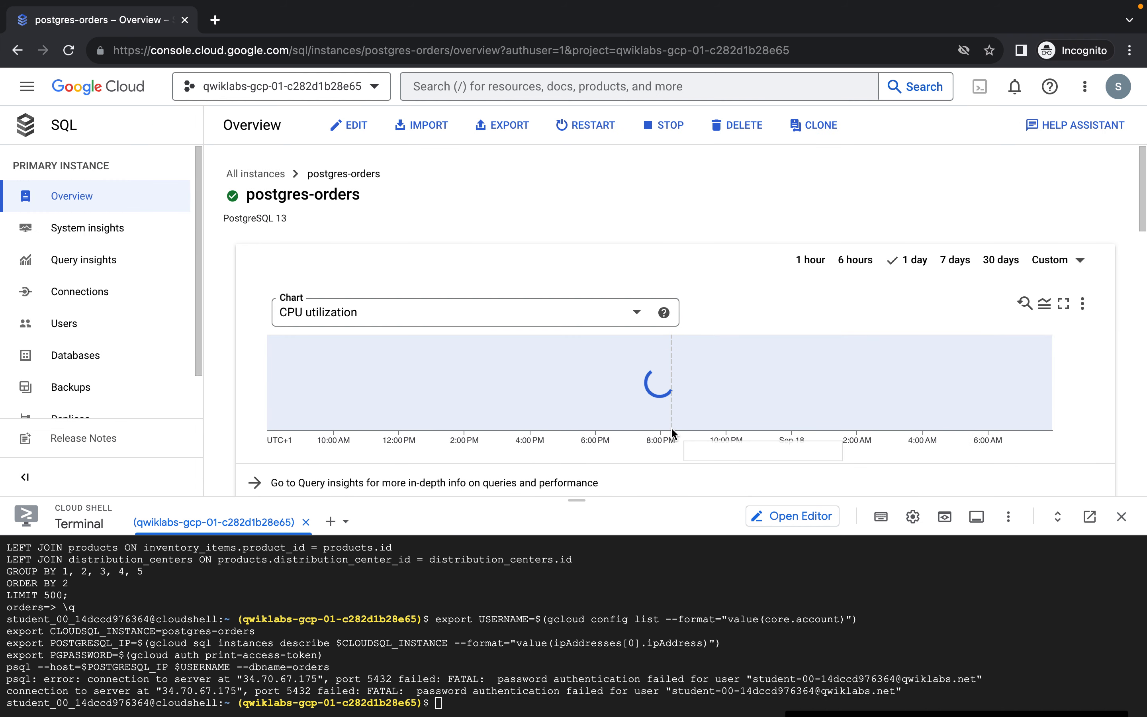
- Review the database flags in the postgres-orders instance's configuration
scroll(685, 297, "down", 2)
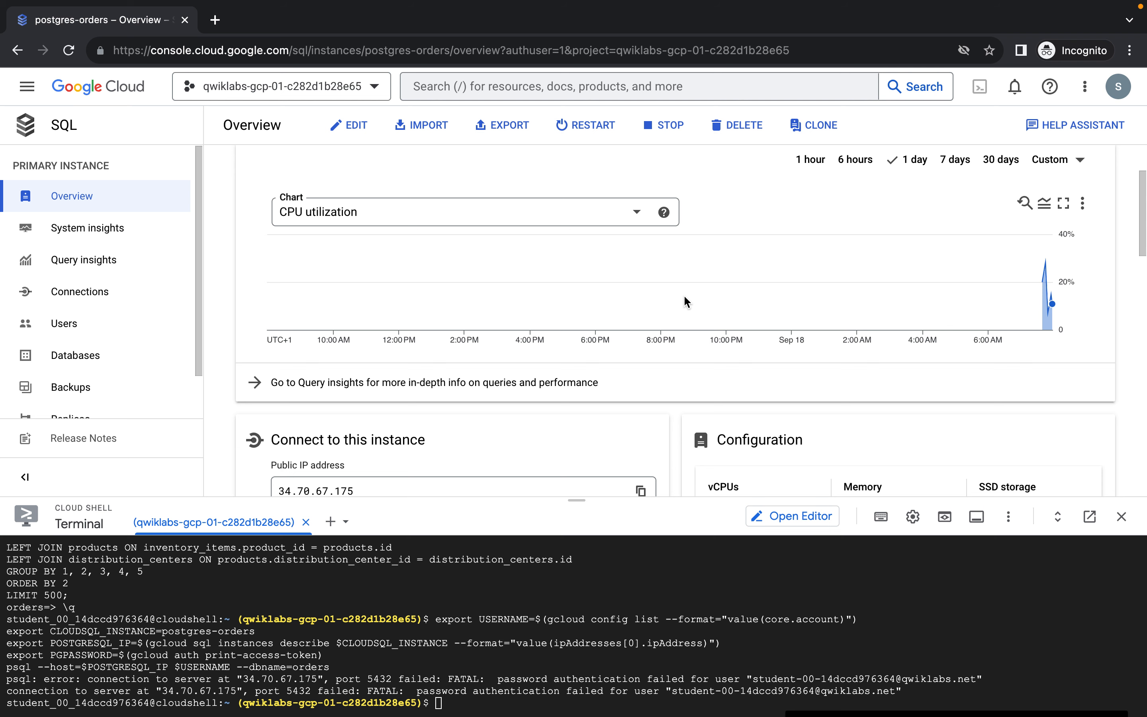
scroll(685, 301, "down", 9)
scroll(684, 294, "down", 6)
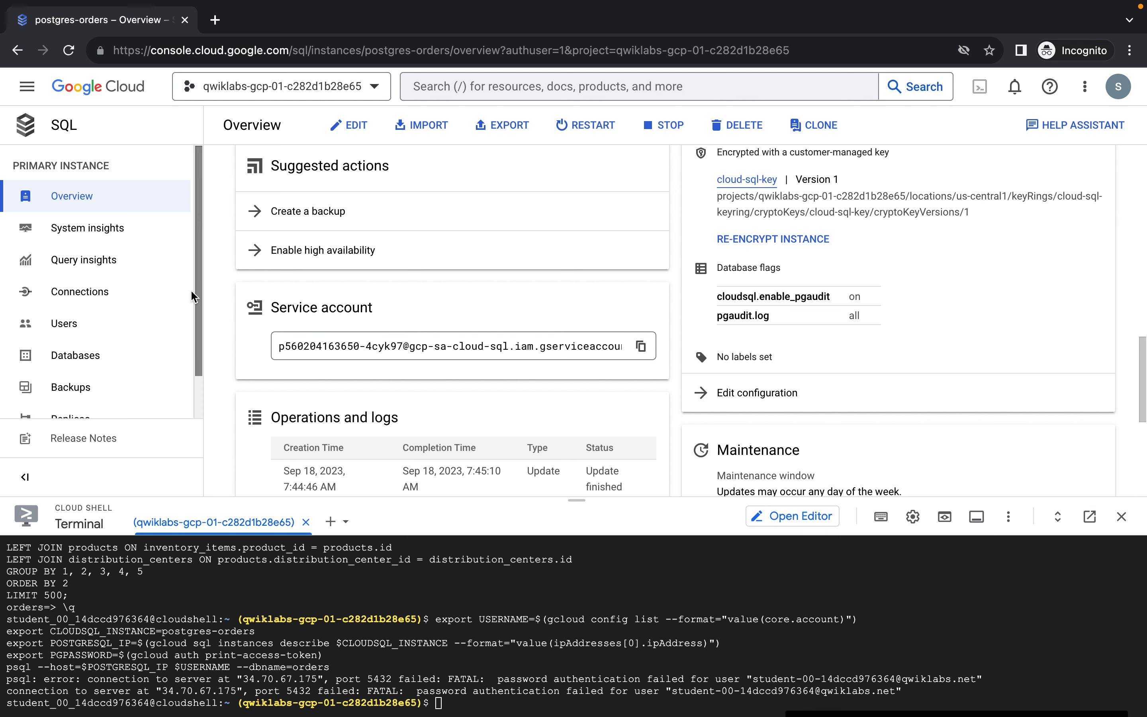
- Add a Cloud IAM user account to the postgres-orders instance, with the lab's copied student username as the principal
left_click(89, 332)
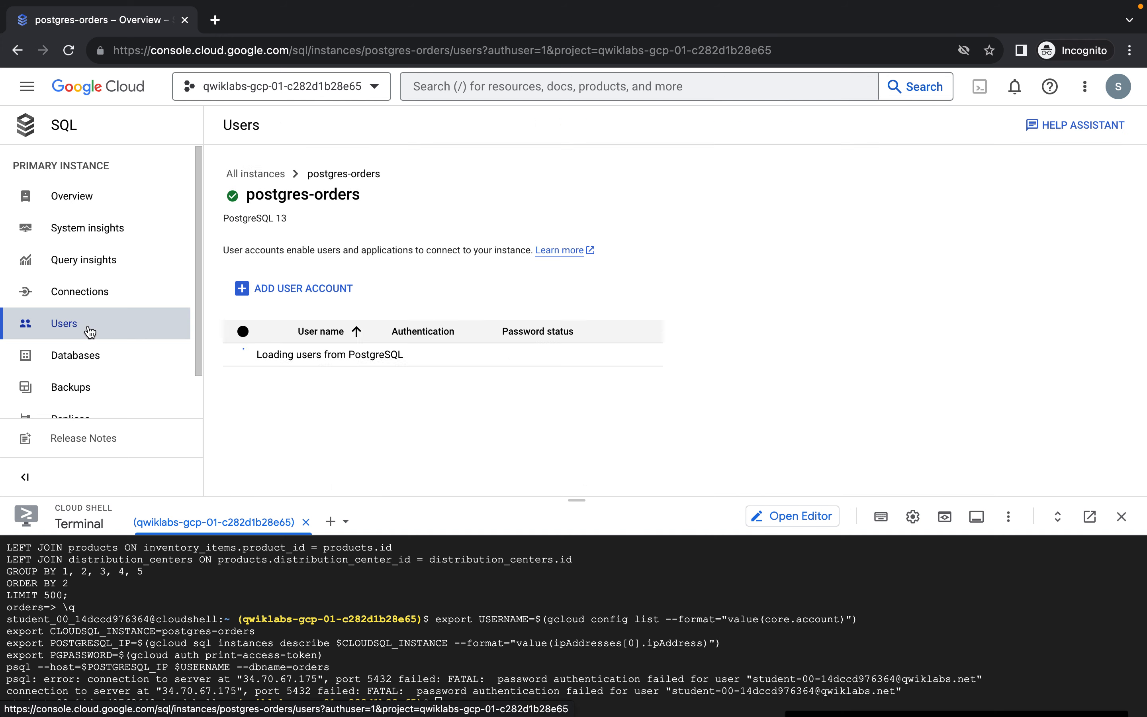
left_click(302, 287)
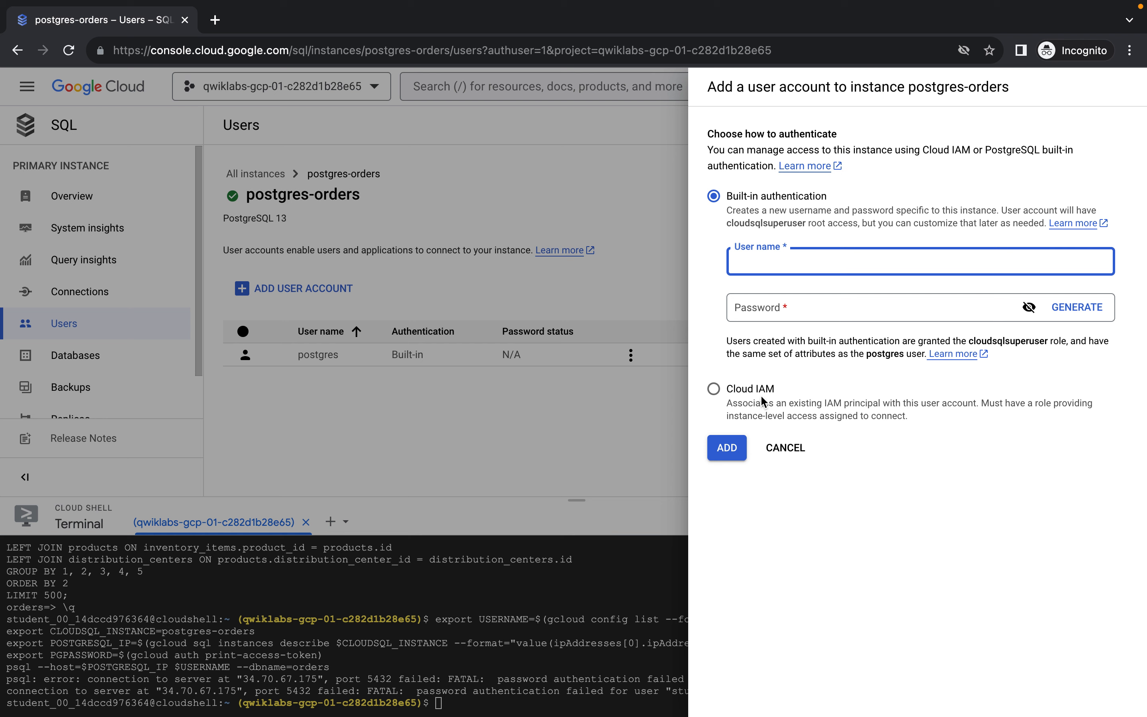
left_click(714, 388)
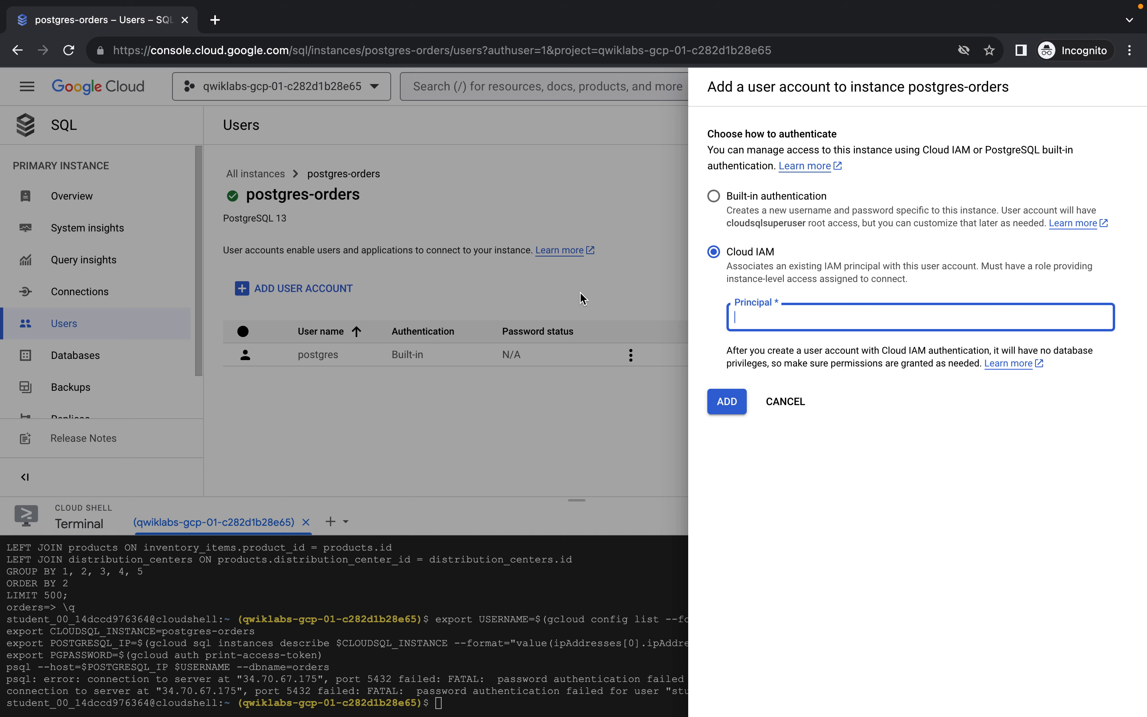
key("ctrl+Left")
scroll(566, 605, "down", 1)
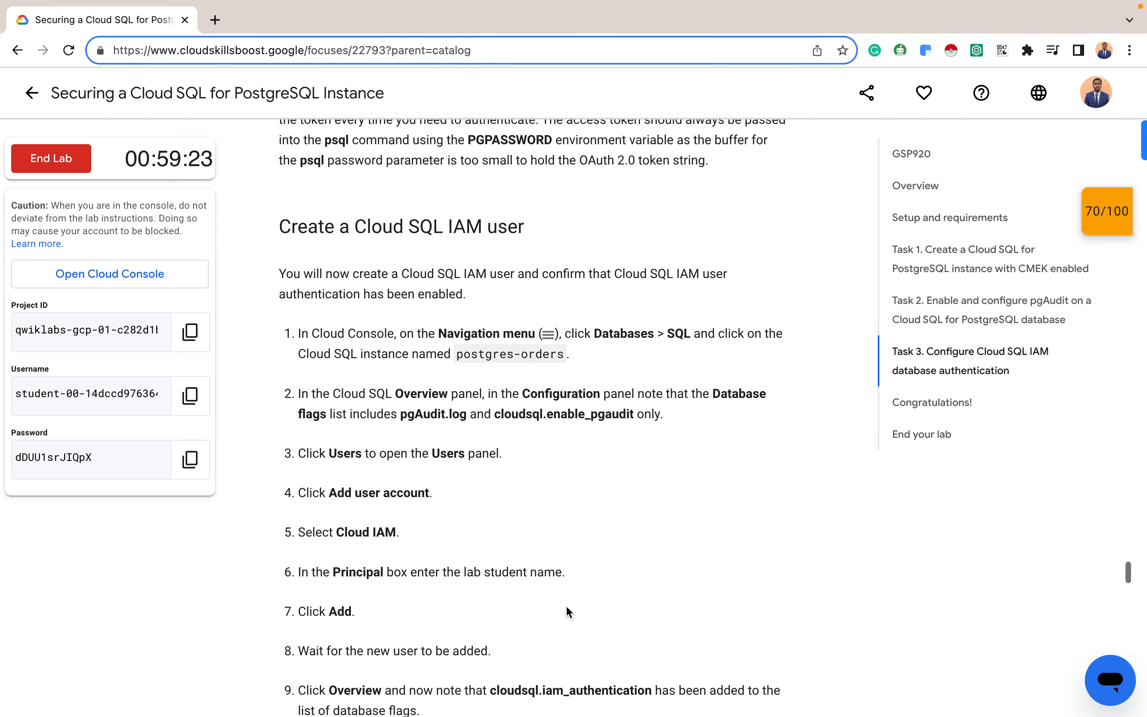
scroll(494, 638, "down", 2)
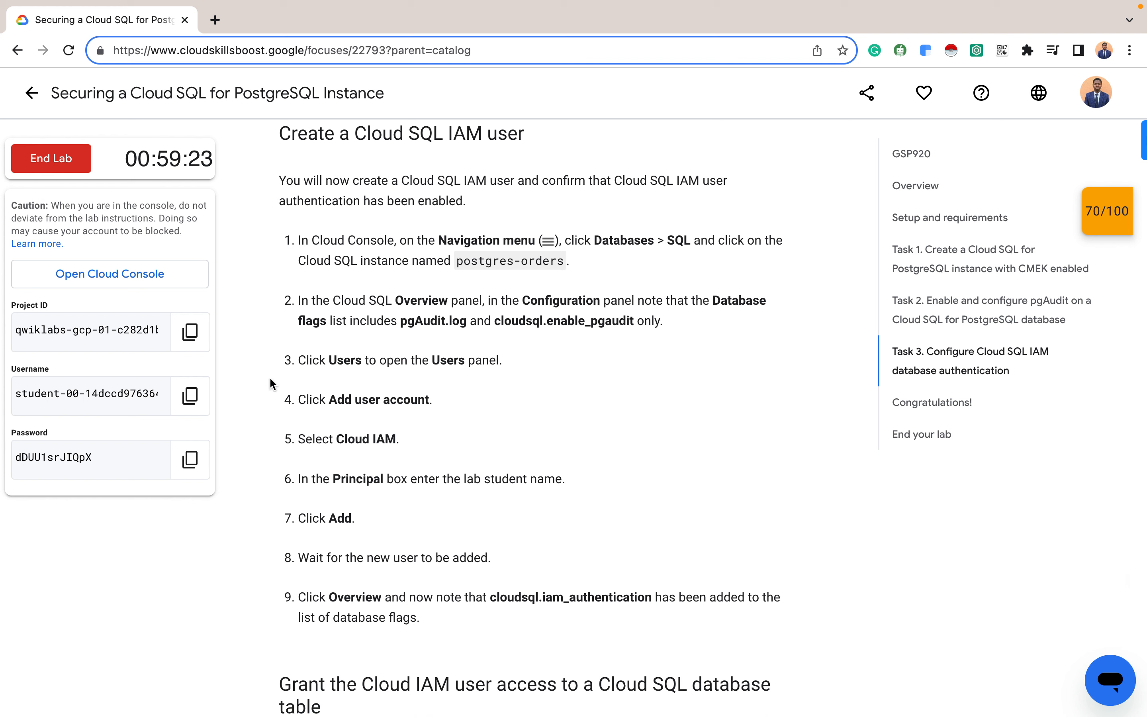
left_click(190, 395)
key("ctrl+Right")
left_click(795, 327)
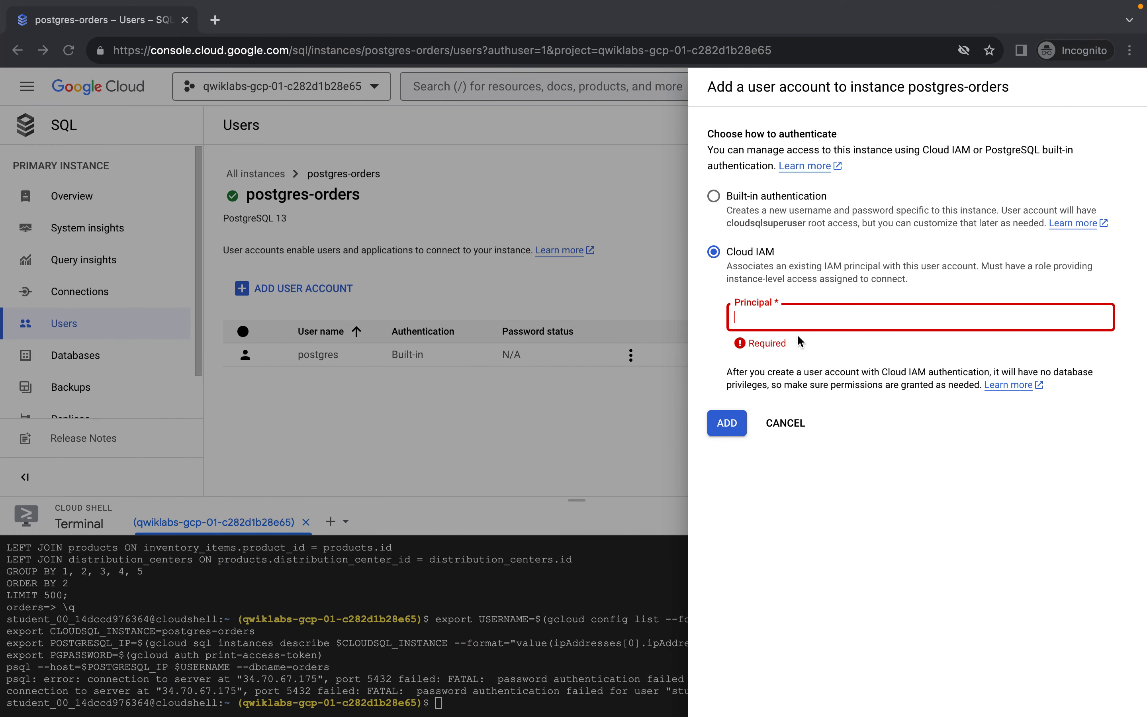
key("super+v")
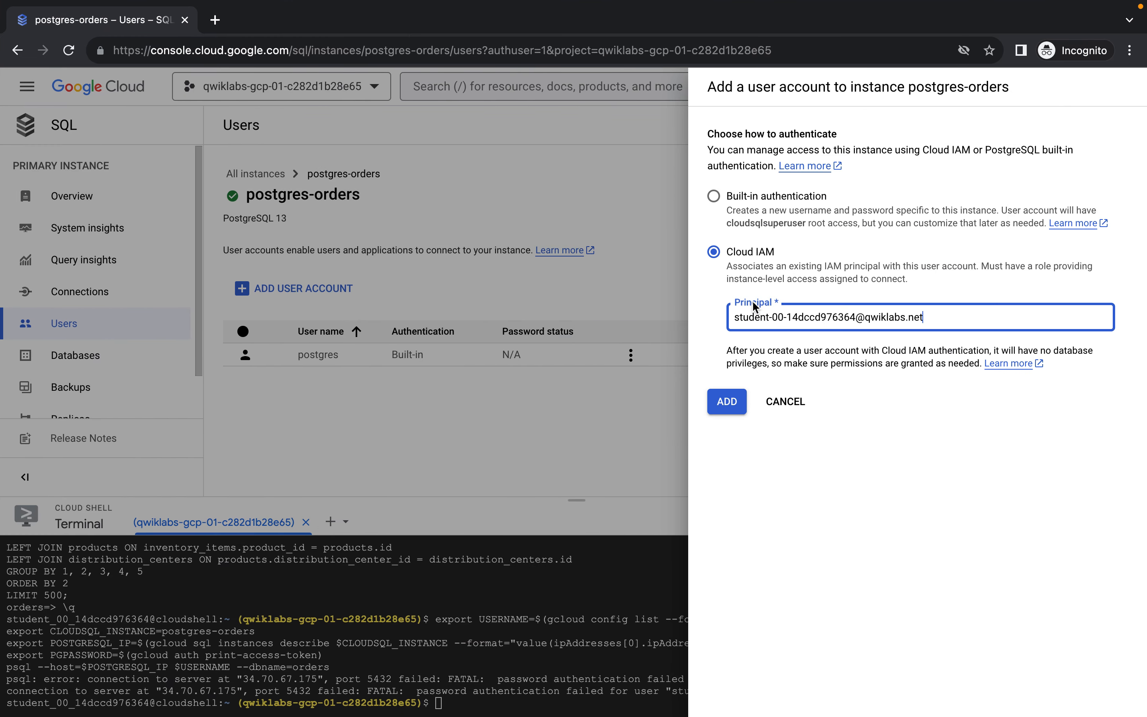
left_click(719, 404)
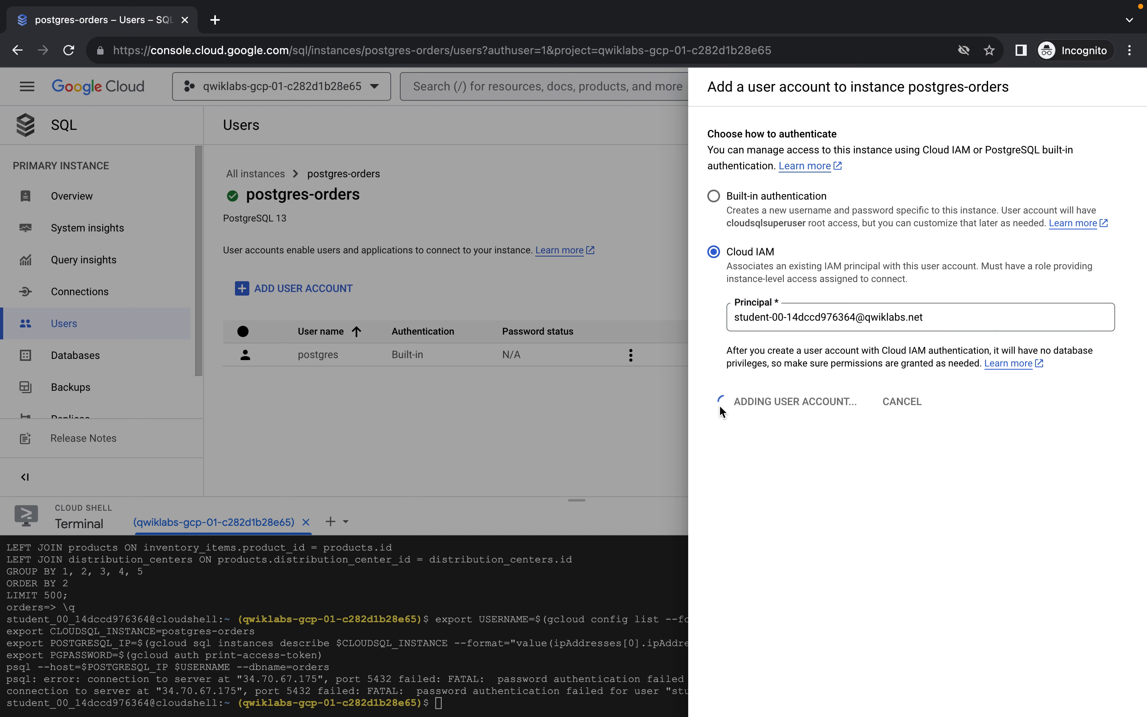
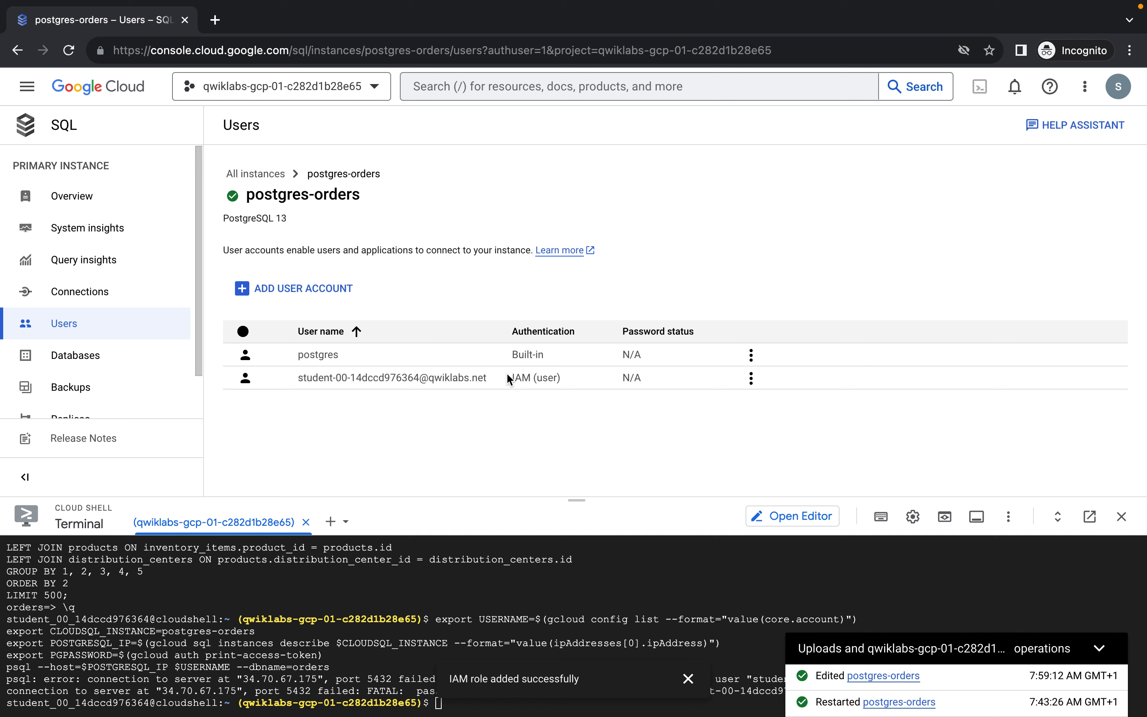
- Review the database flags in the postgres-orders overview and read the lab's instructions for granting the Cloud IAM user table access
left_click(104, 205)
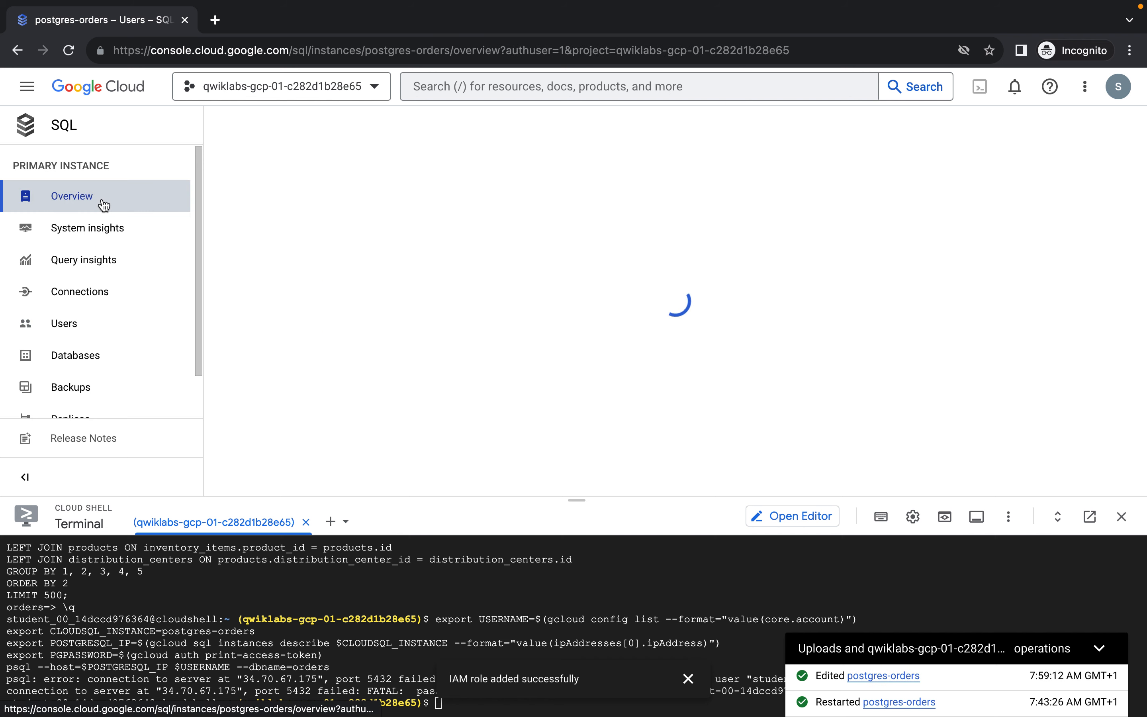
scroll(475, 329, "down", 15)
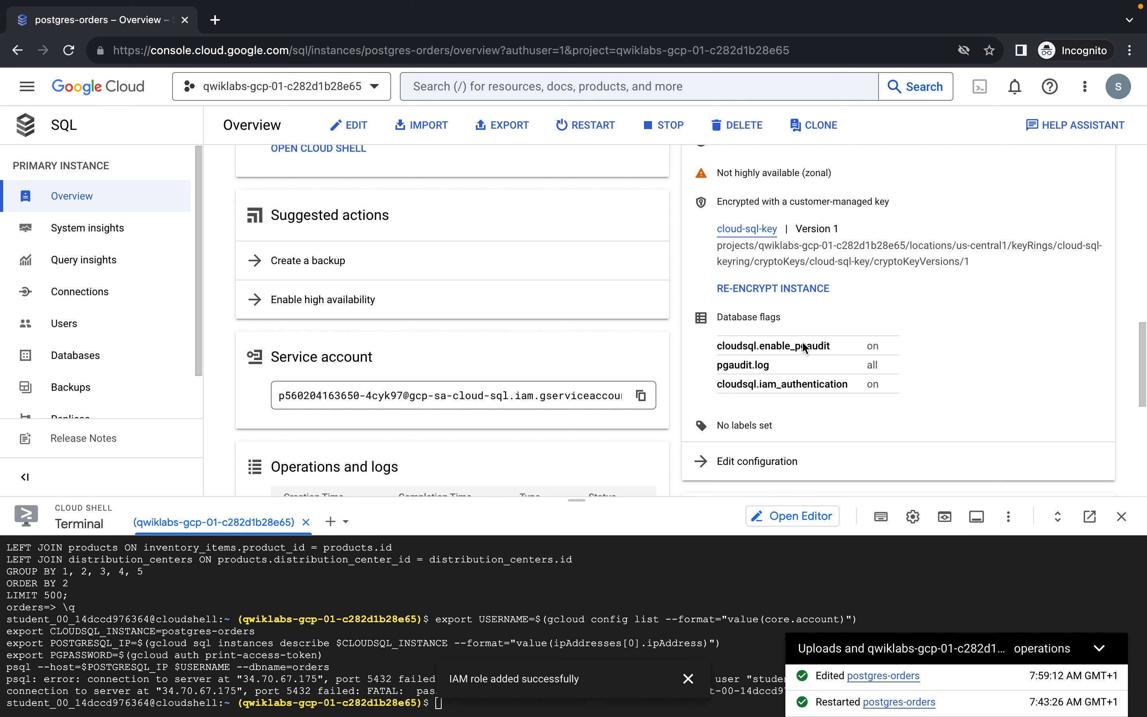
key("ctrl+Left")
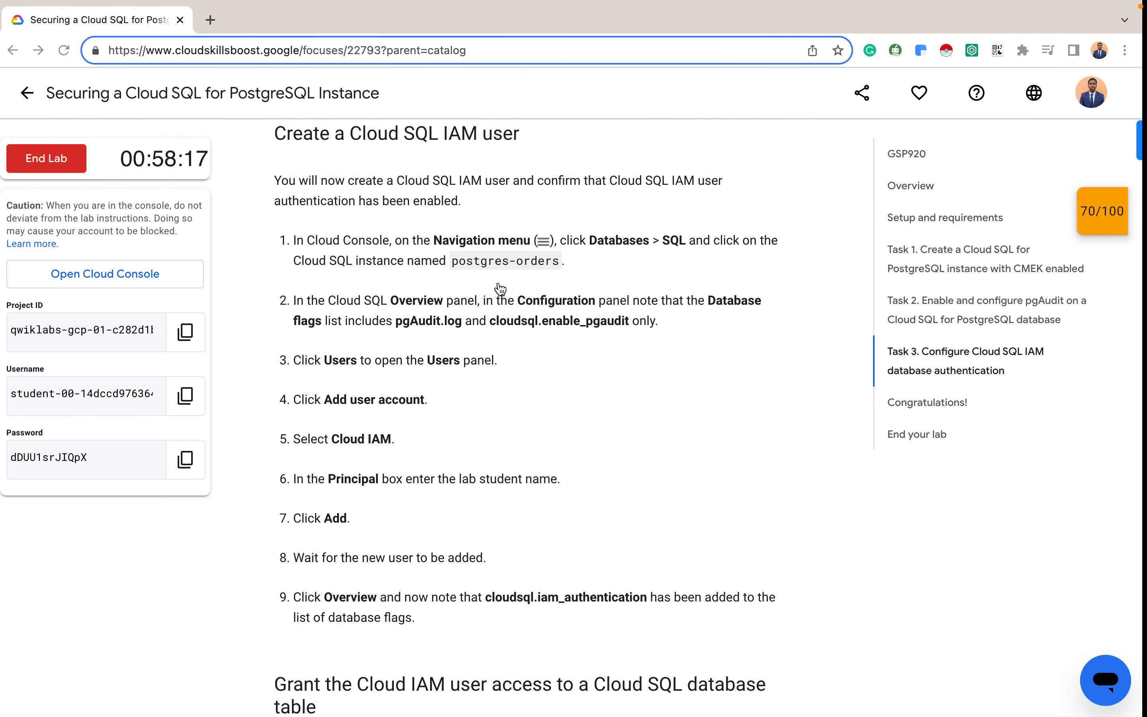
scroll(500, 288, "down", 7)
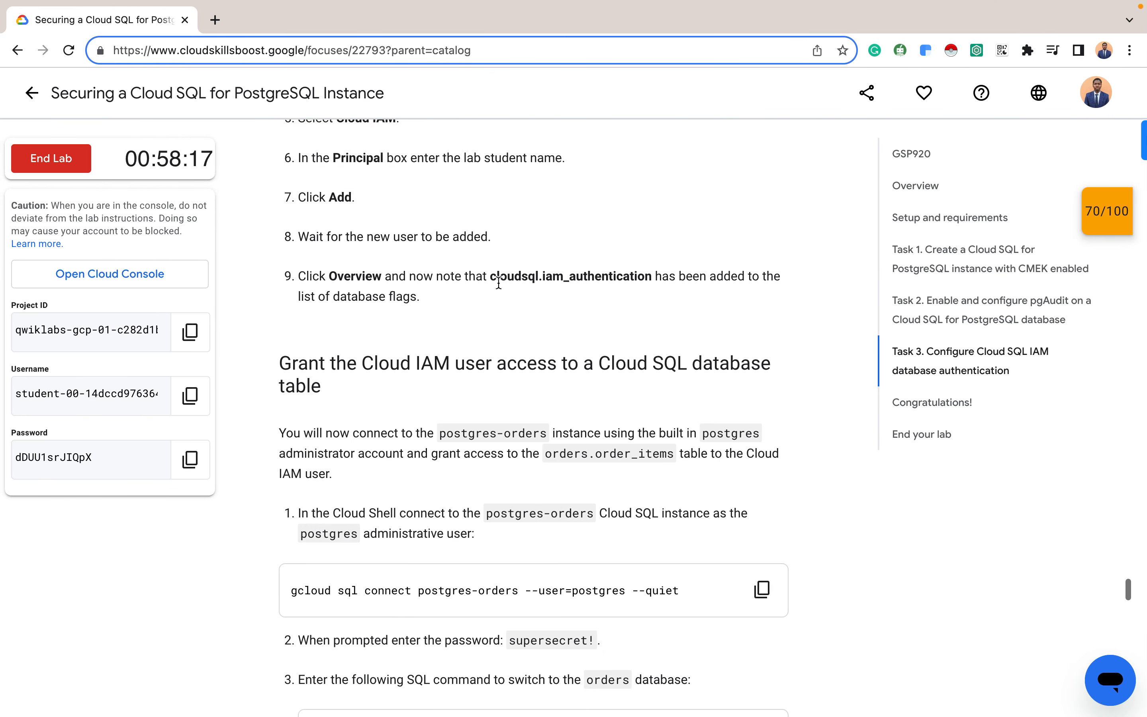
scroll(499, 284, "up", 10)
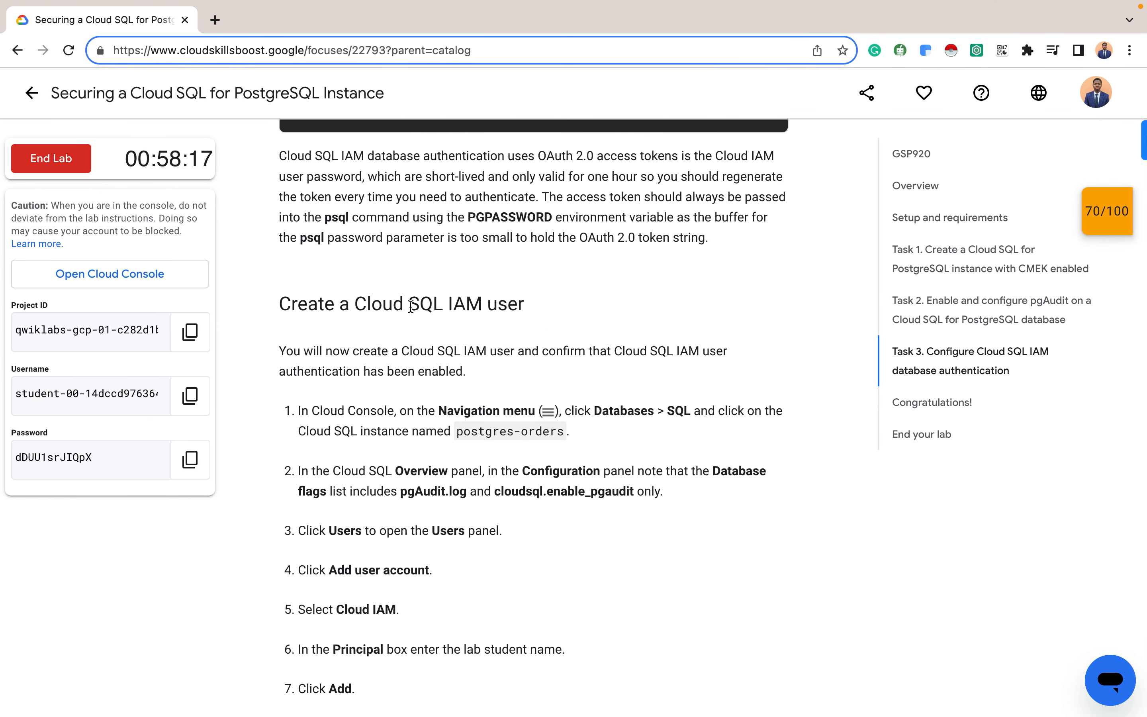
scroll(525, 333, "down", 12)
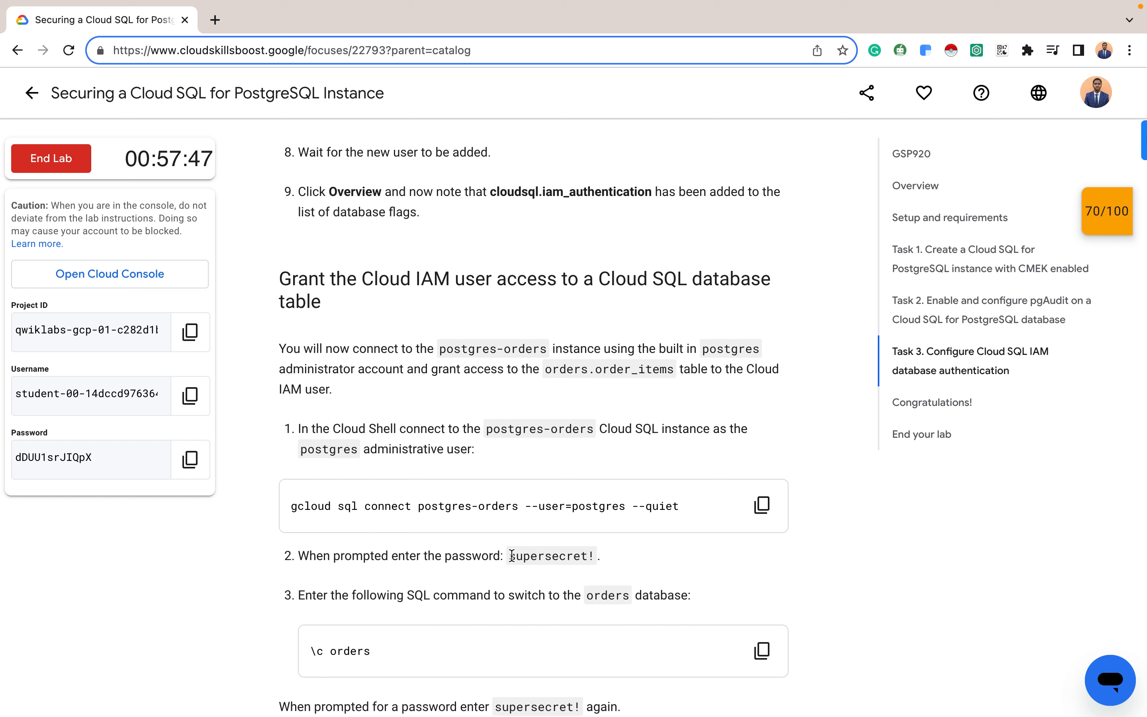
- Run gcloud sql connect postgres-orders --user=postgres --quiet in Cloud Shell and enter the lab's postgres administrator password
left_click_drag(510, 555, 593, 560)
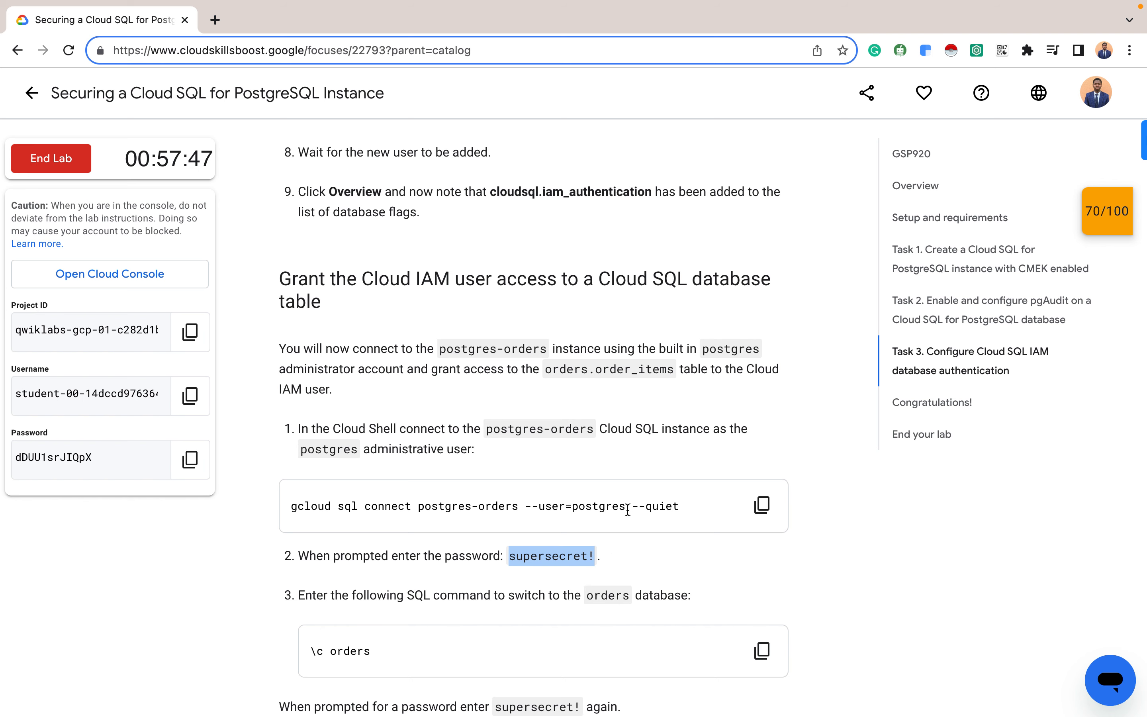
key("ctrl+Right")
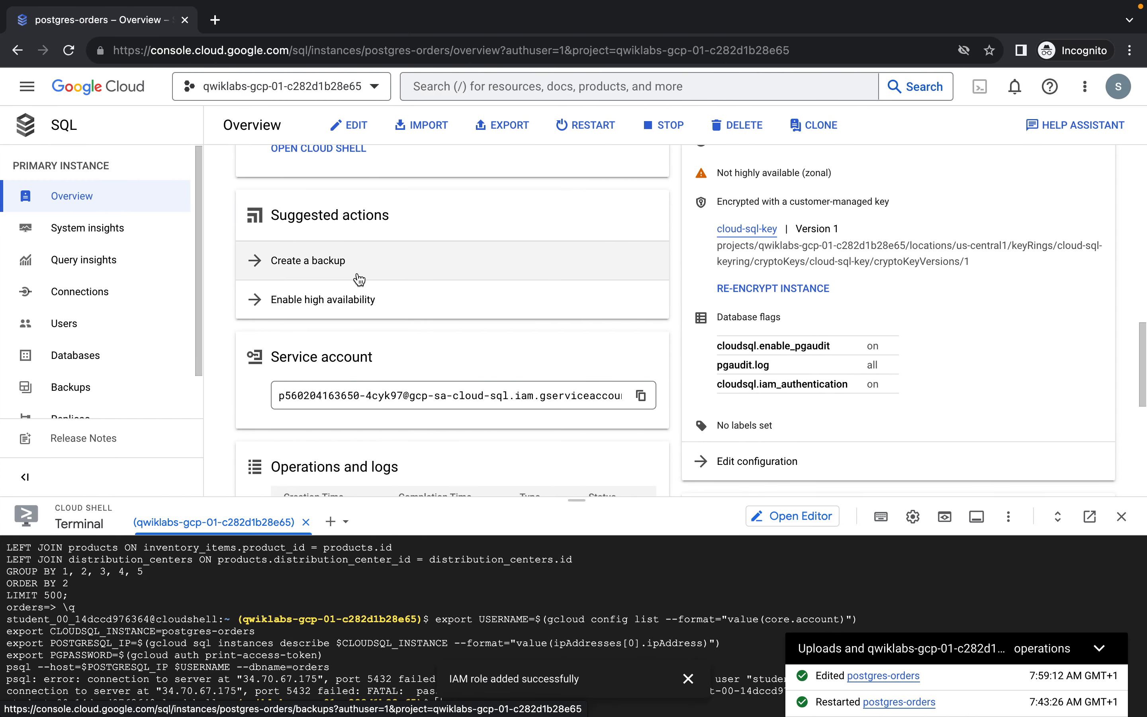
scroll(358, 274, "up", 3)
scroll(359, 275, "up", 1)
left_click(337, 374)
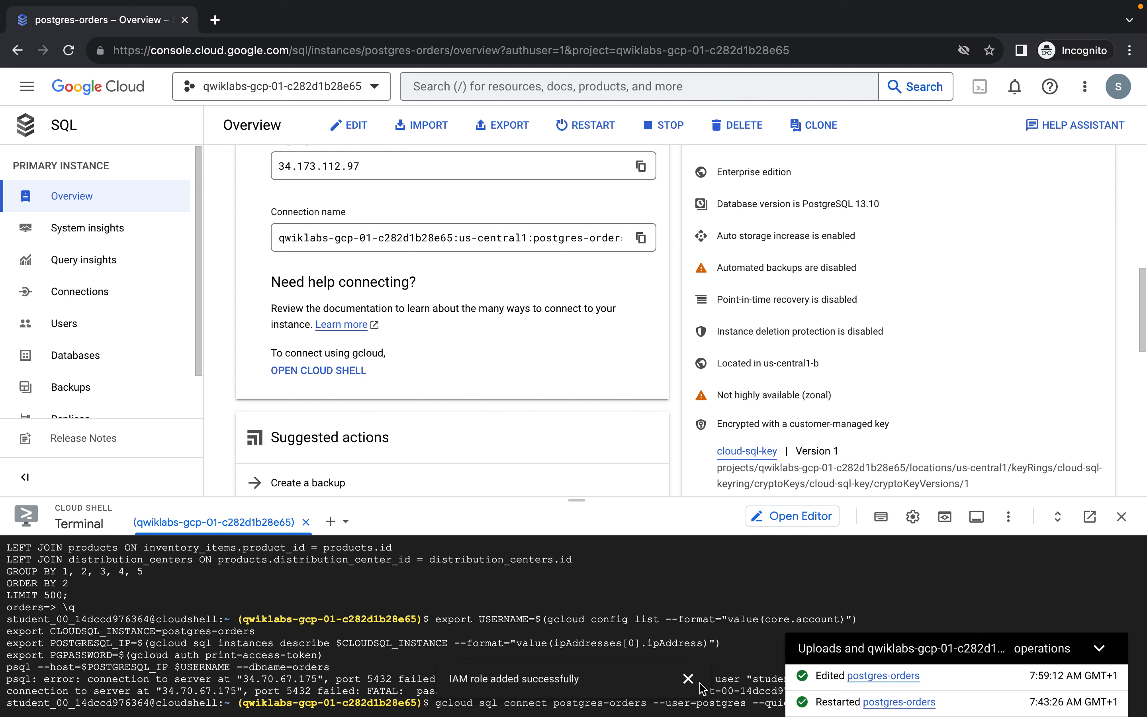
left_click(688, 678)
left_click(1103, 649)
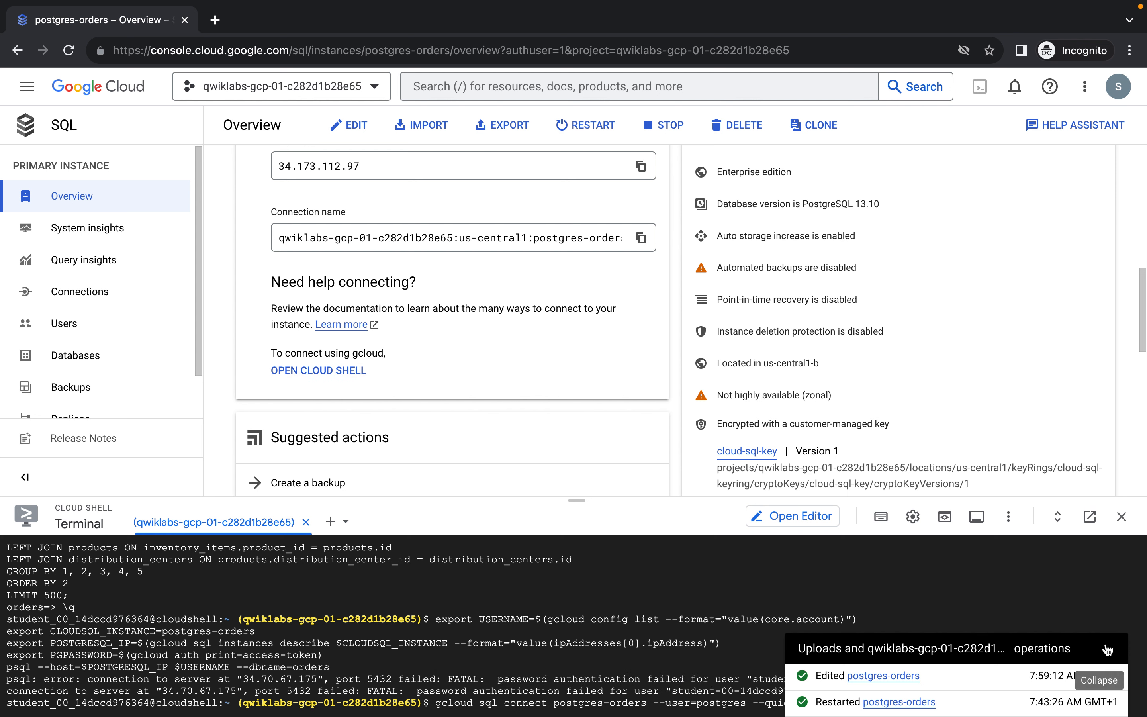
left_click(821, 708)
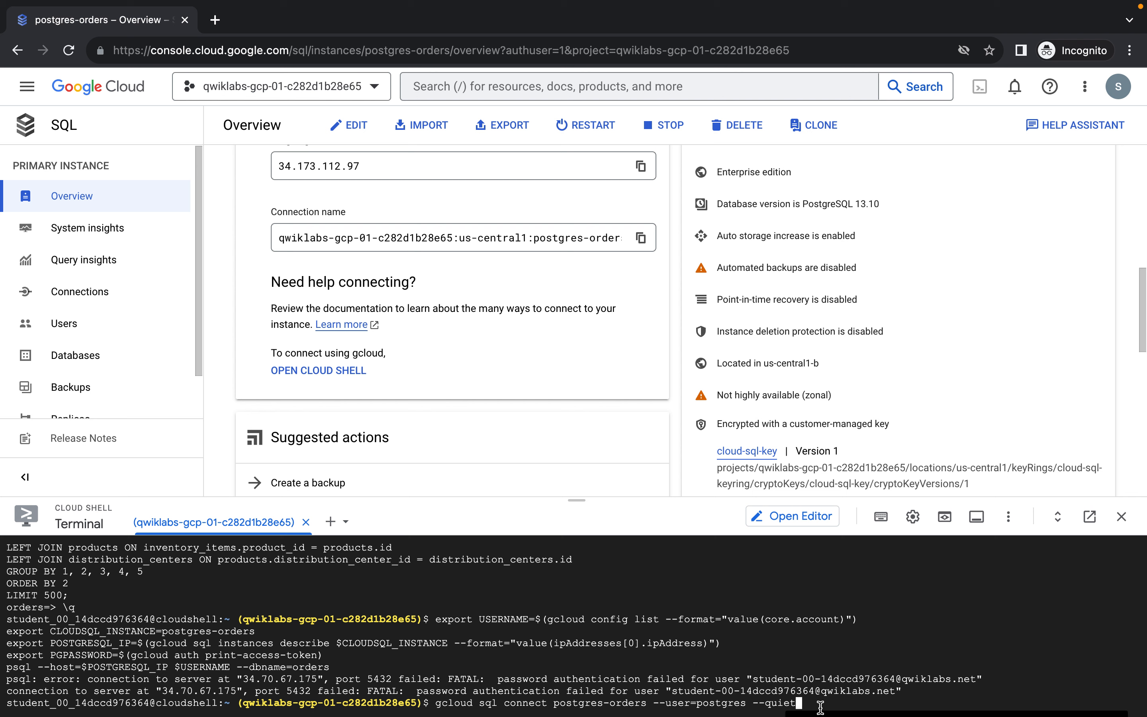
key("Return")
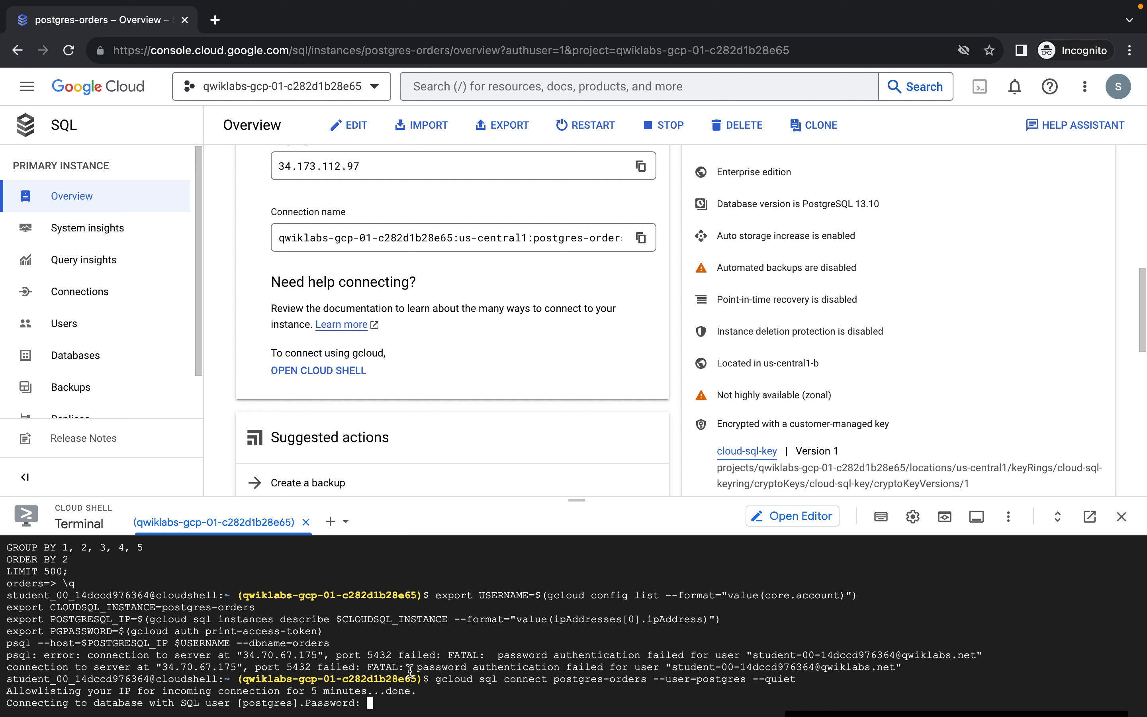
key("Return")
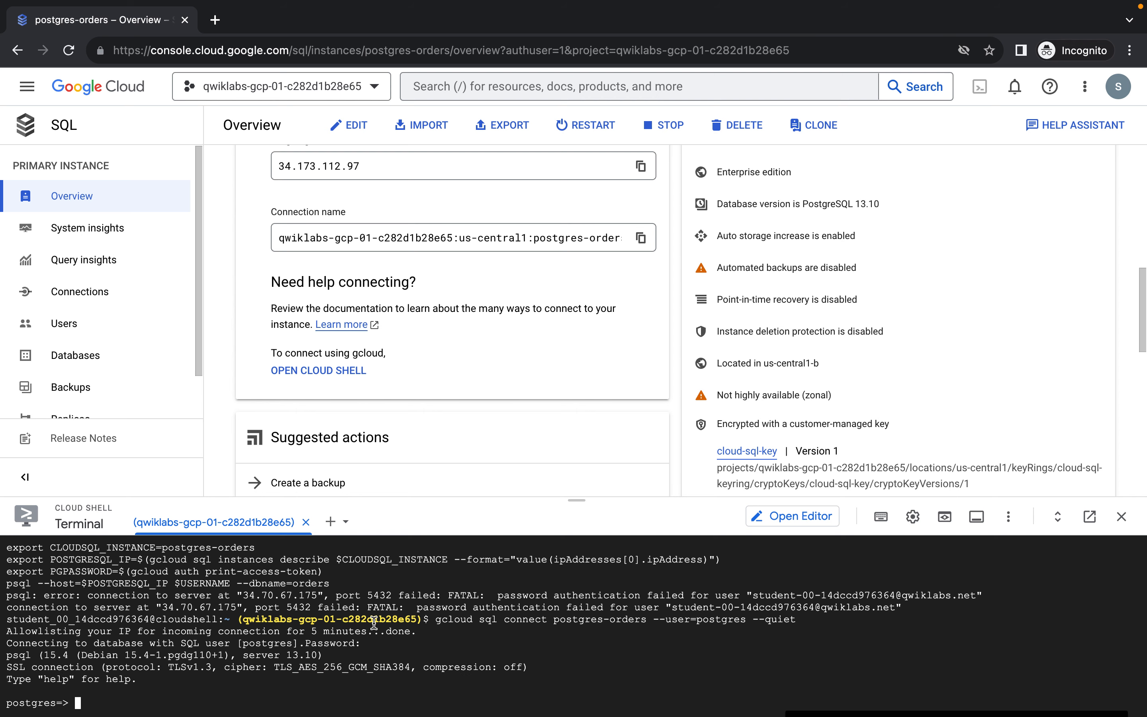
- Switch psql to the orders database with the lab's \c orders command and enter the postgres password again
key("ctrl+Left")
scroll(548, 516, "down", 3)
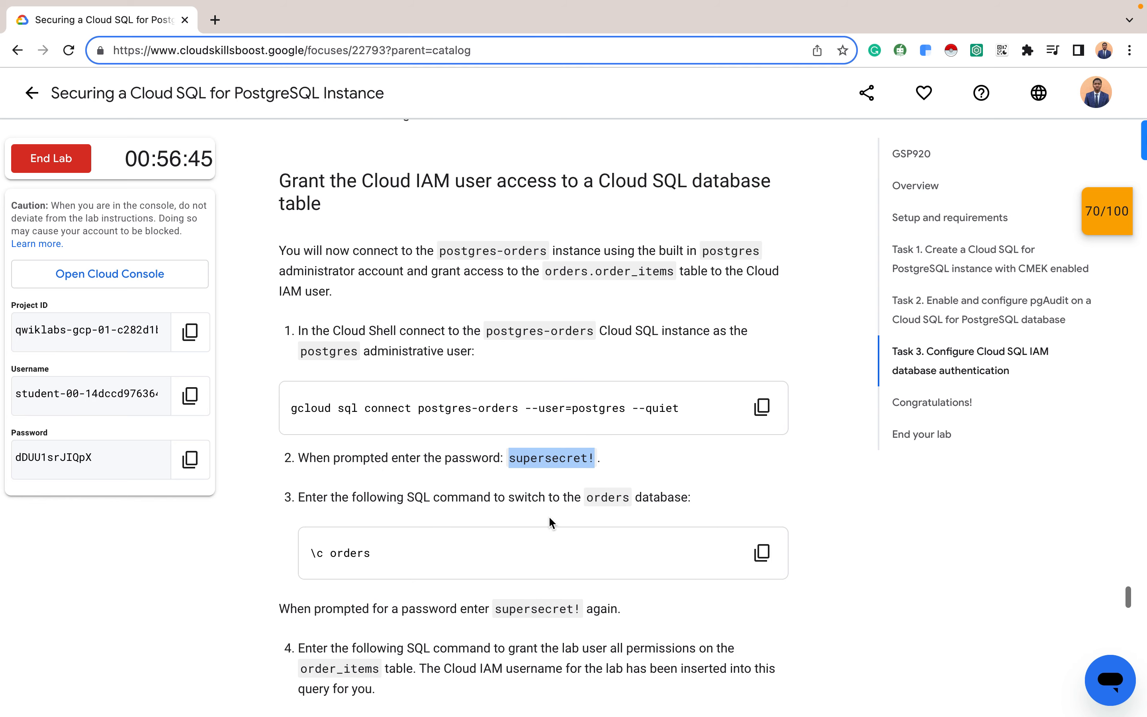
left_click(761, 529)
key("ctrl+Right")
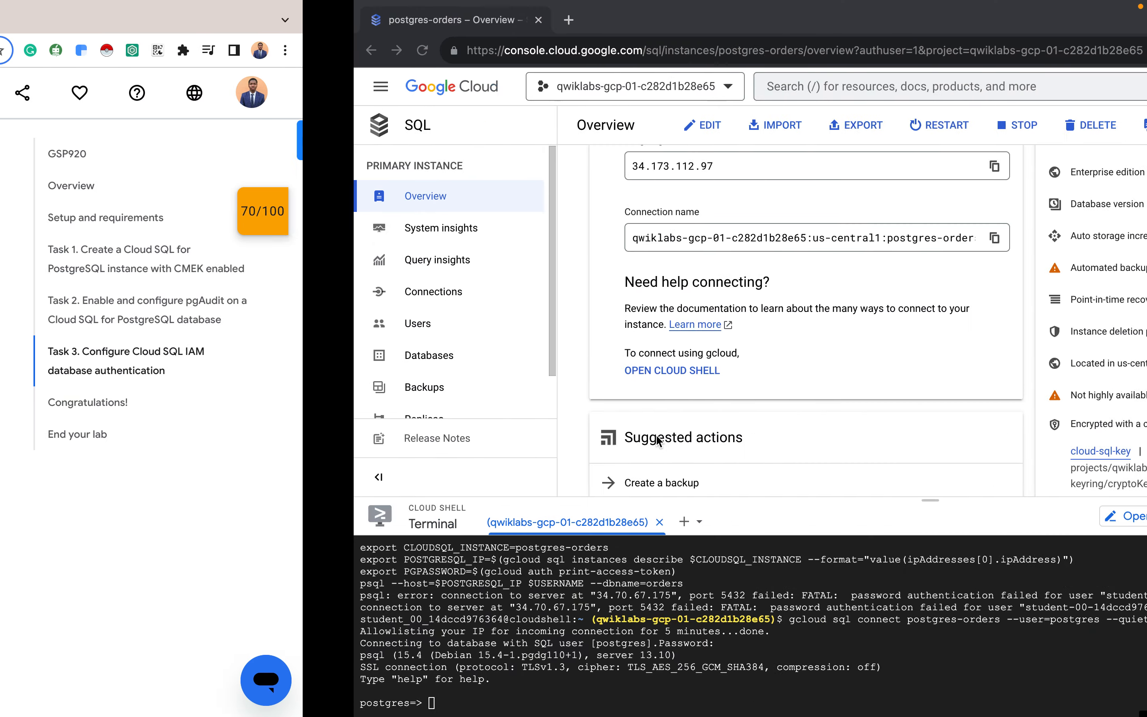
key("ctrl+v")
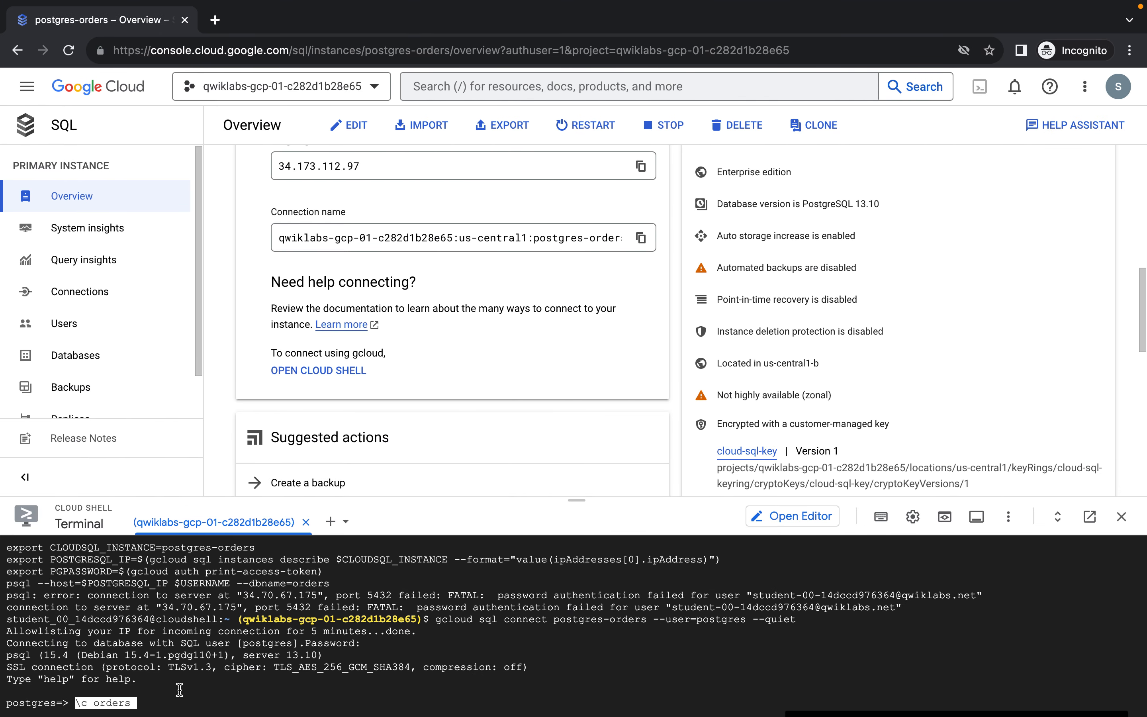
key("Return")
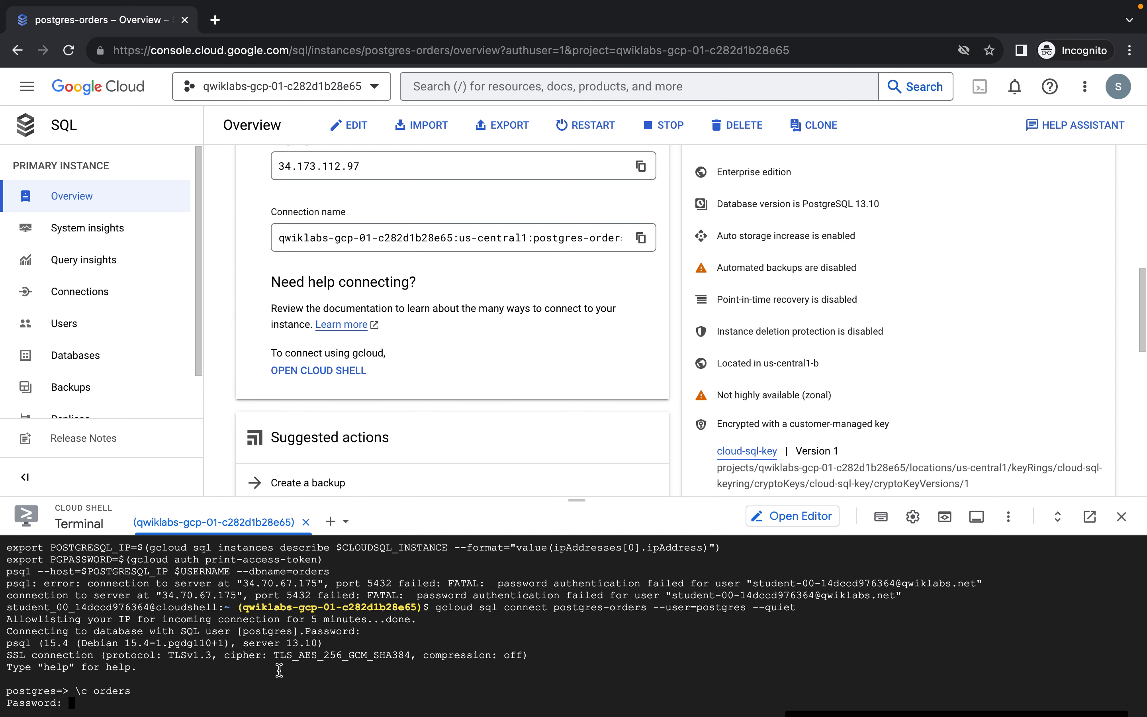
key("ctrl+Left")
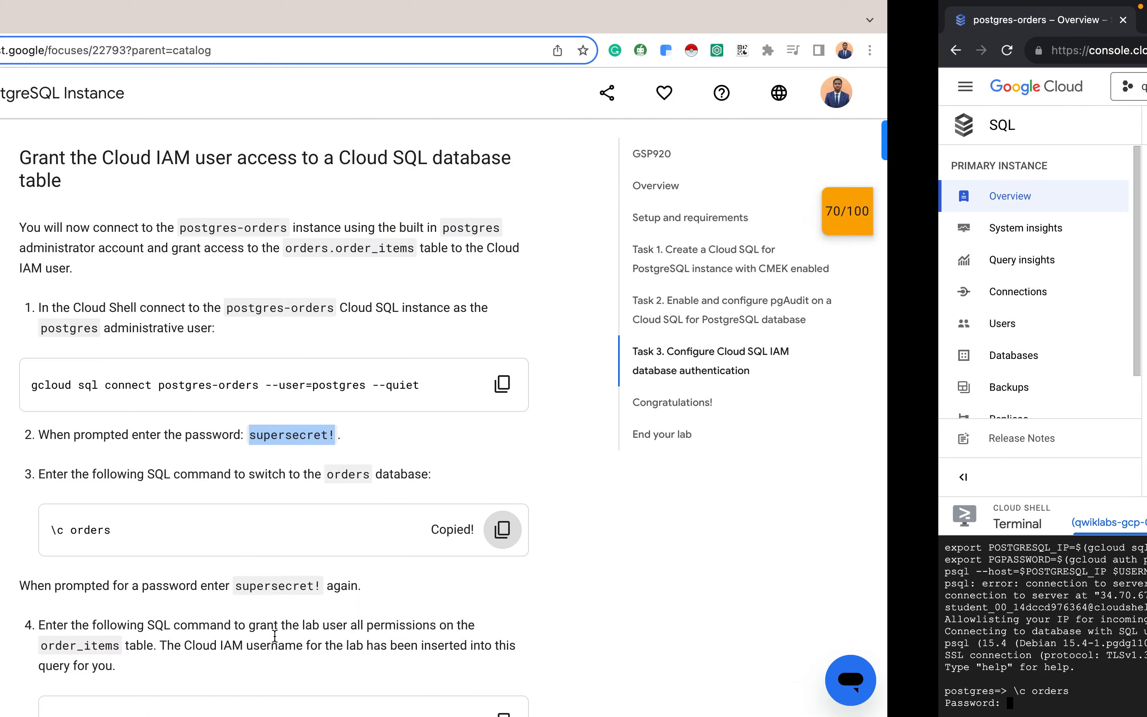
scroll(564, 566, "down", 1)
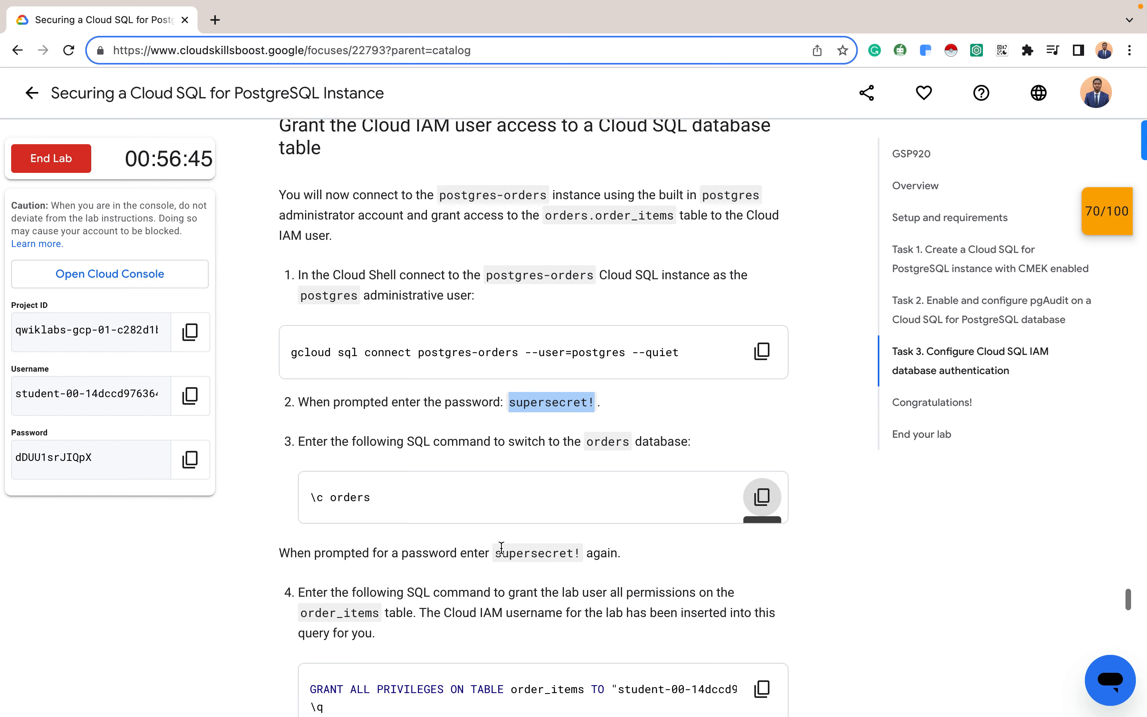
left_click_drag(494, 548, 581, 558)
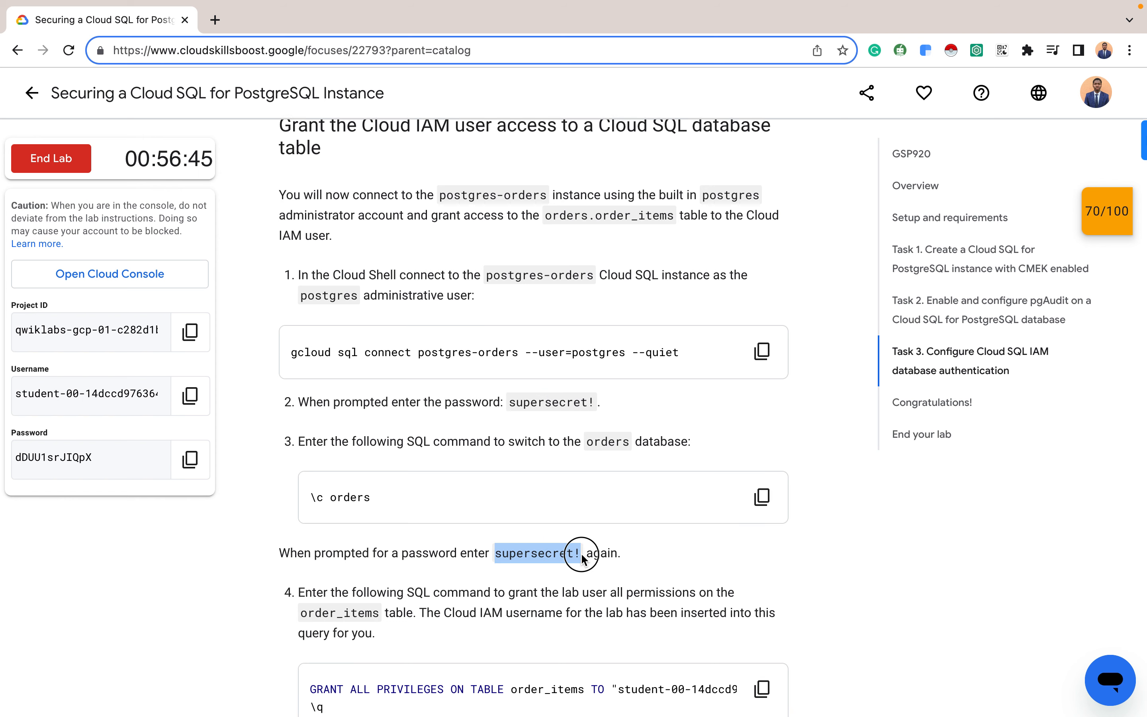
key("ctrl+Right")
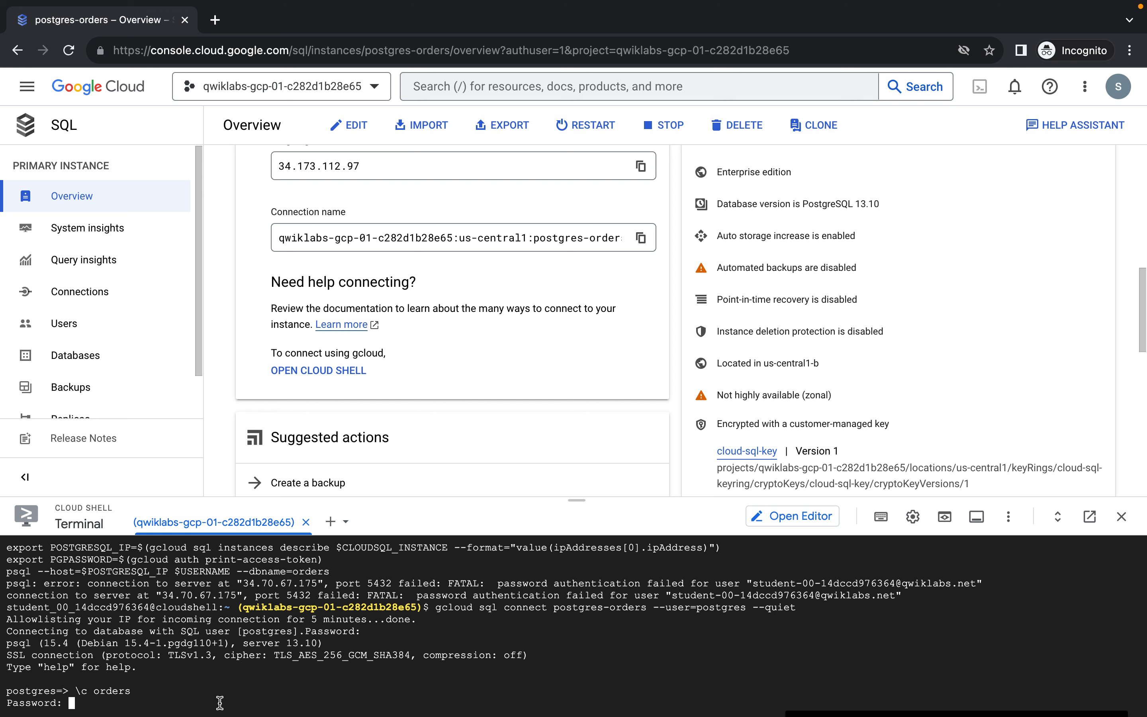
key("super+v")
key("Return")
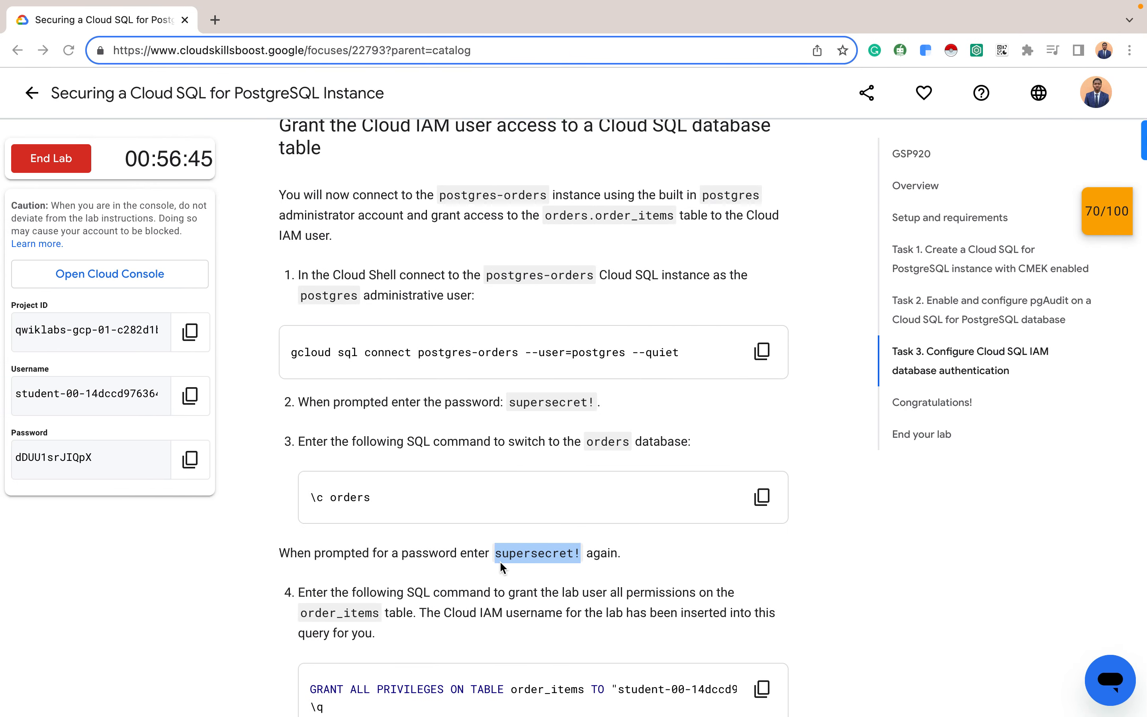
- Run the lab's copied commands to grant the student account all privileges on the order_items table and quit psql with \q
scroll(499, 561, "down", 5)
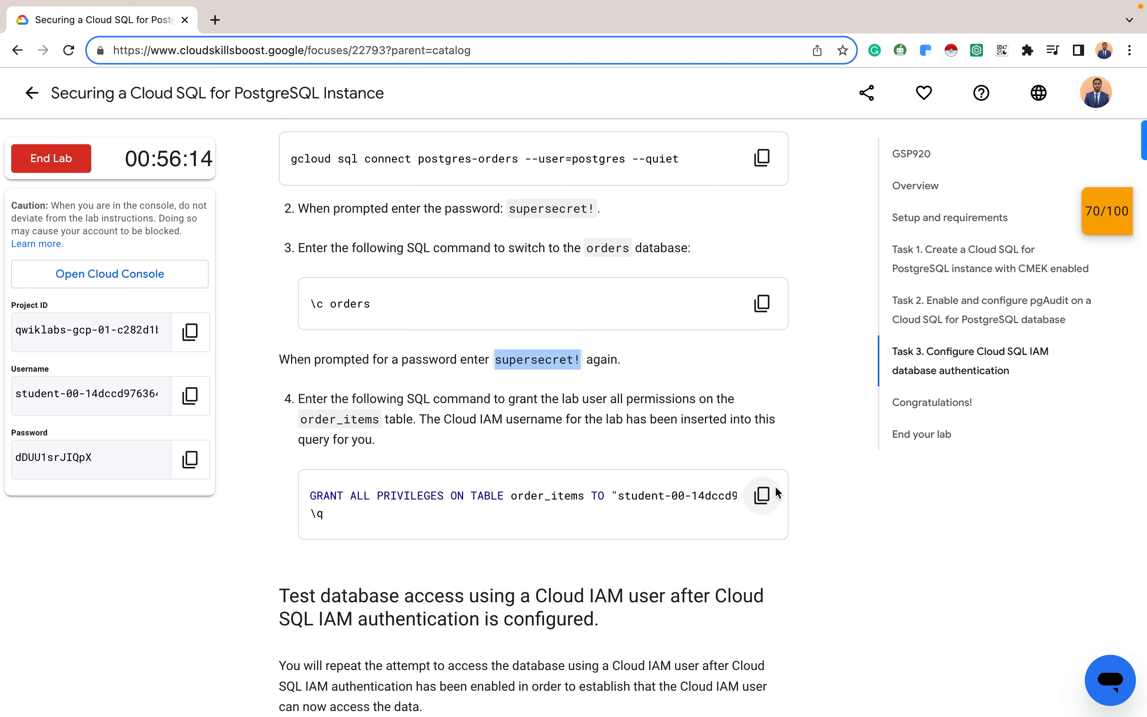
left_click(762, 495)
key("ctrl+Right")
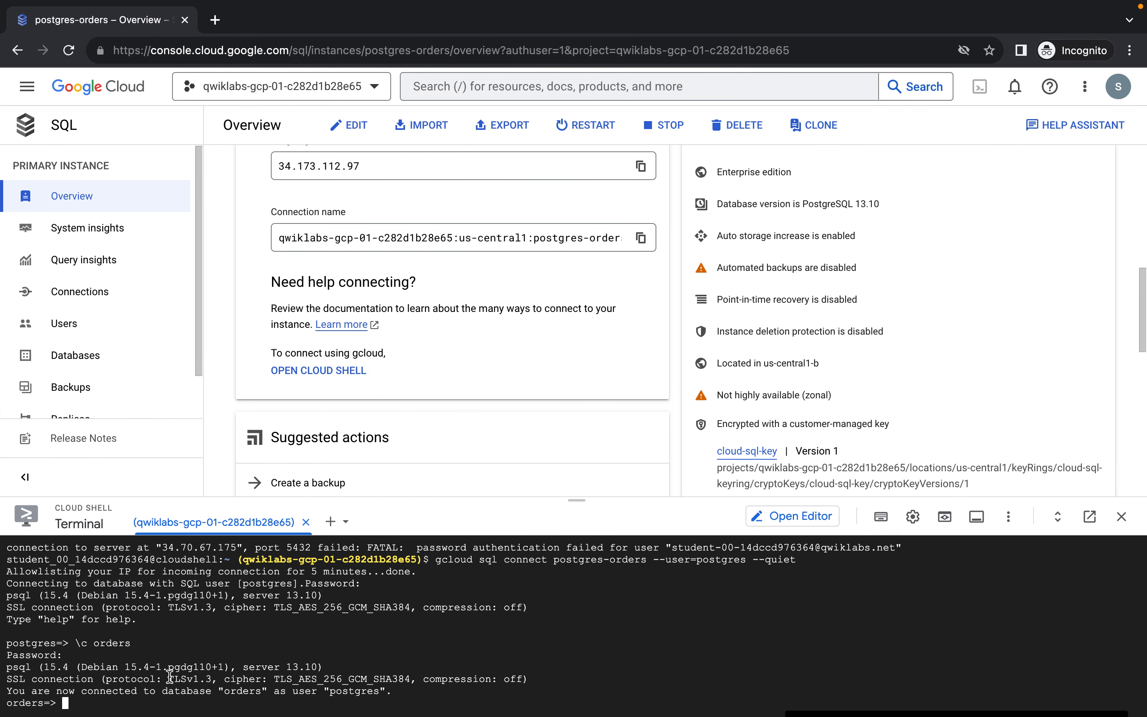
key("super+v")
key("Return")
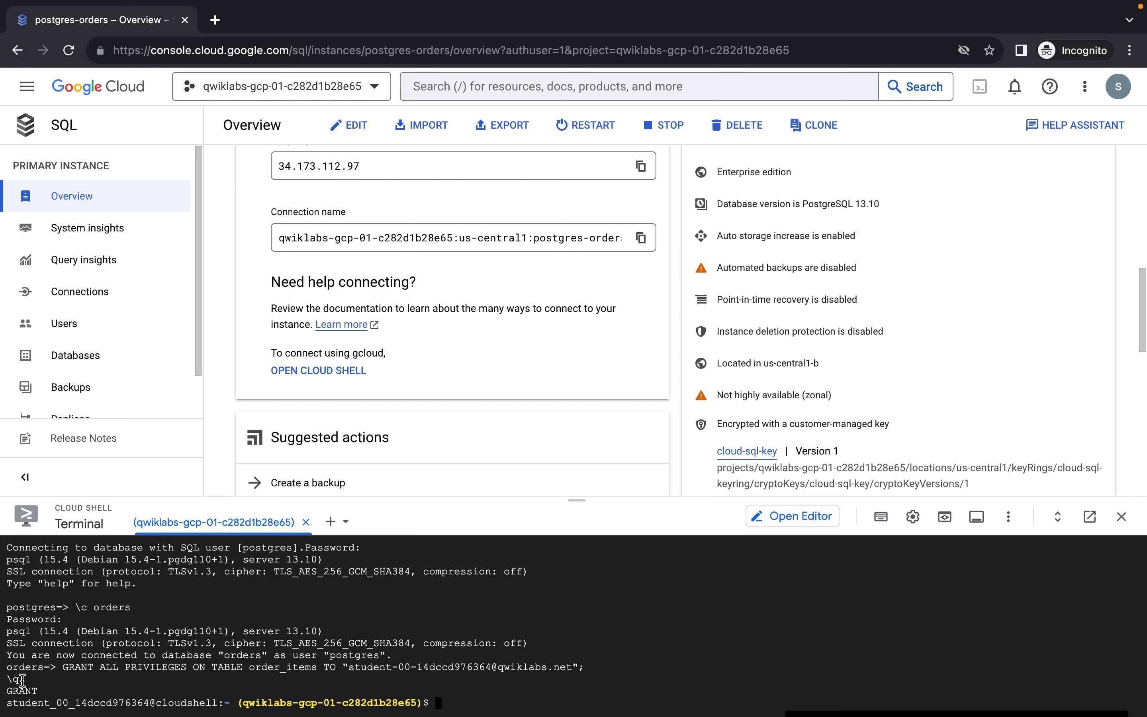
- Connect to the orders database as the Cloud IAM user by running the lab's copied PGPASSWORD access-token export and psql commands
key("ctrl+Left")
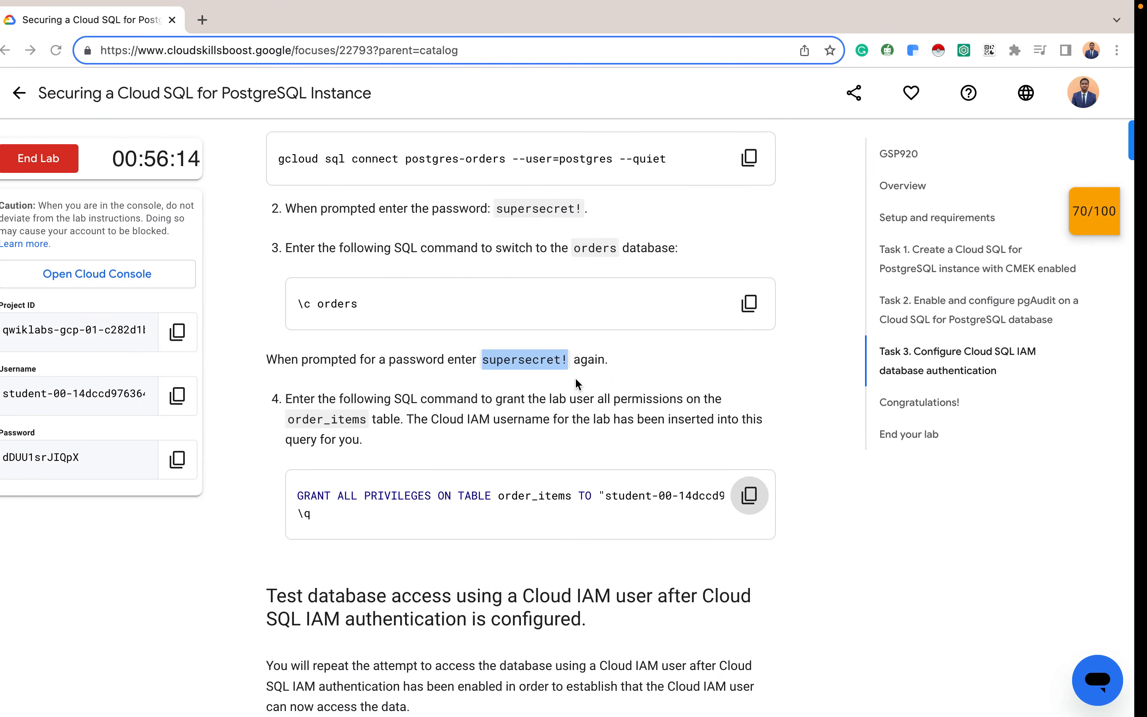
scroll(576, 384, "down", 5)
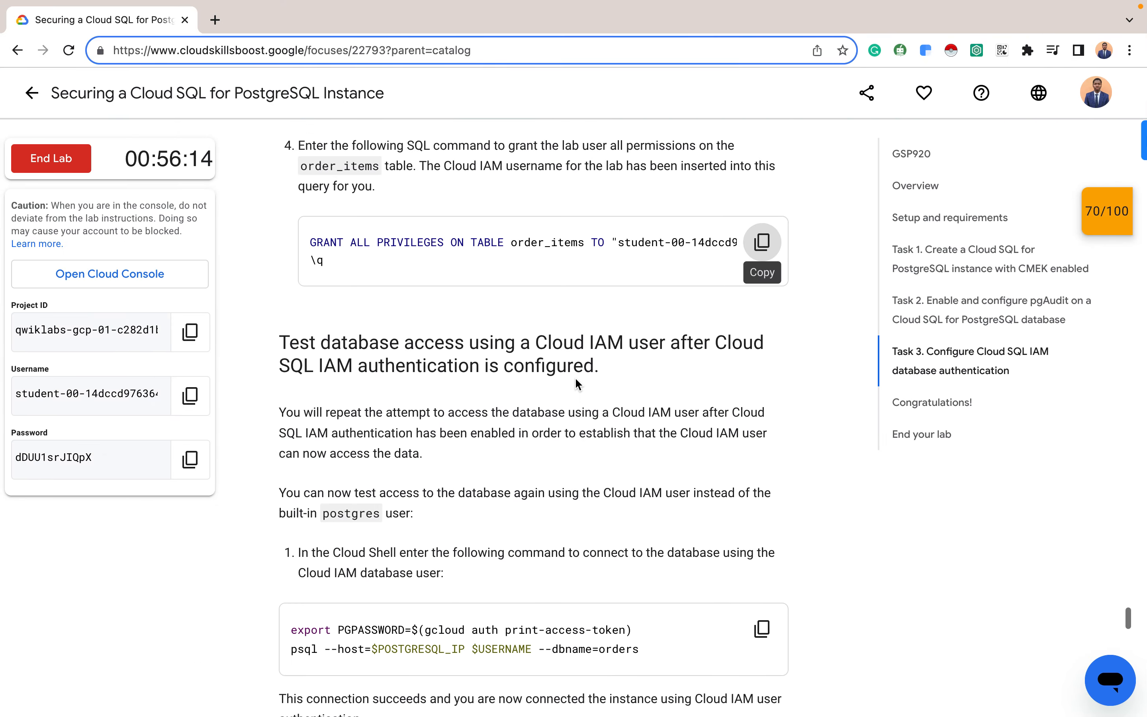
scroll(575, 380, "up", 20)
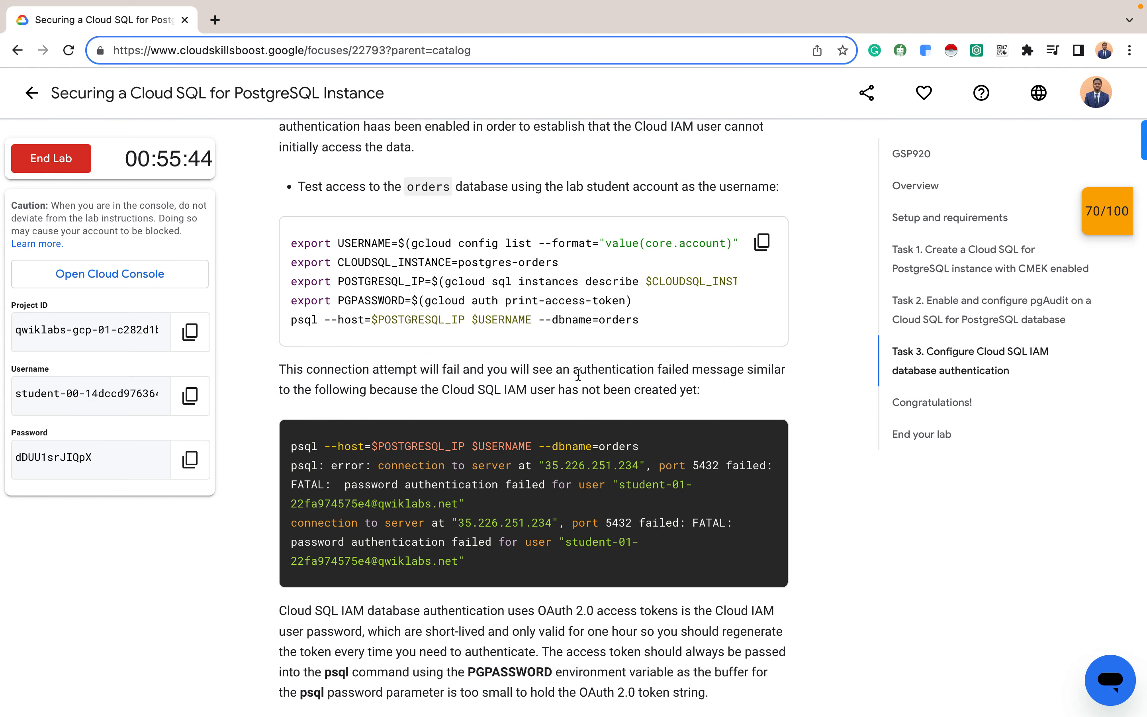
scroll(579, 375, "down", 20)
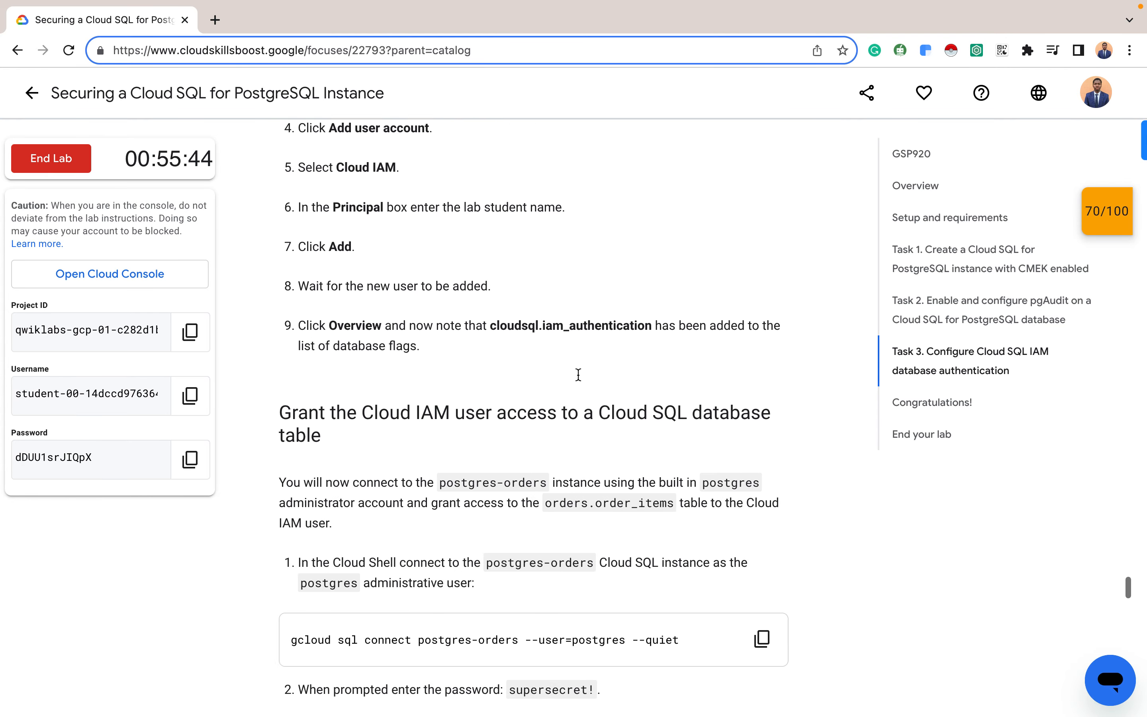
scroll(579, 375, "down", 15)
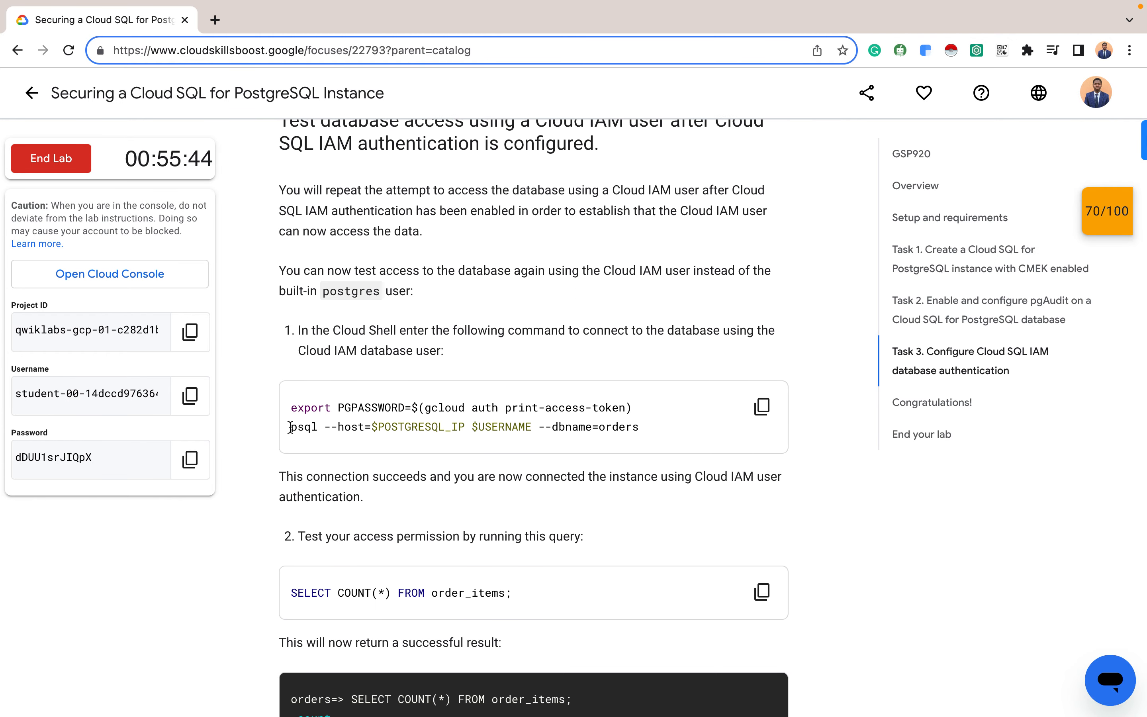
left_click(762, 406)
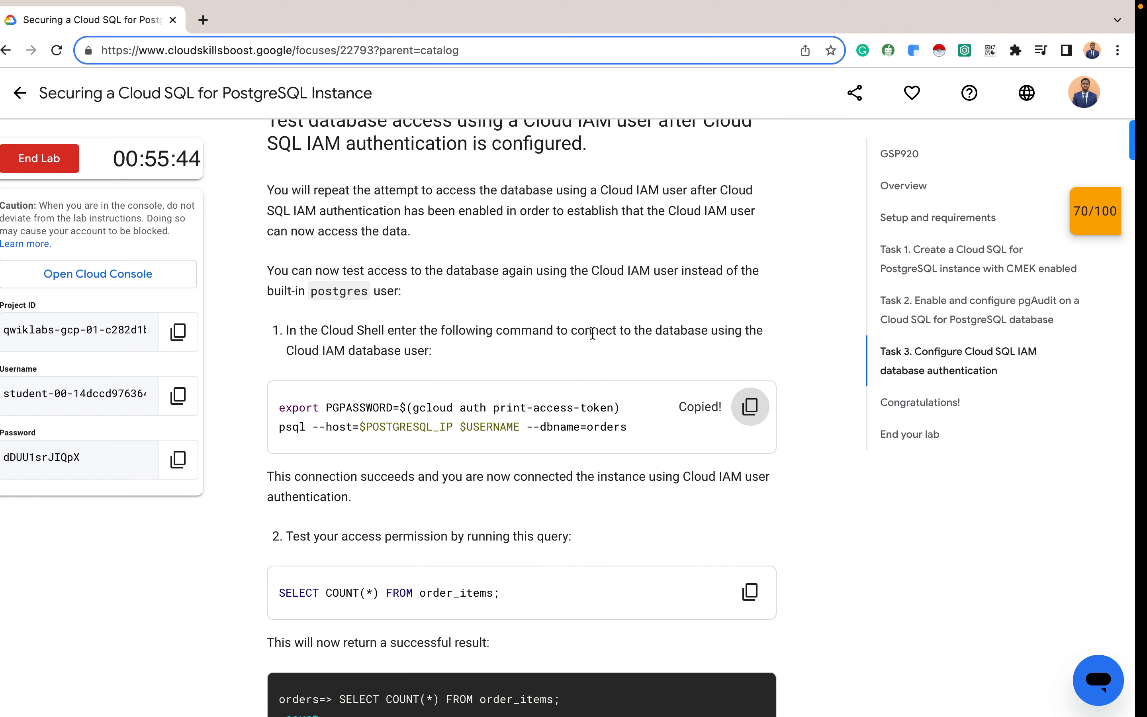
key("ctrl+Right")
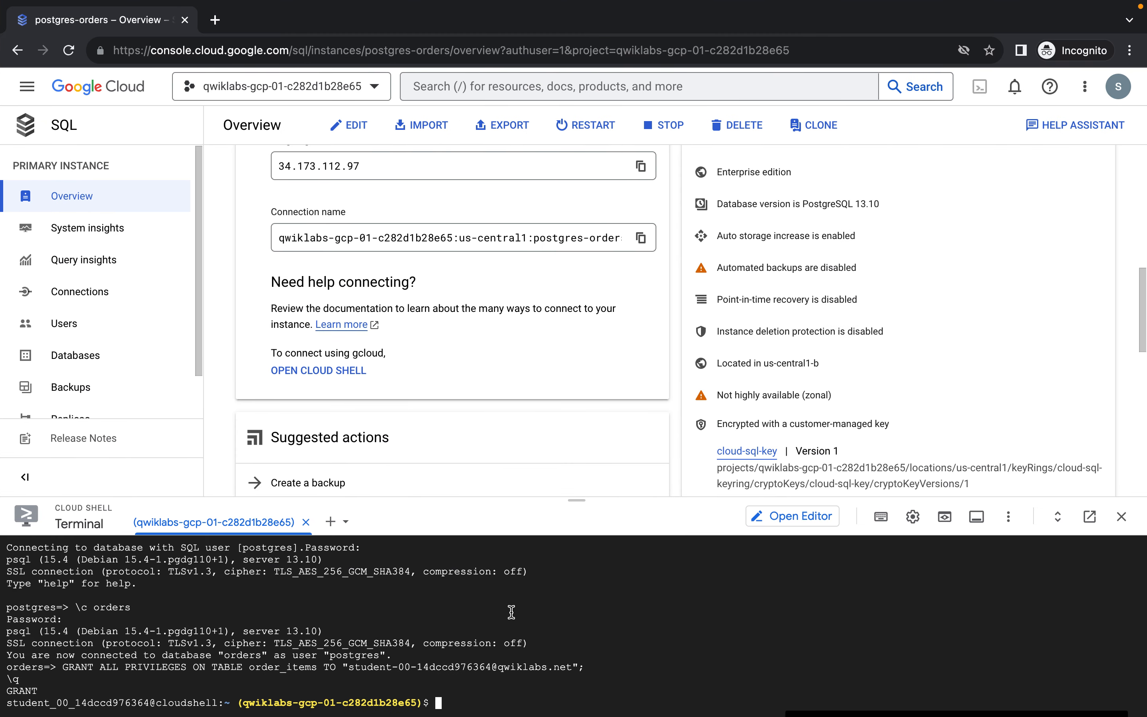
key("super+v")
key("Return")
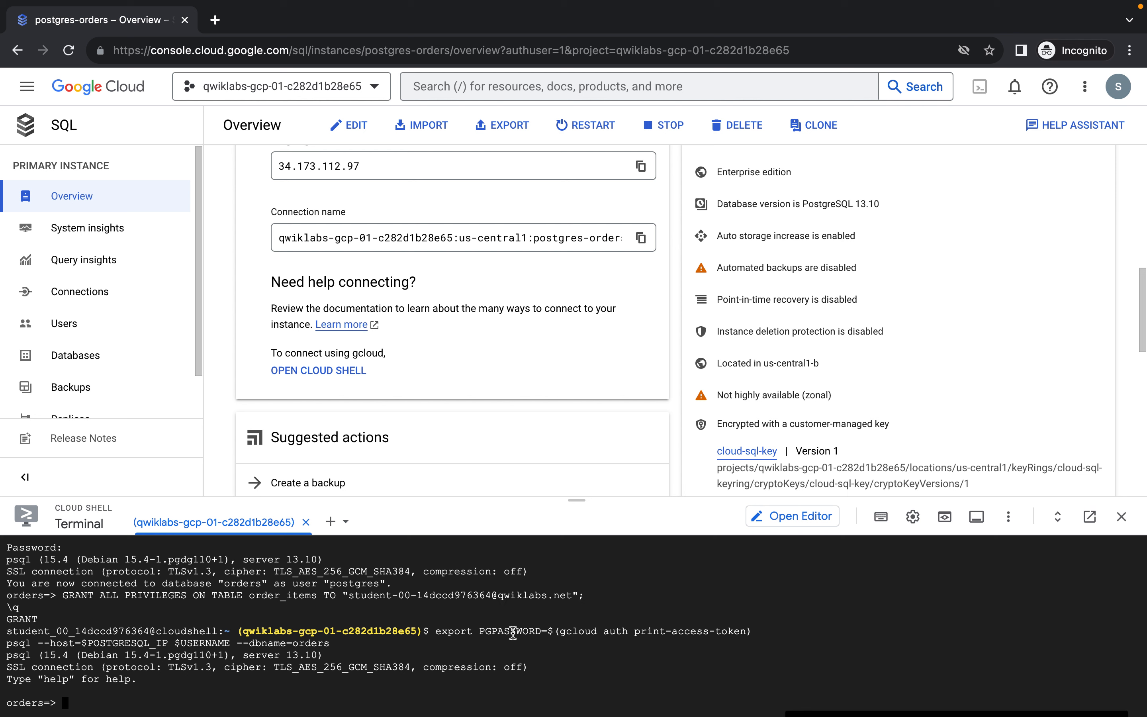
- Run the lab's copied query SELECT COUNT(*) FROM order_items; in the orders psql session in Cloud Shell
key("ctrl+Left")
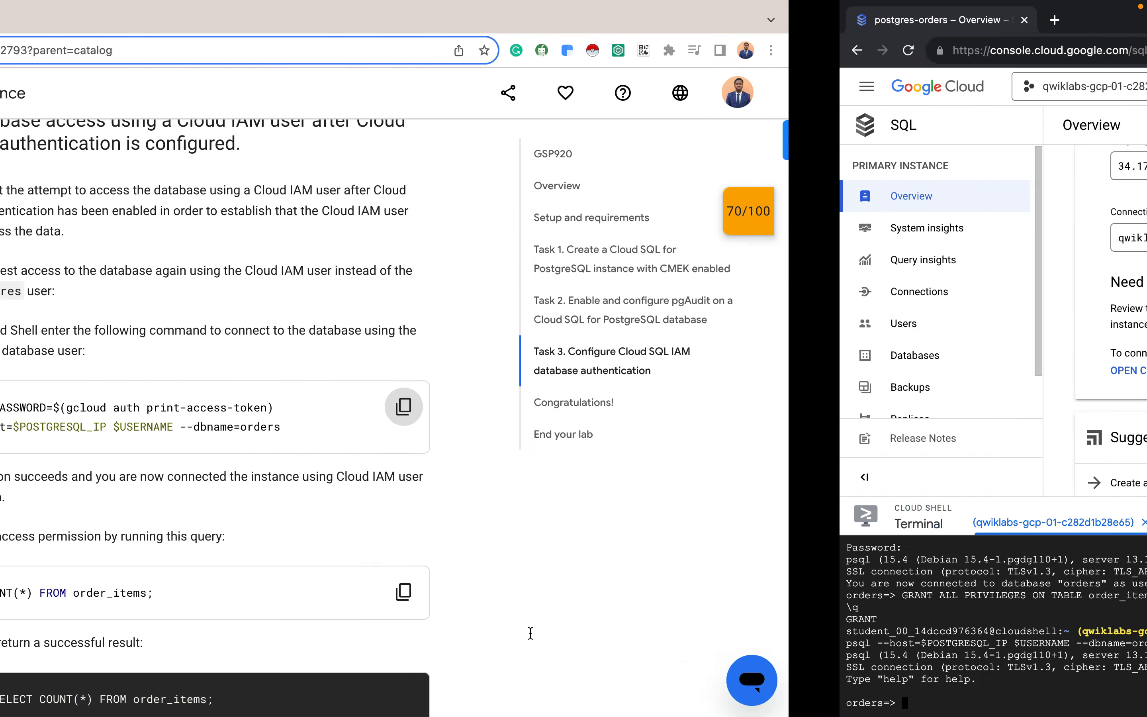
scroll(561, 609, "down", 3)
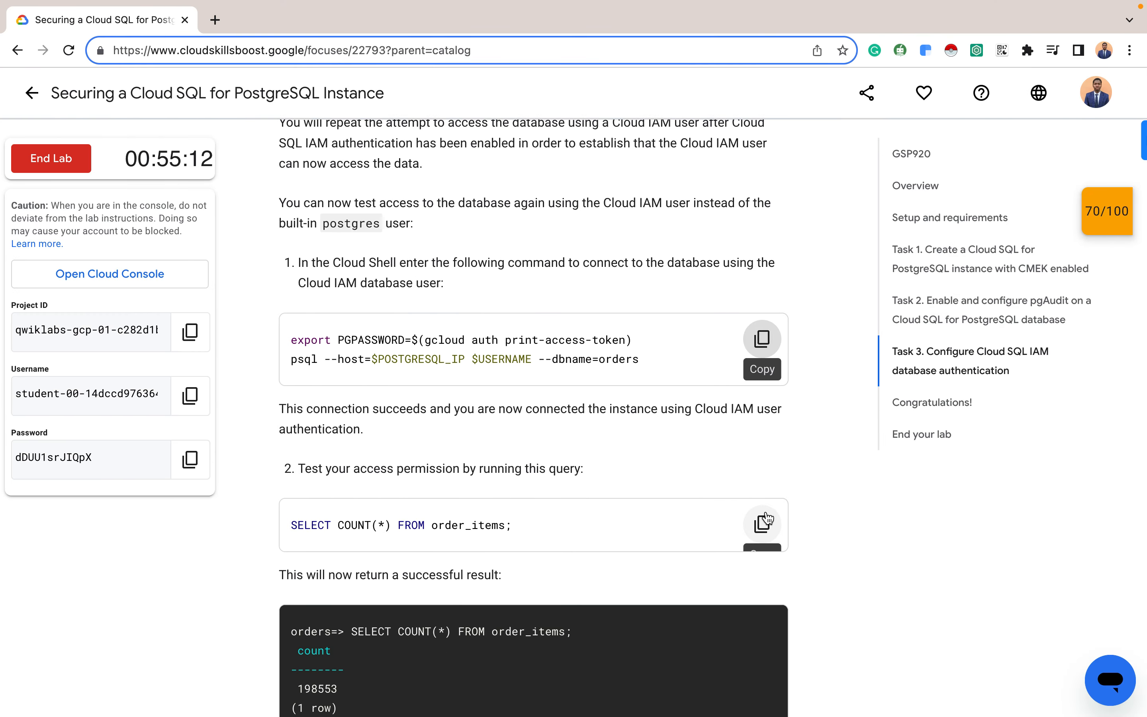
left_click(766, 520)
key("ctrl+Right")
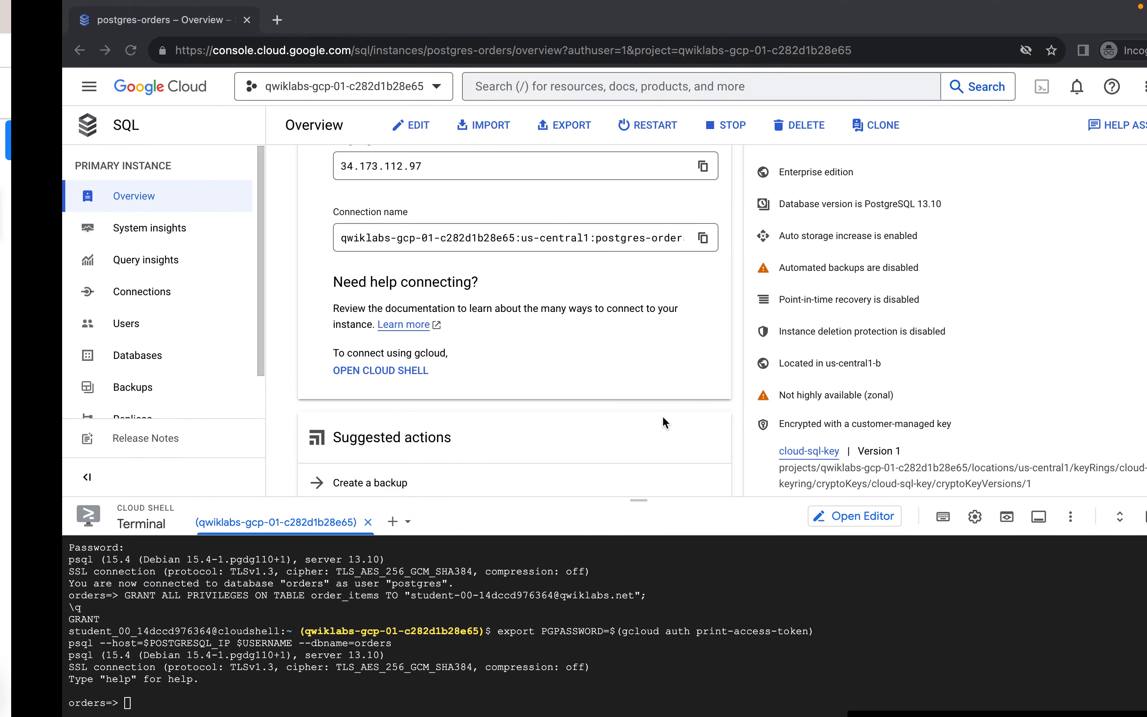
key("super+v")
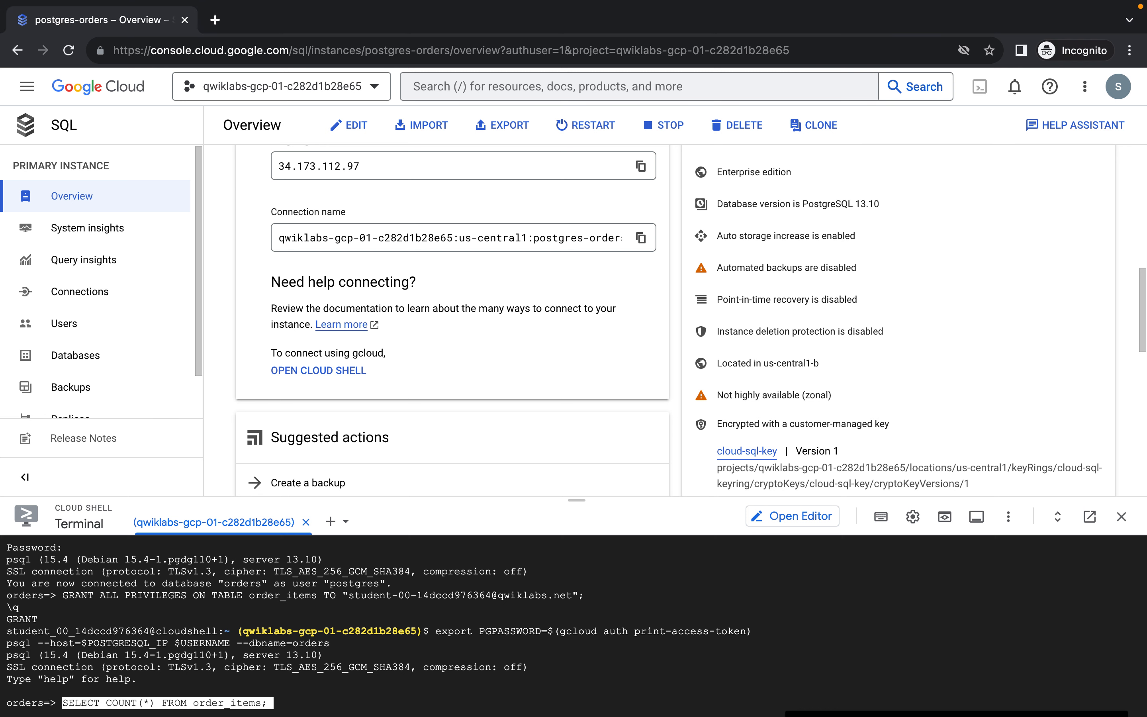
key("Return")
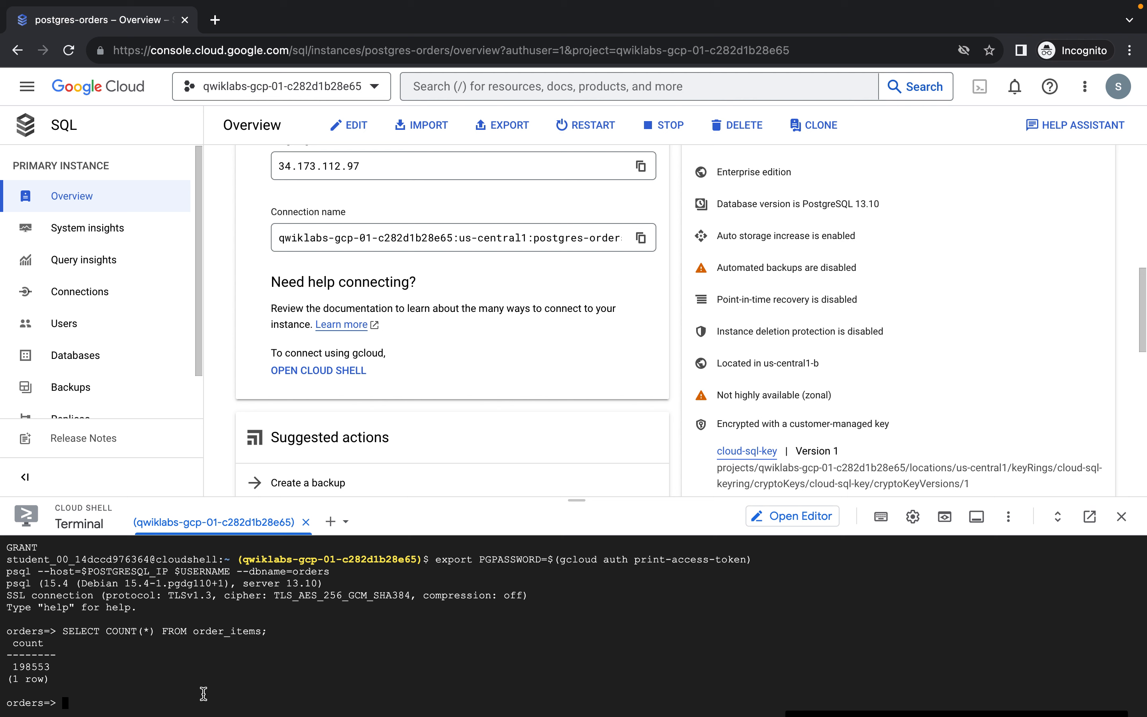
- Reuse the count query edited to SELECT * FROM order_items;, run it to view the table's rows, and quit the result pager
left_click_drag(62, 631, 270, 632)
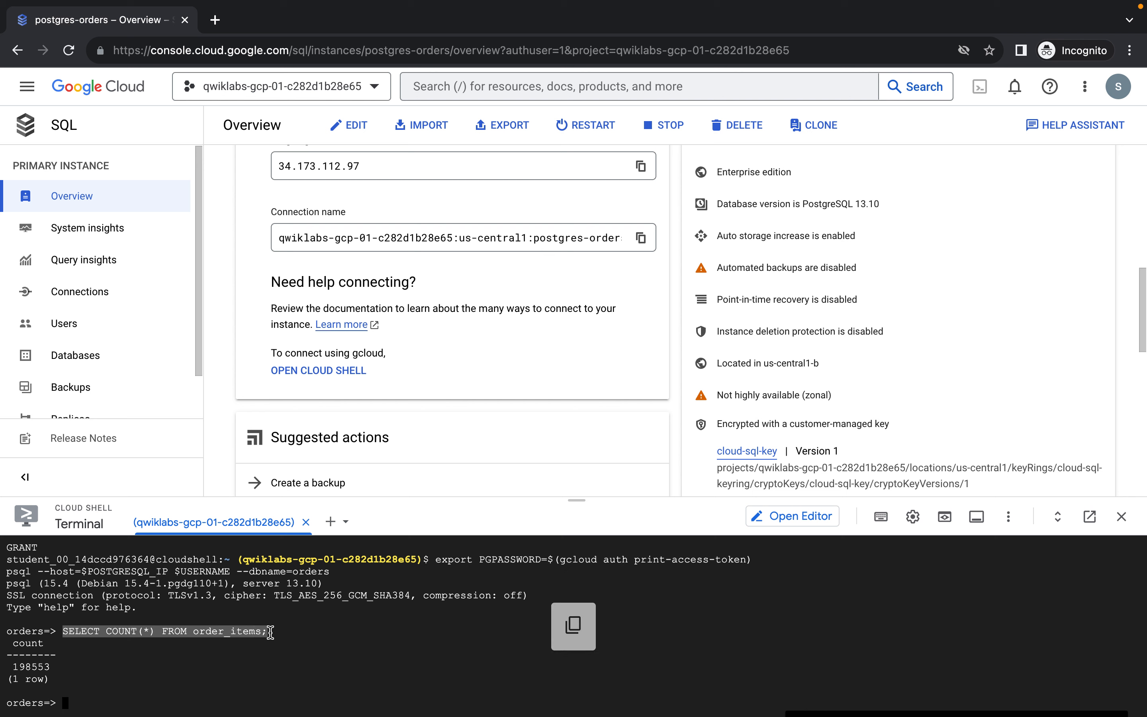
left_click(138, 698)
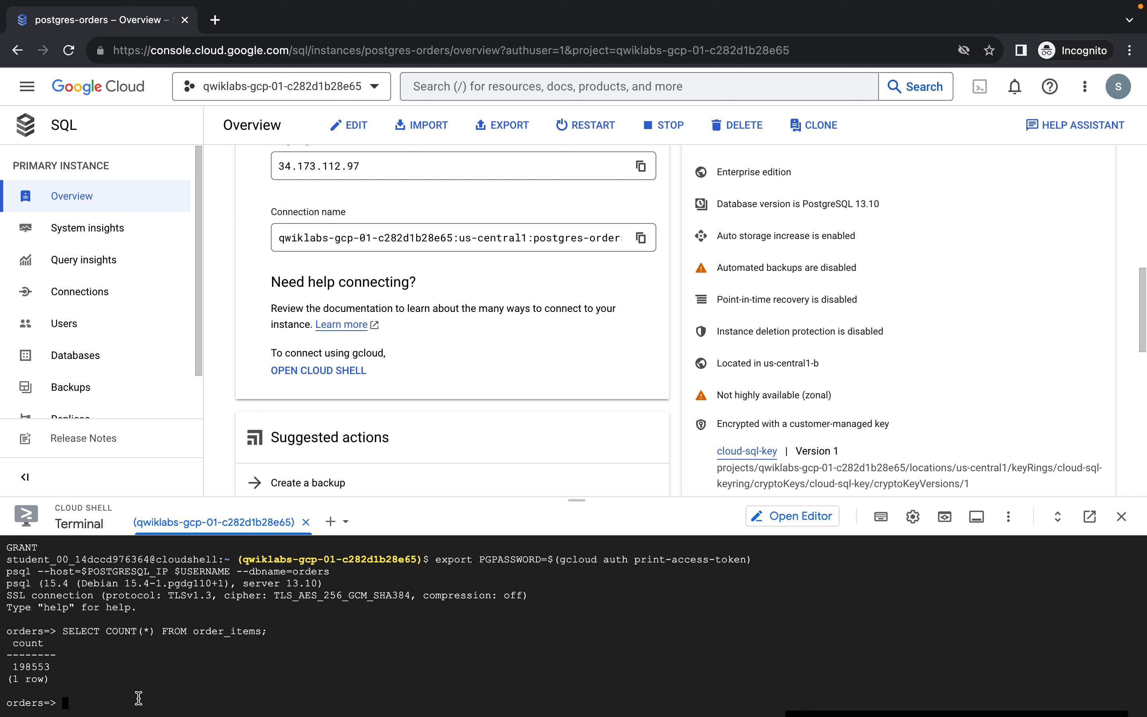
key("super+v")
key("Left")
key("Left")
key("Left")
key("Left")
key("Left")
key("Left")
key("Left")
key("Left")
key("Left")
key("Left")
key("Left")
key("Left")
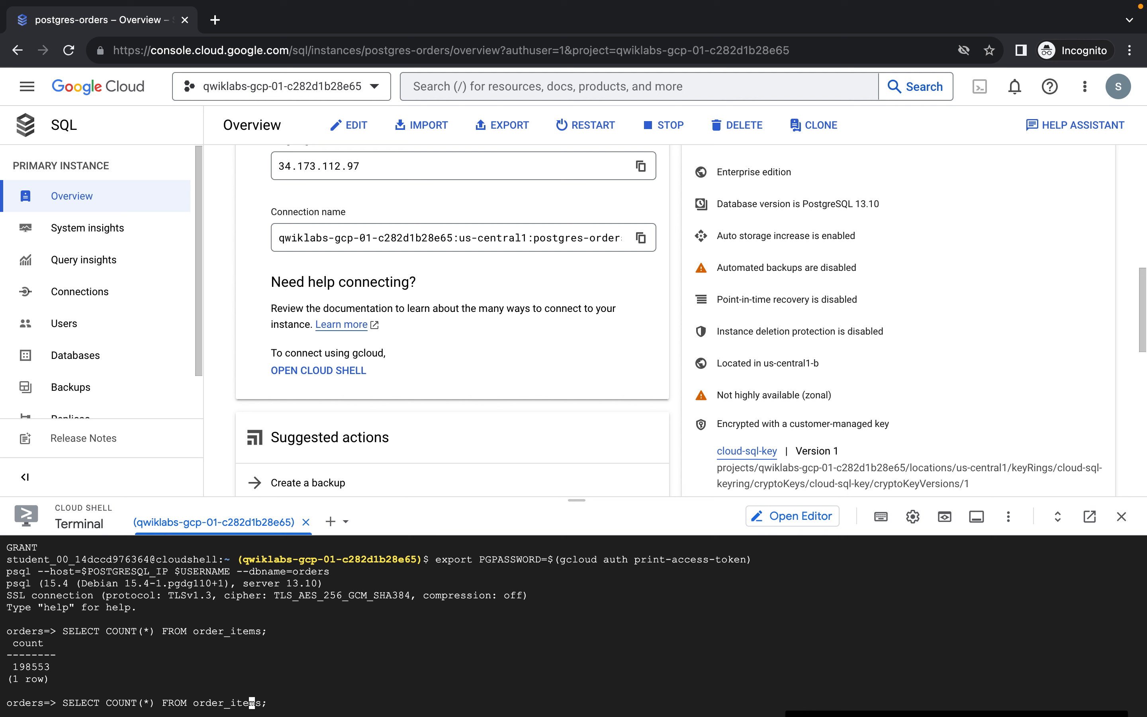
key("Left")
key("Left")
key("Left")
key("Left")
key("Left")
key("Left")
key("Left")
key("Delete")
key("Left")
key("BackSpace")
key("BackSpace")
key("BackSpace")
key("BackSpace")
key("BackSpace")
key("BackSpace")
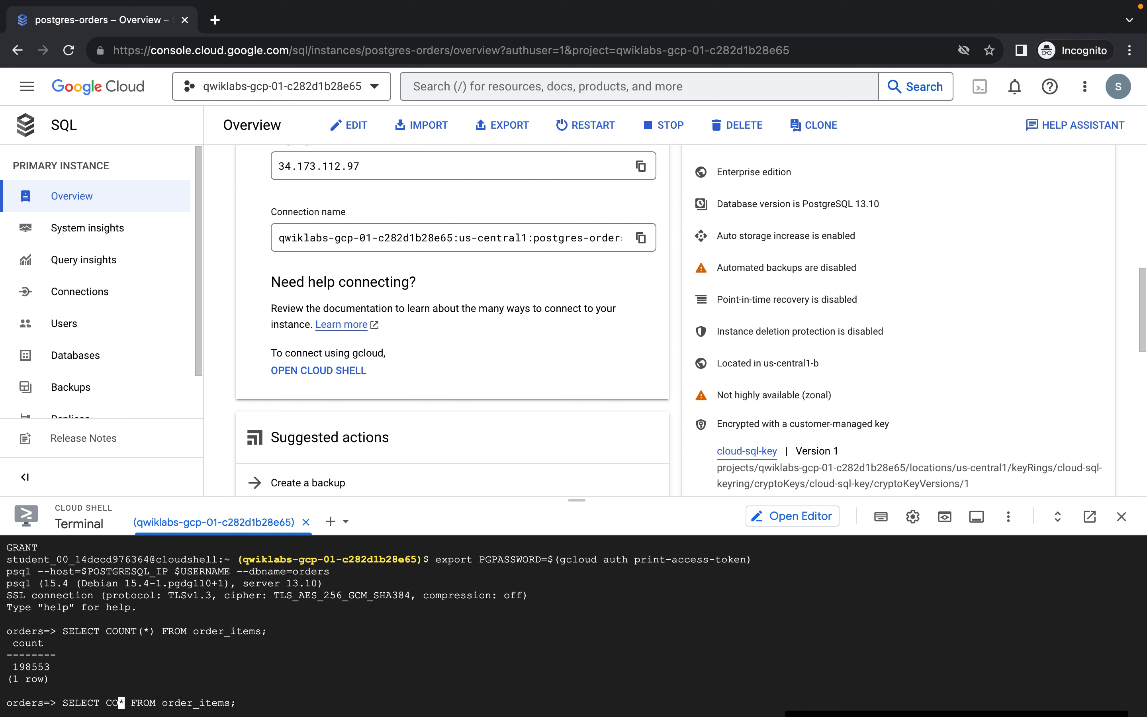
key("Right")
key("Right")
key("Right")
key("Right")
key("Right")
key("Right")
key("Right")
key("Right")
key("Right")
key("Right")
key("Right")
key("Right")
key("Right")
key("Right")
key("Right")
key("Right")
key("Right")
key("Right")
key("Right")
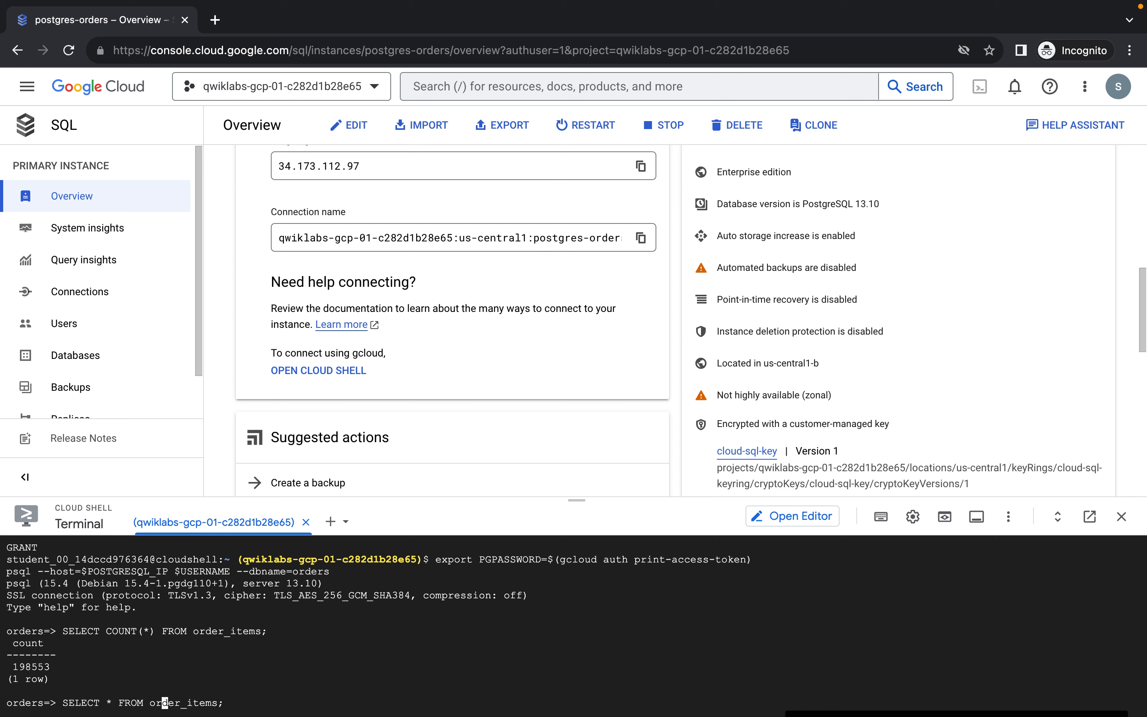
key("Return")
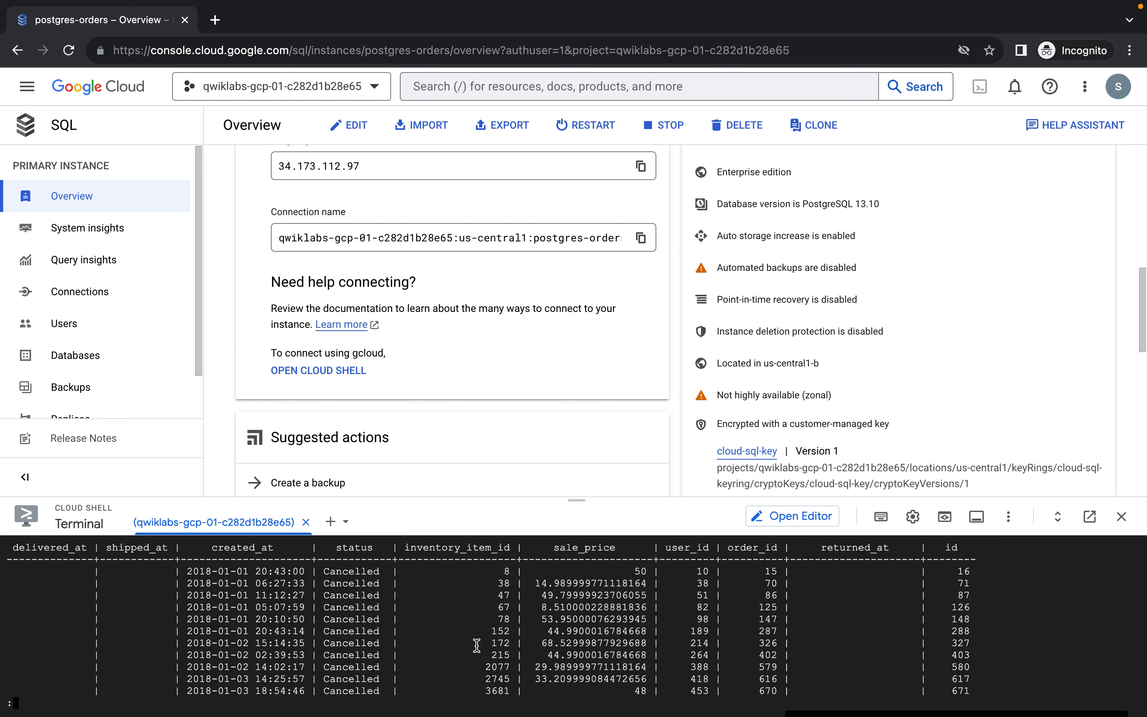
key("q")
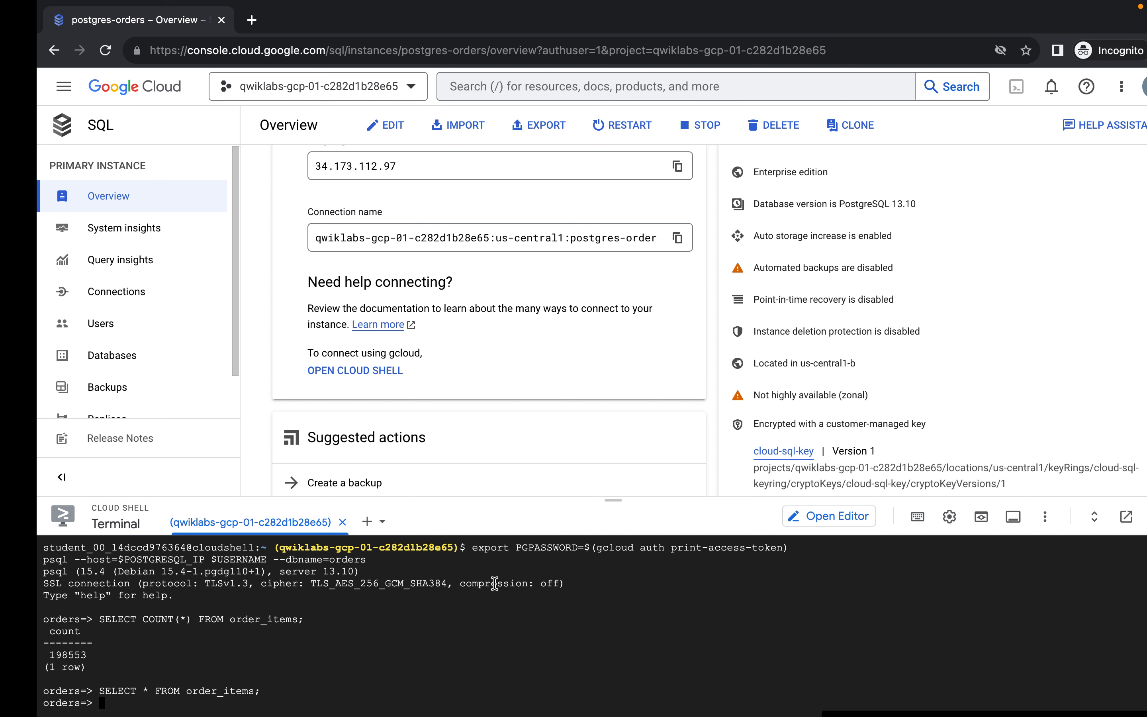
- Test access to the other table by running the lab's copied query SELECT COUNT(*) FROM users; in psql
key("ctrl+Left")
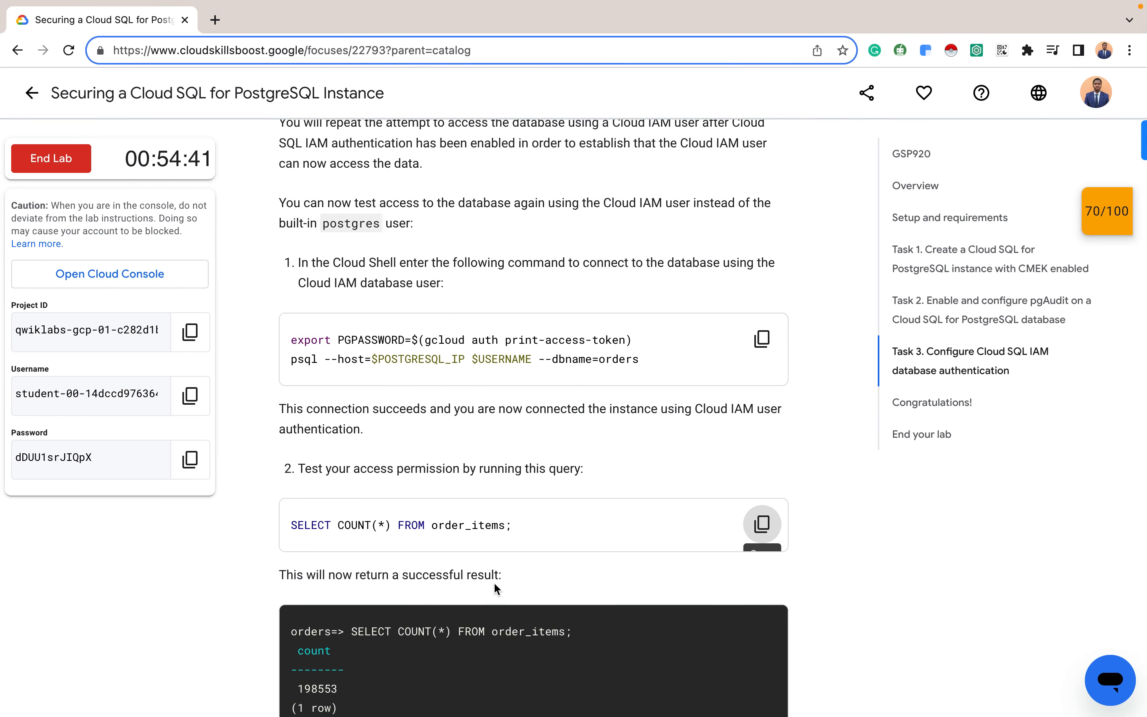
scroll(496, 588, "down", 9)
scroll(494, 582, "down", 2)
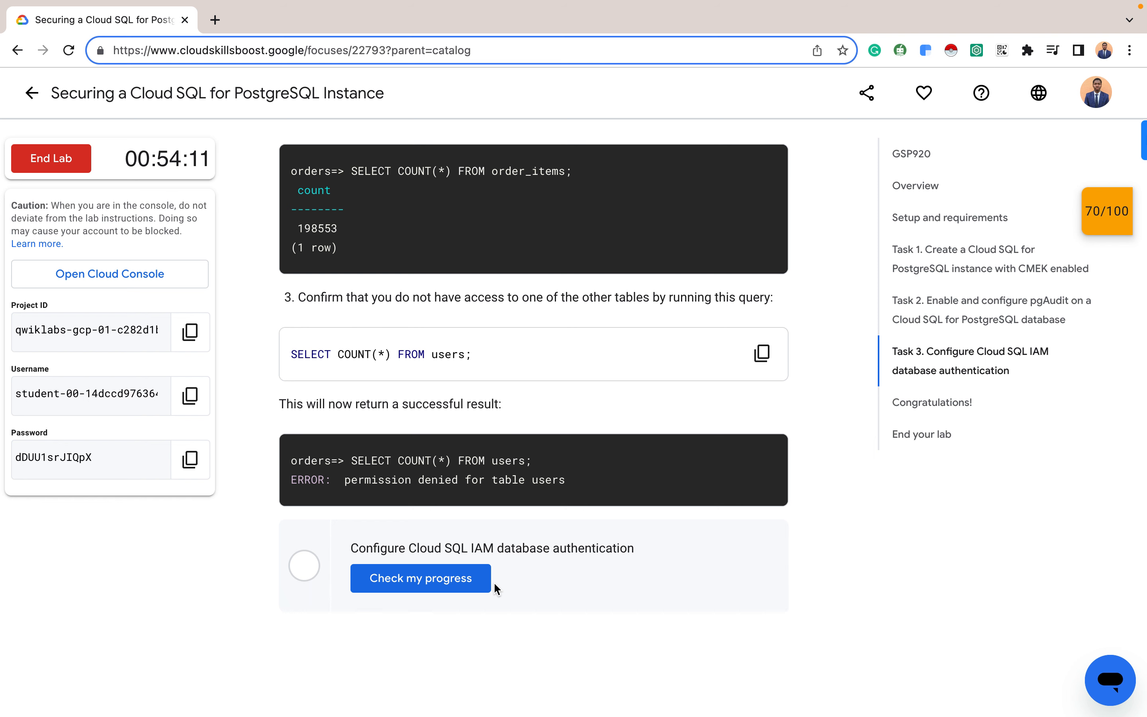
scroll(490, 400, "up", 7)
scroll(490, 398, "up", 10)
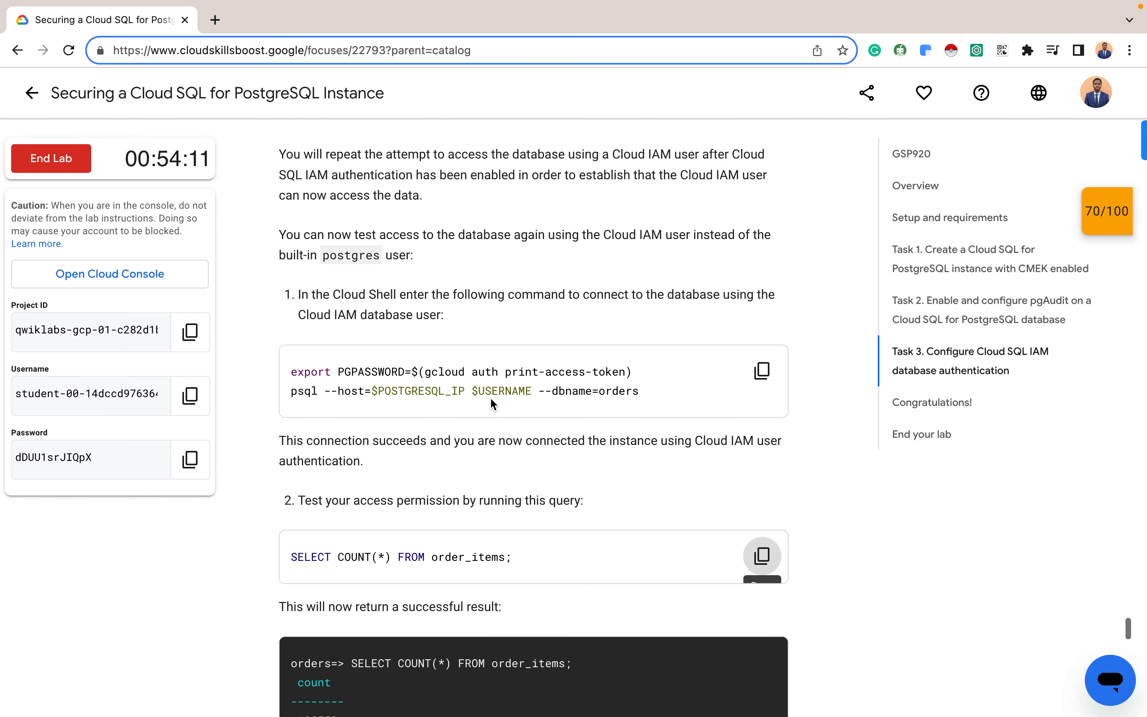
scroll(491, 399, "up", 1)
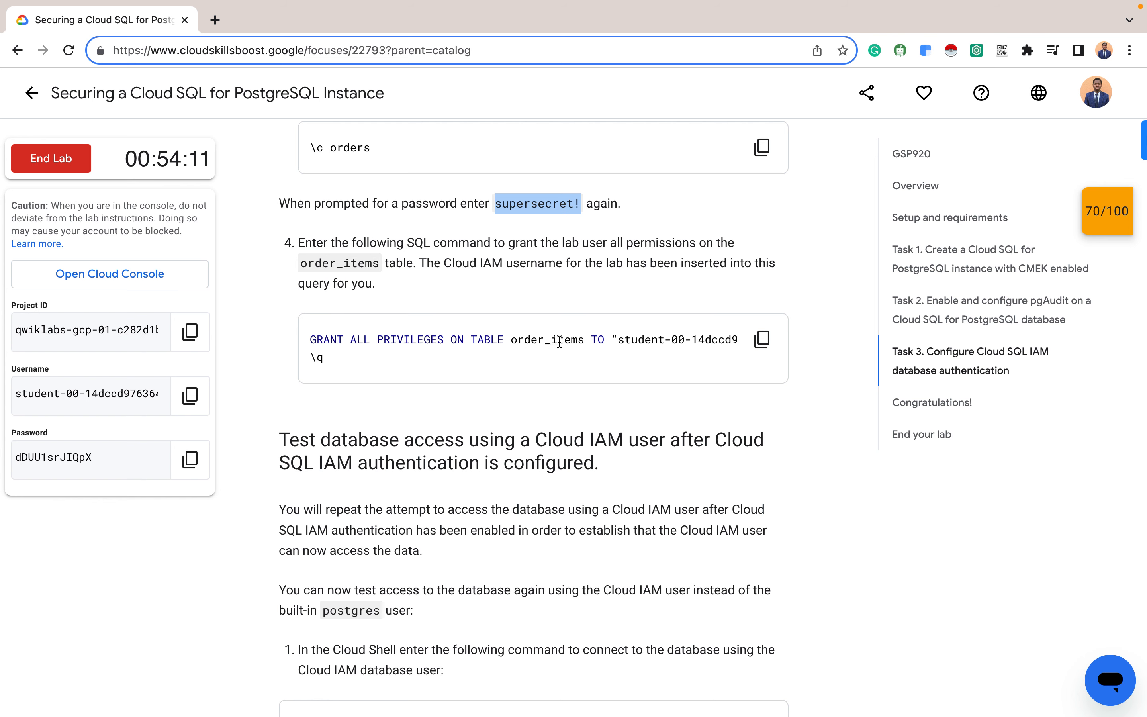
scroll(548, 420, "down", 6)
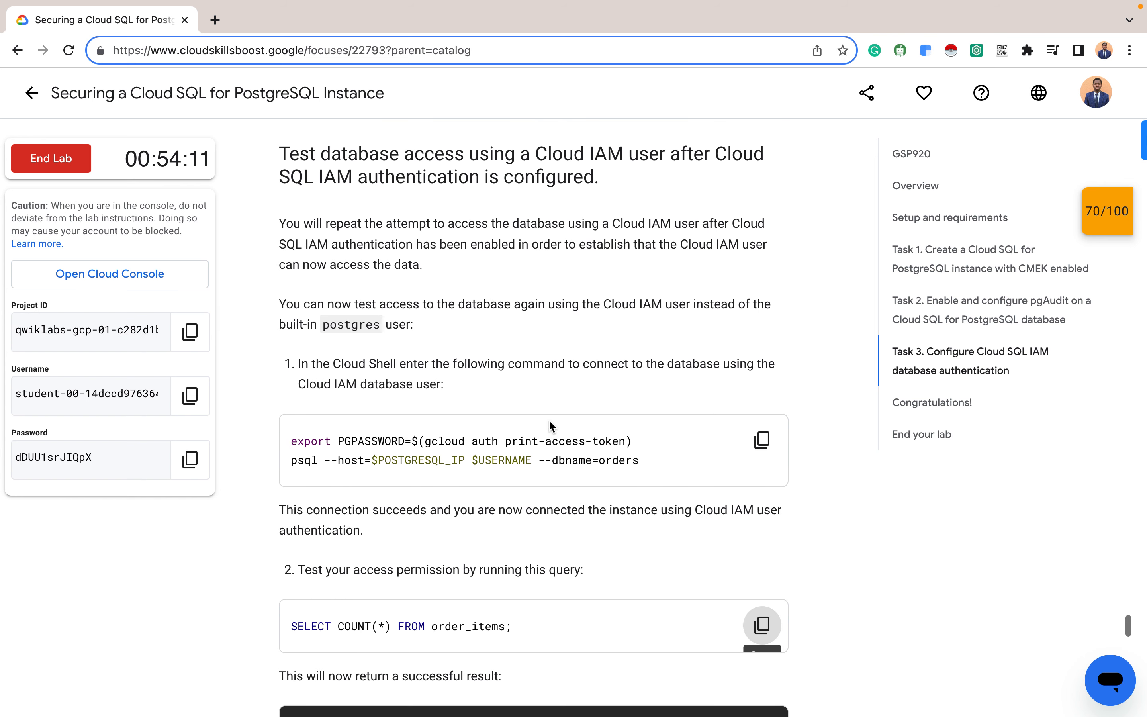
scroll(556, 588, "down", 3)
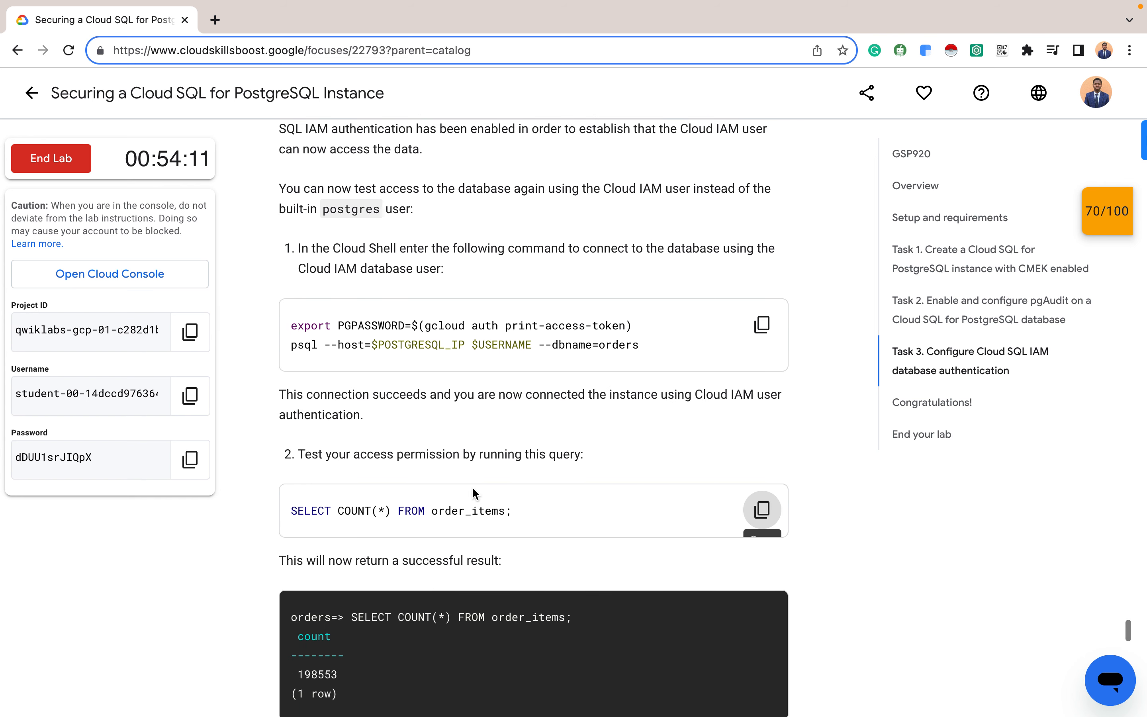
scroll(476, 504, "down", 4)
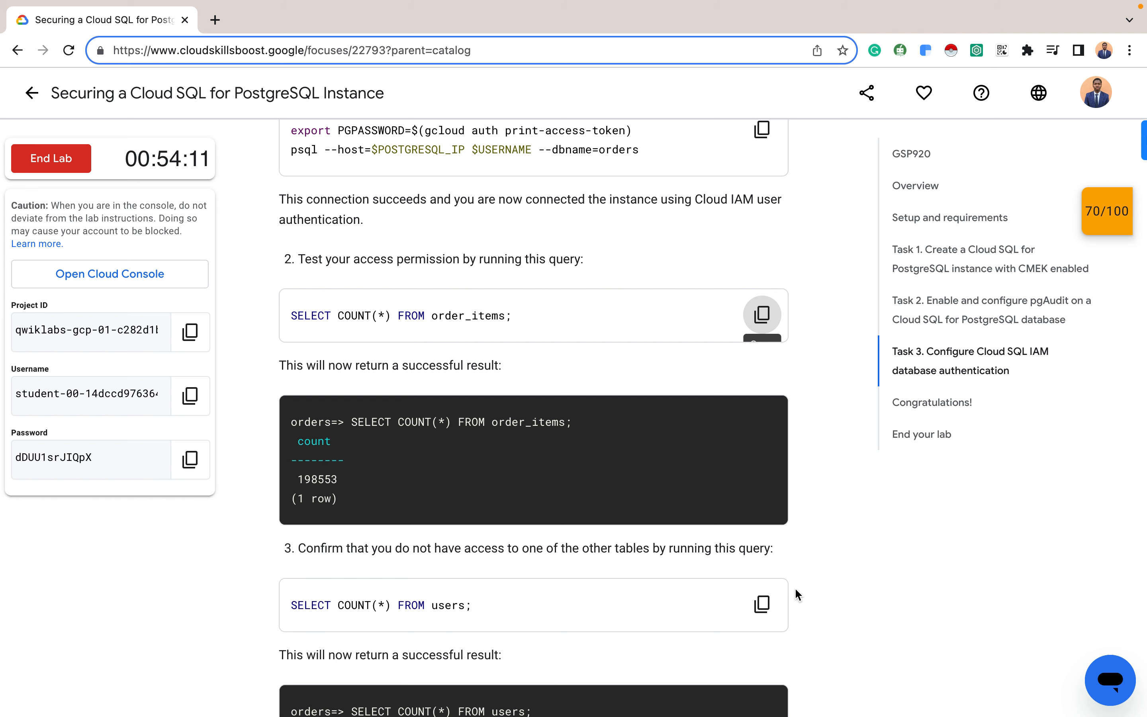
left_click(762, 604)
key("ctrl+Right")
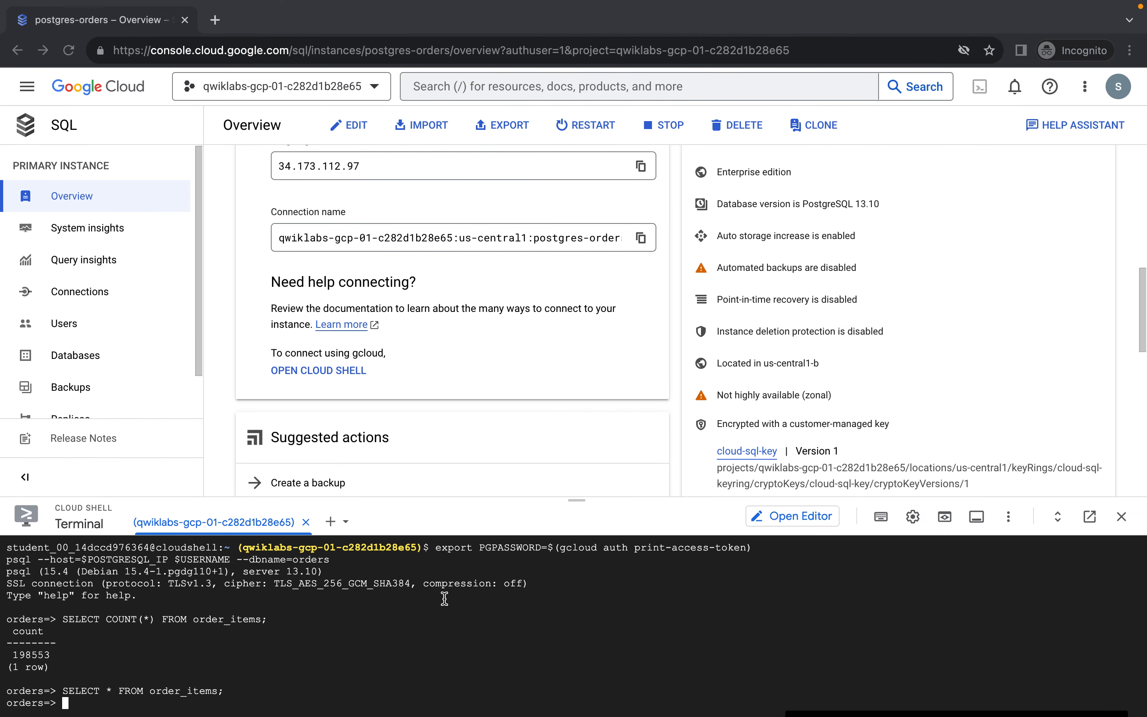
key("ctrl+v")
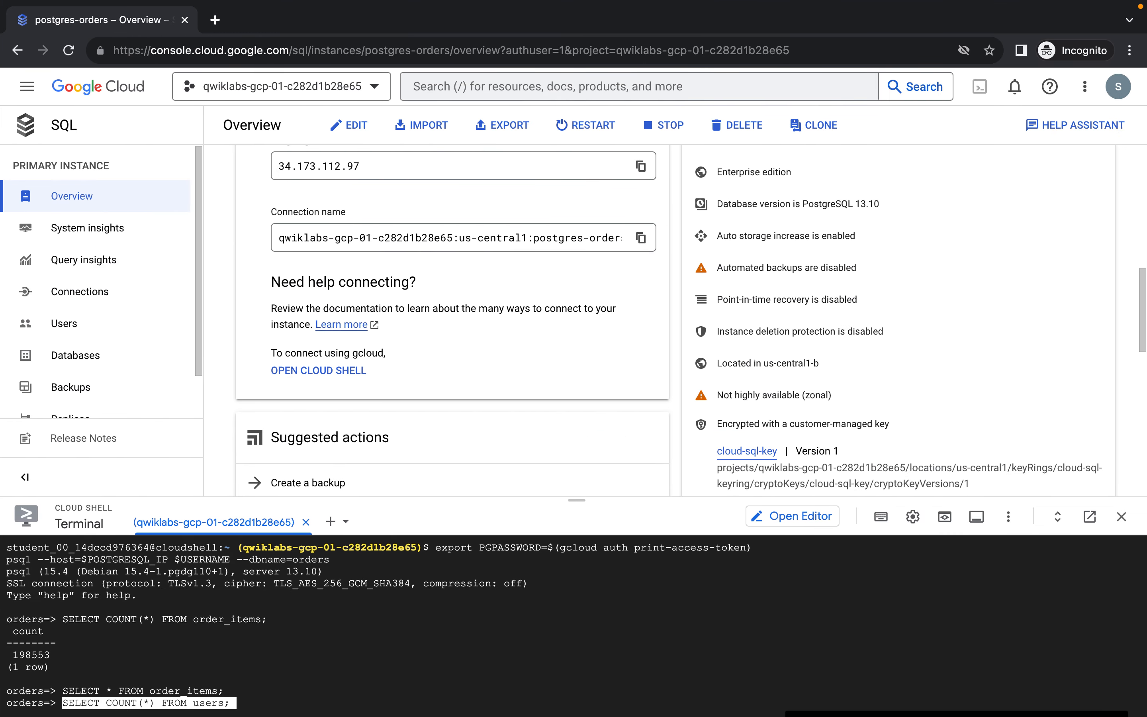
key("Return")
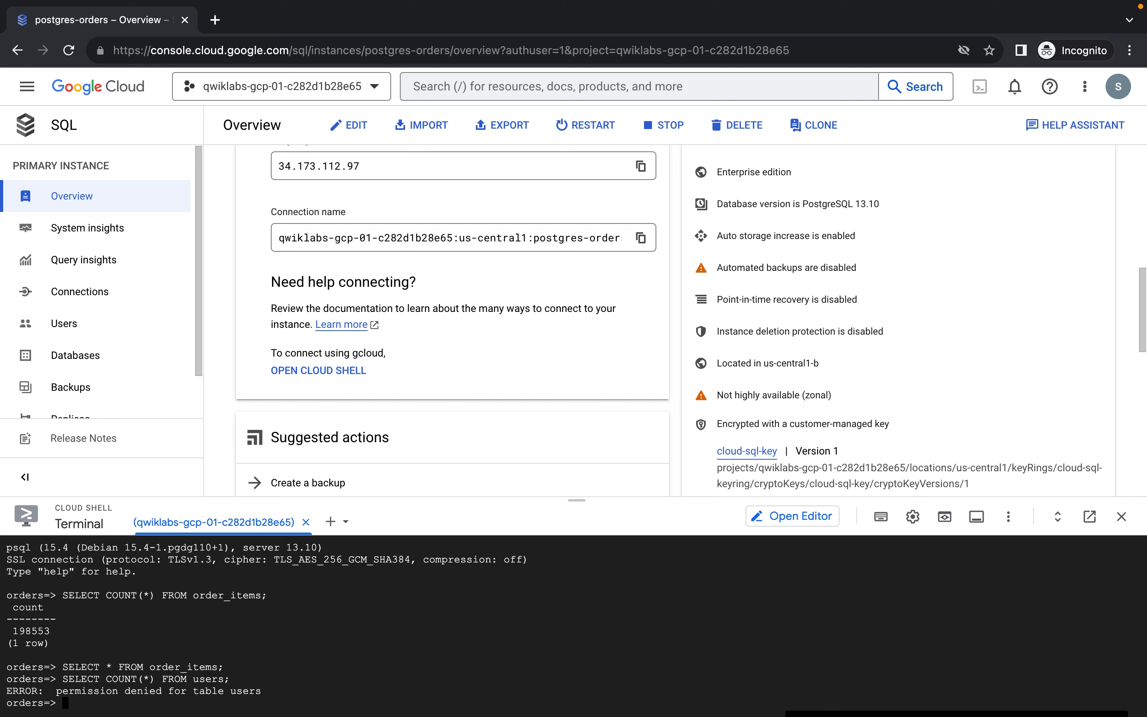
- Quit the psql session with \q to return to the Cloud Shell prompt
type("/q")
key("Return")
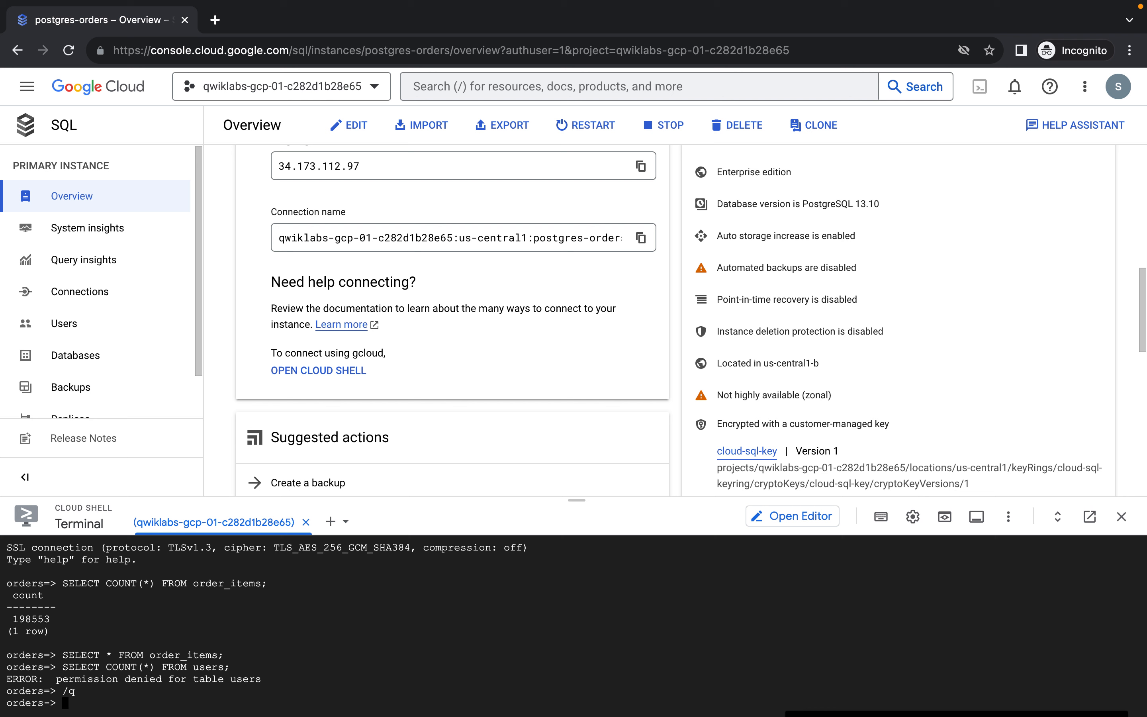
type("q")
key("Return")
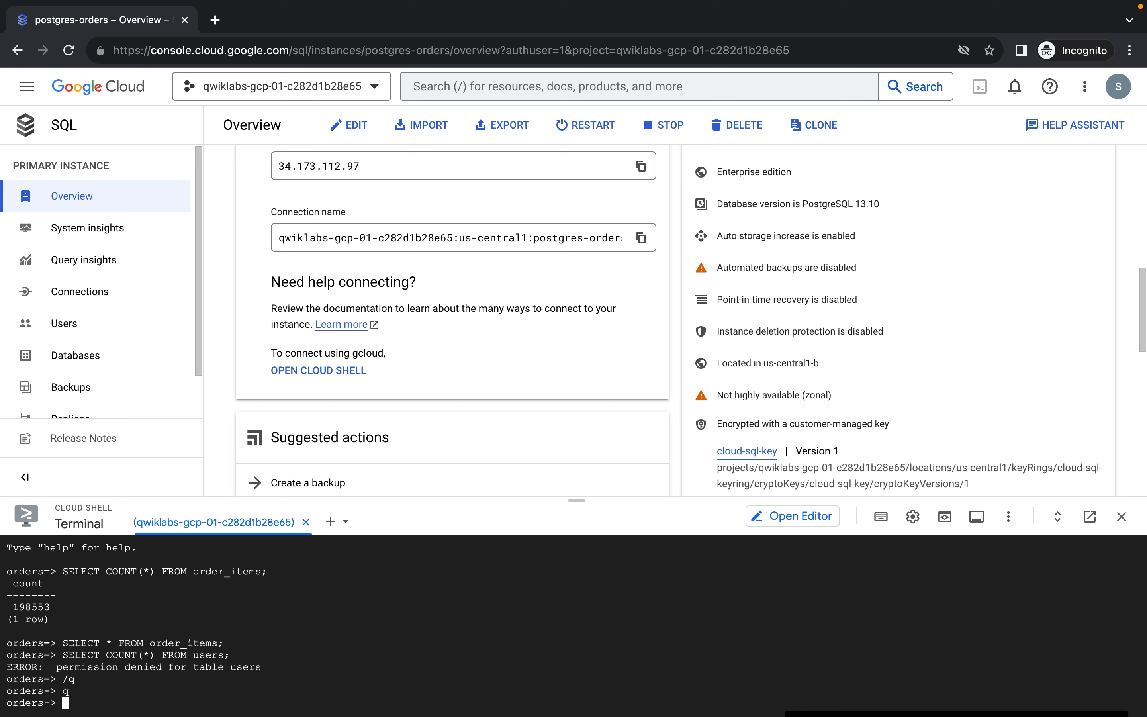
type("\\q")
key("Return")
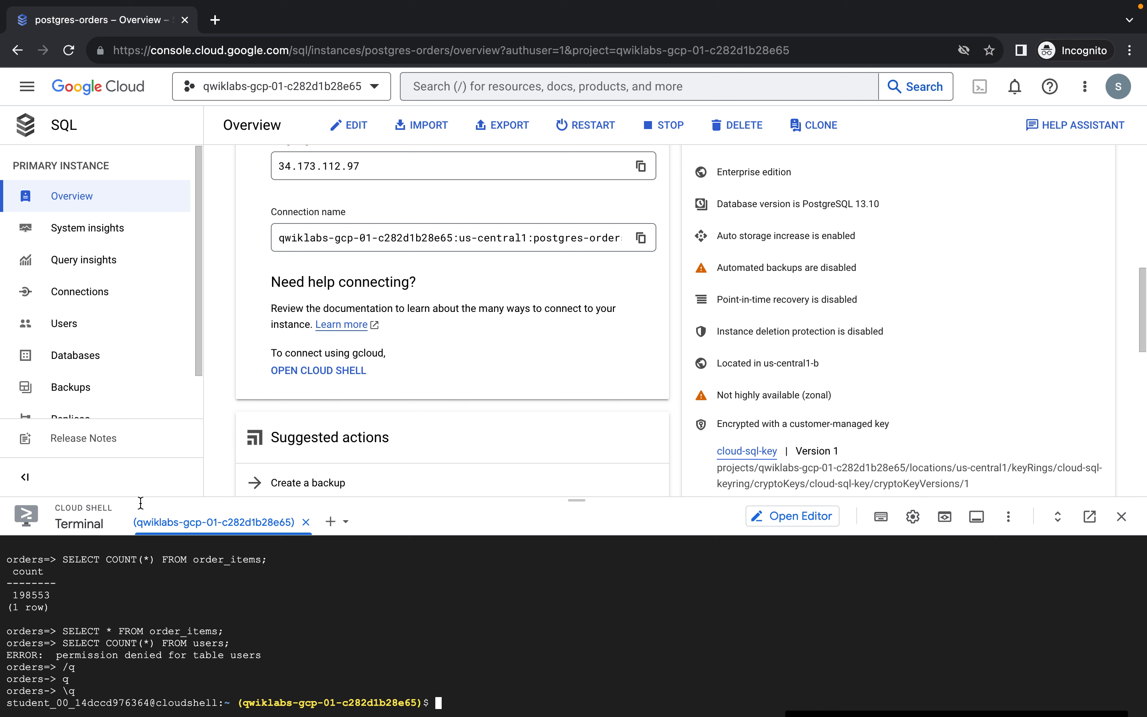
- Run the lab's copied command gcloud sql connect postgres-orders --user=postgres --quiet in Cloud Shell to reconnect as the postgres user
key("ctrl+Left")
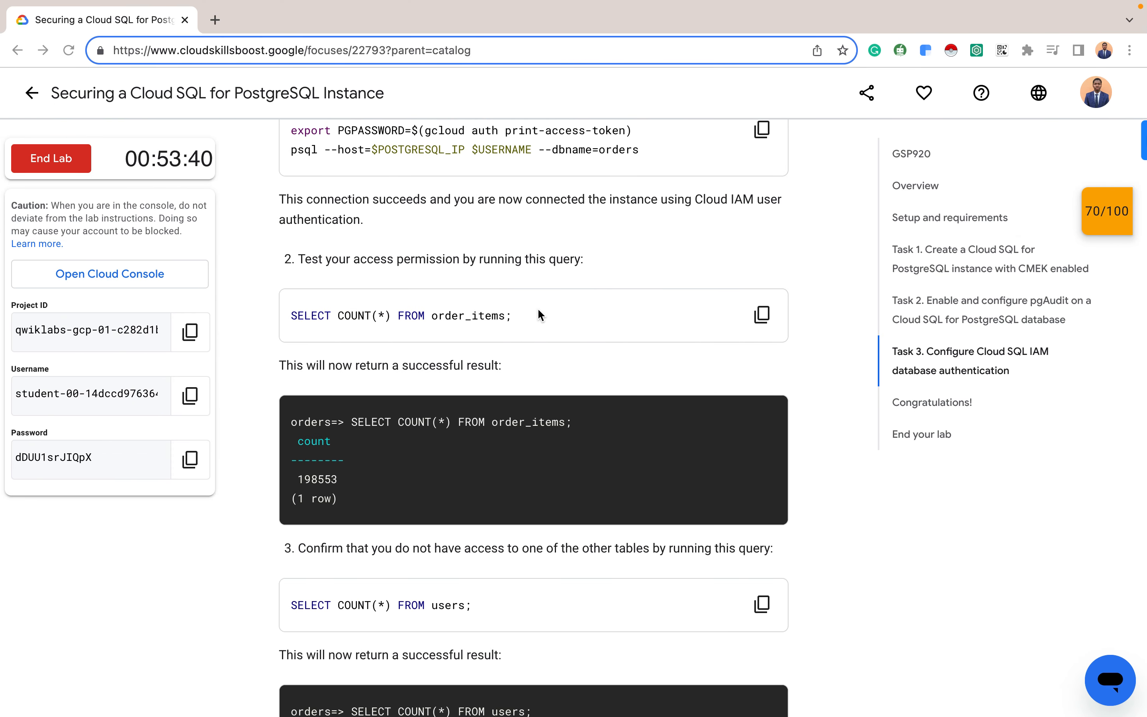
scroll(539, 313, "up", 9)
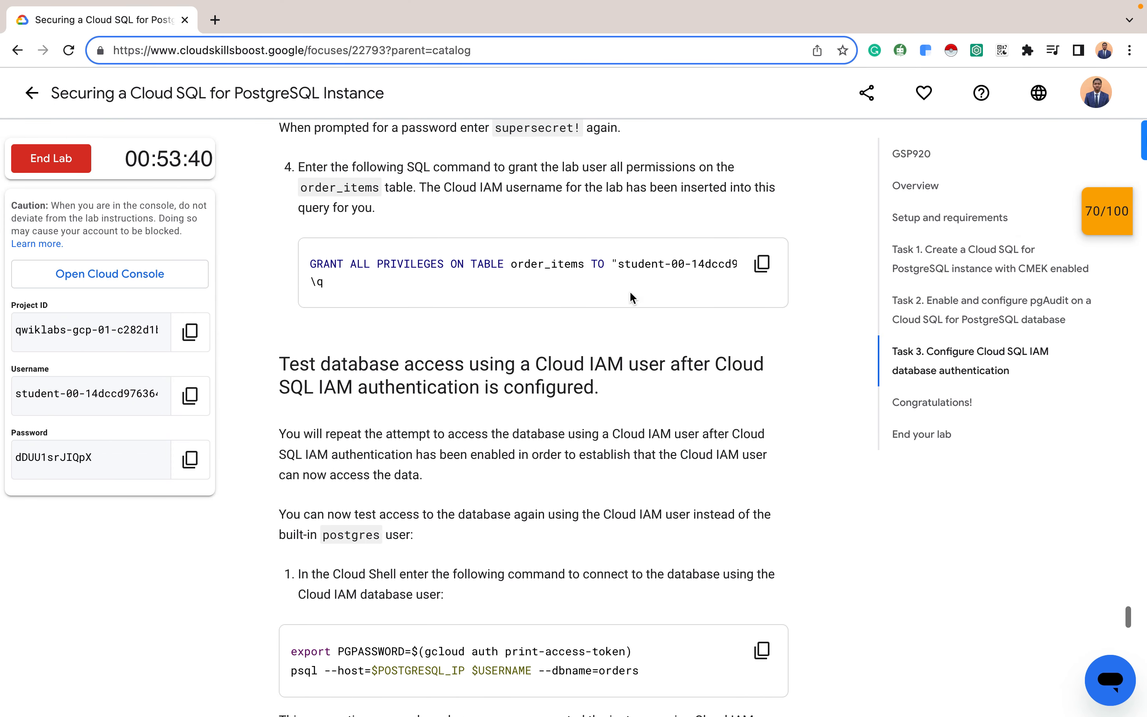
scroll(593, 259, "up", 3)
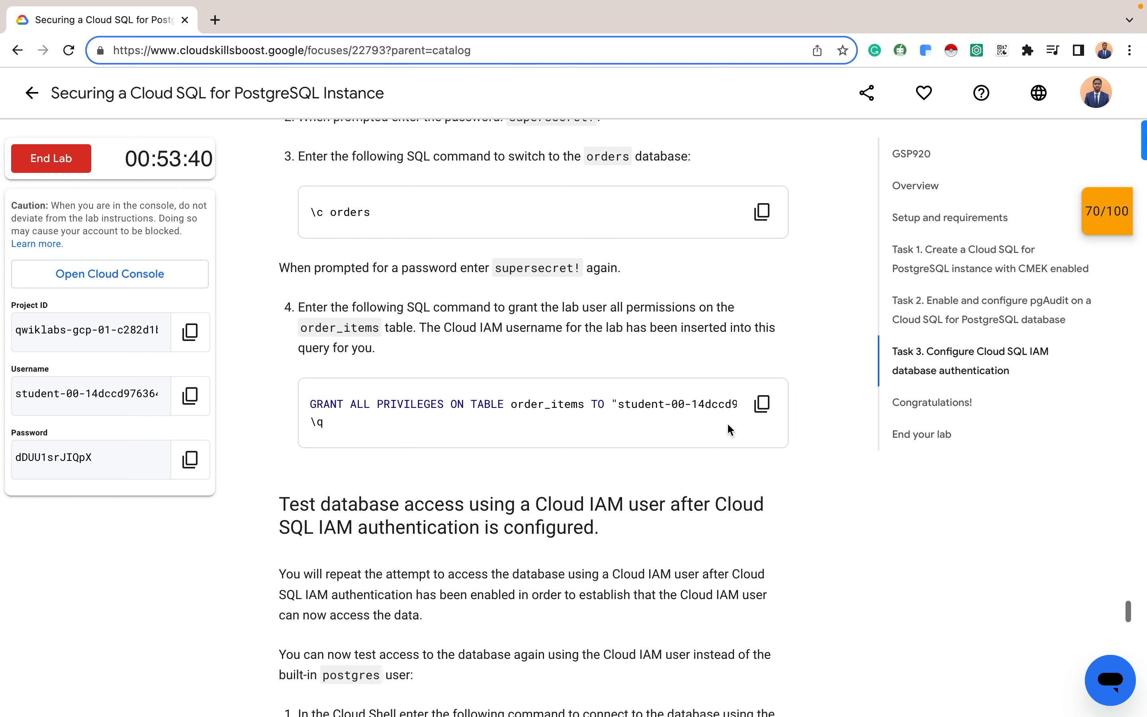
left_click(762, 401)
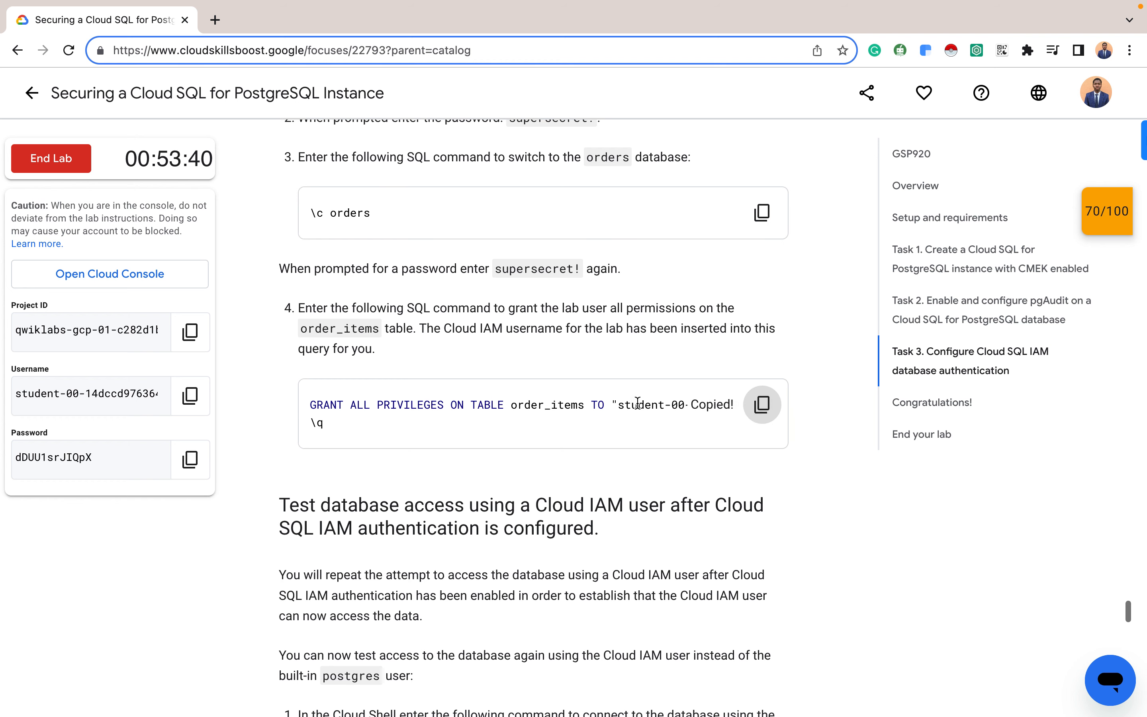
scroll(698, 425, "up", 1)
scroll(660, 258, "up", 2)
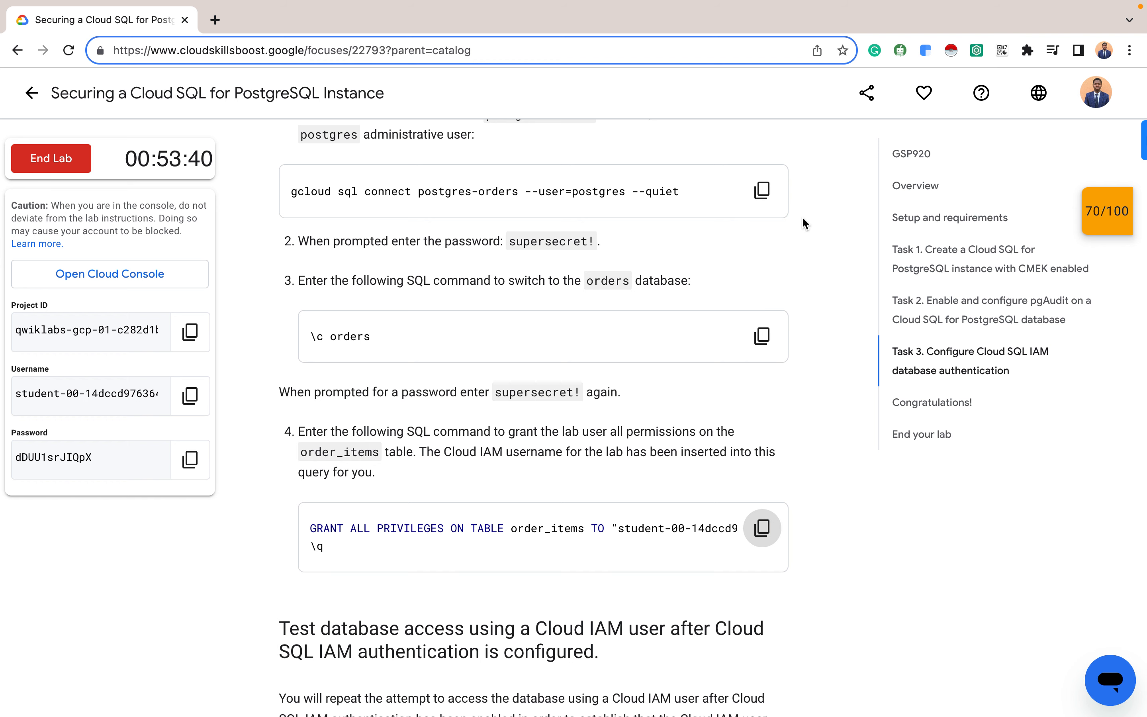
left_click(761, 336)
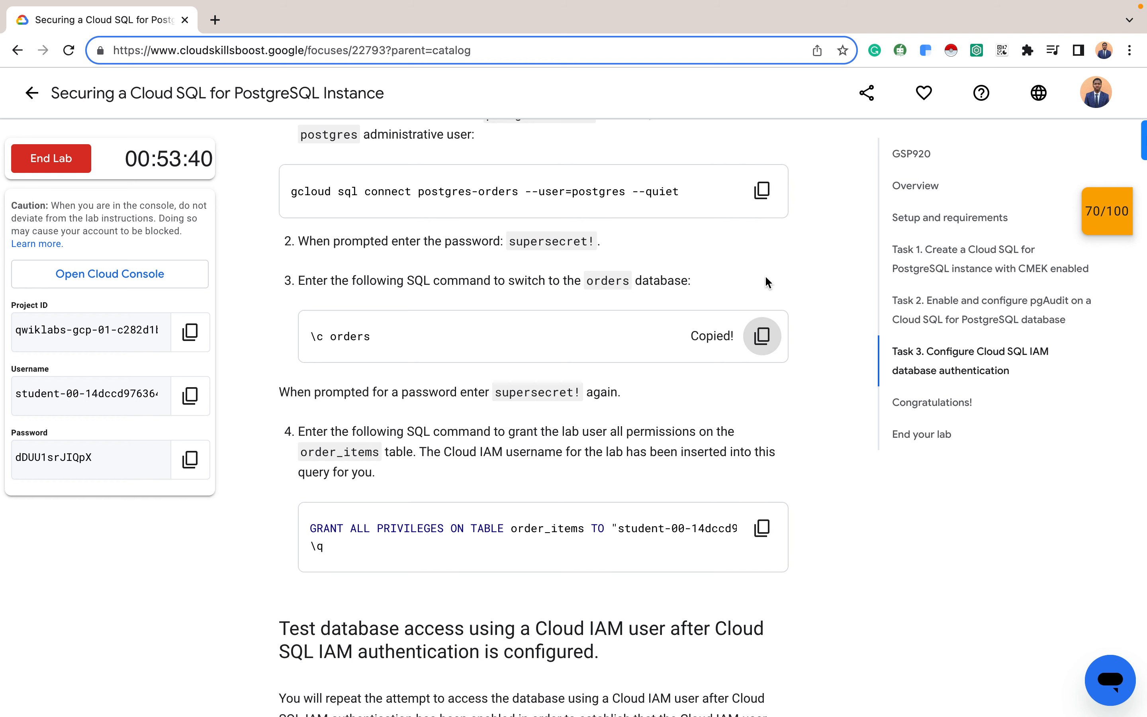
left_click(761, 190)
key("ctrl+Right")
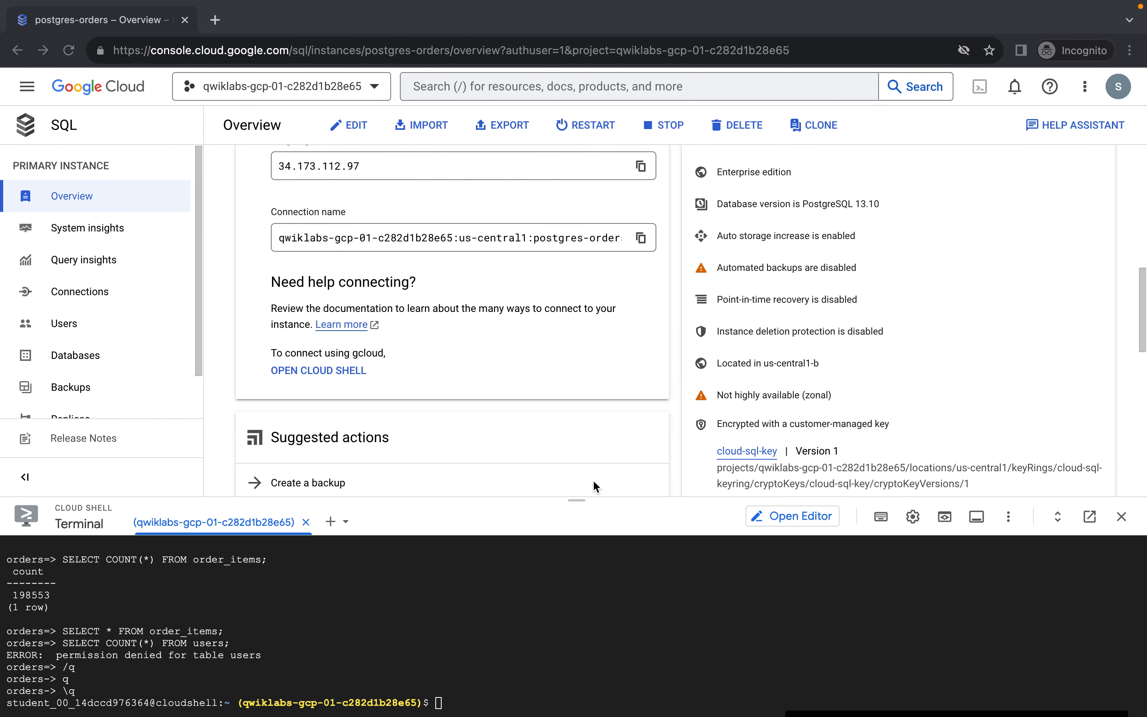
left_click(538, 683)
key("super+v")
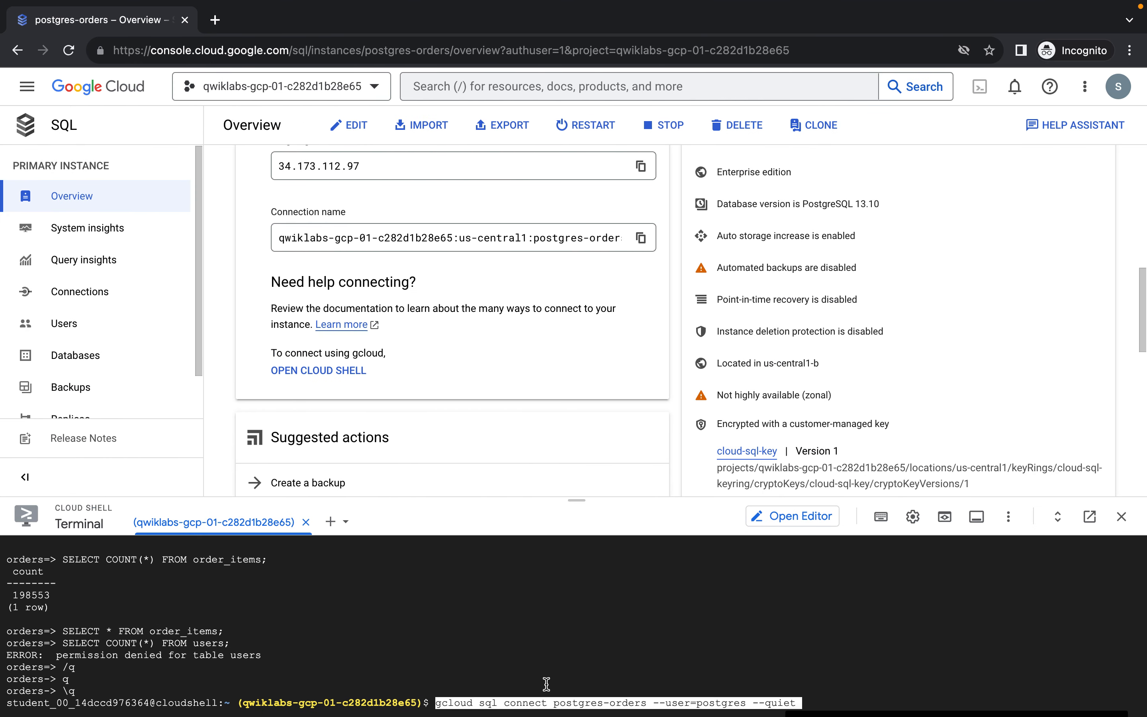
key("Return")
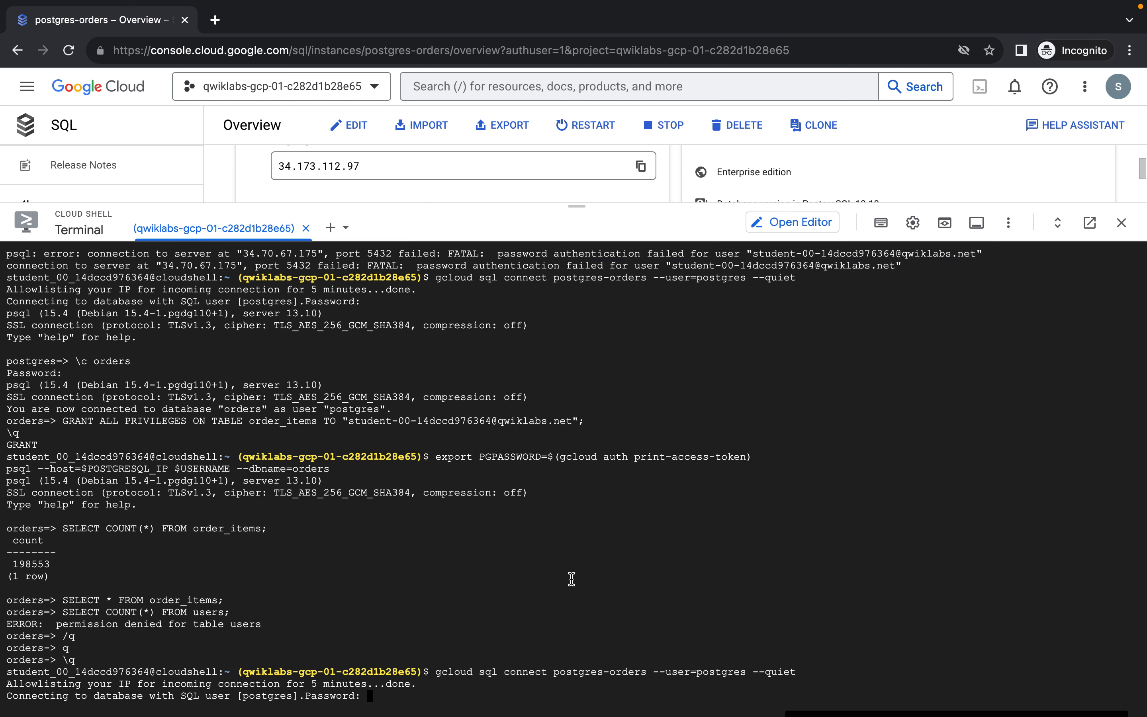
- Copy the database password from the lab instructions and submit it at the postgres user's connection password prompt
key("ctrl+Left")
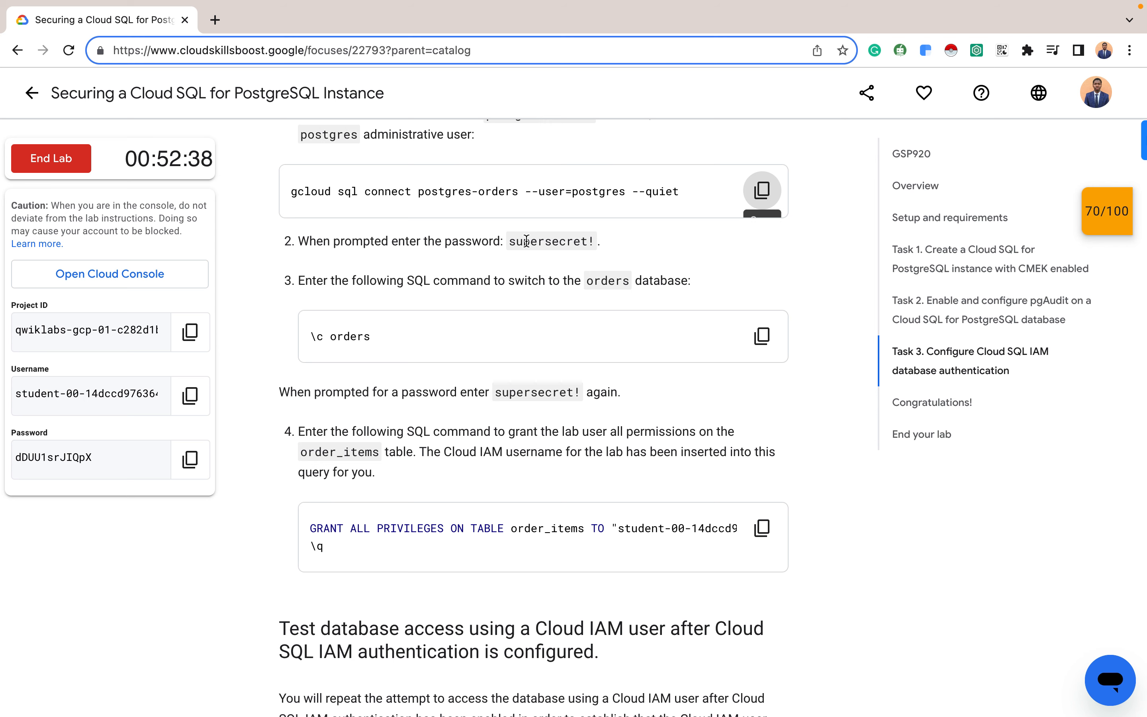
double_click(554, 241)
key("shift+Right")
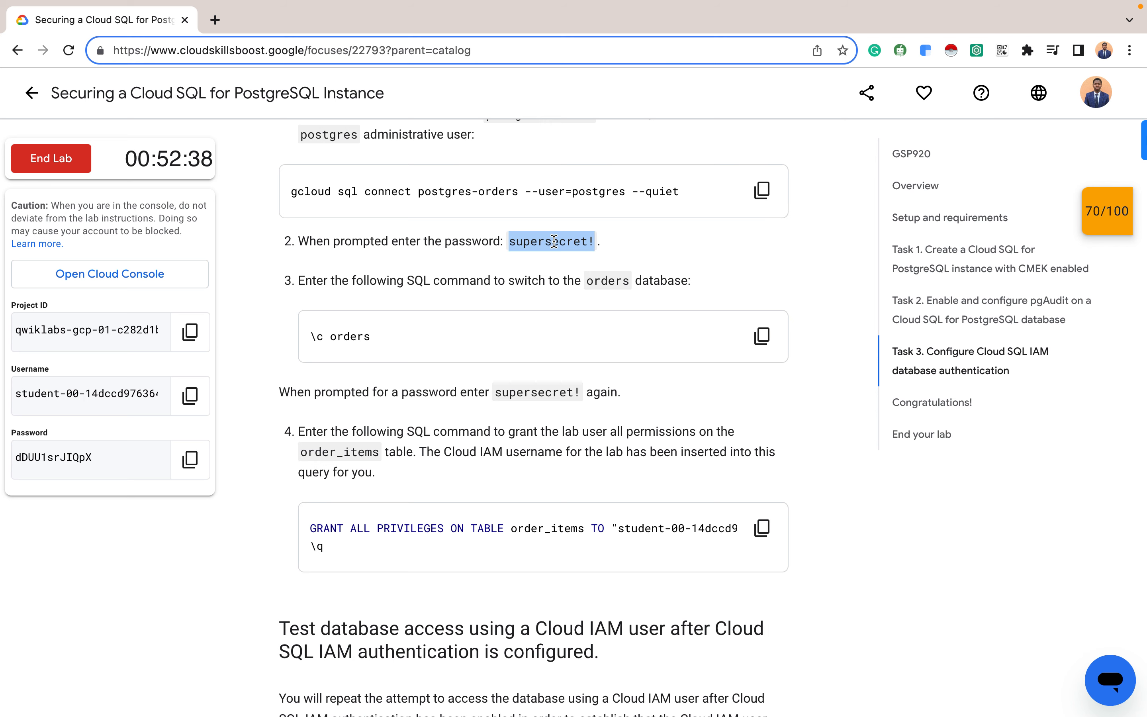
key("ctrl+Right")
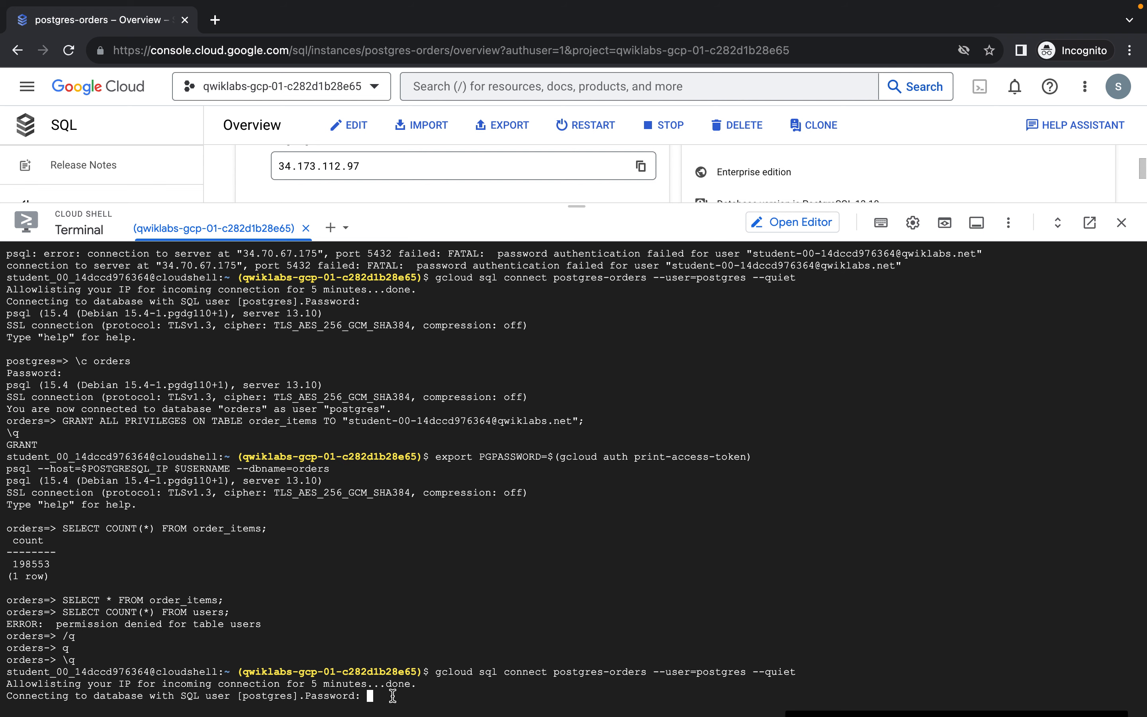
key("ctrl+v")
key("Return")
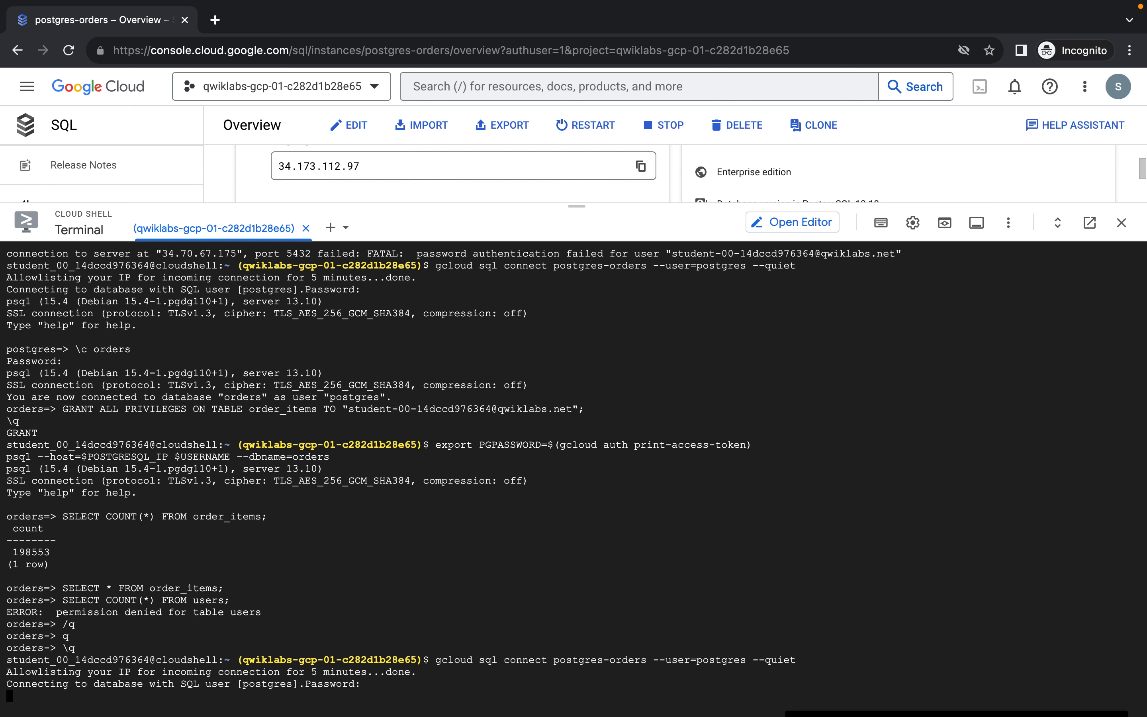
- Switch to the orders database by running the lab's copied command \c orders in the psql session
key("ctrl+Left")
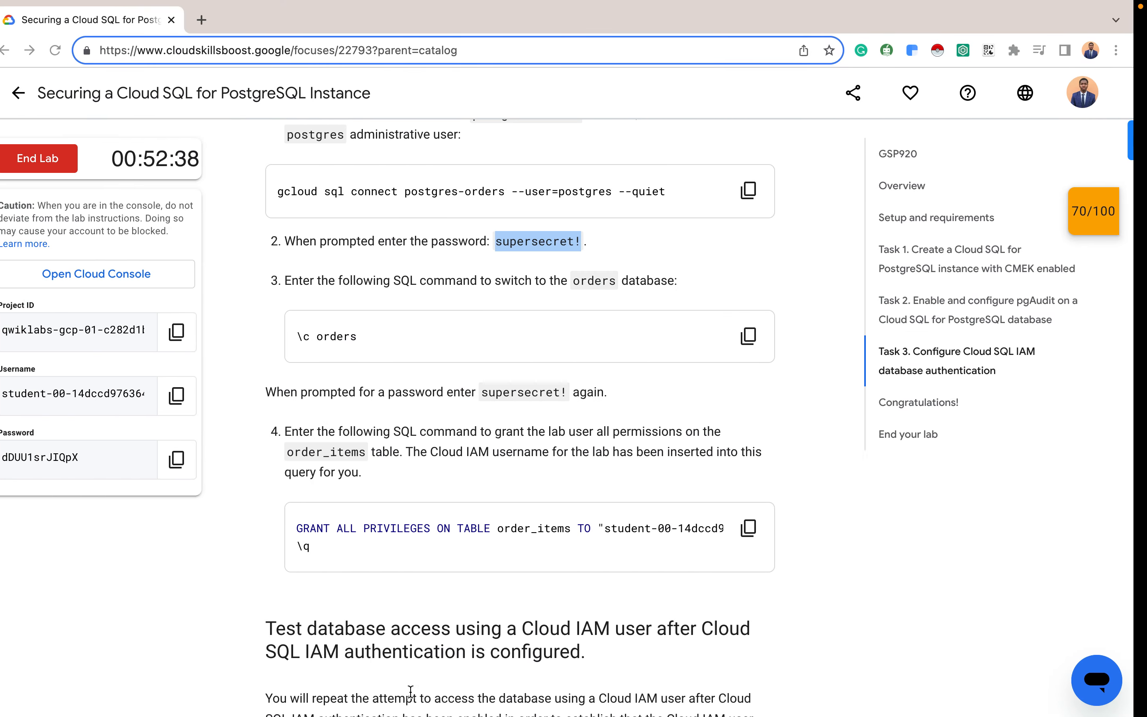
left_click(767, 346)
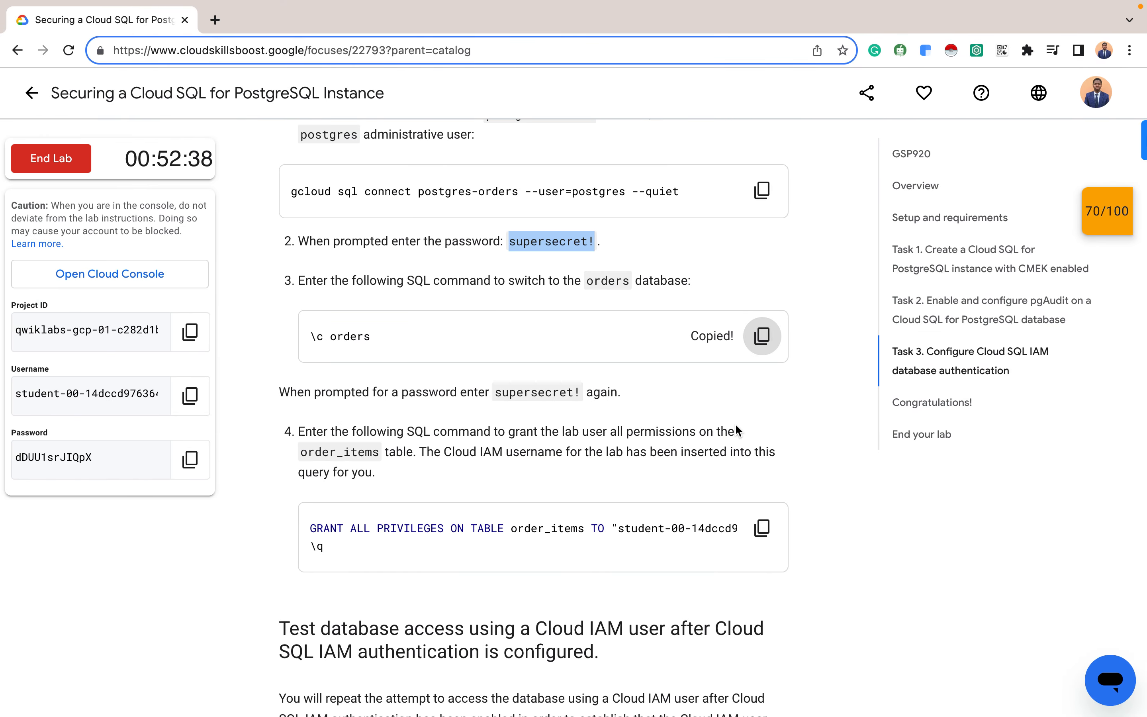
key("ctrl+Right")
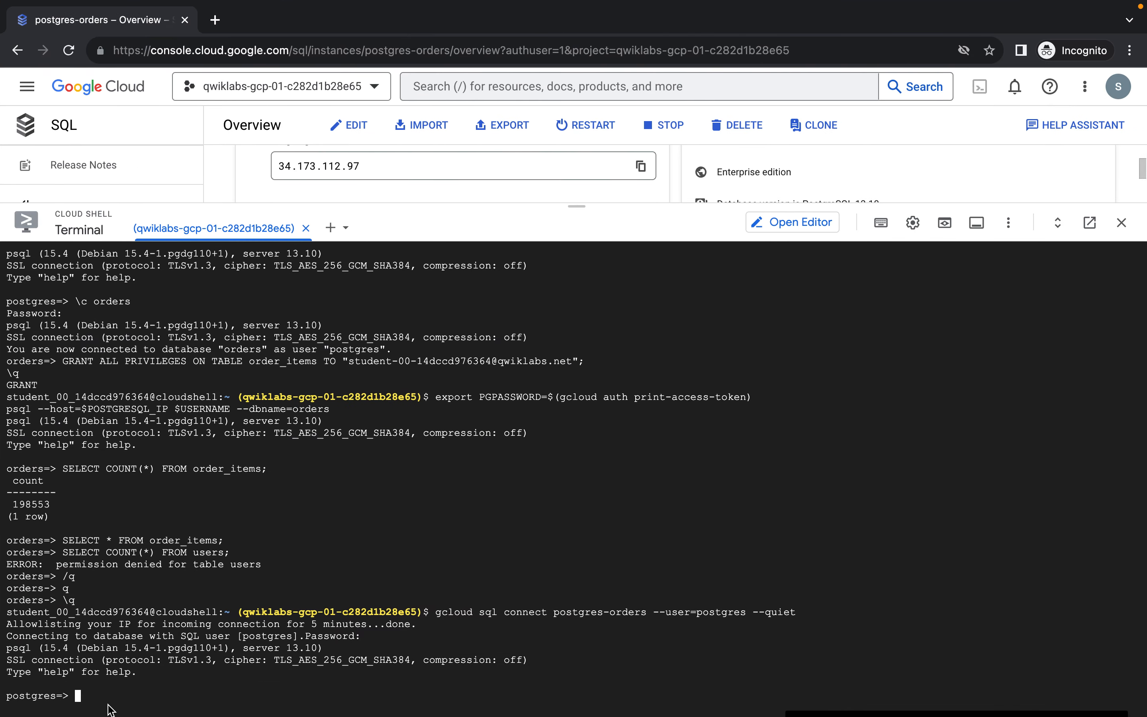
key("super+v")
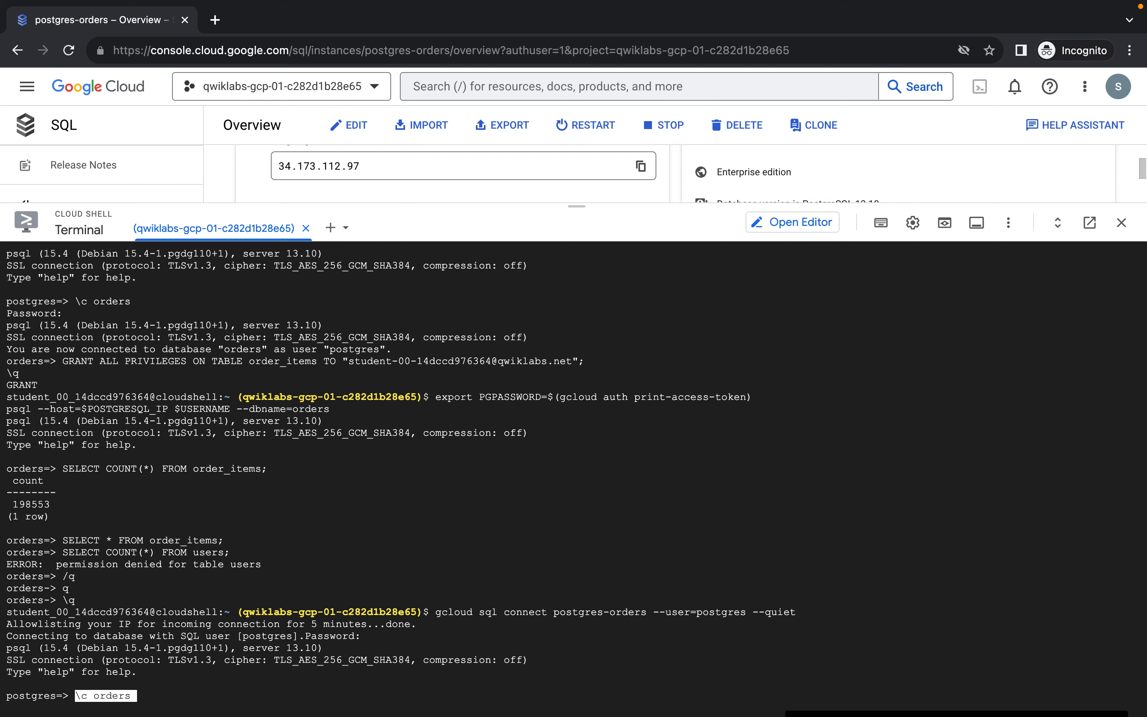
key("Return")
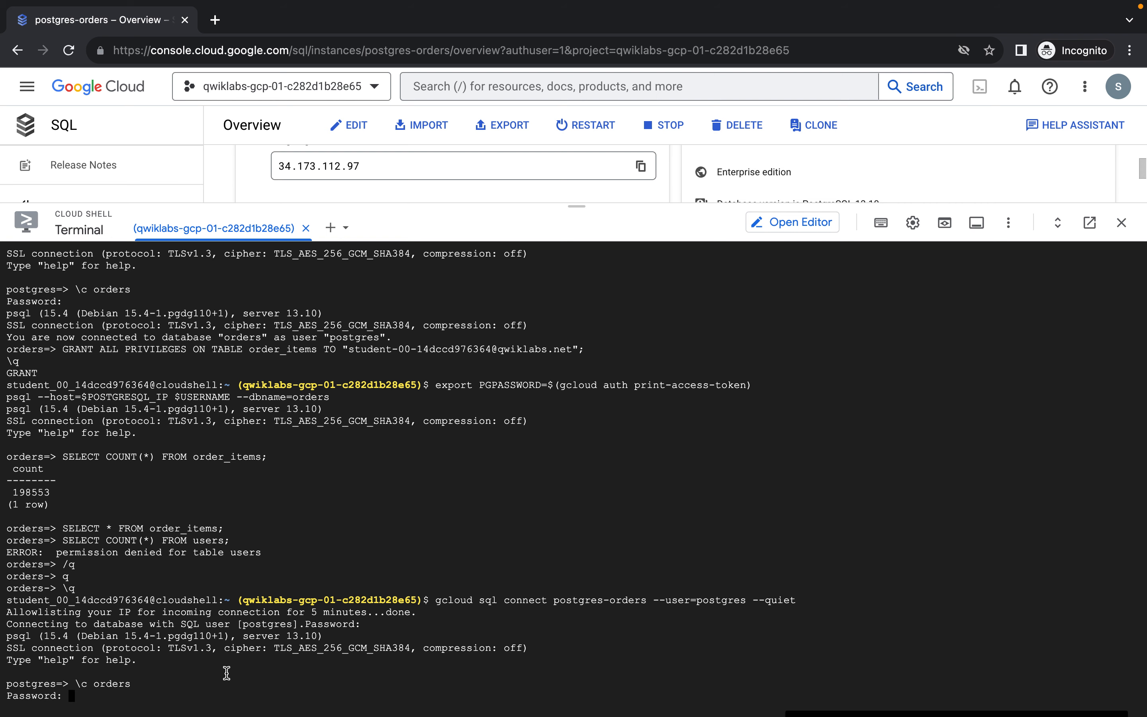
- Enter the lab's database password again to complete the switch to the orders database
key("ctrl+Left")
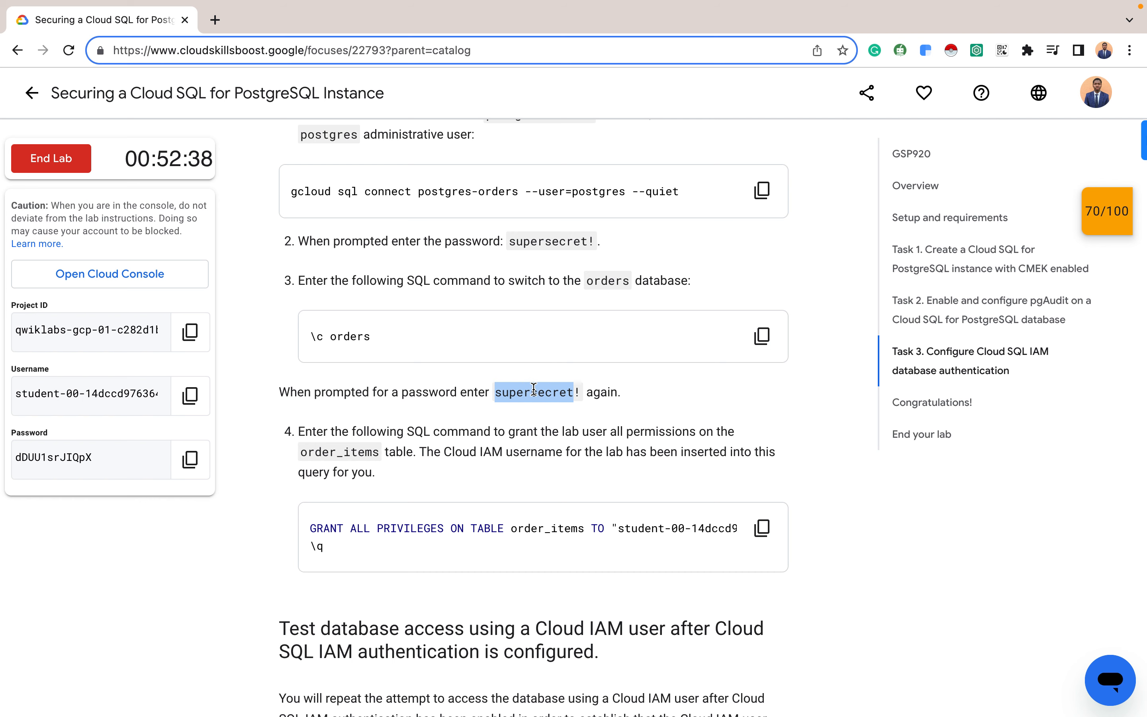
key("shift+Right")
key("ctrl+Right")
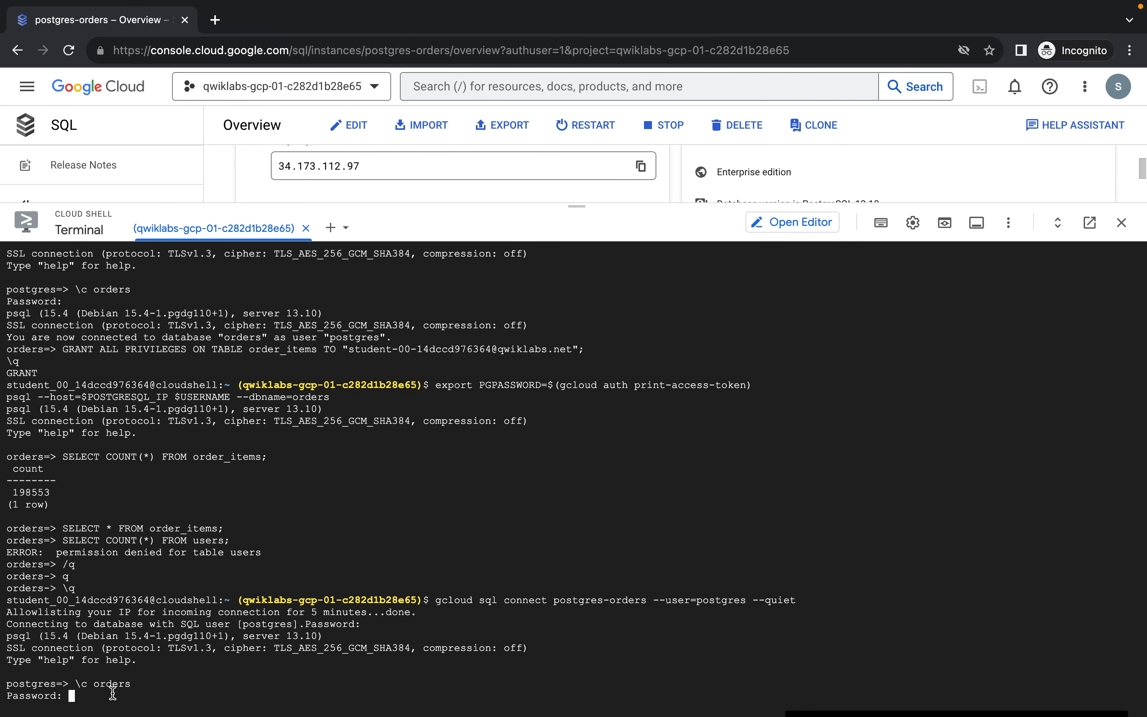
key("ctrl+v")
key("Return")
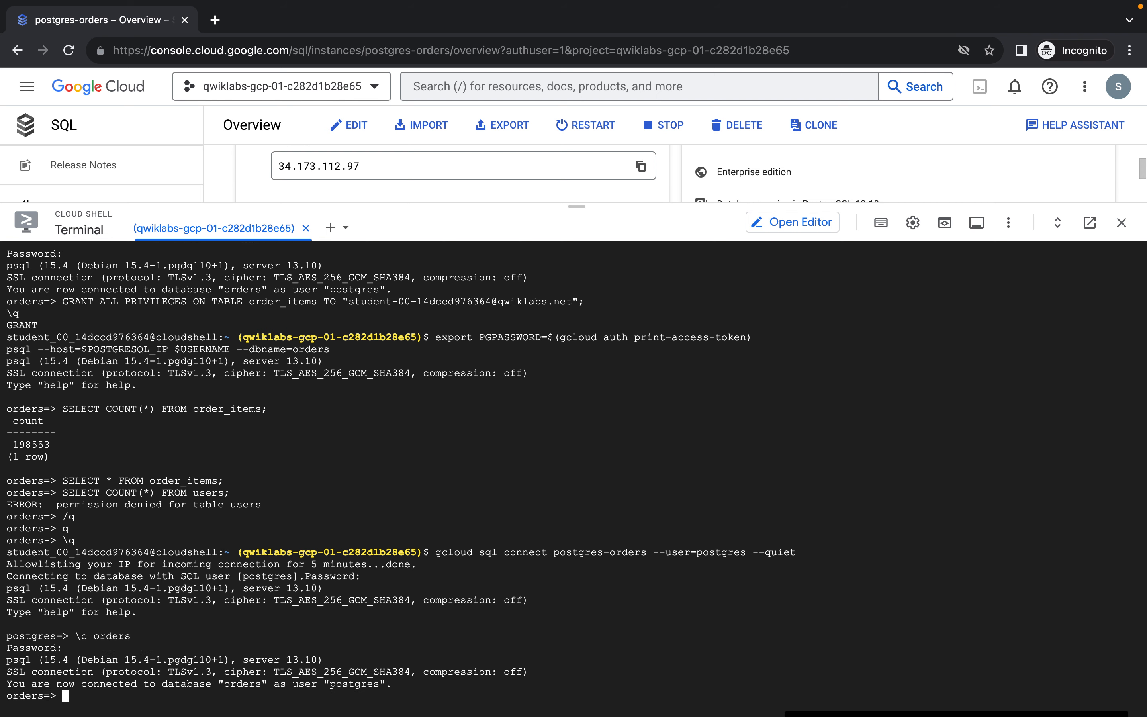
- Paste the lab's GRANT ALL PRIVILEGES ON TABLE order_items command with its \q line at the orders prompt
key("ctrl+Left")
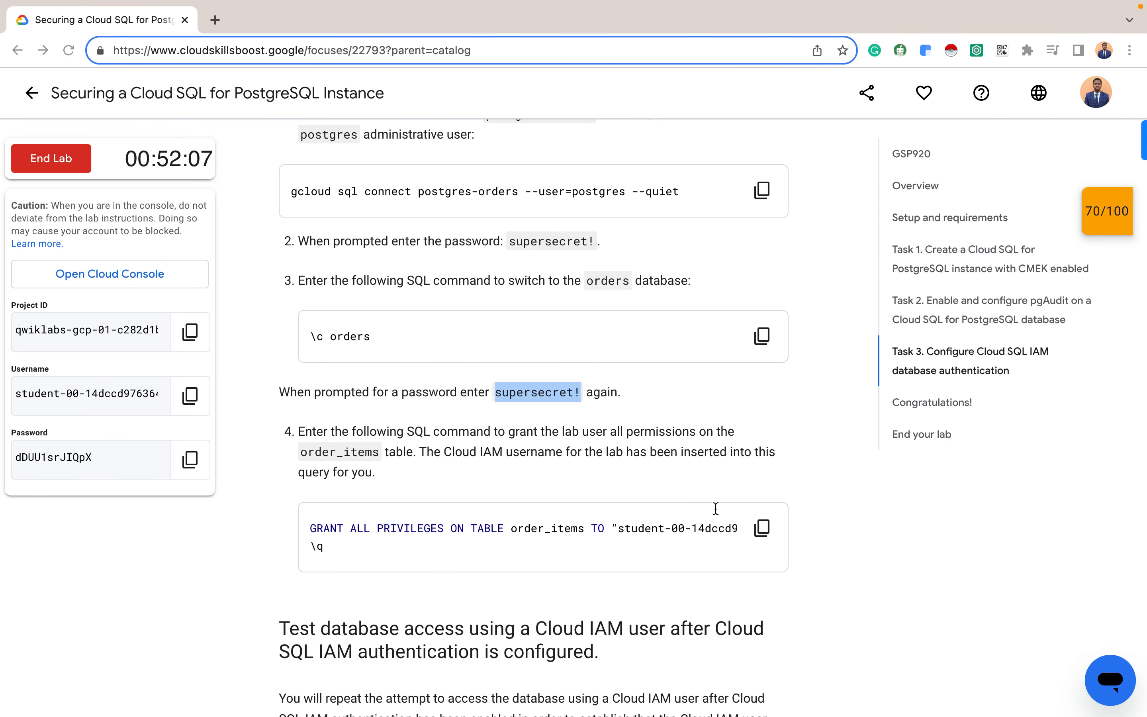
left_click(763, 530)
key("ctrl+Right")
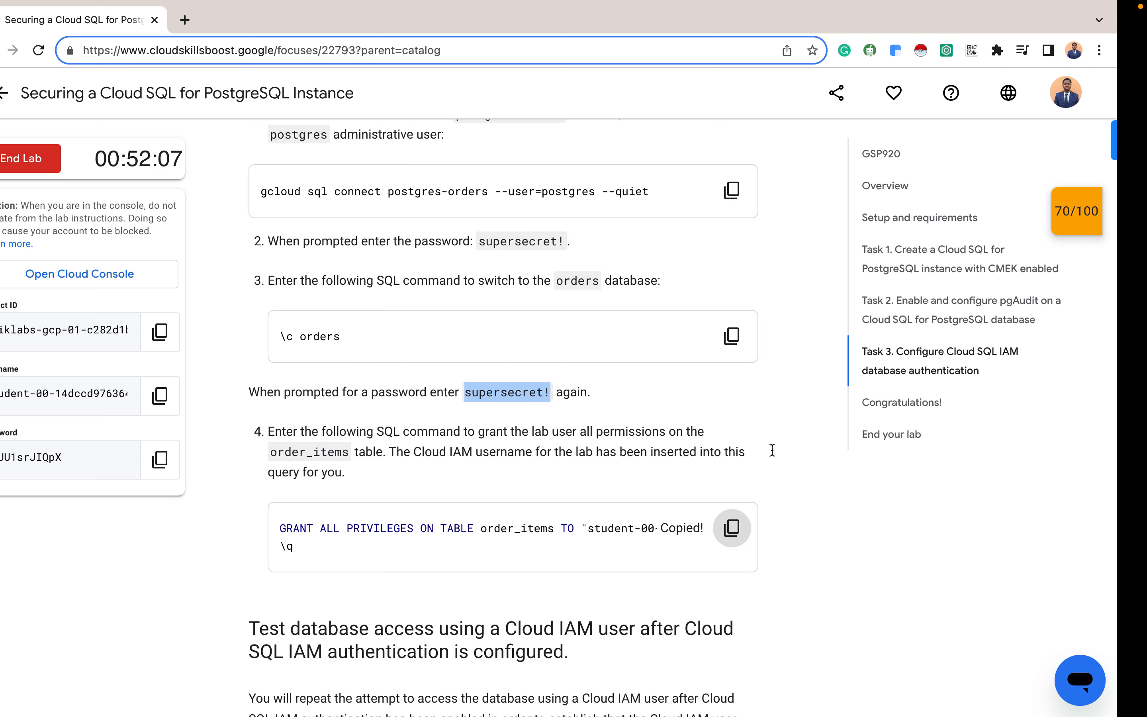
key("ctrl+v")
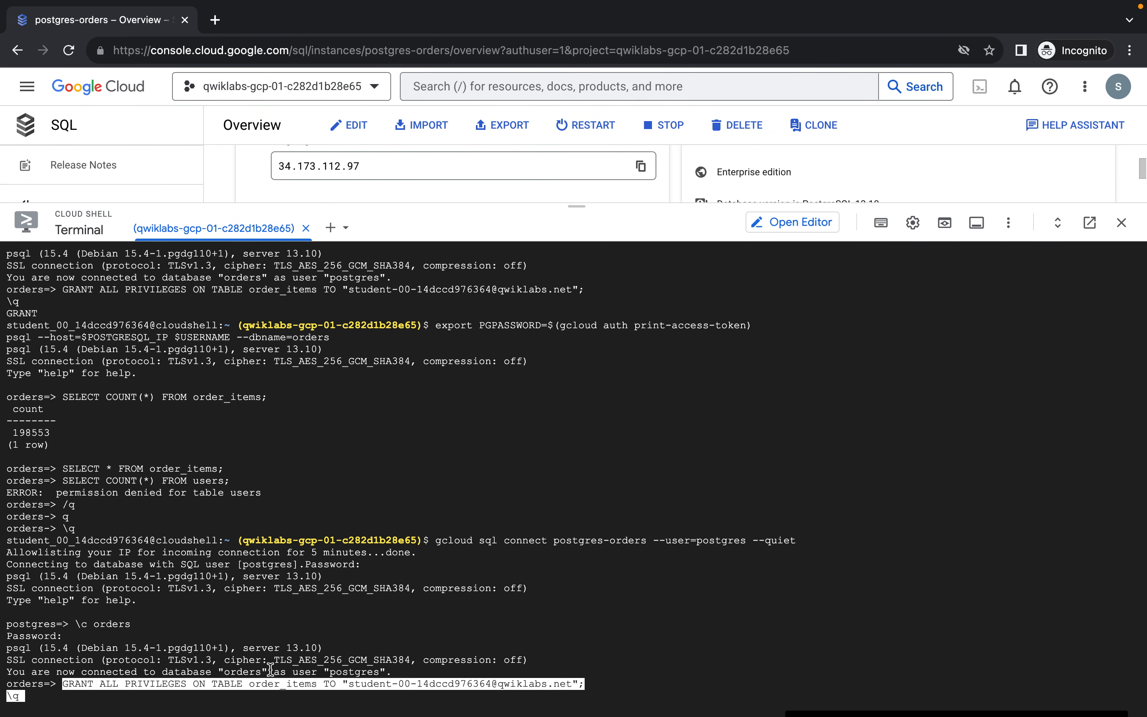
- Change the table name in the pasted grant command to users and return to the end of the command
key("Left")
key("Left")
key("Left")
key("Left")
key("Left")
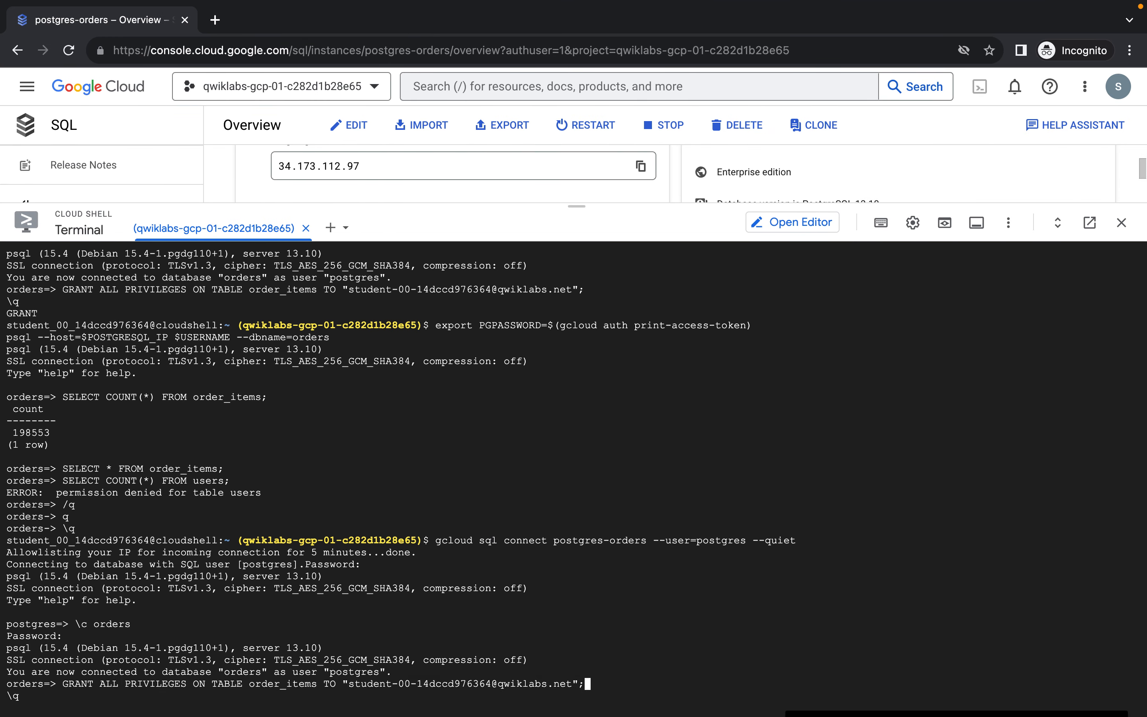
key("Left")
key("Left")
key("Left")
key("Left")
key("Left")
key("Left")
key("Left")
key("Left")
key("Left")
key("Left")
key("Left")
key("Left")
key("Left")
key("Left")
key("Left")
key("Left")
key("Left")
key("Left")
key("Left")
key("Left")
key("Left")
key("Left")
key("Left")
key("Left")
key("Left")
key("Left")
key("Left")
key("Left")
key("Left")
key("Left")
key("Left")
key("Left")
key("Left")
key("Left")
key("Left")
key("Left")
key("Left")
key("Left")
key("Right")
key("Right")
key("Right")
key("BackSpace")
key("BackSpace")
key("BackSpace")
key("BackSpace")
key("BackSpace")
key("BackSpace")
key("BackSpace")
key("BackSpace")
key("BackSpace")
key("BackSpace")
key("BackSpace")
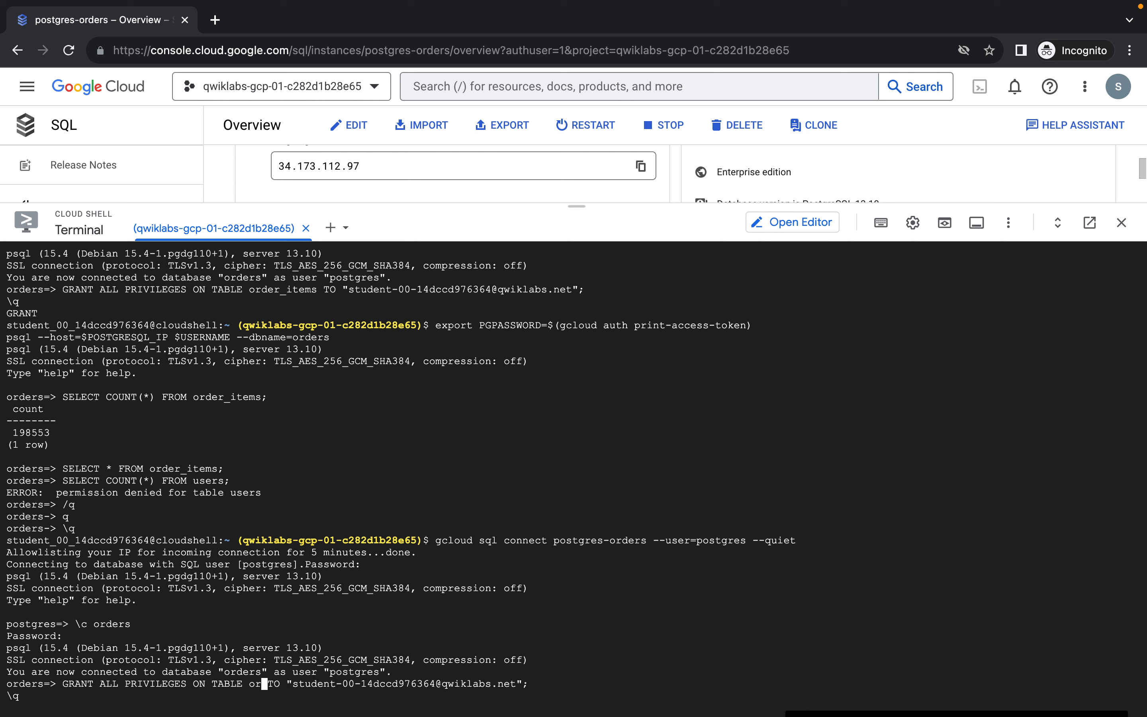
type("users")
key("Right")
key("Right")
key("Right")
key("Right")
key("Right")
key("Right")
key("Right")
key("Right")
key("Right")
key("Right")
key("Right")
key("Right")
key("Right")
key("Right")
key("Right")
key("Right")
key("Right")
key("Right")
key("Right")
key("Right")
key("Right")
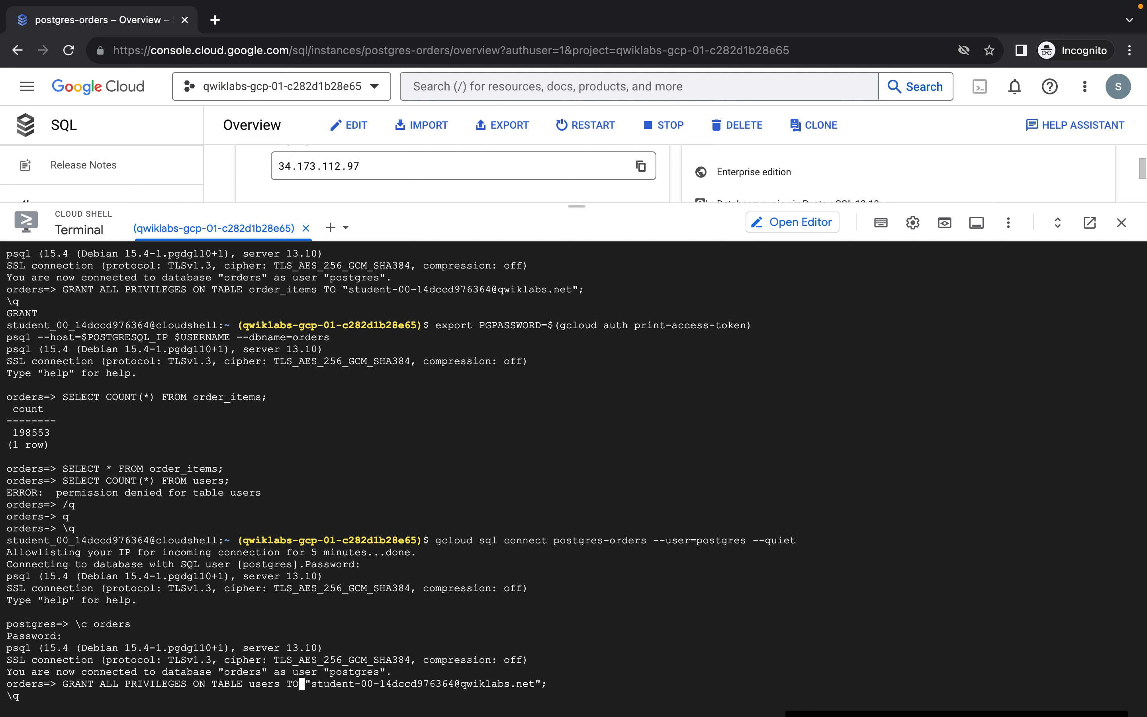
key("Right")
key("Right")
key("Right")
key("Right")
key("Right")
key("Right")
key("Right")
key("Right")
key("Right")
key("Right")
key("Right")
key("Right")
key("Right")
key("Right")
key("Right")
key("Right")
key("Right")
key("Right")
key("Right")
key("Right")
key("Right")
key("Right")
key("Right")
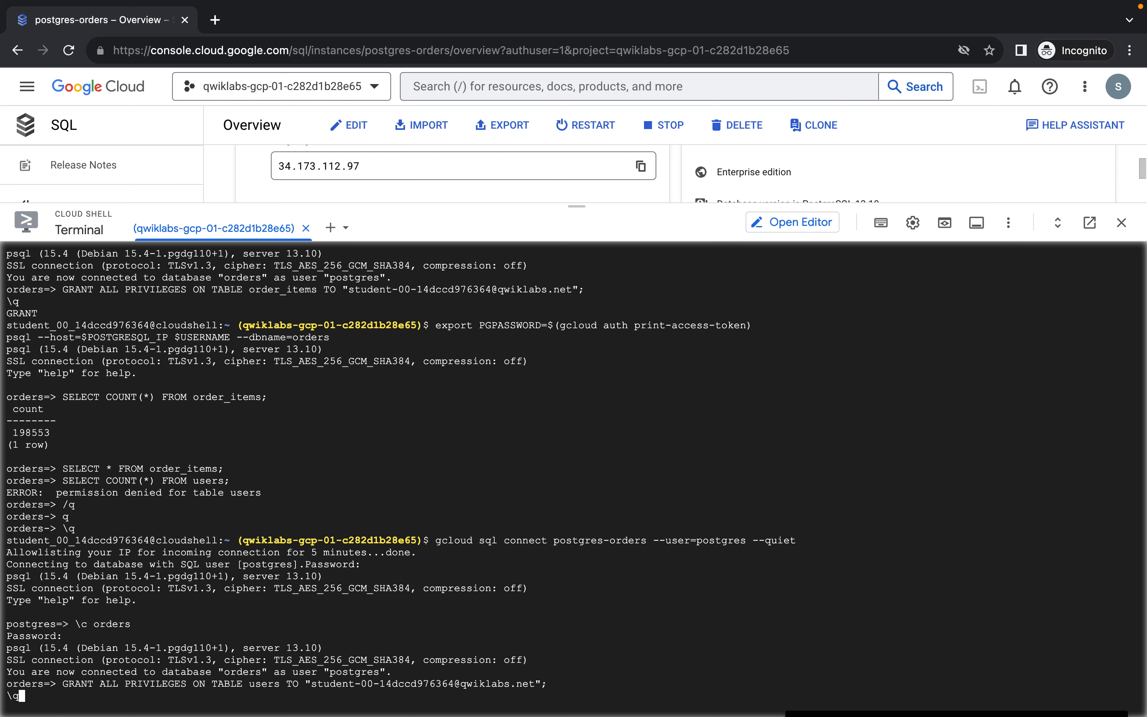
- Run the edited grant on the users table and try the lab's query SELECT COUNT(*) FROM users; in Cloud Shell
key("ctrl+Left")
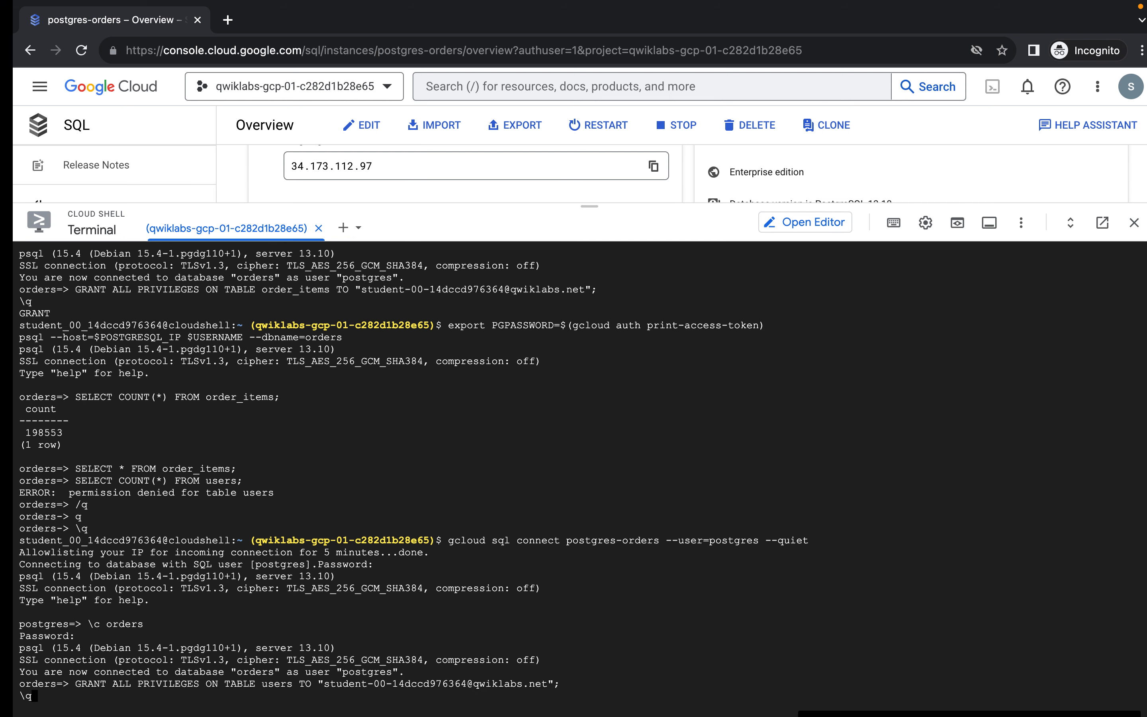
scroll(494, 656, "down", 1)
scroll(493, 657, "down", 15)
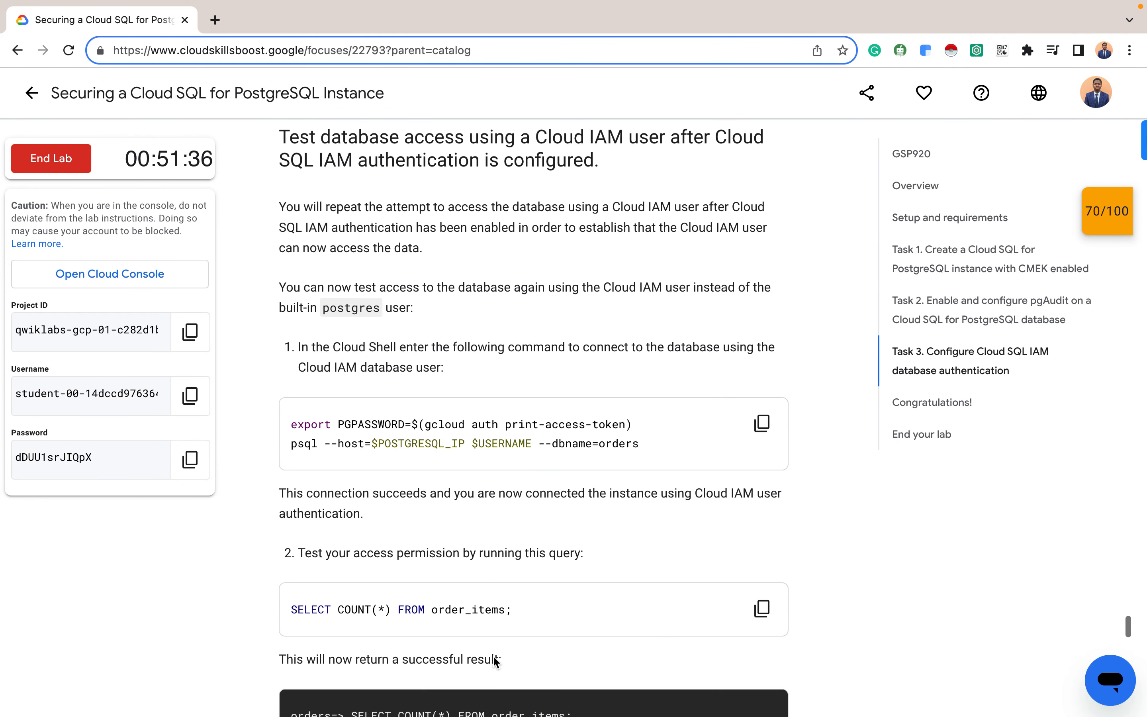
scroll(494, 657, "down", 1)
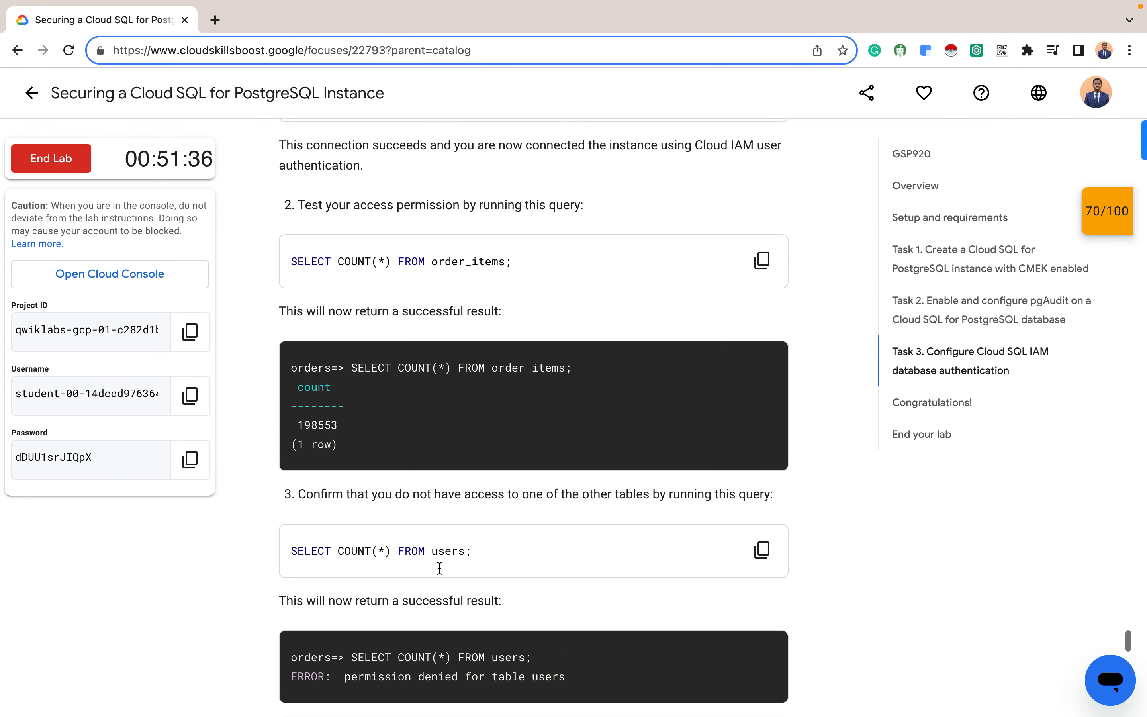
key("ctrl+Right")
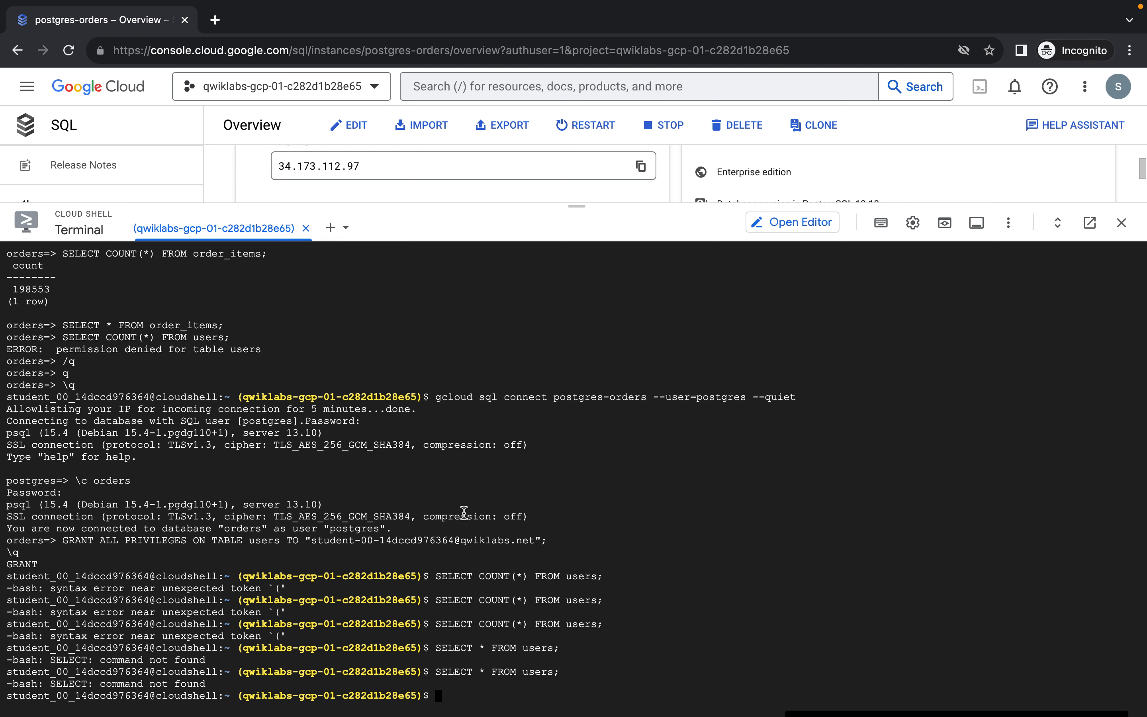
- Copy the lab's command that exports PGPASSWORD and runs psql with --dbname=orders, and run it in Cloud Shell to connect as the Cloud IAM user
key("ctrl+Left")
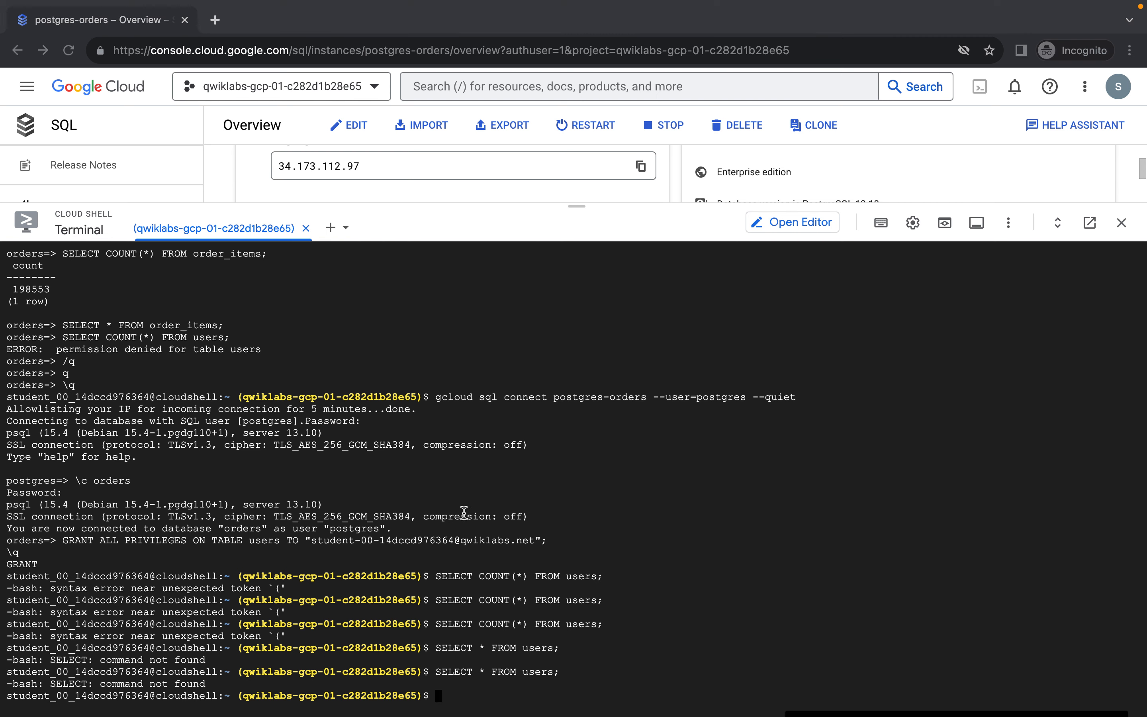
scroll(565, 384, "up", 4)
scroll(566, 388, "up", 8)
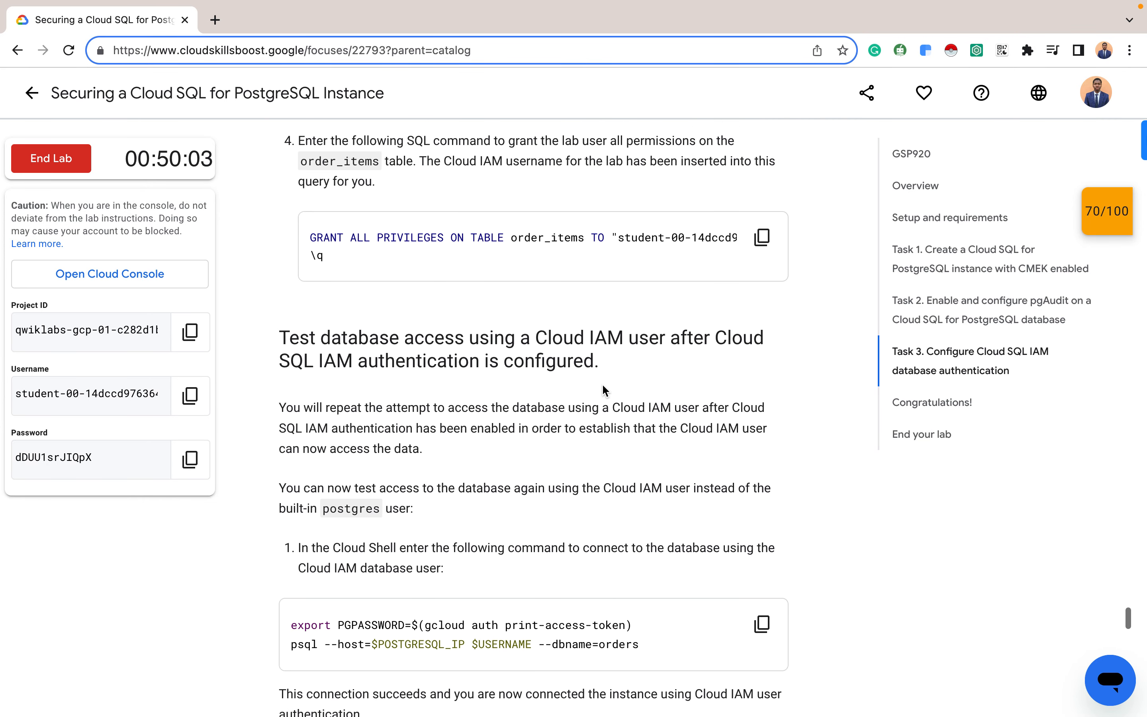
scroll(602, 386, "down", 3)
left_click(759, 486)
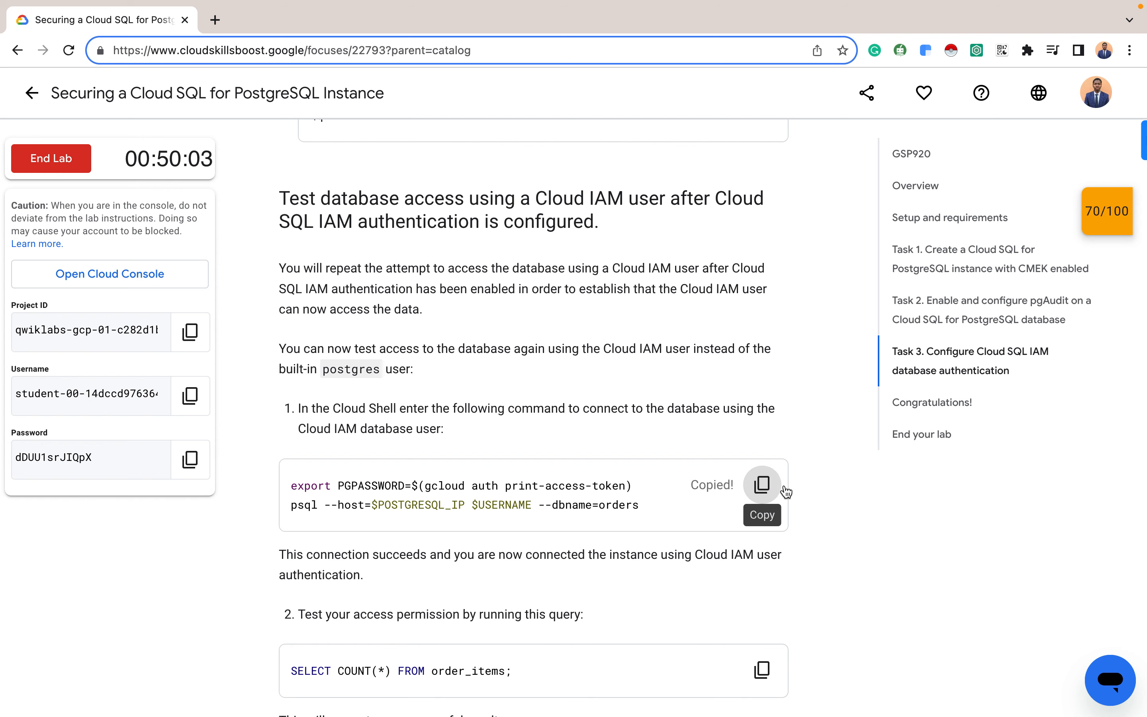
key("ctrl+Right")
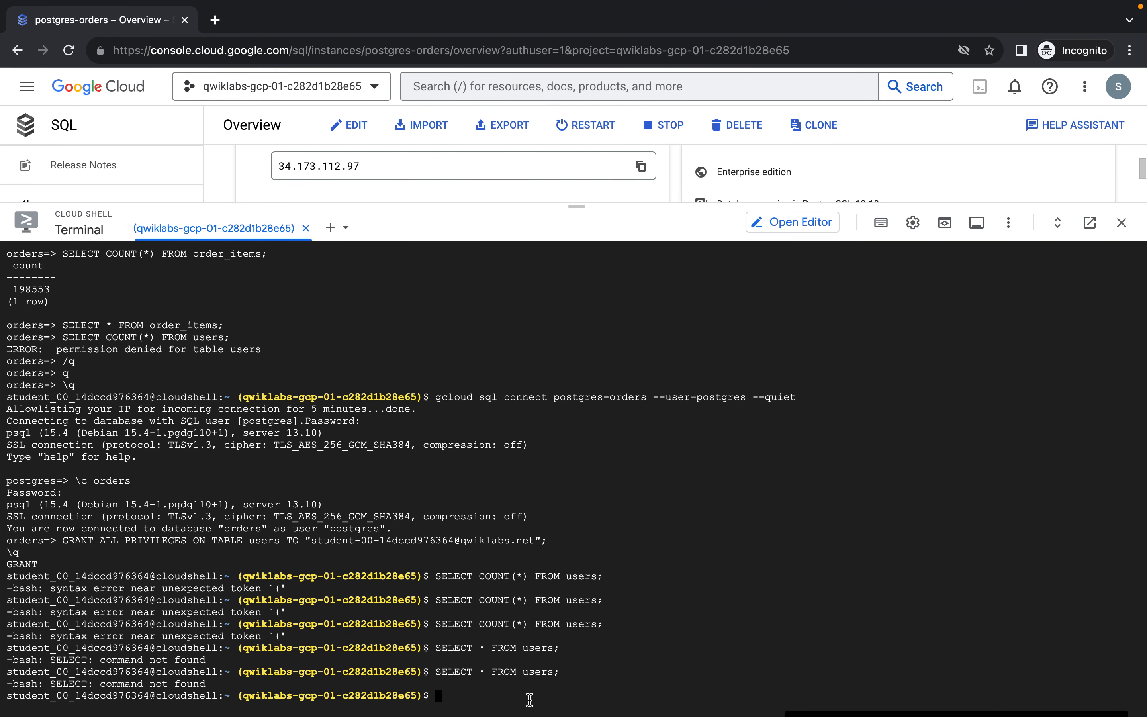
key("ctrl+v")
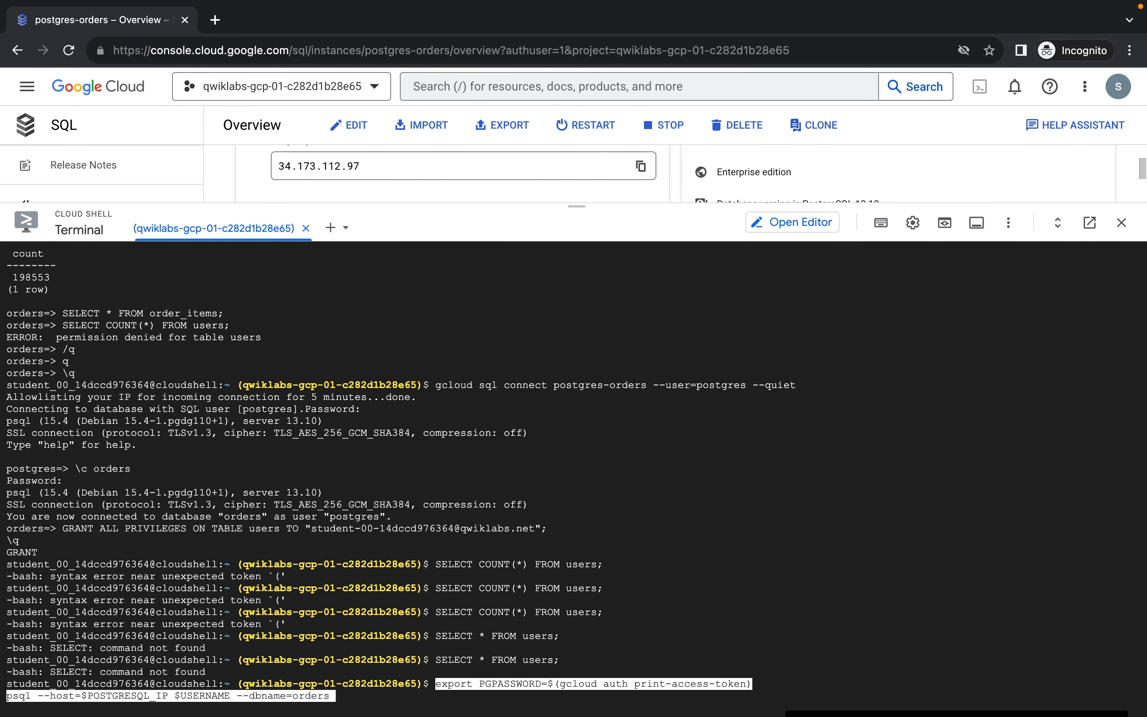
key("Return")
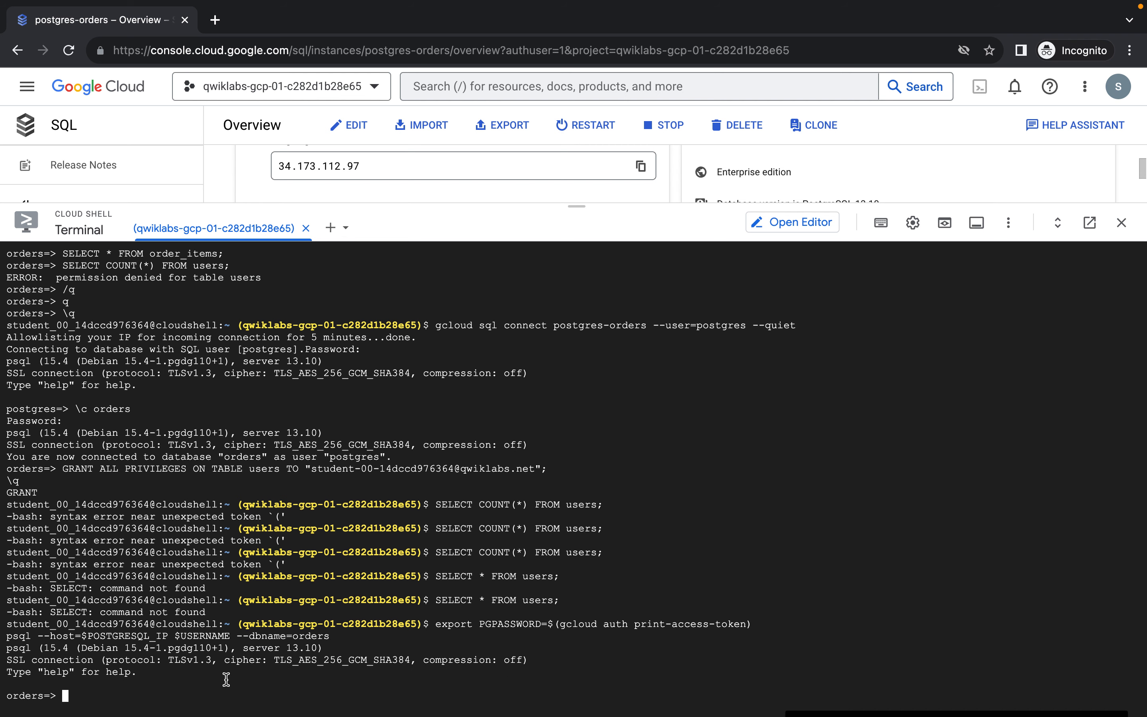
- Recall the earlier query SELECT COUNT(*) FROM users; at the orders prompt, run it, and compare its output with the previous attempts
mouse_move(264, 715)
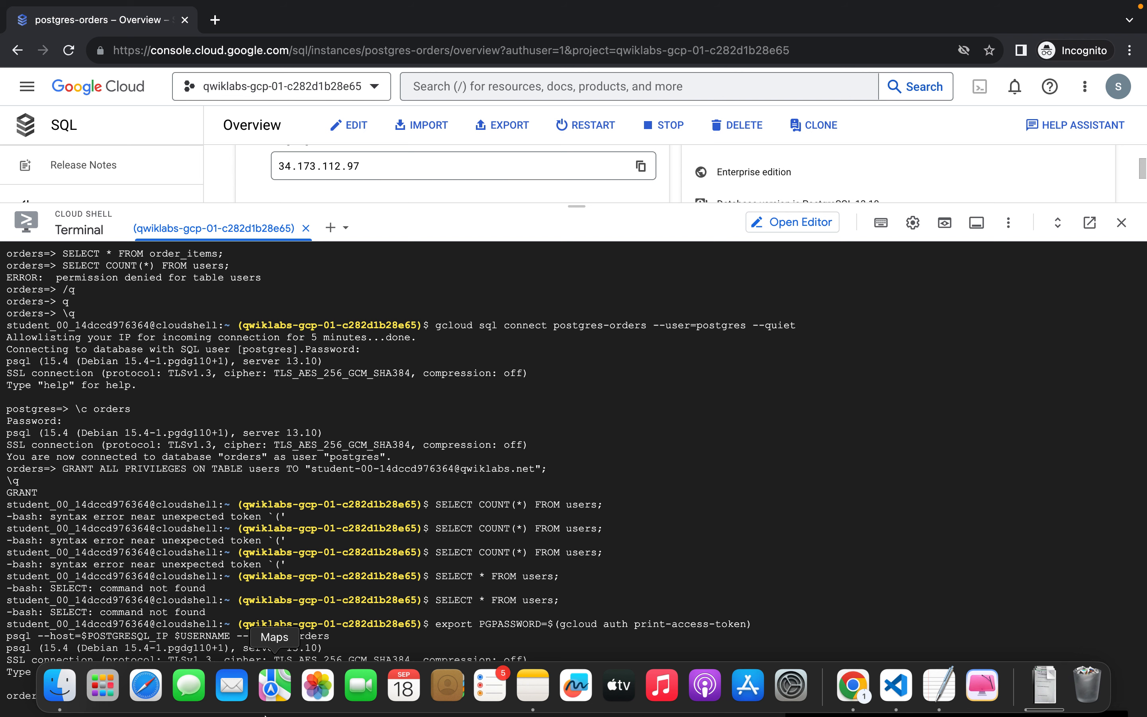
key("super+v")
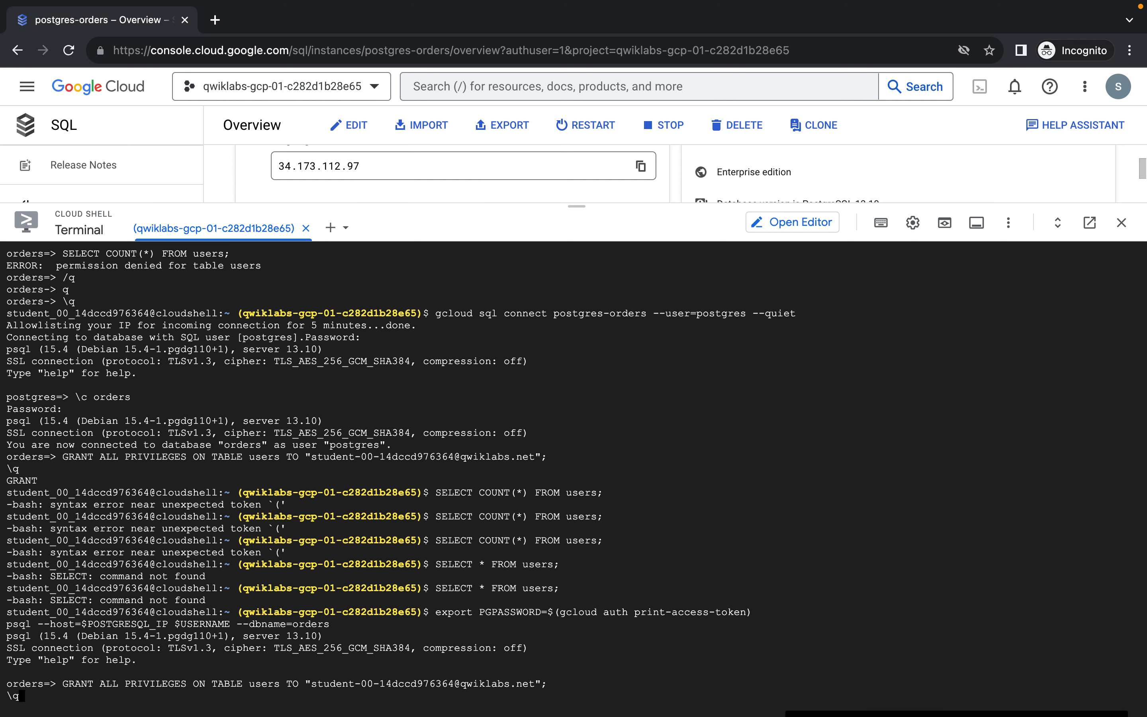
key("Up")
key("Up")
key("Up")
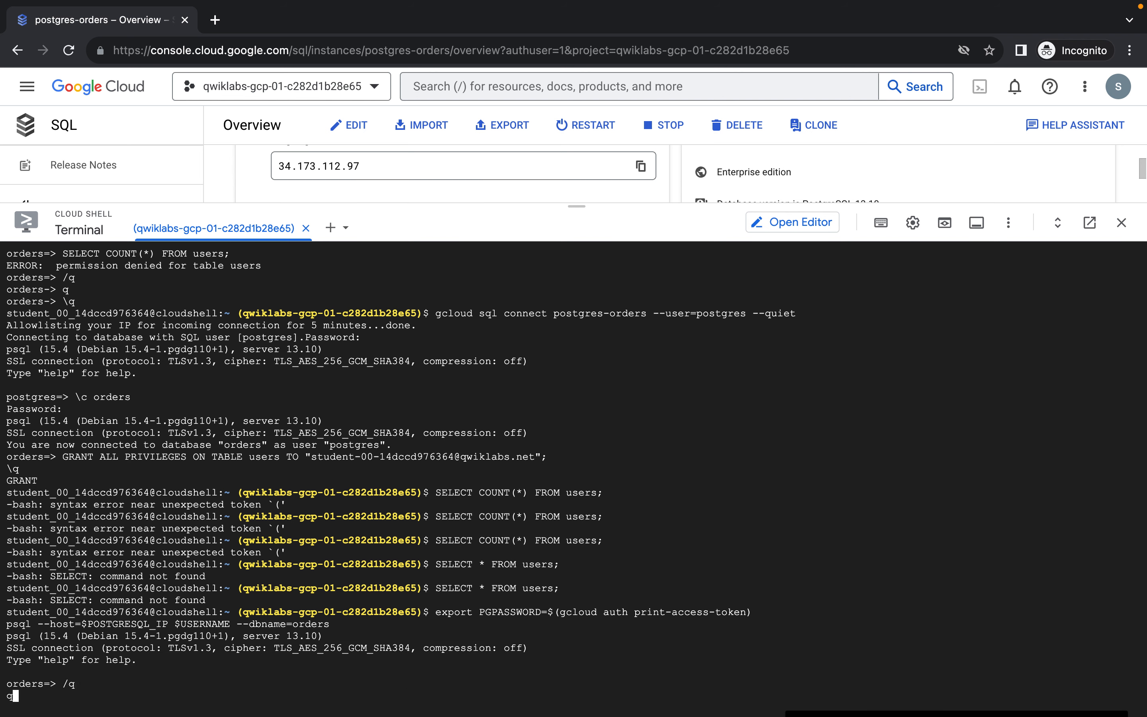
key("Up")
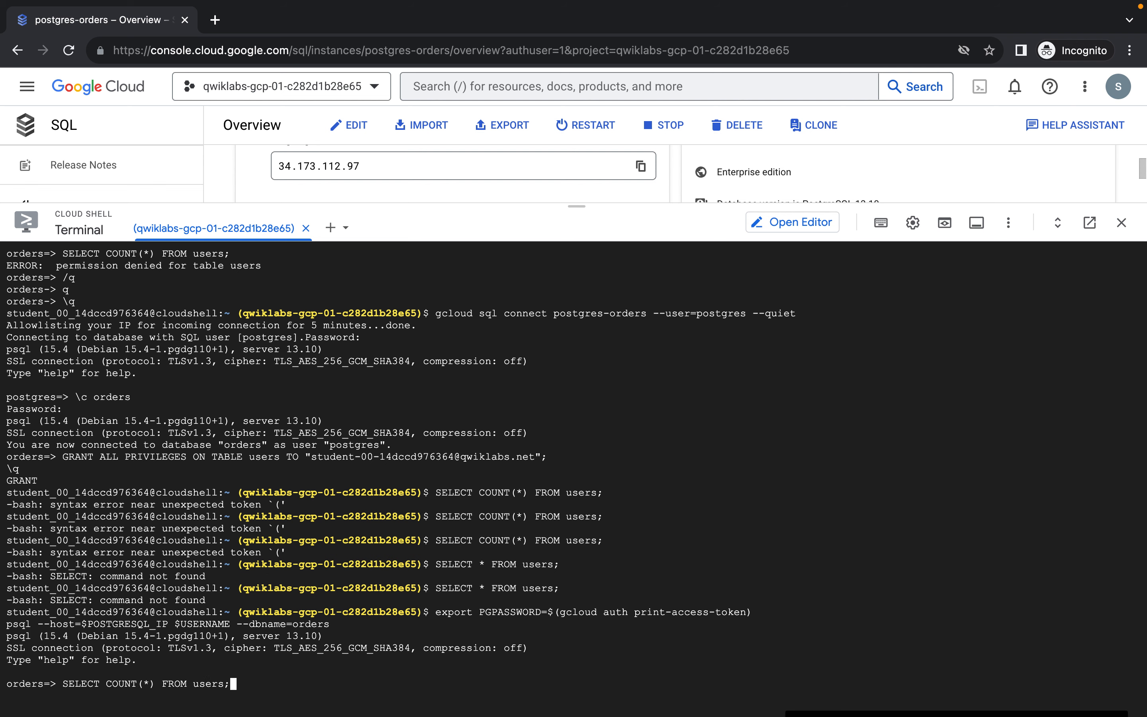
key("Return")
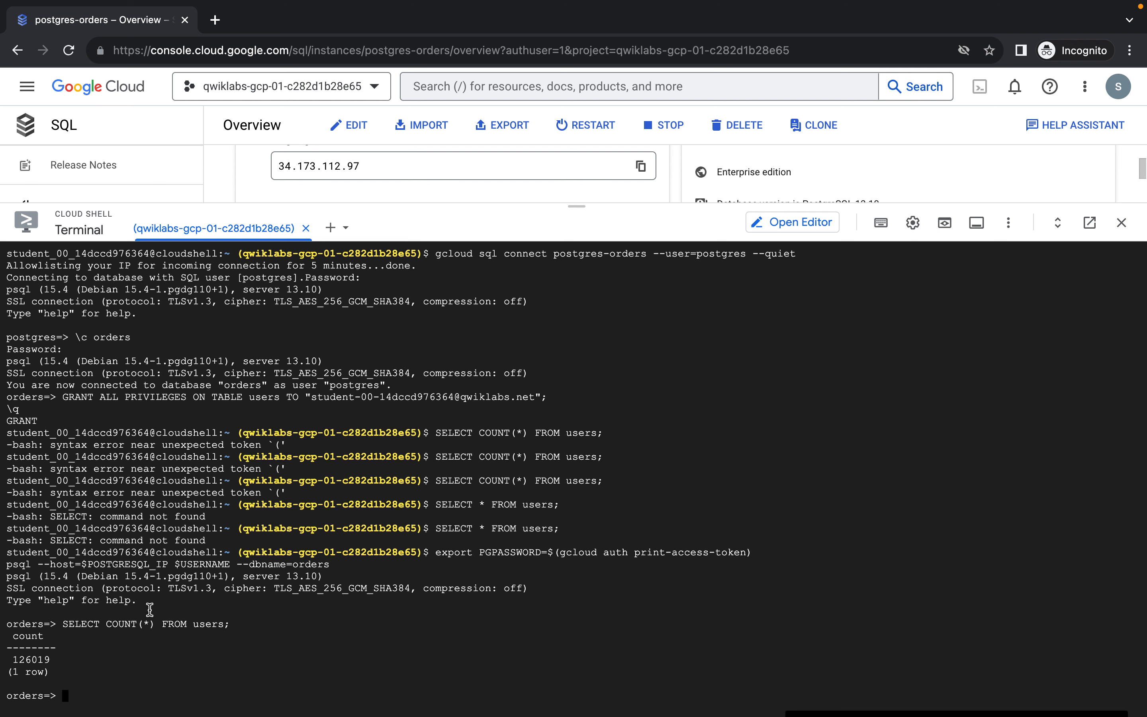
scroll(150, 610, "up", 5)
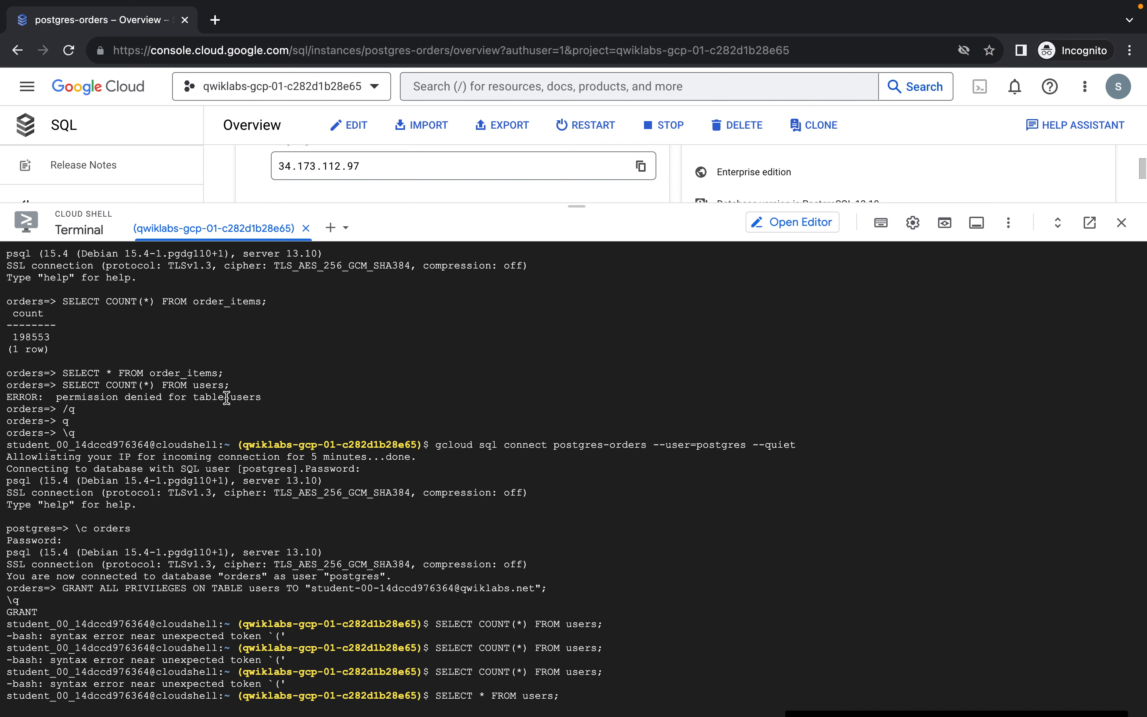
scroll(286, 389, "down", 3)
scroll(286, 389, "down", 3)
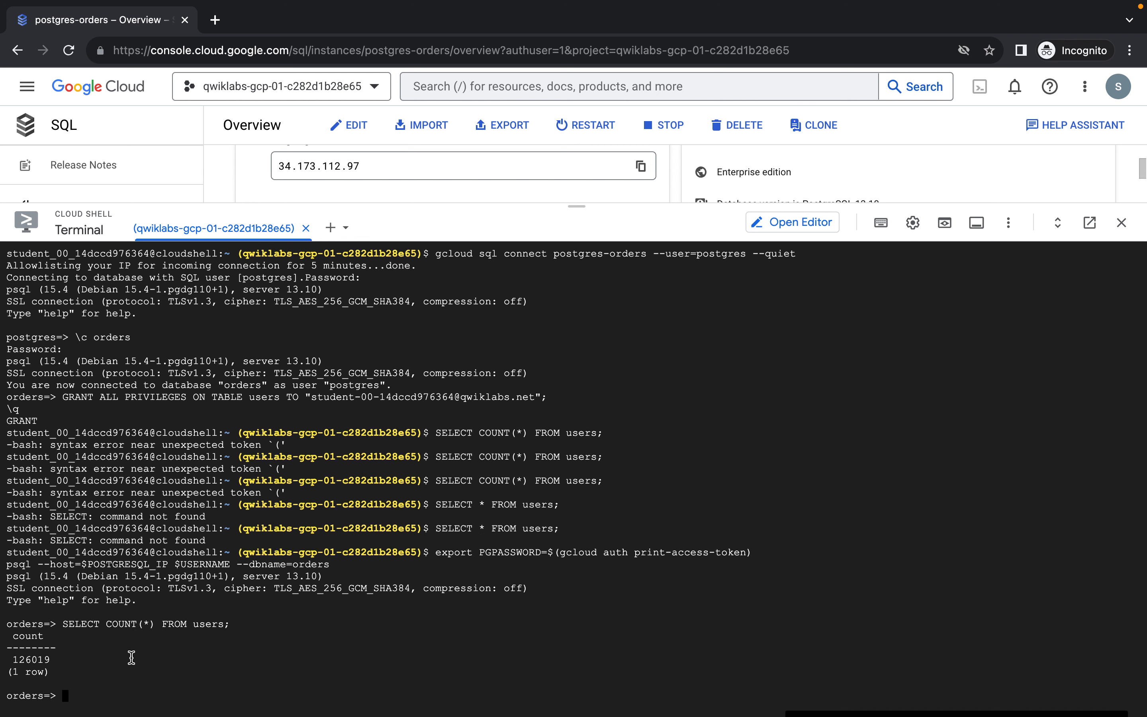
- Edit the recalled query to SELECT * FROM users;, run it, and look over the returned rows before leaving the results view
key("Up")
key("Left")
key("Left")
key("Left")
key("Left")
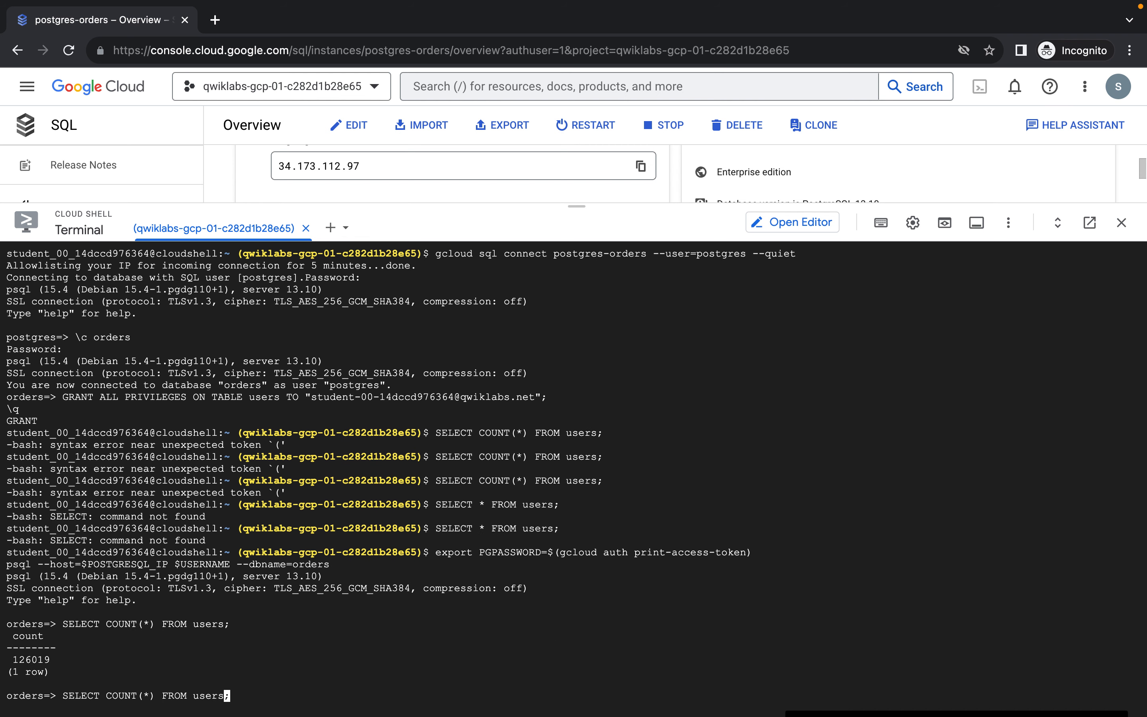
key("Left")
key("Left")
key("Left")
key("Left")
key("Left")
key("Left")
key("Left")
key("Left")
key("Left")
key("Delete")
key("Left")
key("BackSpace")
key("BackSpace")
key("BackSpace")
key("BackSpace")
key("BackSpace")
key("BackSpace")
key("BackSpace")
key("Right")
key("Right")
key("Right")
key("Right")
key("Right")
key("Right")
key("Right")
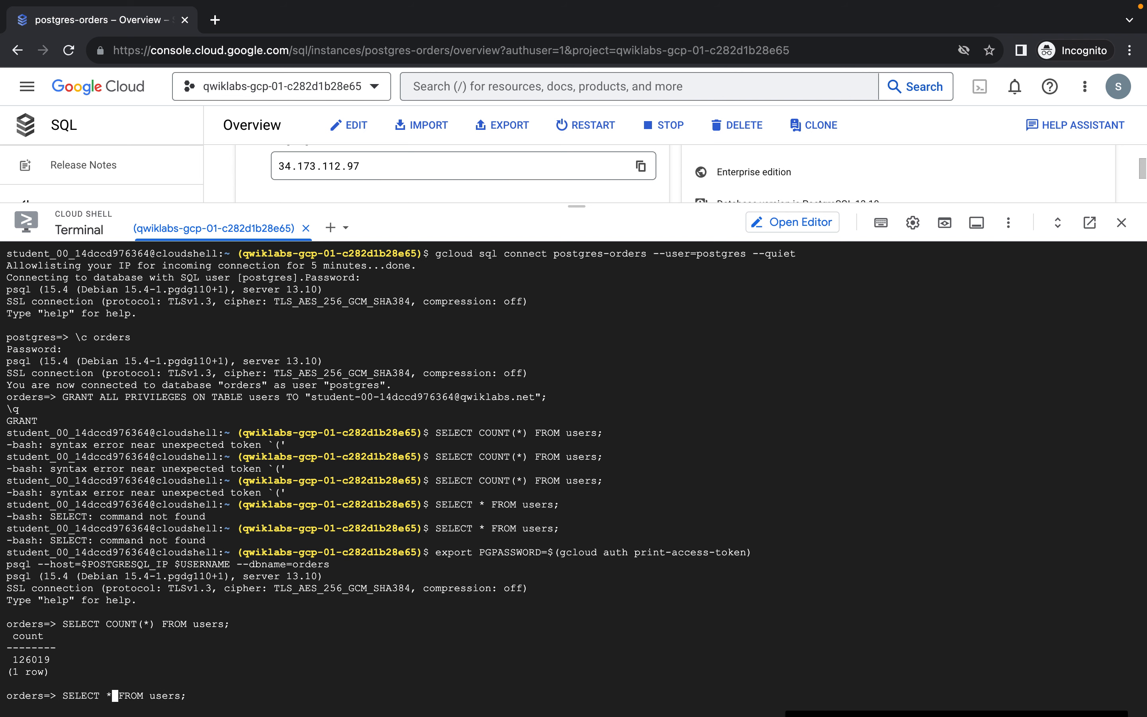
key("Right")
key("Right")
key("Right")
key("Right")
key("Right")
key("Right")
key("Return")
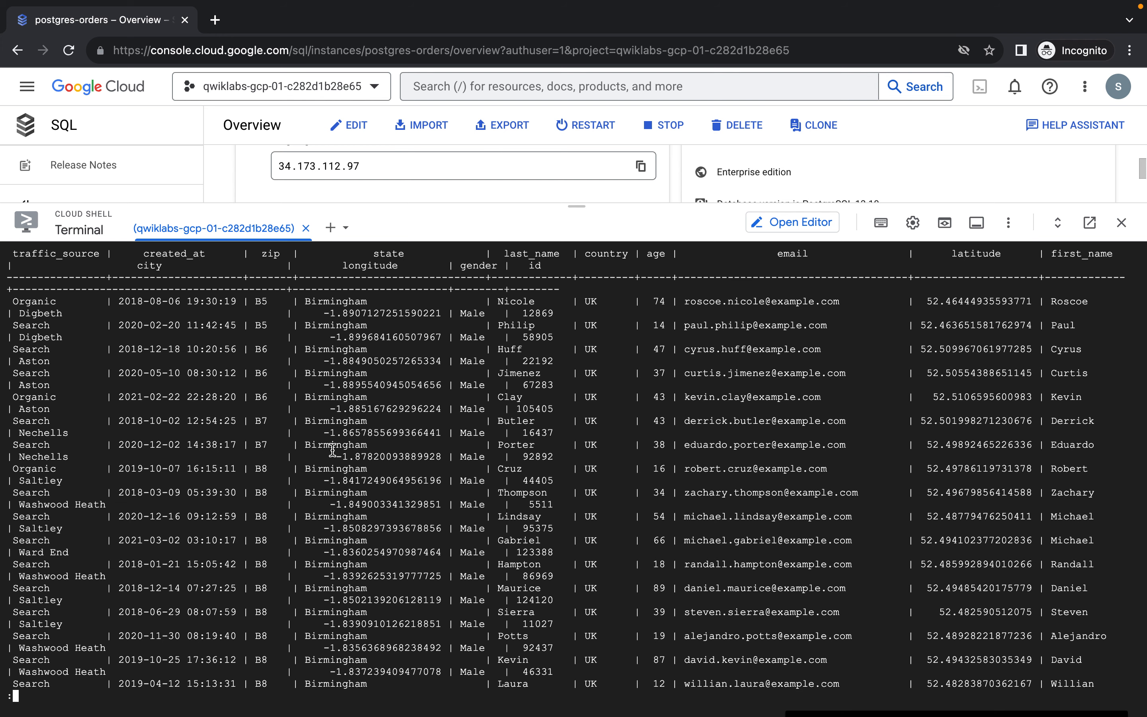
scroll(342, 451, "up", 5)
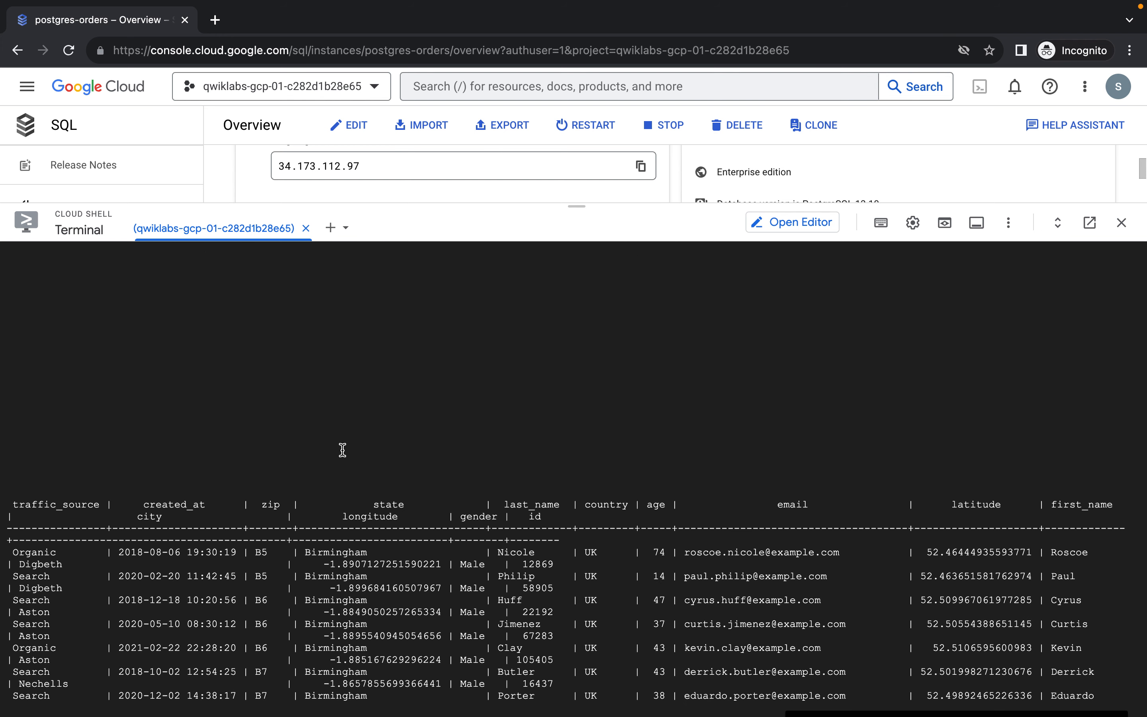
scroll(342, 450, "down", 5)
key("q")
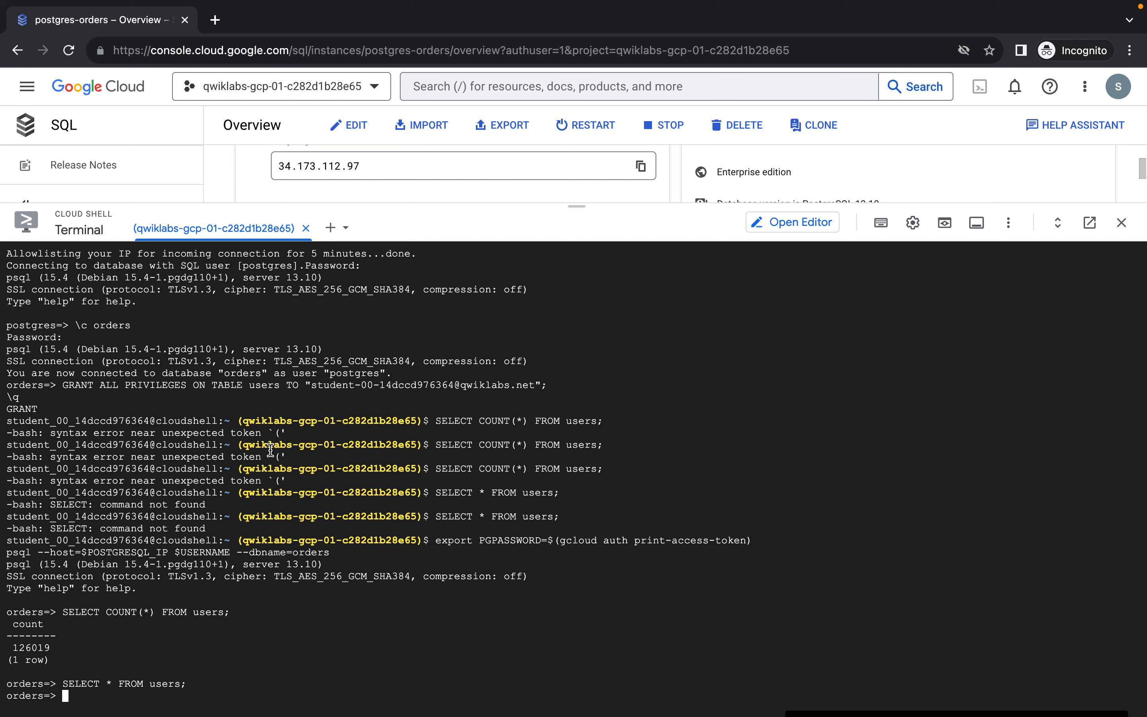
- Exit the orders database session and end the Cloud Shell session
type("exit")
key("Return")
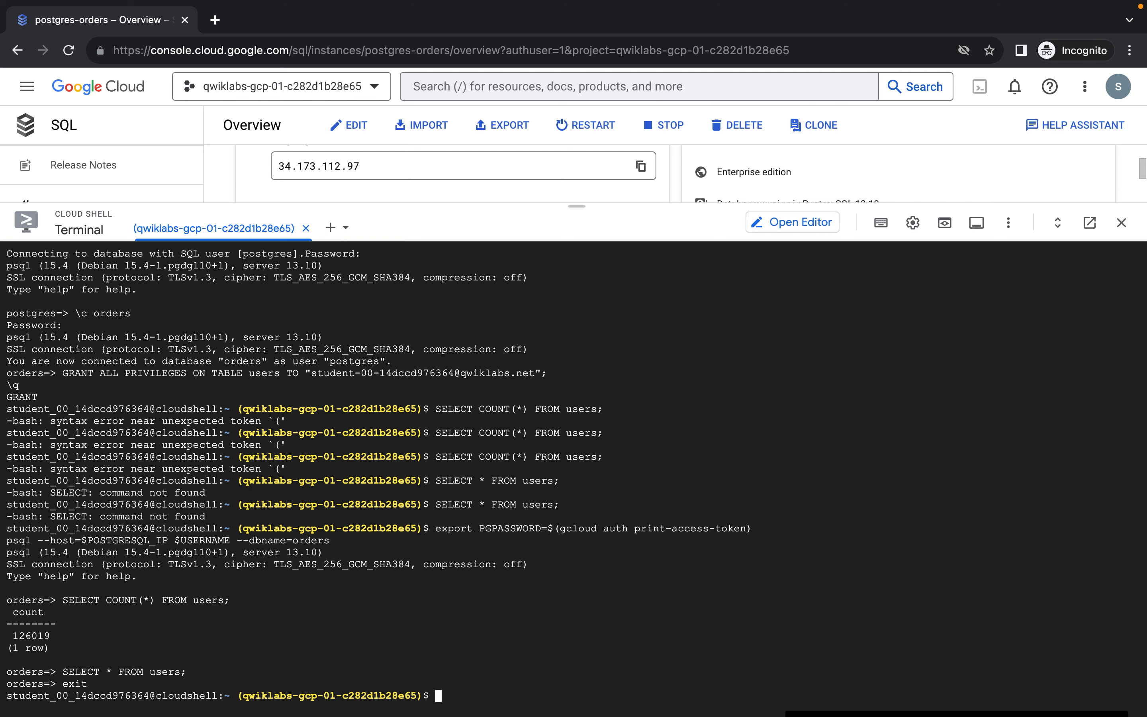
type("exit")
key("Return")
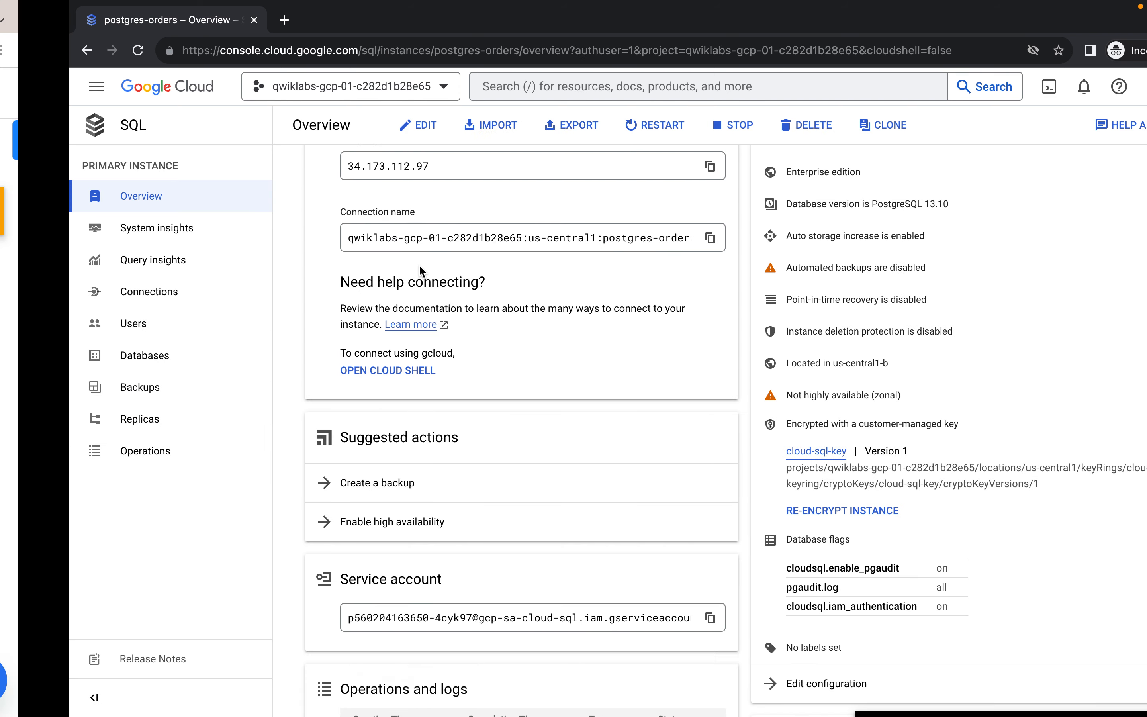
- Return to the lab instructions and check the progress of the Configure Cloud SQL IAM database authentication task
key("super+grave")
scroll(419, 270, "down", 7)
scroll(419, 264, "down", 5)
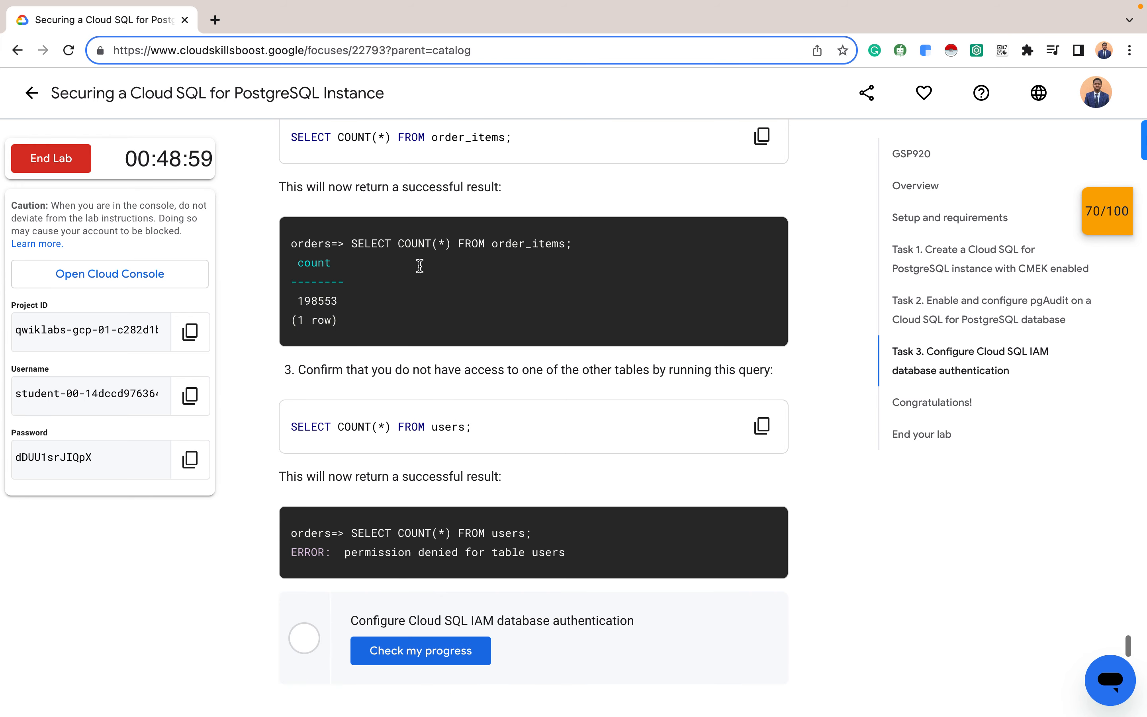
left_click(433, 573)
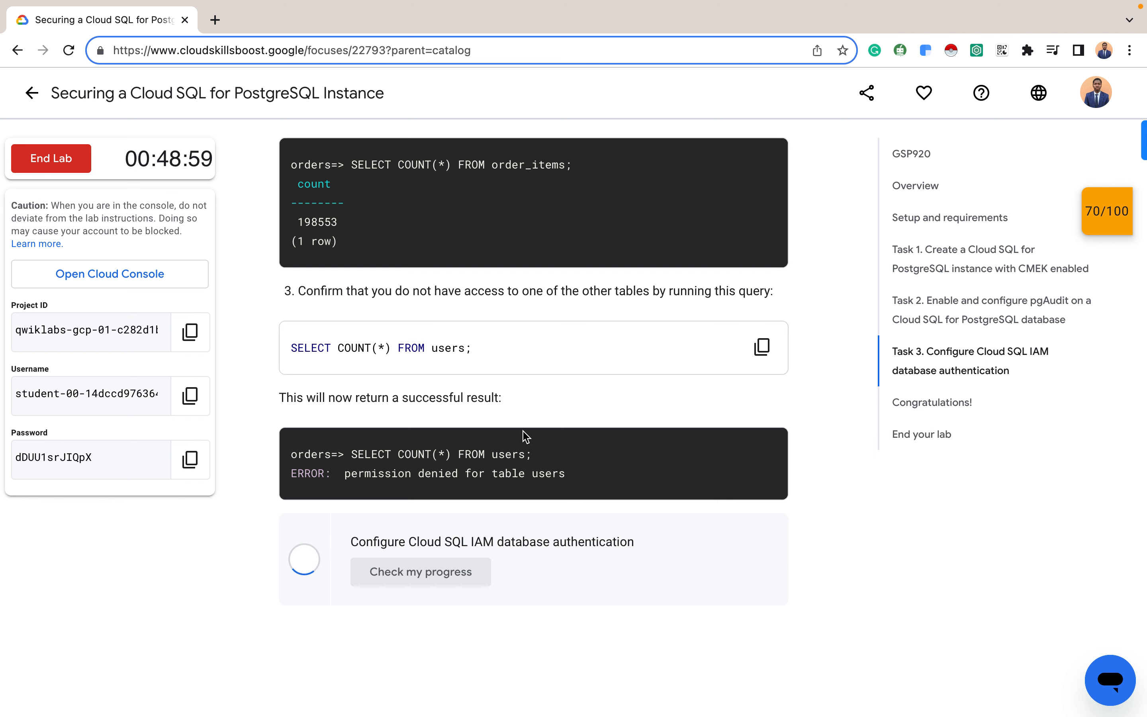
scroll(524, 432, "down", 3)
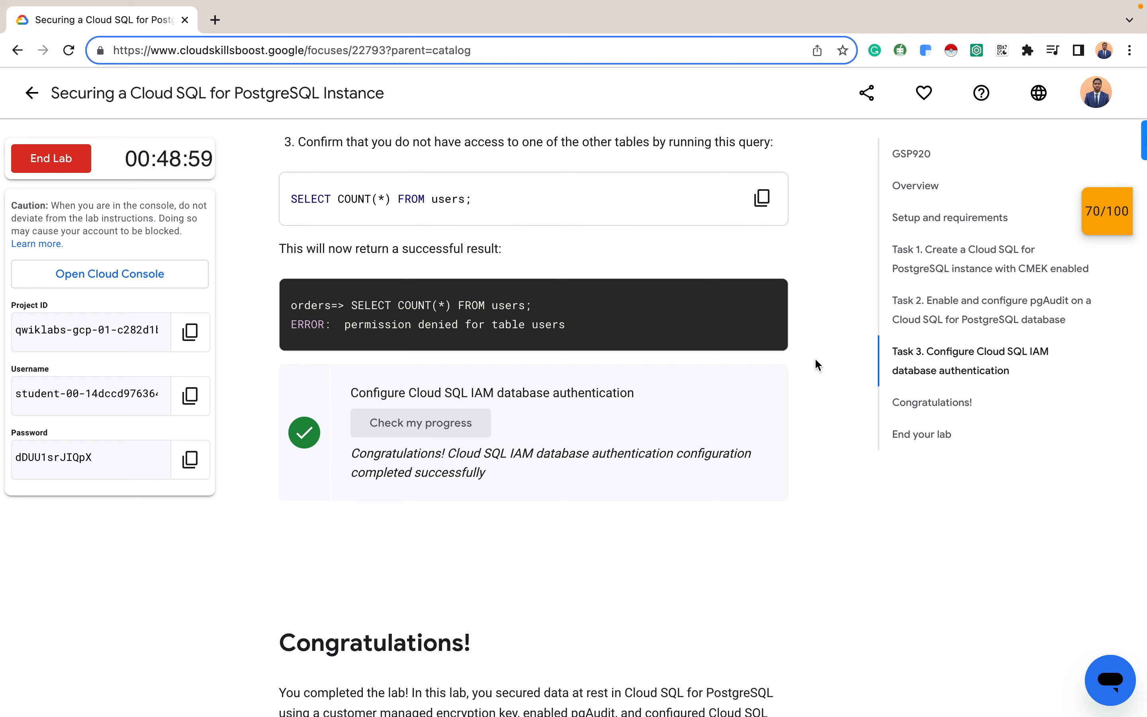
- Recheck the Cloud SQL IAM database authentication checkpoint in the lab's checkpoint list, close the list and continue to the Congratulations section
left_click(1109, 221)
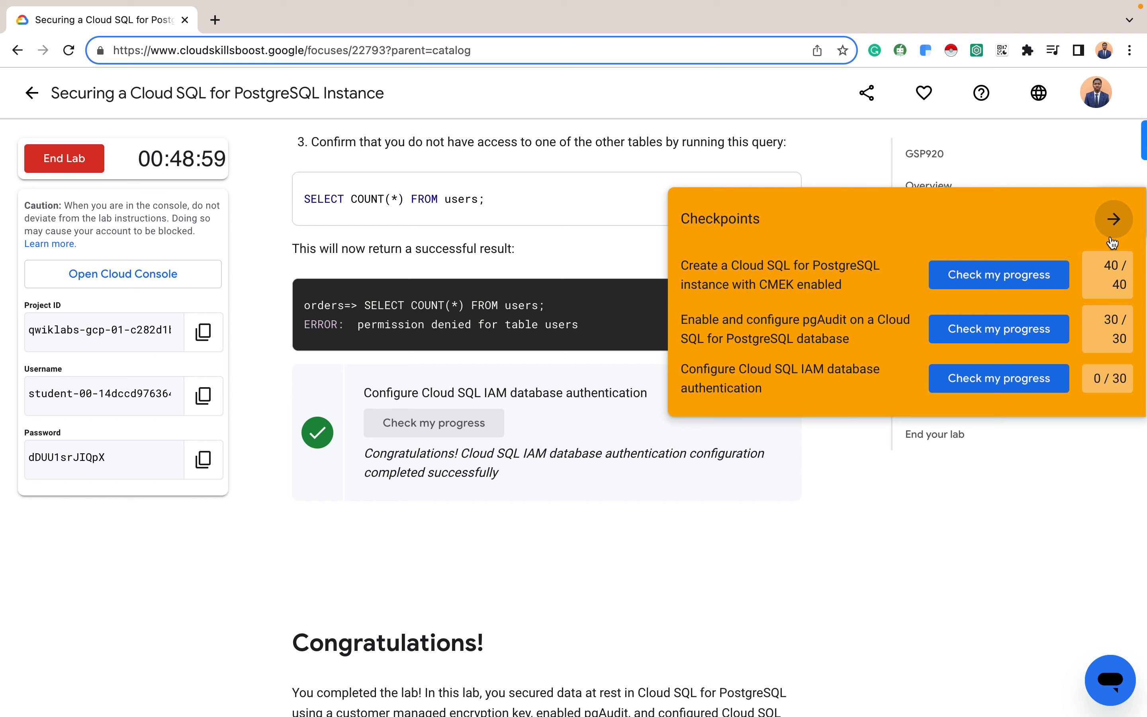
left_click(1018, 394)
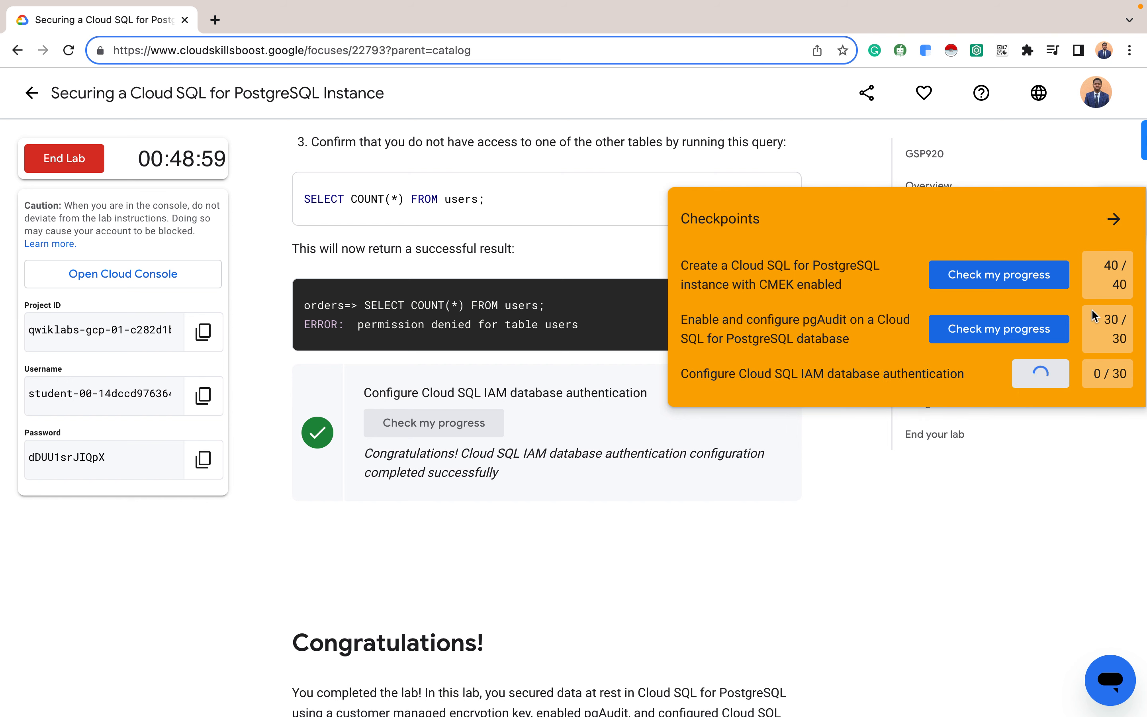
left_click(1114, 219)
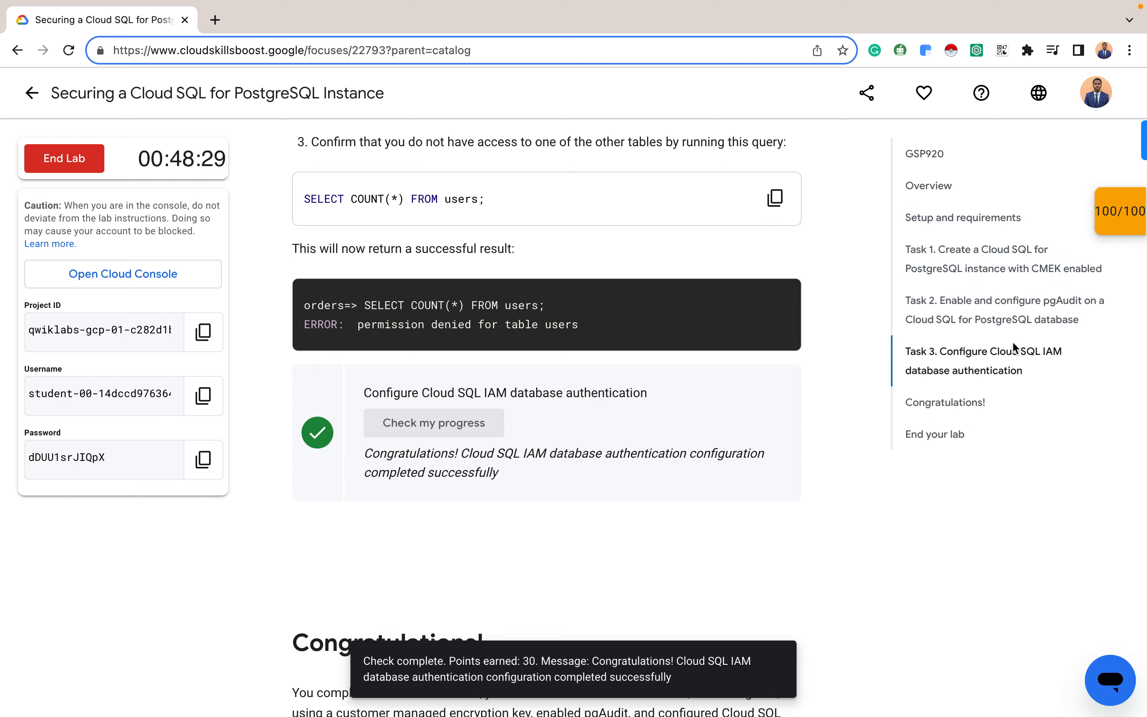
scroll(594, 471, "down", 6)
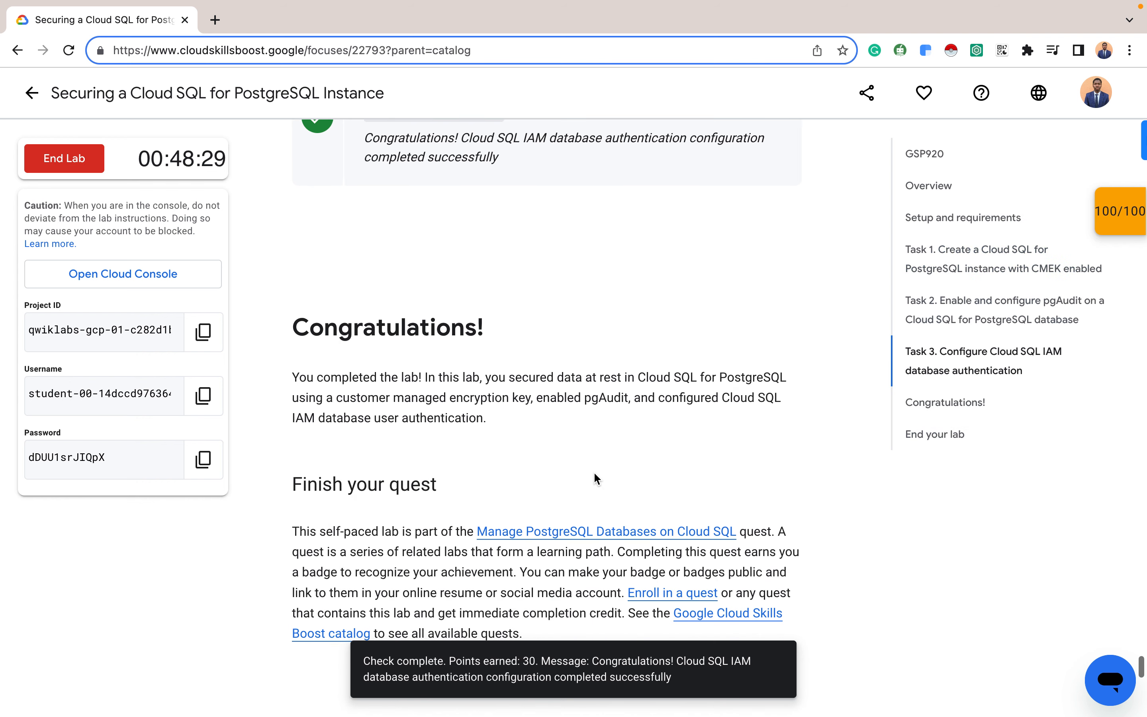